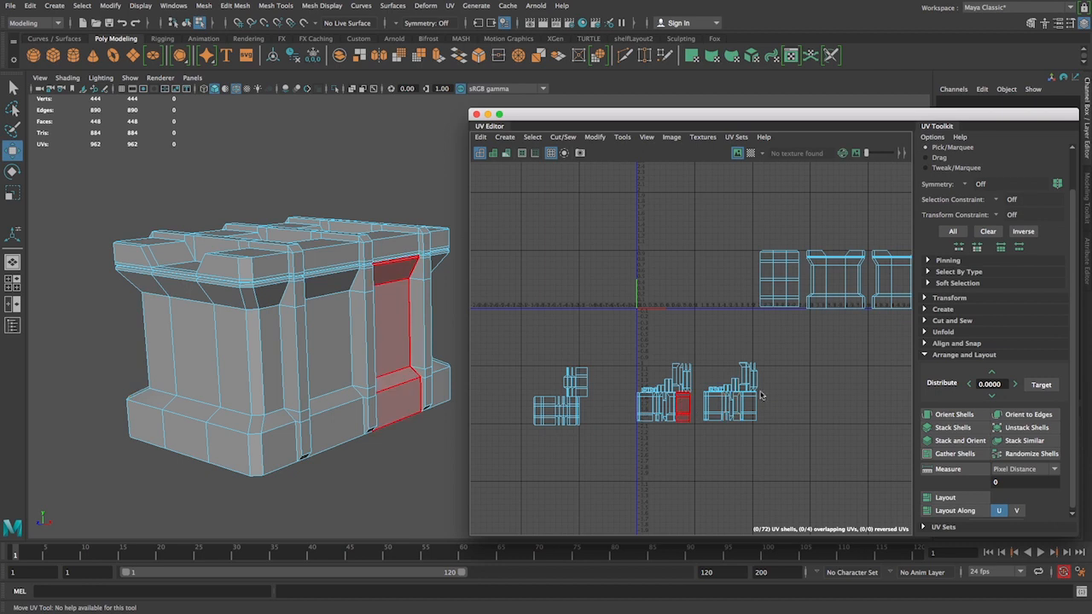
# - Examine the crate's UV shell groups, checking shell orientation with the shaded display and highlighting the upper shells
pyautogui.scroll(-2, 657, 367)
pyautogui.keyDown('alt'); pyautogui.moveTo(657, 367); pyautogui.dragTo(634, 338, button='middle'); pyautogui.keyUp('alt')
pyautogui.click(634, 338)
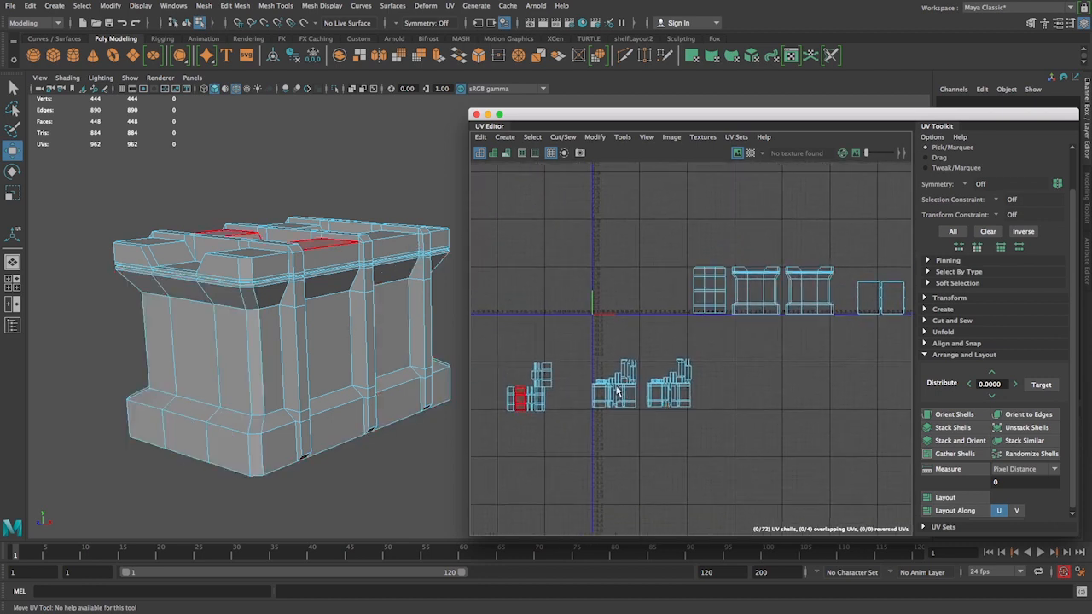
pyautogui.click(492, 155)
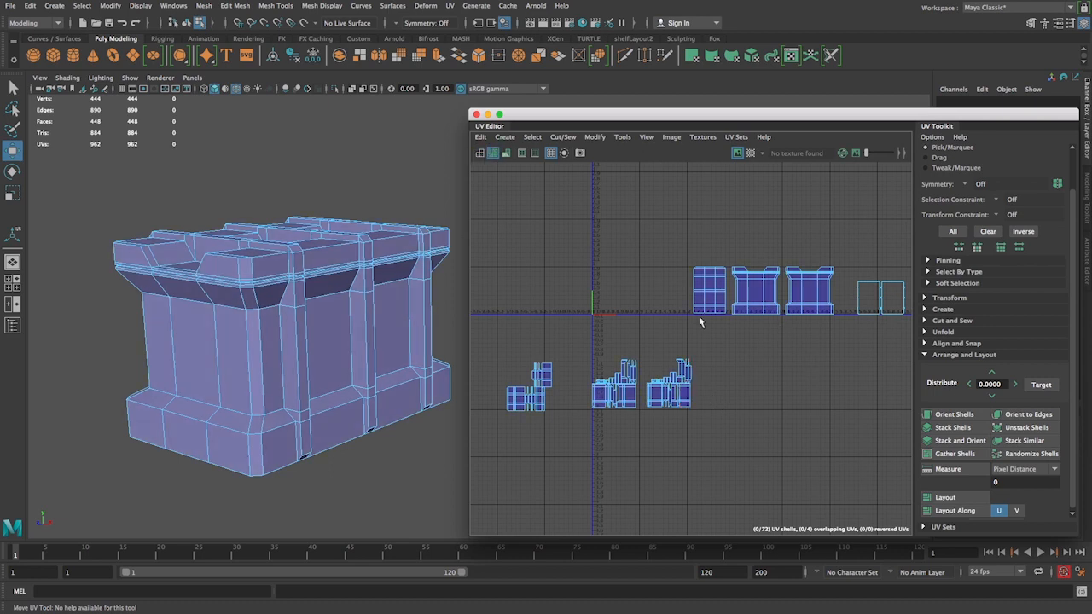
pyautogui.click(715, 167)
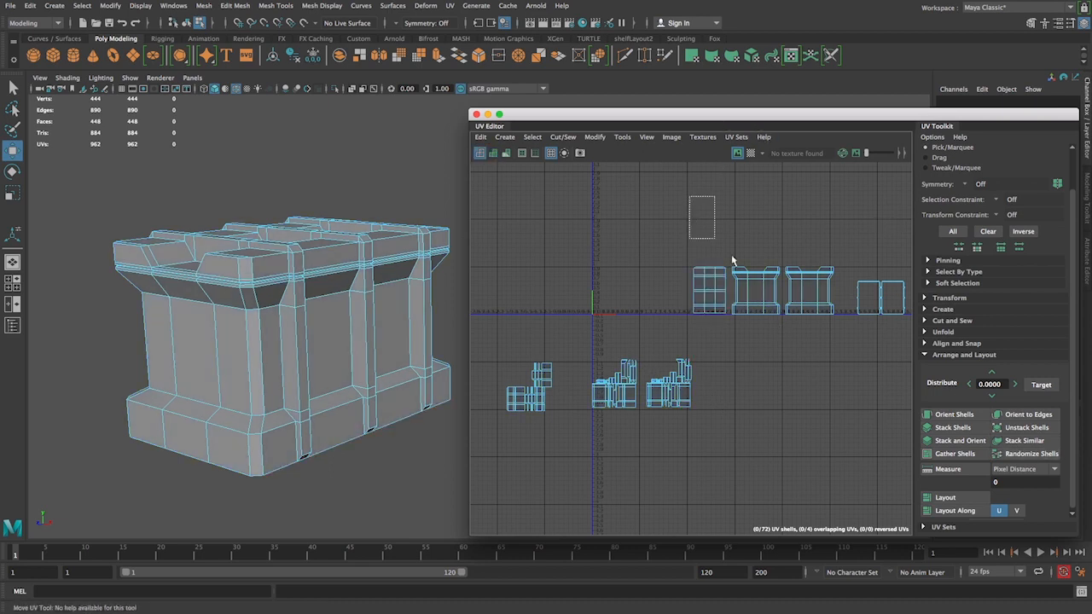
pyautogui.moveTo(731, 254); pyautogui.dragTo(899, 317)
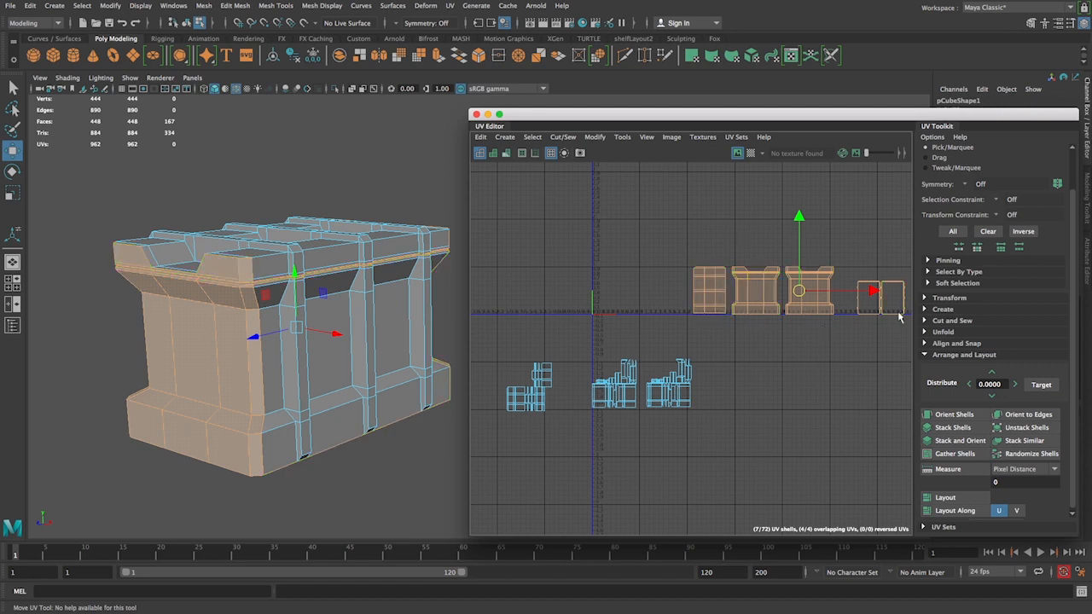
pyautogui.click(736, 426)
pyautogui.scroll(5, 730, 433)
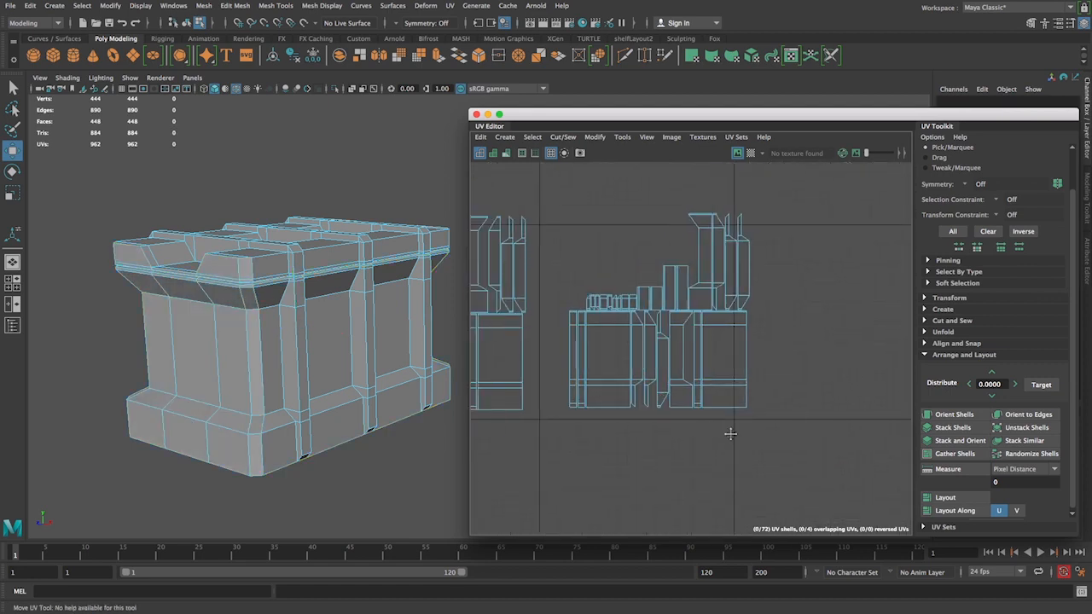
pyautogui.keyDown('alt'); pyautogui.moveTo(730, 433); pyautogui.dragTo(744, 433, button='middle'); pyautogui.keyUp('alt')
# - Select the UV shells of one long side of the crate and move the whole group right, past the other long side's shells
pyautogui.keyDown('alt'); pyautogui.moveTo(318, 258); pyautogui.dragTo(345, 282); pyautogui.keyUp('alt')
pyautogui.click(341, 281)
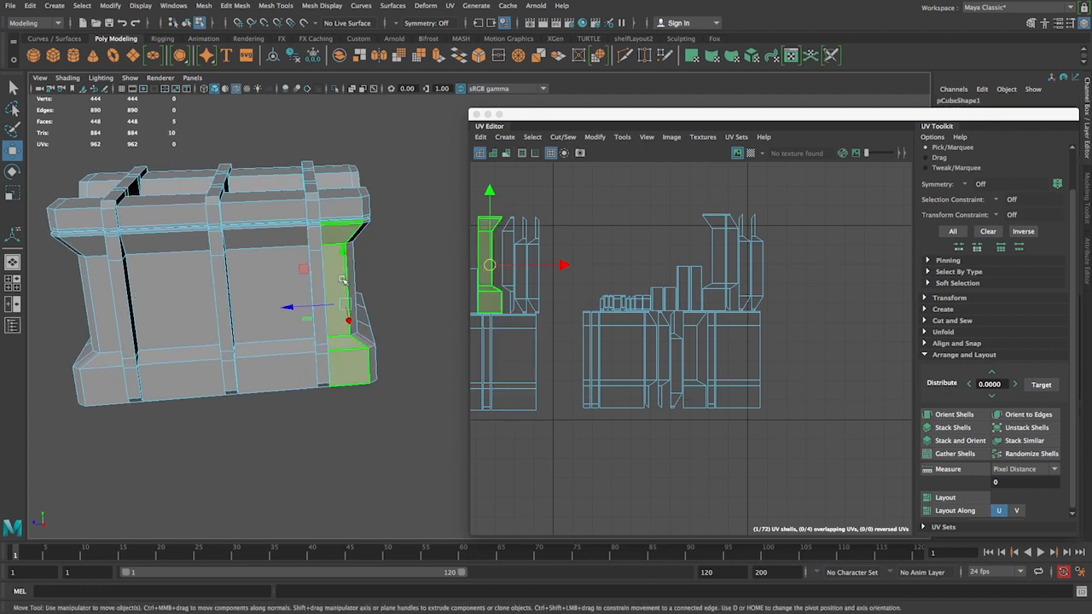
pyautogui.keyDown('alt'); pyautogui.moveTo(640, 219); pyautogui.dragTo(443, 193, button='right'); pyautogui.keyUp('alt')
pyautogui.keyDown('alt'); pyautogui.moveTo(524, 208); pyautogui.dragTo(681, 234, button='middle'); pyautogui.keyUp('alt')
pyautogui.keyDown('alt'); pyautogui.moveTo(680, 235); pyautogui.dragTo(649, 230, button='right'); pyautogui.keyUp('alt')
pyautogui.moveTo(592, 212); pyautogui.dragTo(735, 429)
pyautogui.keyDown('alt'); pyautogui.moveTo(699, 407); pyautogui.dragTo(535, 401, button='middle'); pyautogui.keyUp('alt')
pyautogui.moveTo(582, 300); pyautogui.dragTo(889, 351)
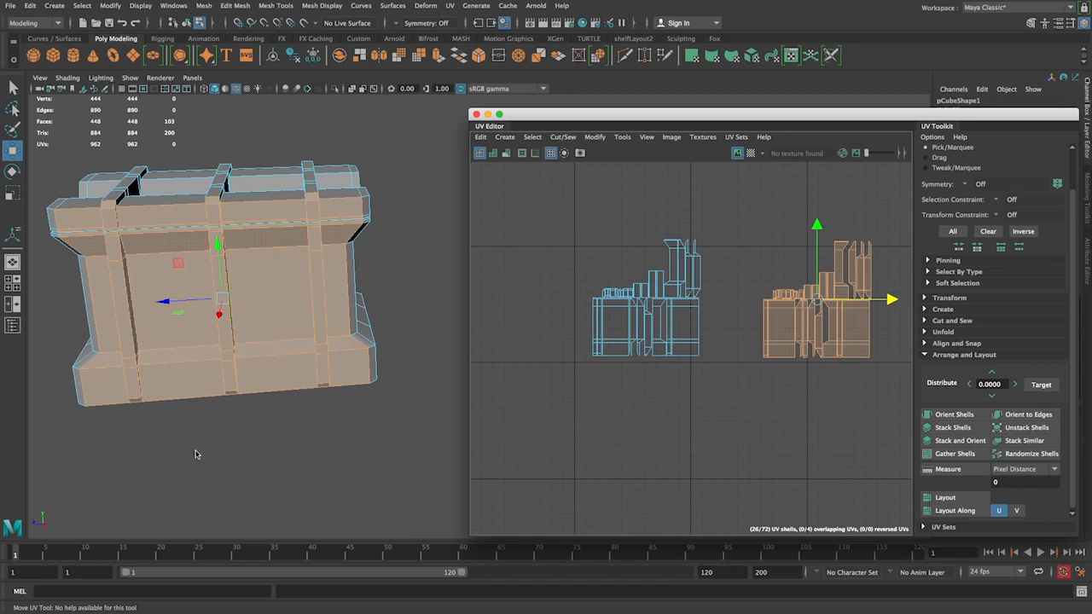
# - Move the UV shell group of the opposite long side away to the left, leaving the first side's group isolated
pyautogui.keyDown('alt'); pyautogui.moveTo(197, 455); pyautogui.dragTo(171, 465); pyautogui.keyUp('alt')
pyautogui.keyDown('alt'); pyautogui.moveTo(722, 448); pyautogui.dragTo(463, 419, button='right'); pyautogui.keyUp('alt')
pyautogui.keyDown('alt'); pyautogui.moveTo(512, 409); pyautogui.dragTo(656, 431, button='middle'); pyautogui.keyUp('alt')
pyautogui.moveTo(603, 295); pyautogui.dragTo(710, 447)
pyautogui.moveTo(739, 368); pyautogui.dragTo(602, 375)
pyautogui.click(662, 334)
pyautogui.moveTo(683, 240); pyautogui.dragTo(661, 256)
pyautogui.keyDown('alt'); pyautogui.moveTo(537, 341); pyautogui.dragTo(601, 394, button='right'); pyautogui.keyUp('alt')
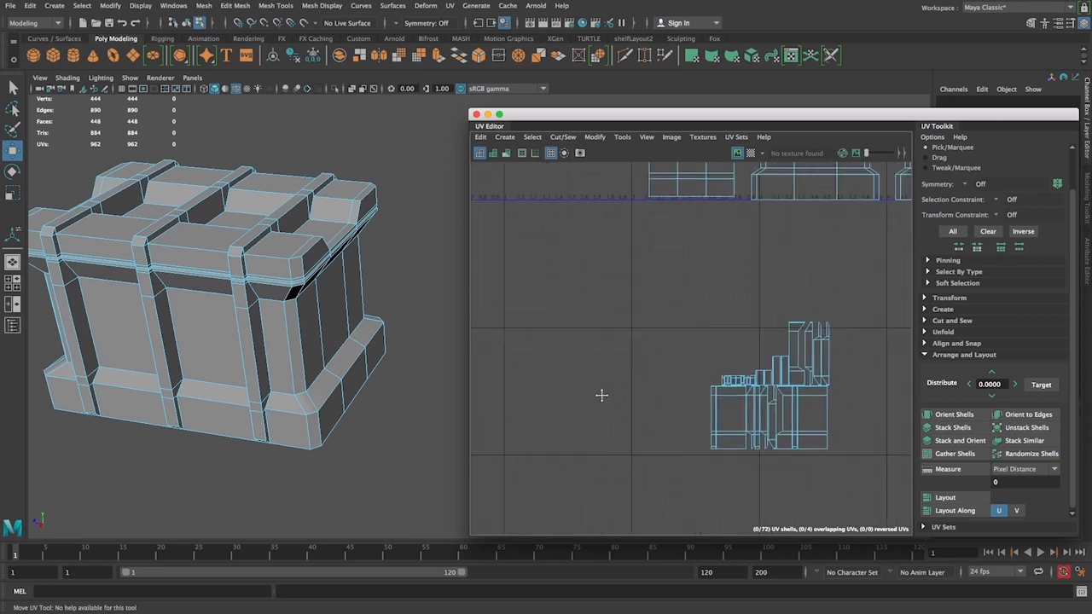
# - Select the corner panel's UV shell on the crate's long side and move it out of its group into the empty space on the right
pyautogui.keyDown('alt'); pyautogui.moveTo(602, 394); pyautogui.dragTo(515, 381, button='middle'); pyautogui.keyUp('alt')
pyautogui.click(269, 340)
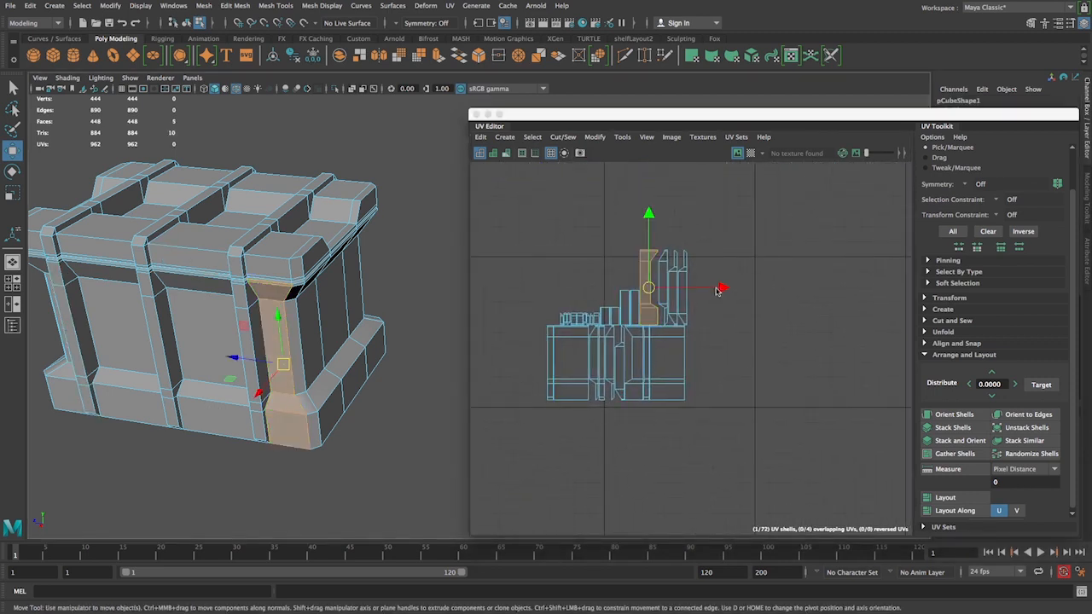
pyautogui.moveTo(718, 291); pyautogui.dragTo(895, 289)
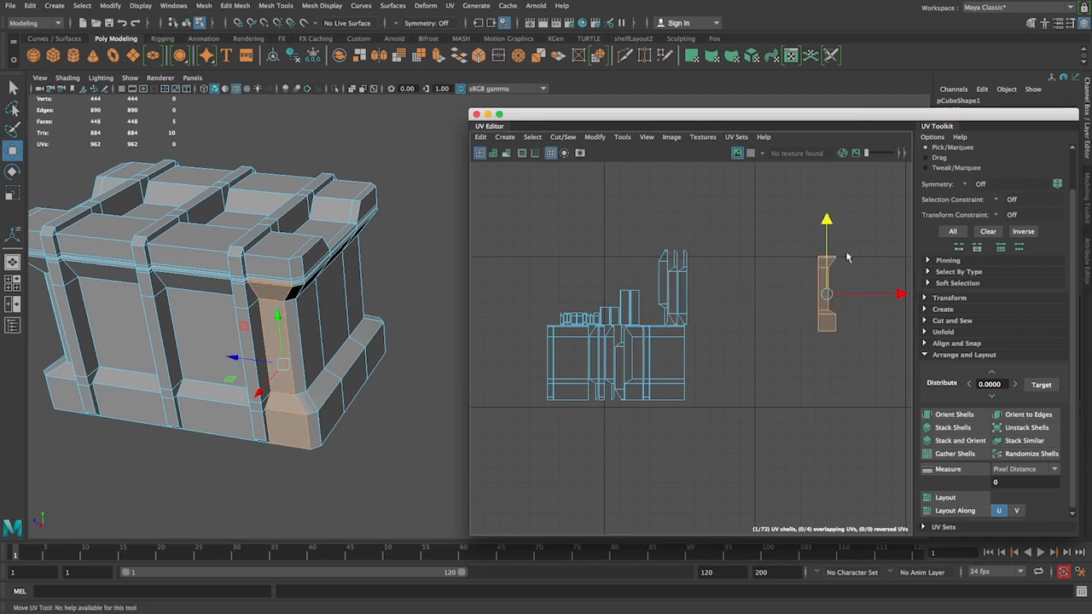
pyautogui.moveTo(846, 255); pyautogui.dragTo(862, 288)
pyautogui.keyDown('alt'); pyautogui.moveTo(690, 231); pyautogui.dragTo(753, 392, button='right'); pyautogui.keyUp('alt')
pyautogui.keyDown('alt'); pyautogui.moveTo(754, 392); pyautogui.dragTo(644, 293, button='middle'); pyautogui.keyUp('alt')
pyautogui.keyDown('alt'); pyautogui.moveTo(648, 291); pyautogui.dragTo(598, 278, button='right'); pyautogui.keyUp('alt')
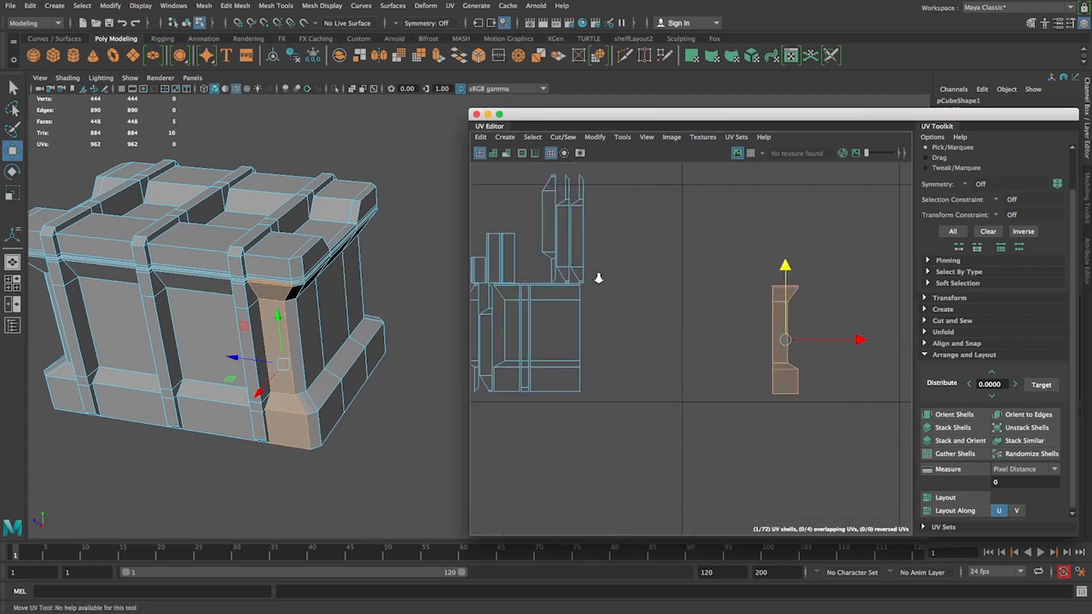
# - Try to move and sew the isolated corner panel shell along its long vertical edge
pyautogui.click(418, 281)
pyautogui.keyDown('alt'); pyautogui.moveTo(272, 336); pyautogui.dragTo(263, 307); pyautogui.keyUp('alt')
pyautogui.keyDown('alt'); pyautogui.moveTo(264, 307); pyautogui.dragTo(302, 316, button='right'); pyautogui.keyUp('alt')
pyautogui.keyDown('alt'); pyautogui.moveTo(302, 316); pyautogui.dragTo(315, 255); pyautogui.keyUp('alt')
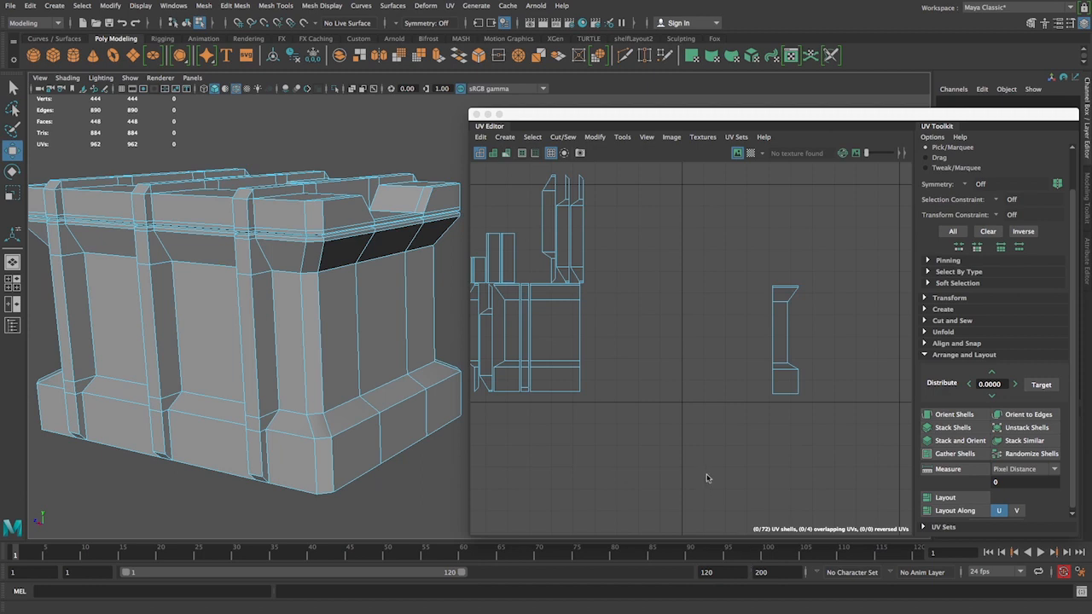
pyautogui.moveTo(706, 474)
pyautogui.keyDown('alt'); pyautogui.mouseDown(button='right')
pyautogui.moveTo(644, 453)
pyautogui.moveTo(711, 491)
pyautogui.mouseUp(button='right'); pyautogui.keyUp('alt')
pyautogui.keyDown('alt'); pyautogui.moveTo(701, 340); pyautogui.dragTo(740, 385, button='right'); pyautogui.keyUp('alt')
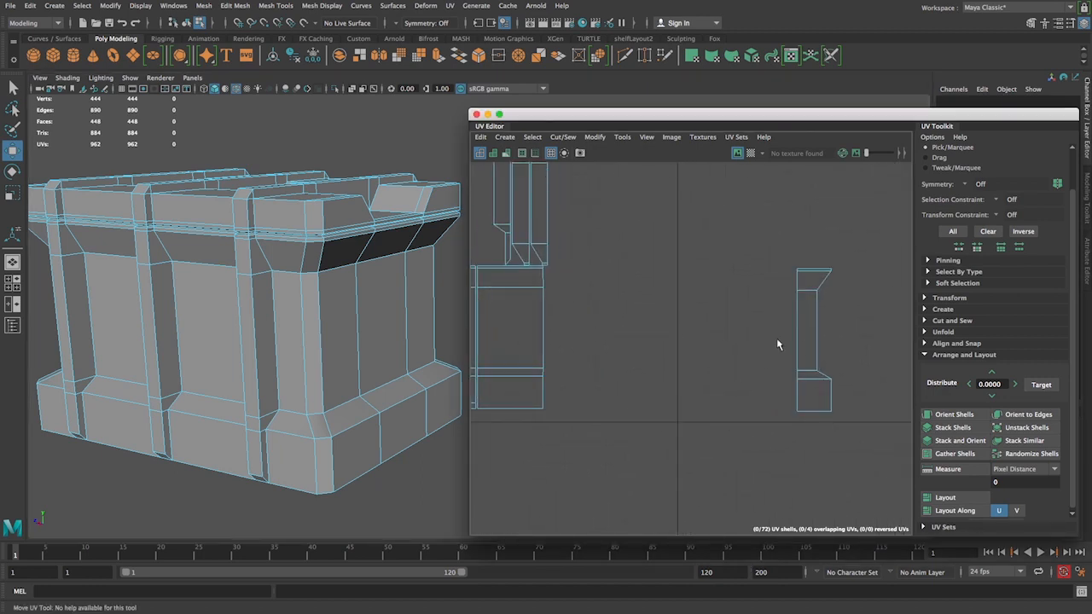
pyautogui.moveTo(776, 338); pyautogui.dragTo(790, 286, button='right')
pyautogui.click(796, 322)
pyautogui.keyDown('alt'); pyautogui.moveTo(810, 425); pyautogui.dragTo(678, 321, button='right'); pyautogui.keyUp('alt')
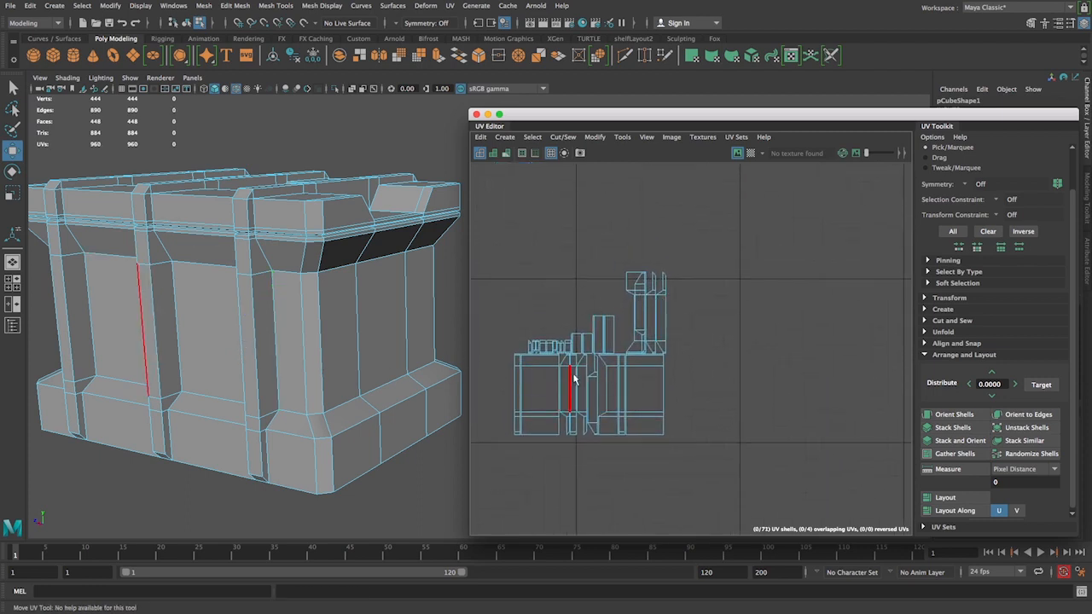
pyautogui.hotkey('ctrl', 'z')
pyautogui.click(740, 382)
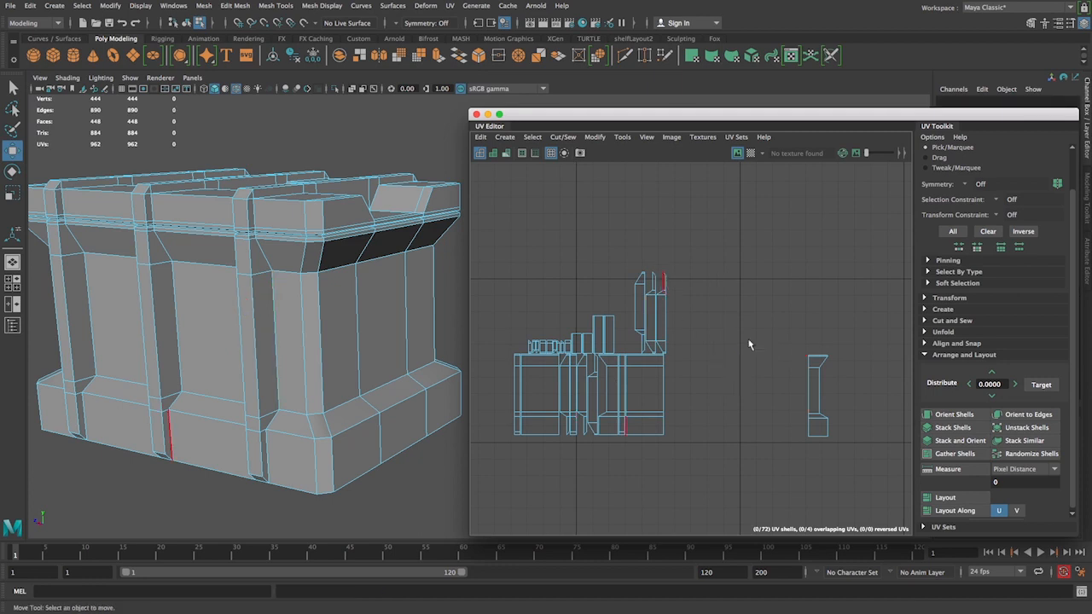
# - Select the strap's inner side shell next to the corner panel and move it right and down, level with the corner panel's shell
pyautogui.rightClick(265, 359)
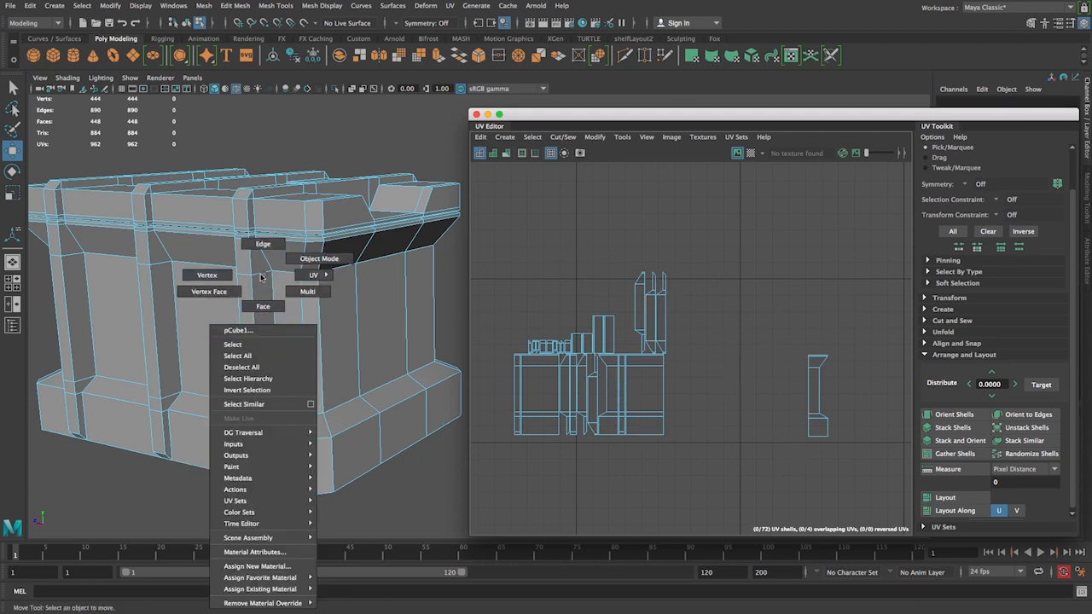
pyautogui.click(263, 244)
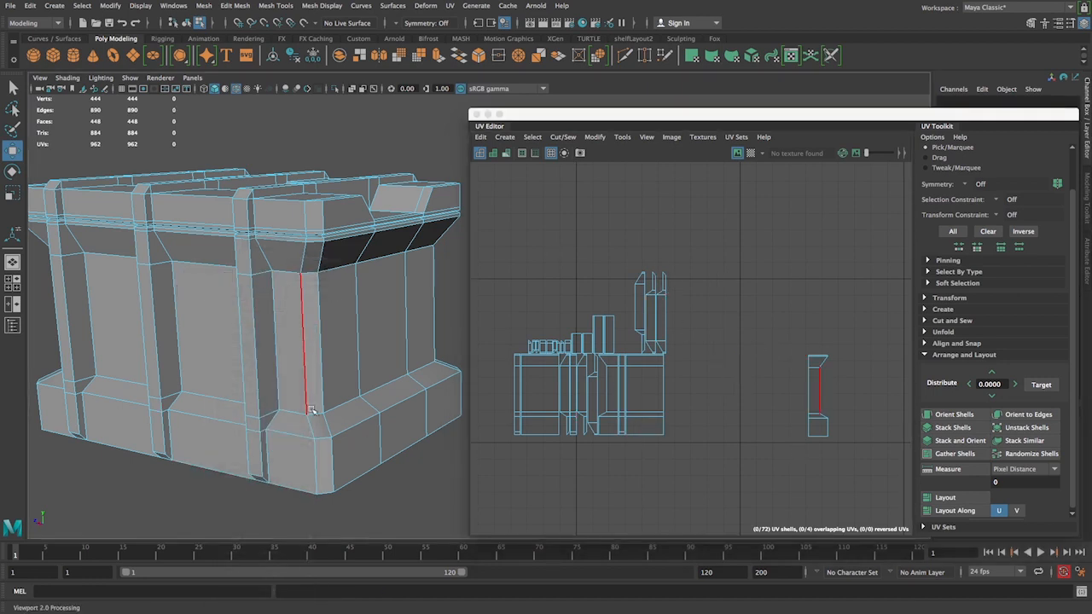
pyautogui.click(843, 375)
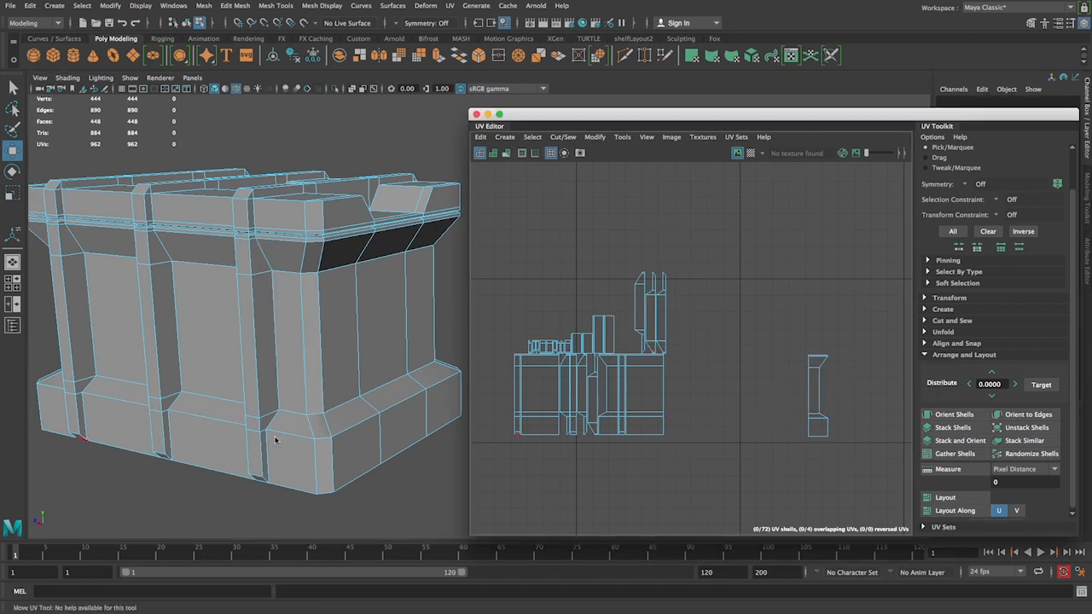
pyautogui.moveTo(274, 322); pyautogui.dragTo(266, 277, button='right')
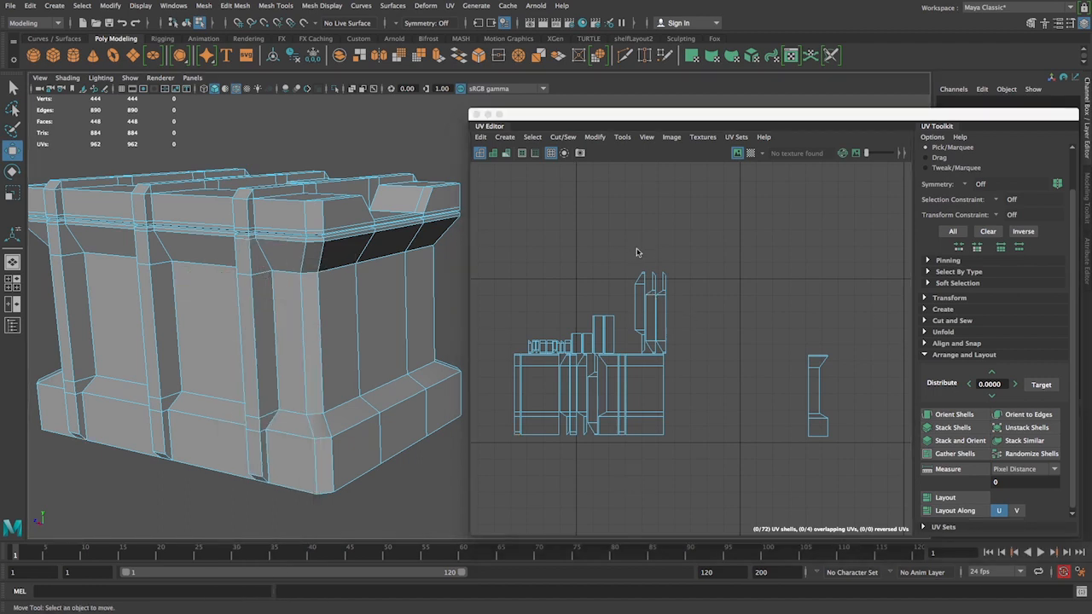
pyautogui.moveTo(258, 275); pyautogui.dragTo(292, 310, button='right')
pyautogui.click(266, 315)
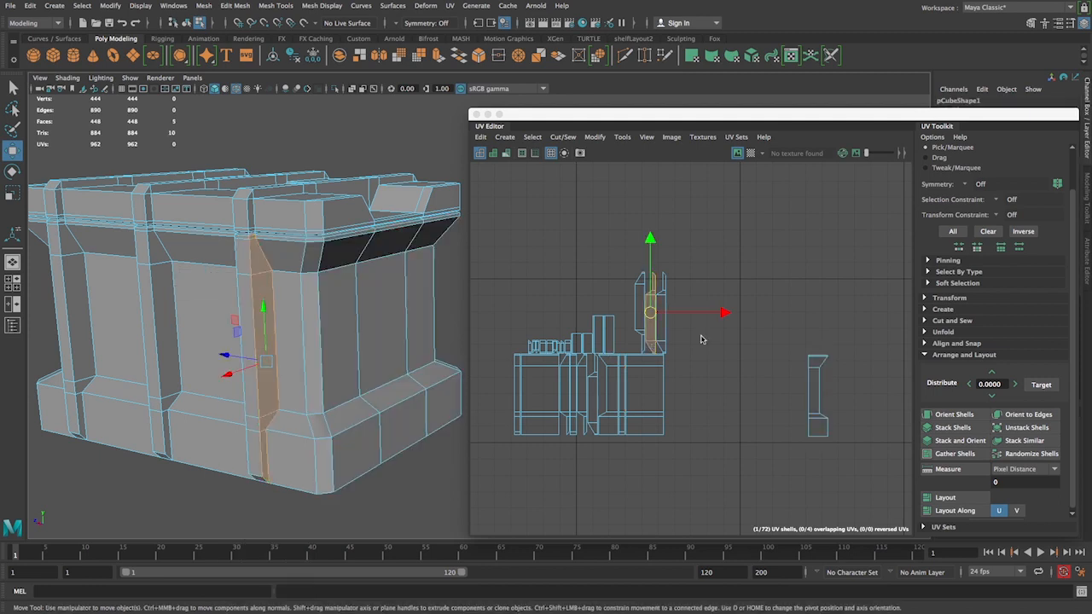
pyautogui.moveTo(719, 317); pyautogui.dragTo(821, 318)
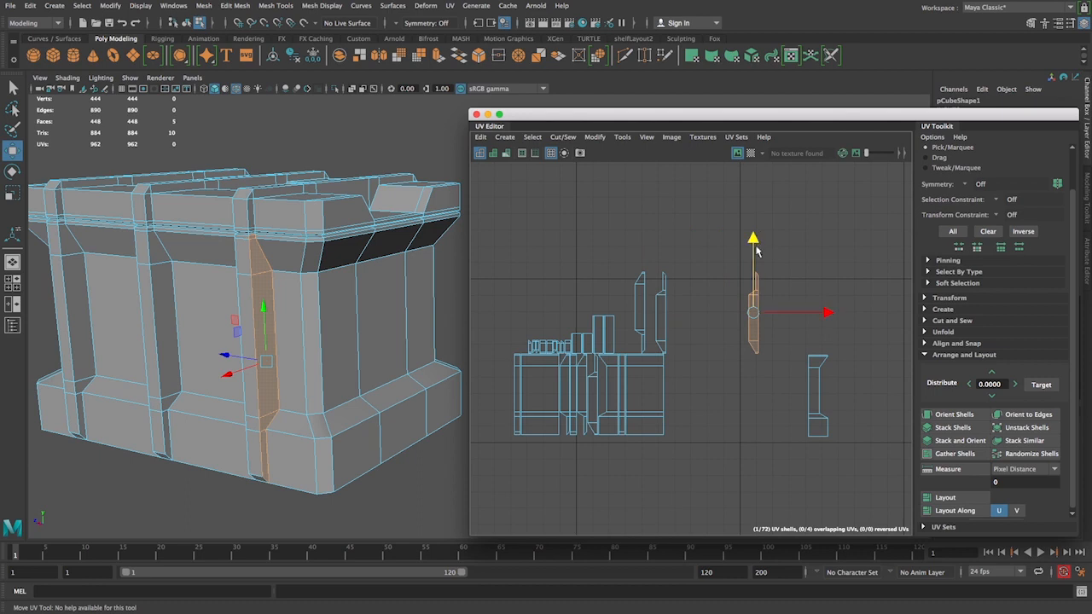
pyautogui.moveTo(754, 241); pyautogui.dragTo(776, 323)
pyautogui.keyDown('alt'); pyautogui.moveTo(731, 227); pyautogui.dragTo(774, 327, button='right'); pyautogui.keyUp('alt')
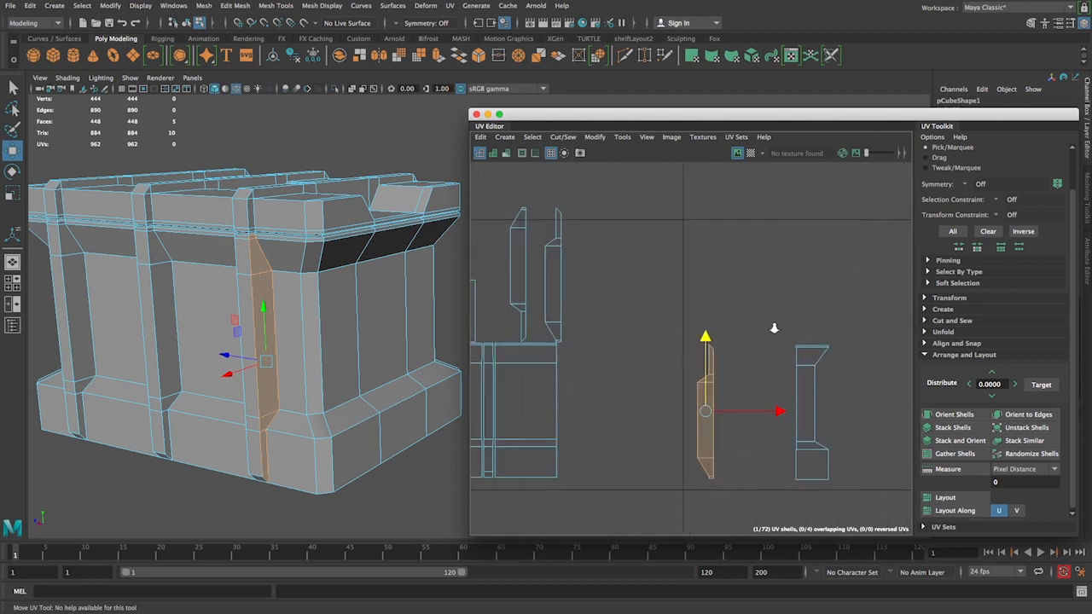
pyautogui.keyDown('alt'); pyautogui.moveTo(775, 326); pyautogui.dragTo(759, 293, button='middle'); pyautogui.keyUp('alt')
# - Rotate the strap's side shell 180 degrees to match the corner panel and move it right beside that shell
pyautogui.click(492, 154)
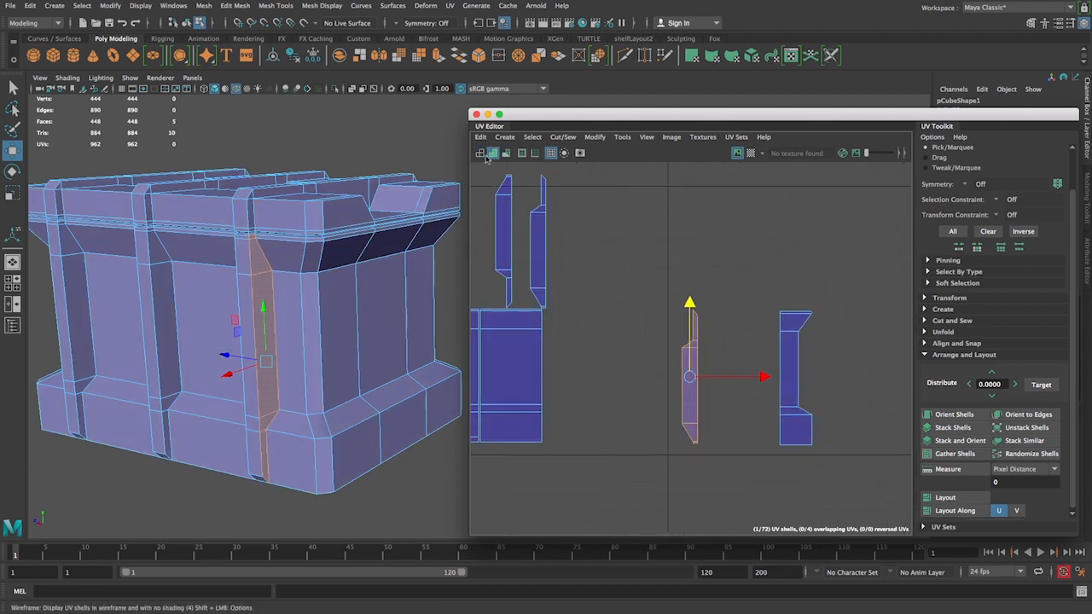
pyautogui.click(480, 154)
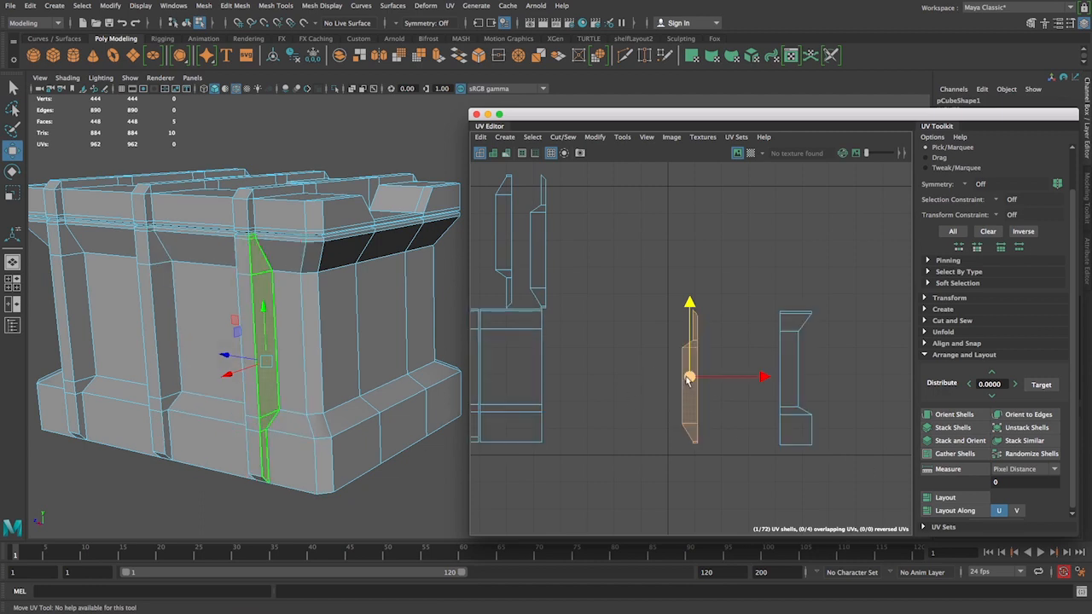
pyautogui.keyDown('shift'); pyautogui.moveTo(688, 380); pyautogui.dragTo(755, 288, button='right'); pyautogui.keyUp('shift')
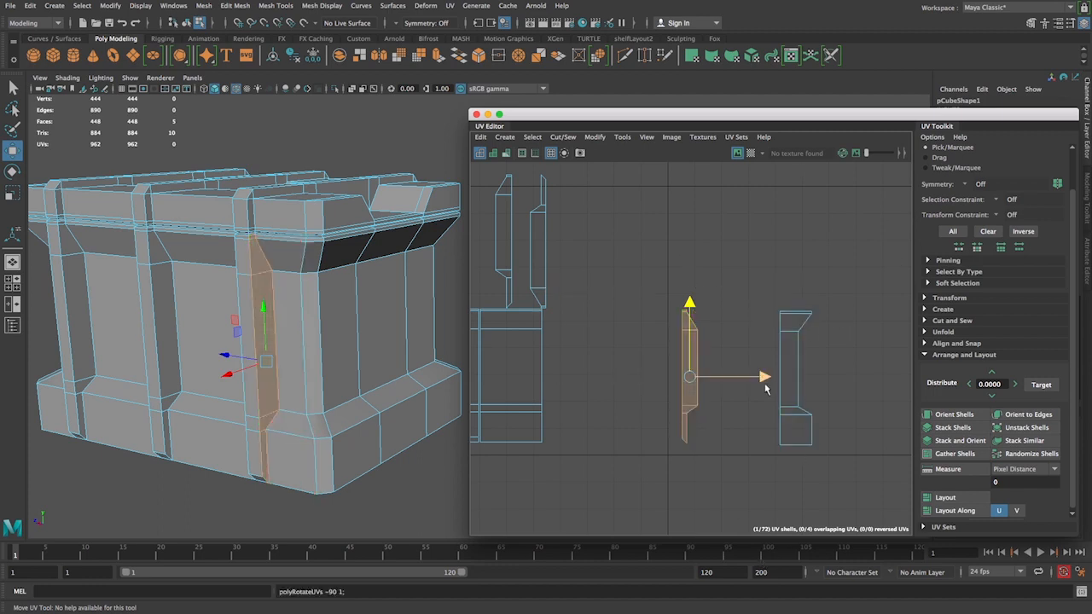
pyautogui.moveTo(764, 382); pyautogui.dragTo(838, 393)
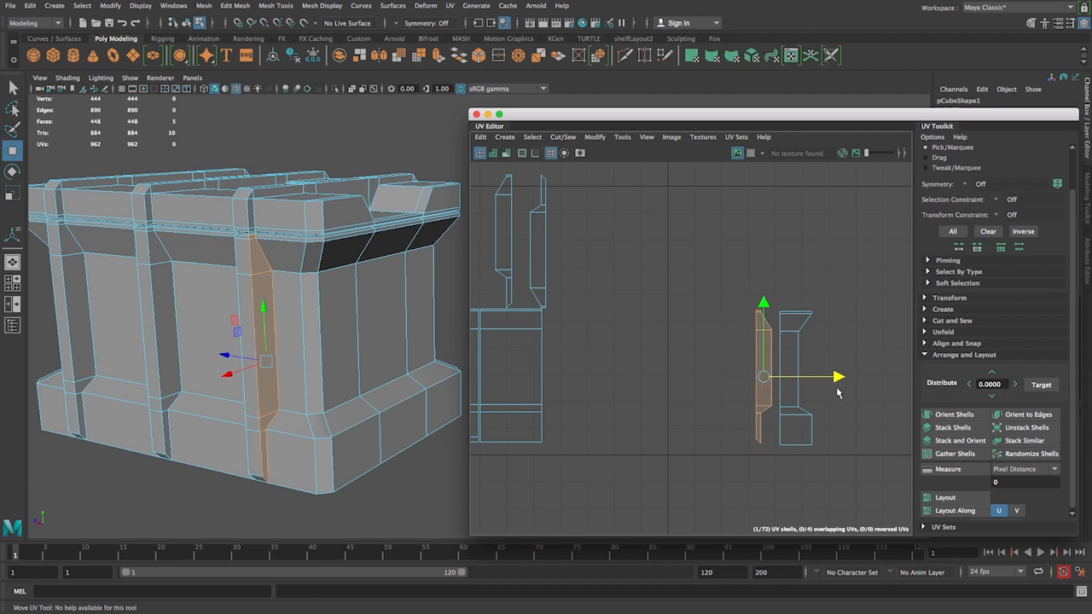
pyautogui.click(840, 330)
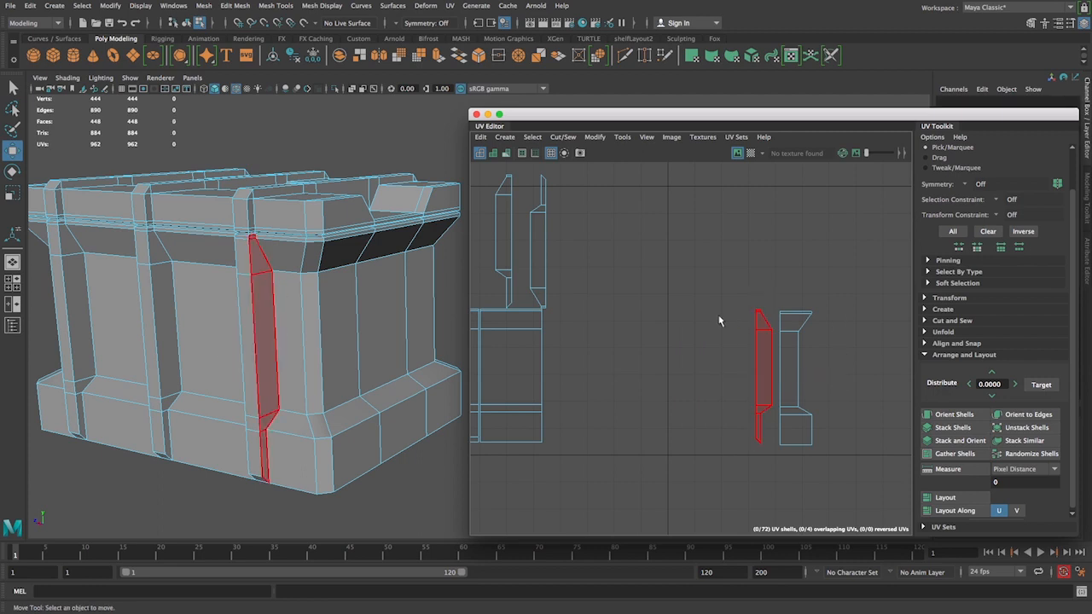
# - Join the strap side and corner panel shells with Move and Sew Edges along their shared long vertical edge
pyautogui.keyDown('shift'); pyautogui.rightClick(778, 375); pyautogui.keyUp('shift')
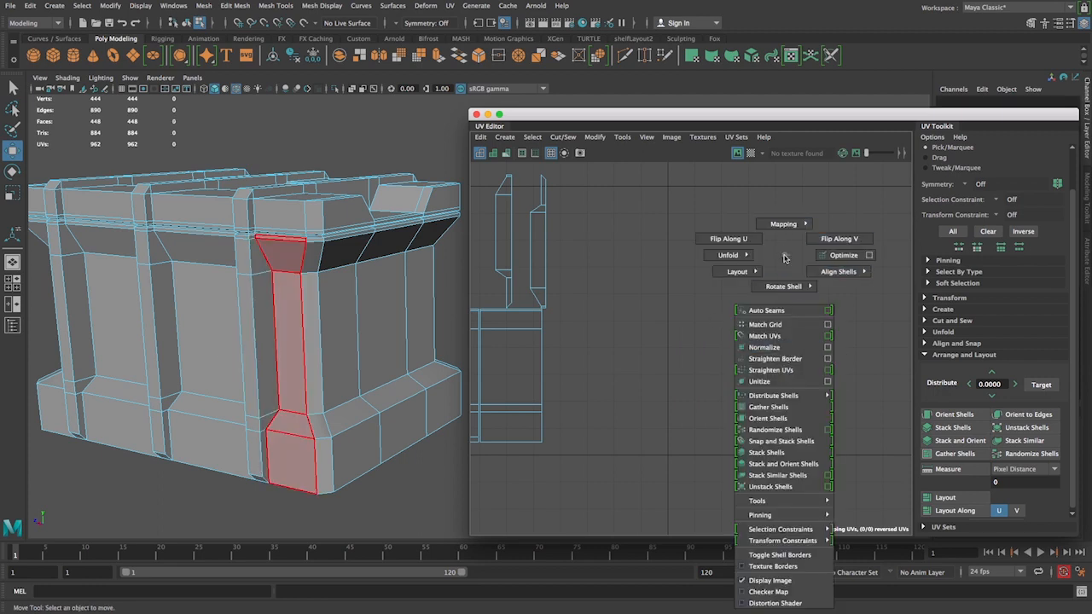
pyautogui.moveTo(809, 399); pyautogui.dragTo(810, 366, button='right')
pyautogui.click(776, 380)
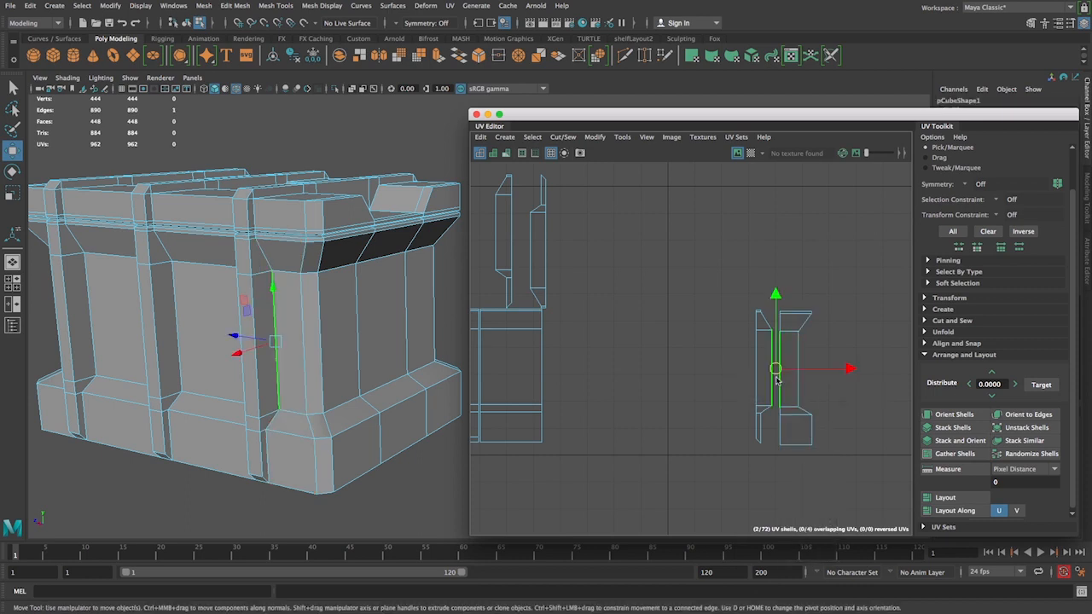
pyautogui.keyDown('shift'); pyautogui.rightClick(777, 372); pyautogui.keyUp('shift')
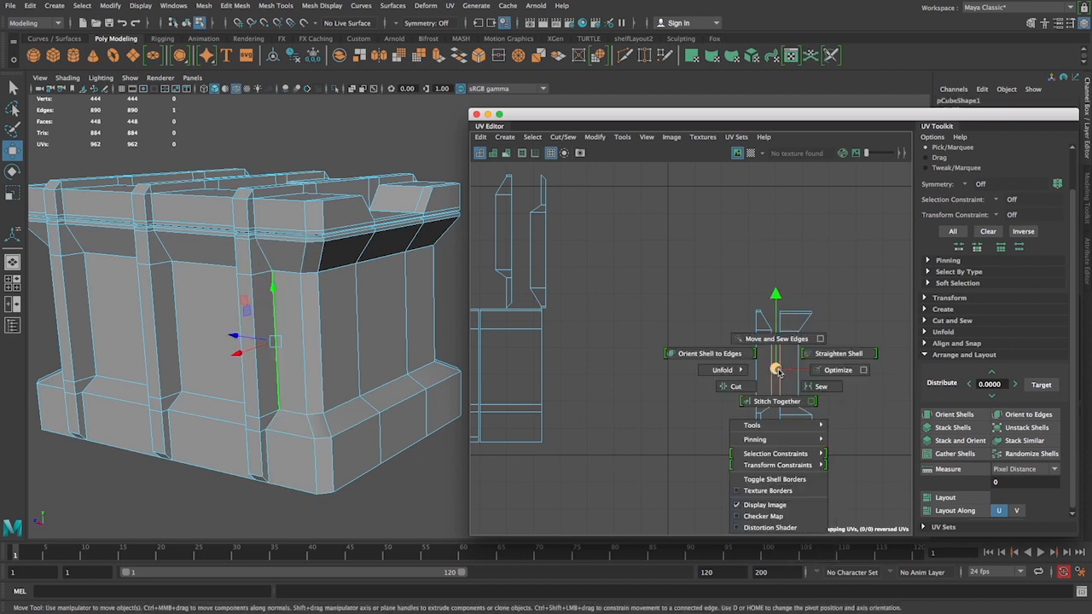
pyautogui.click(777, 340)
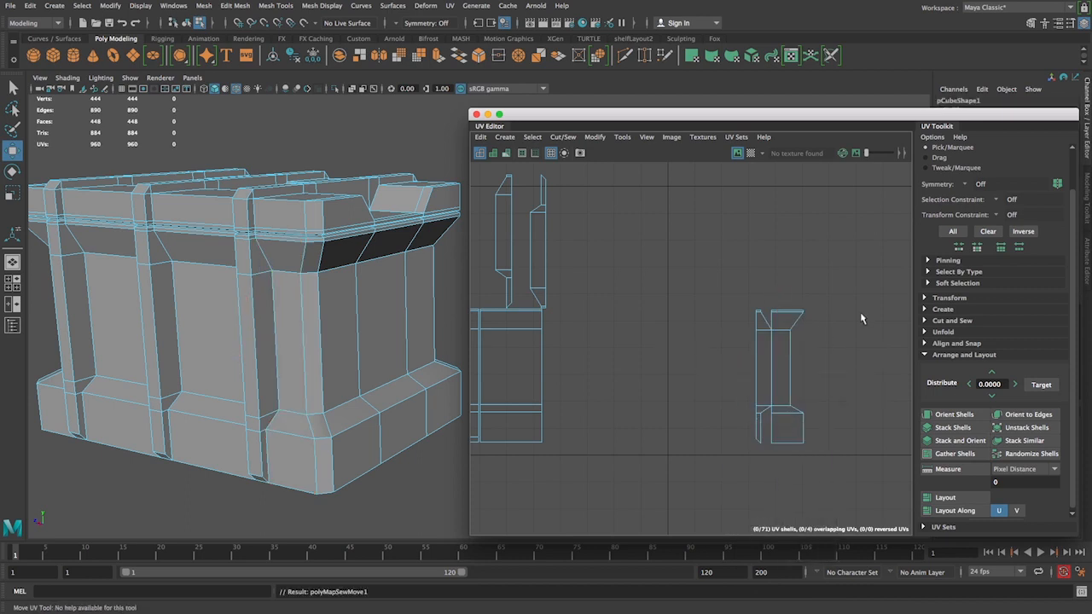
# - Examine the edges at the bottom of the strap nearest the corner, comparing the crate model with the joined corner shell
pyautogui.keyDown('alt'); pyautogui.moveTo(664, 309); pyautogui.dragTo(625, 308, button='middle'); pyautogui.keyUp('alt')
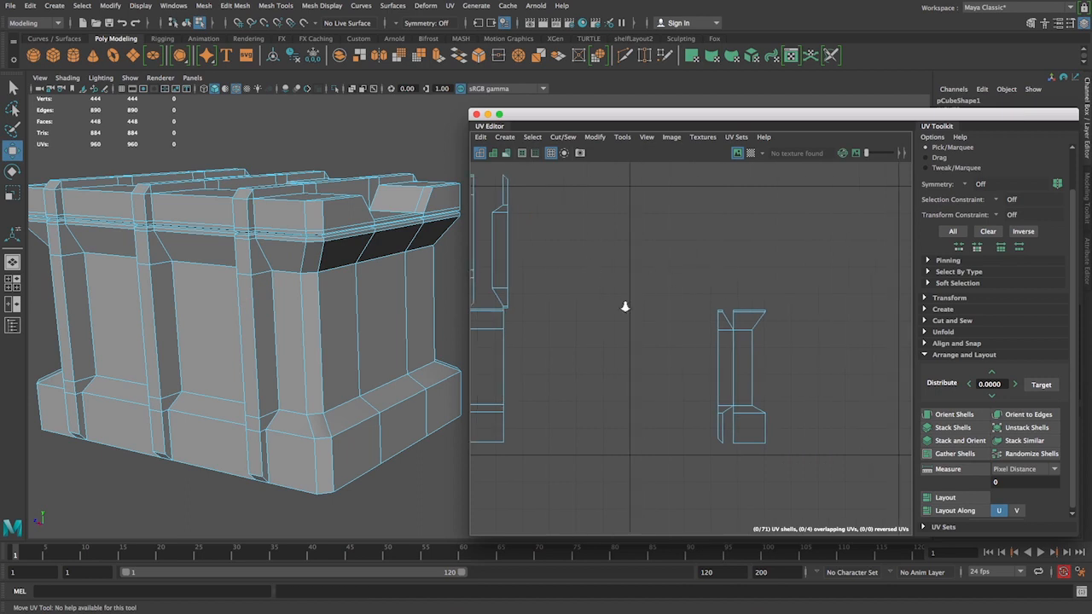
pyautogui.keyDown('alt'); pyautogui.moveTo(624, 309); pyautogui.dragTo(636, 267, button='right'); pyautogui.keyUp('alt')
pyautogui.keyDown('alt'); pyautogui.moveTo(636, 266); pyautogui.dragTo(612, 248, button='middle'); pyautogui.keyUp('alt')
pyautogui.keyDown('alt'); pyautogui.moveTo(677, 227); pyautogui.dragTo(673, 260, button='middle'); pyautogui.keyUp('alt')
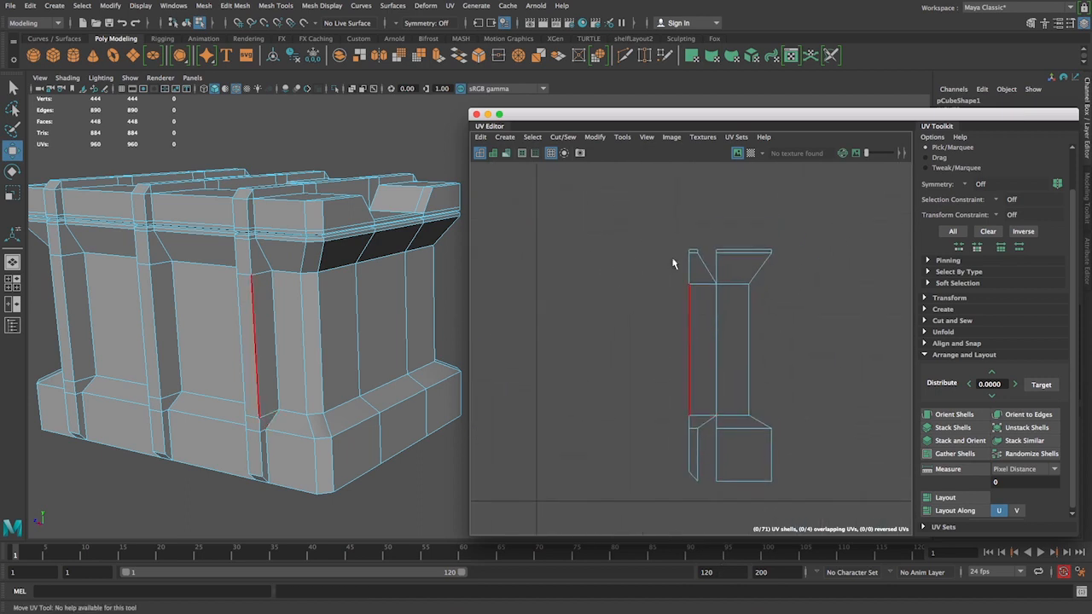
pyautogui.keyDown('alt'); pyautogui.moveTo(353, 387); pyautogui.dragTo(280, 398); pyautogui.keyUp('alt')
pyautogui.keyDown('alt'); pyautogui.moveTo(280, 397); pyautogui.dragTo(308, 430, button='right'); pyautogui.keyUp('alt')
pyautogui.keyDown('alt'); pyautogui.moveTo(309, 430); pyautogui.dragTo(292, 446, button='middle'); pyautogui.keyUp('alt')
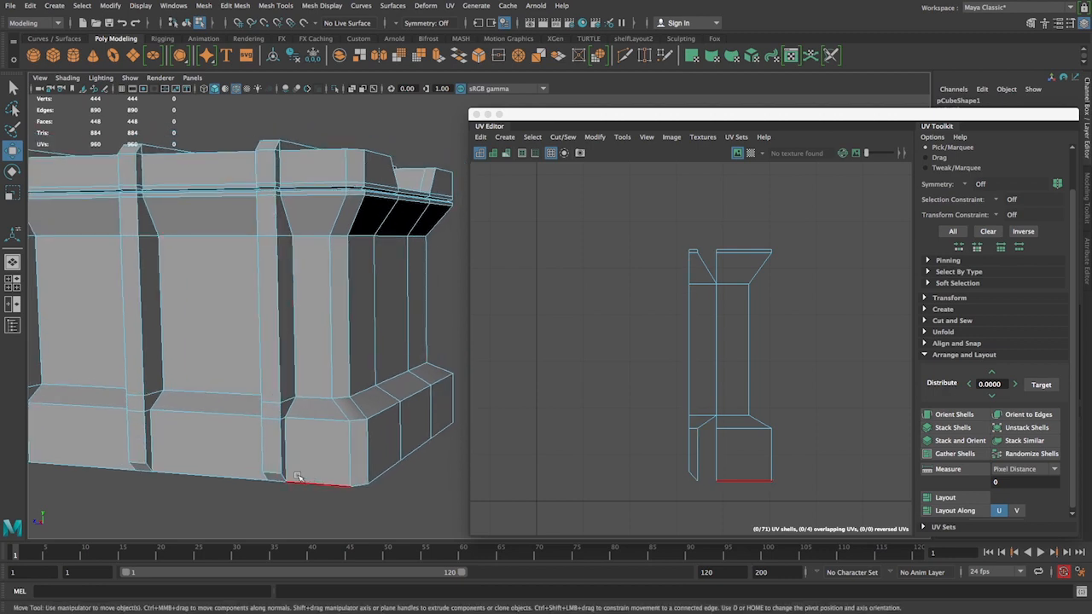
pyautogui.keyDown('alt'); pyautogui.moveTo(284, 475); pyautogui.dragTo(340, 375, button='middle'); pyautogui.keyUp('alt')
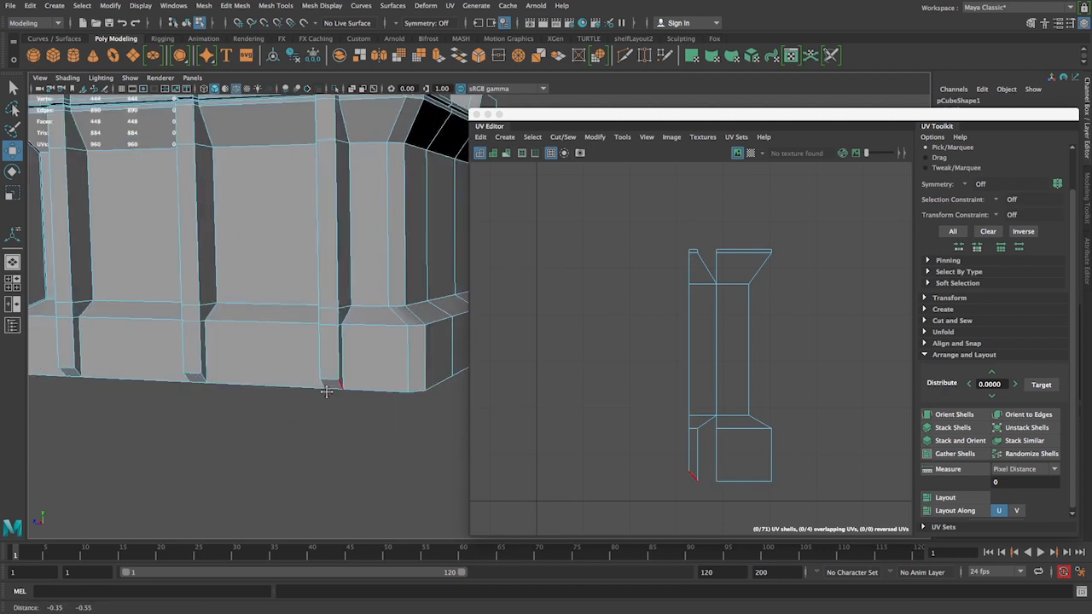
pyautogui.keyDown('alt'); pyautogui.moveTo(339, 376); pyautogui.dragTo(380, 389, button='right'); pyautogui.keyUp('alt')
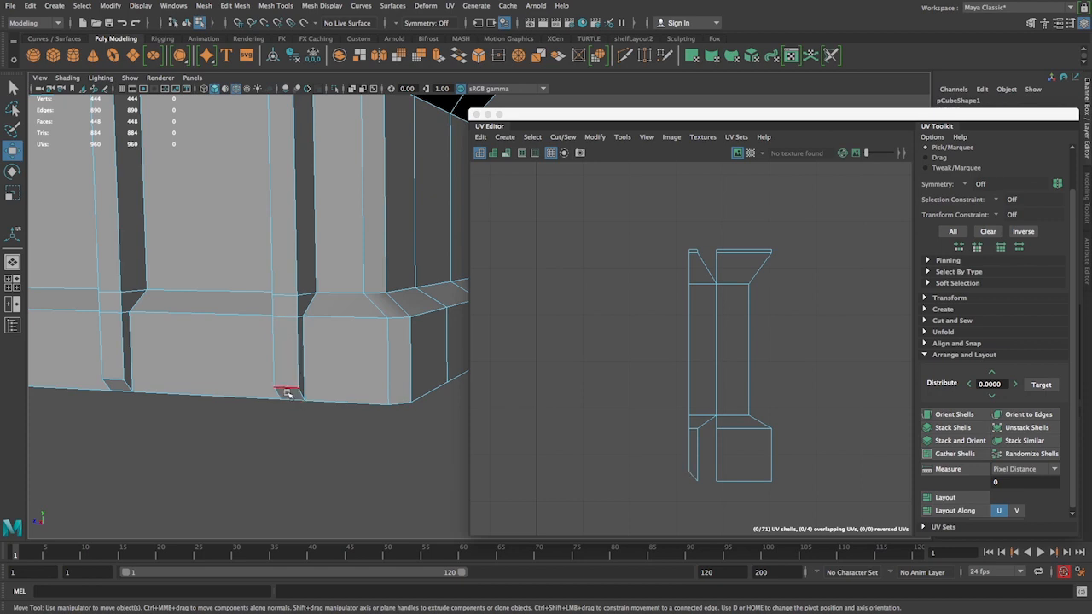
# - Move and sew the corner strap's front face onto its side face along the full chain of outer vertical edges
pyautogui.click(674, 460)
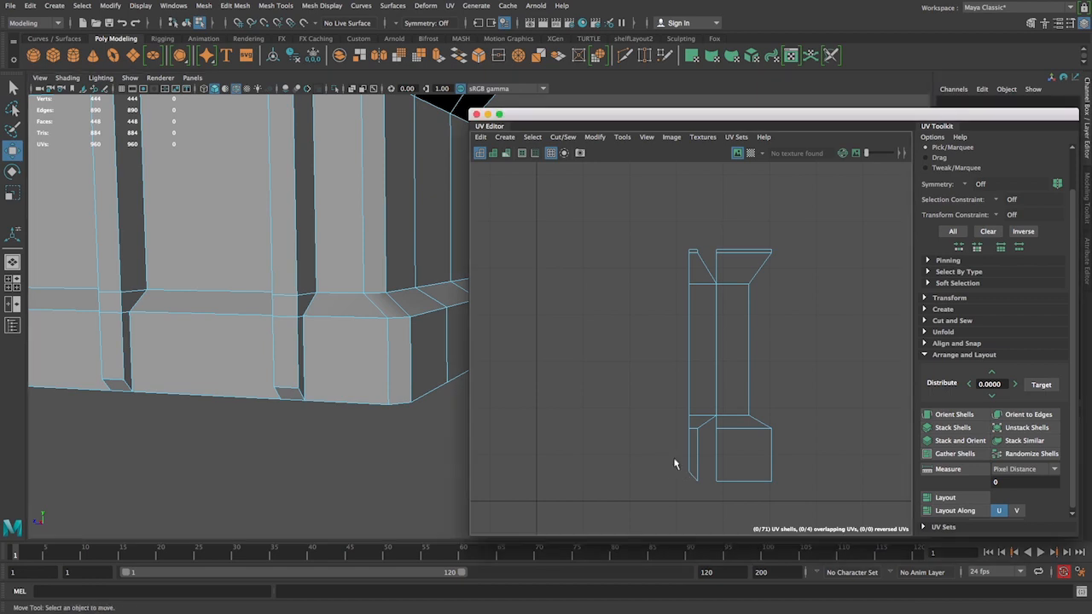
pyautogui.moveTo(682, 358); pyautogui.dragTo(682, 318, button='right')
pyautogui.click(691, 253)
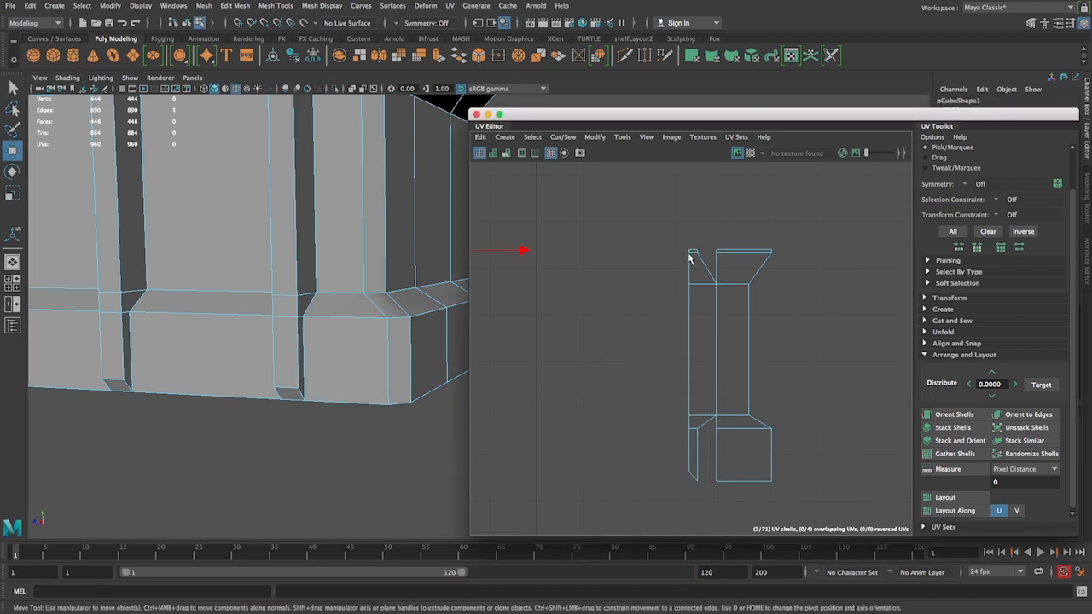
pyautogui.doubleClick(691, 454)
pyautogui.keyDown('shift'); pyautogui.moveTo(693, 304); pyautogui.dragTo(693, 270, button='right'); pyautogui.keyUp('shift')
pyautogui.click(818, 284)
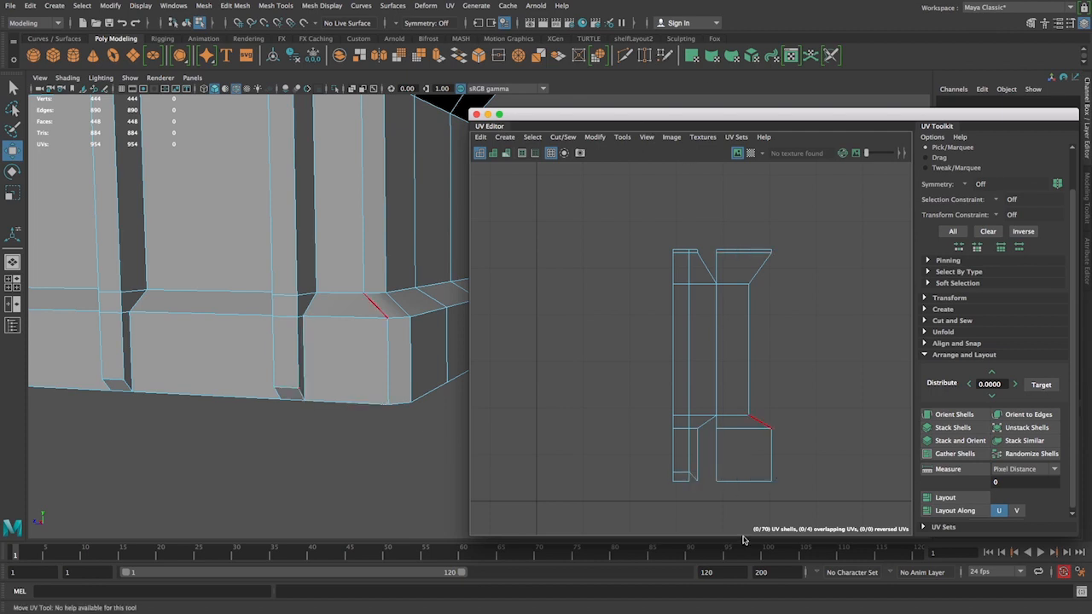
# - Turn on UV distortion shading and try to sew the short slanted edge at the foot of the corner strap
pyautogui.click(688, 482)
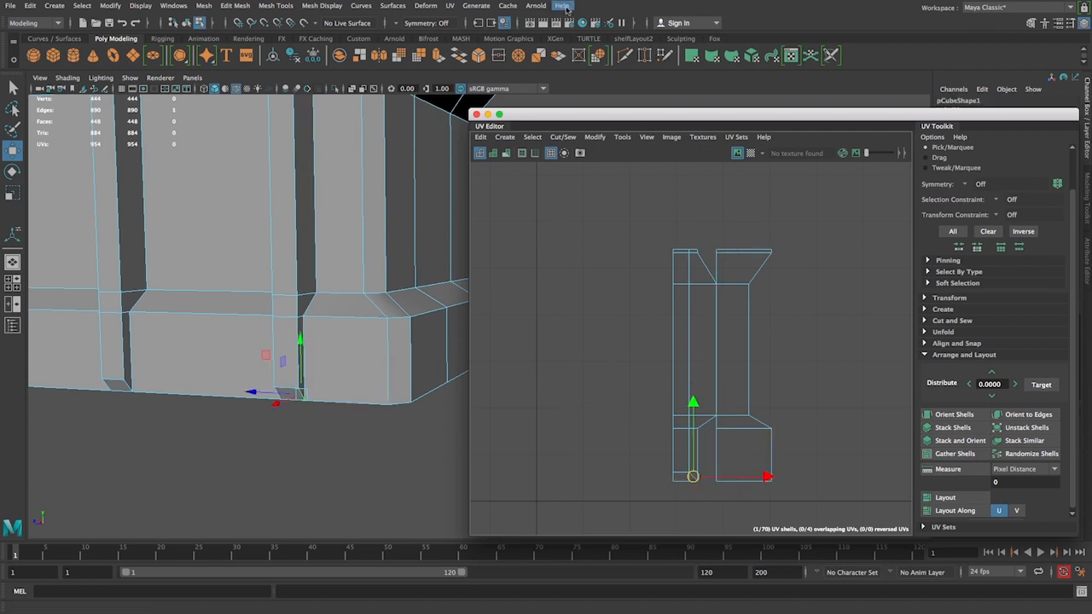
pyautogui.click(506, 154)
pyautogui.press('a')
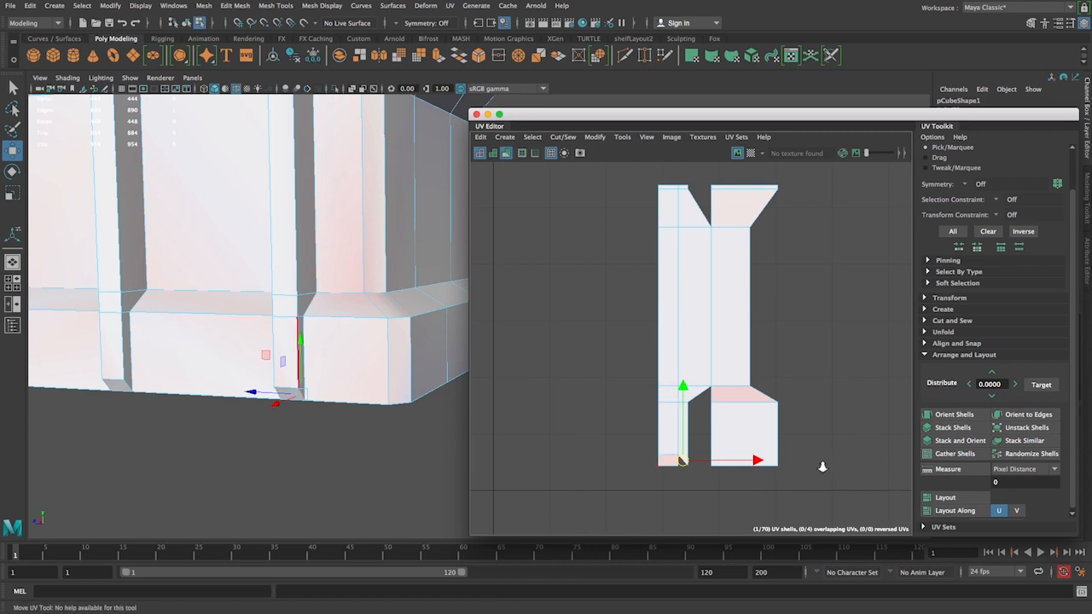
pyautogui.scroll(1, 824, 466)
pyautogui.keyDown('alt'); pyautogui.moveTo(741, 483); pyautogui.dragTo(753, 447, button='middle'); pyautogui.keyUp('alt')
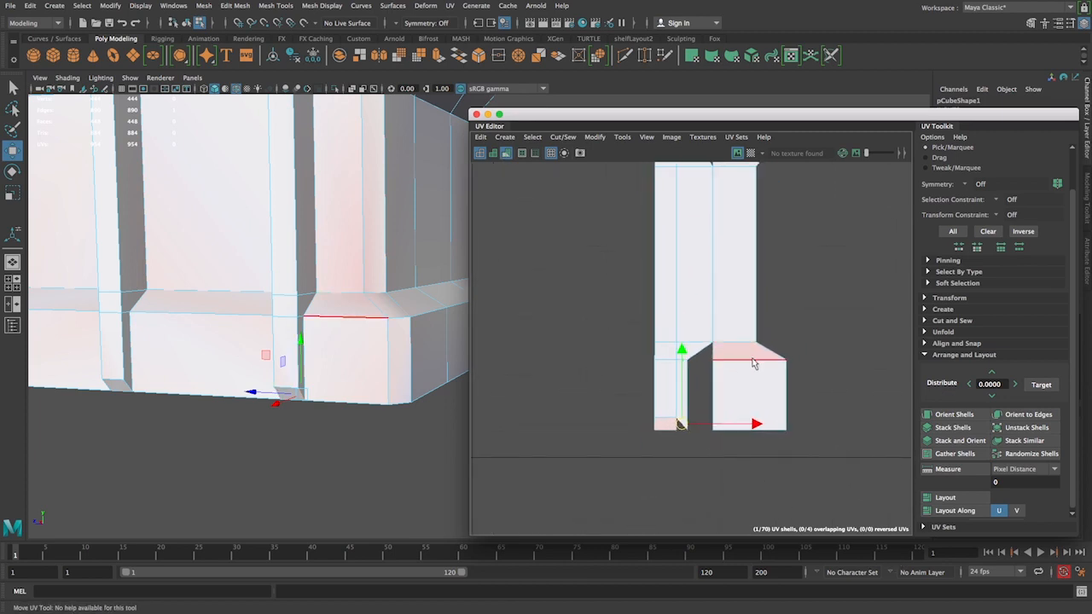
pyautogui.scroll(4, 591, 406)
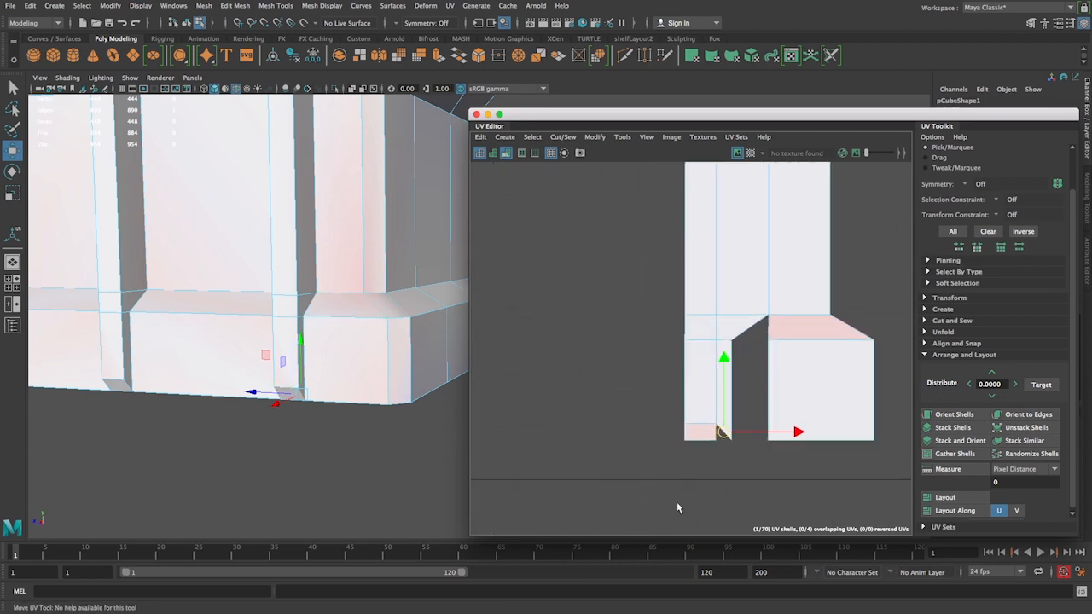
pyautogui.keyDown('shift'); pyautogui.moveTo(718, 435); pyautogui.dragTo(629, 391, button='right'); pyautogui.keyUp('shift')
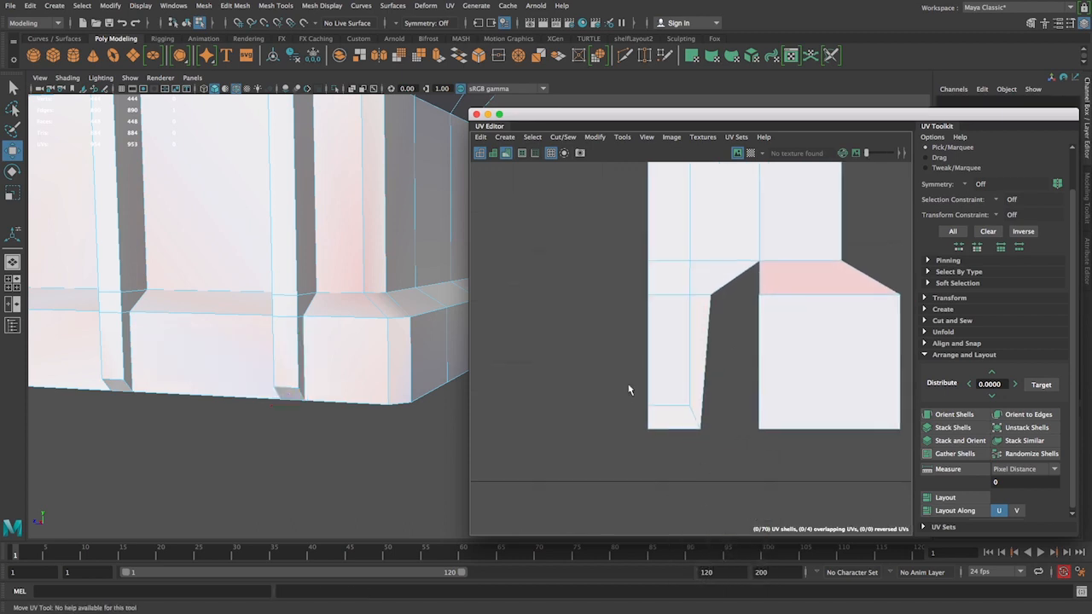
# - Display the checker map and inspect the corner strap's foot on the crate for texture stretching
pyautogui.keyDown('alt'); pyautogui.moveTo(719, 380); pyautogui.dragTo(480, 351, button='right'); pyautogui.keyUp('alt')
pyautogui.keyDown('alt'); pyautogui.moveTo(558, 367); pyautogui.dragTo(555, 378, button='middle'); pyautogui.keyUp('alt')
pyautogui.click(751, 153)
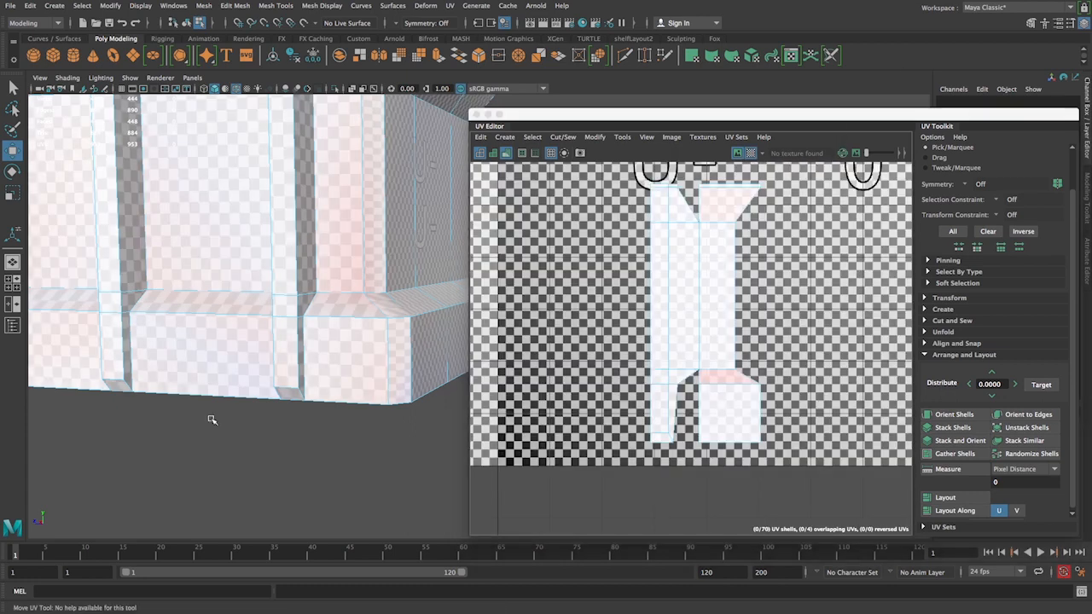
pyautogui.keyDown('alt'); pyautogui.moveTo(212, 417); pyautogui.dragTo(339, 409, button='right'); pyautogui.keyUp('alt')
pyautogui.keyDown('alt'); pyautogui.moveTo(338, 409); pyautogui.dragTo(342, 395); pyautogui.keyUp('alt')
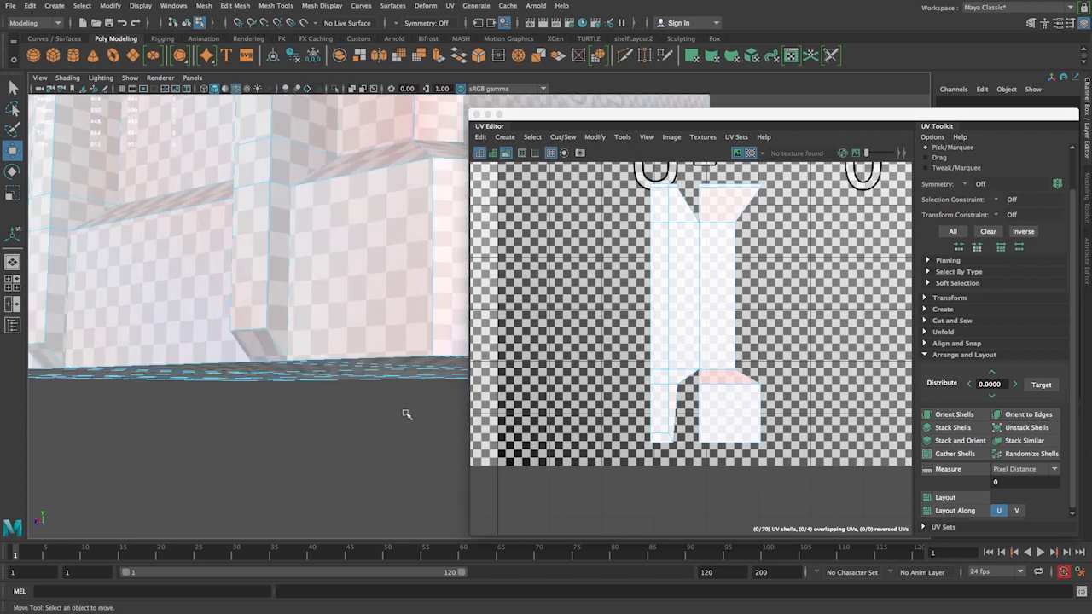
pyautogui.keyDown('alt'); pyautogui.moveTo(406, 414); pyautogui.dragTo(350, 435); pyautogui.keyUp('alt')
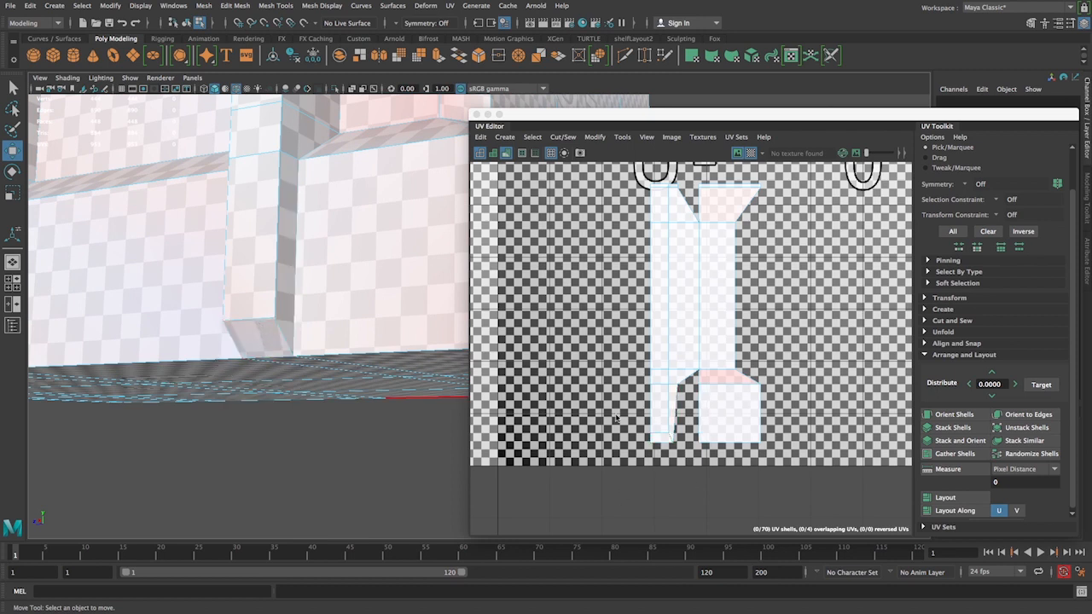
# - Undo the sew at the strap's foot and turn off the checker map and distortion shading
pyautogui.hotkey('ctrl', 'z')
pyautogui.hotkey('ctrl', 'z')
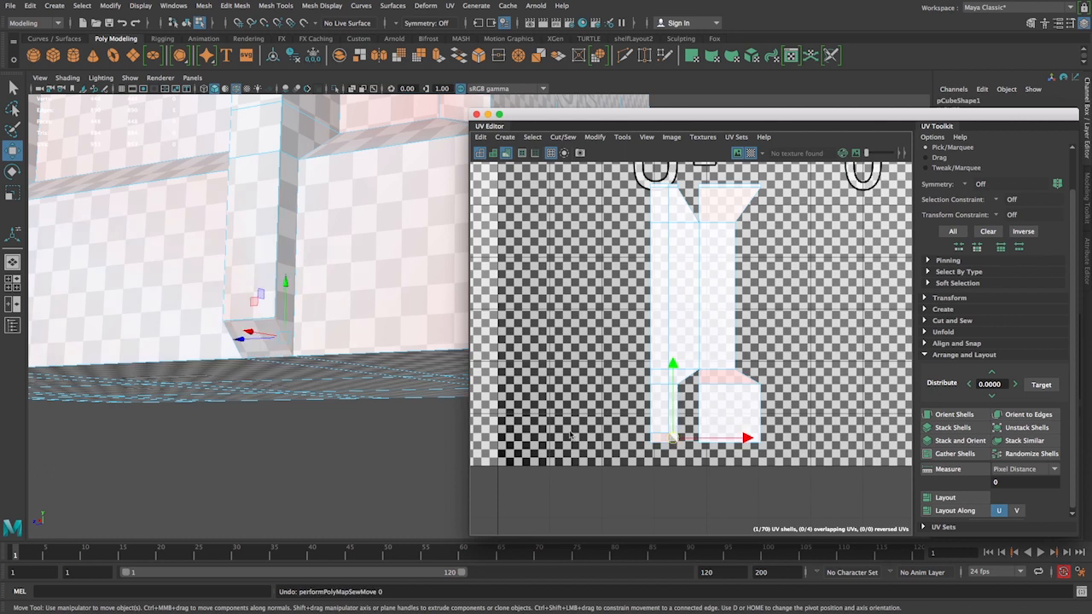
pyautogui.click(274, 413)
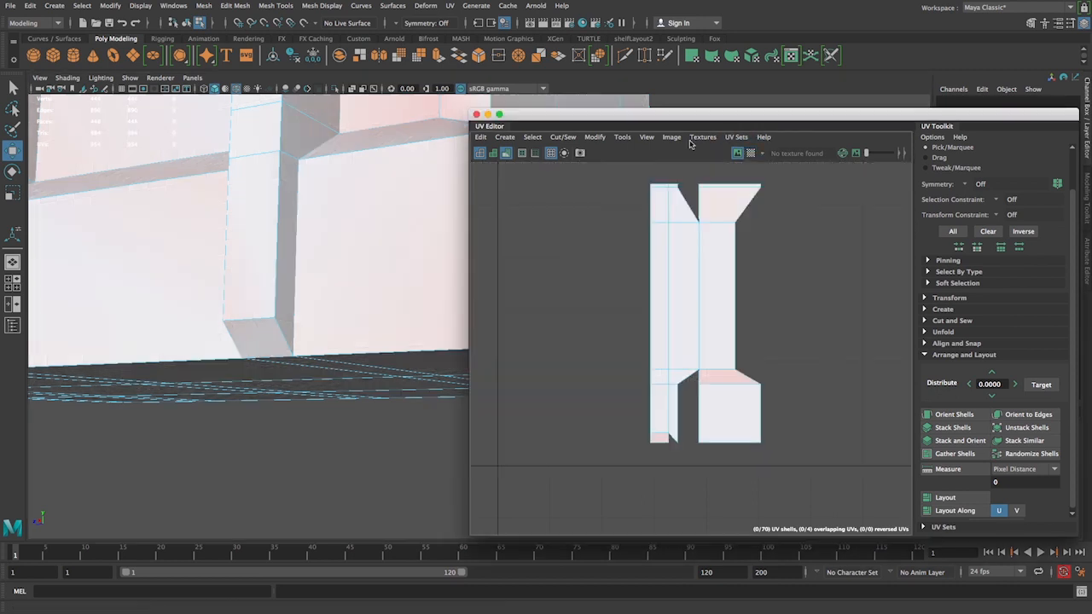
pyautogui.click(493, 152)
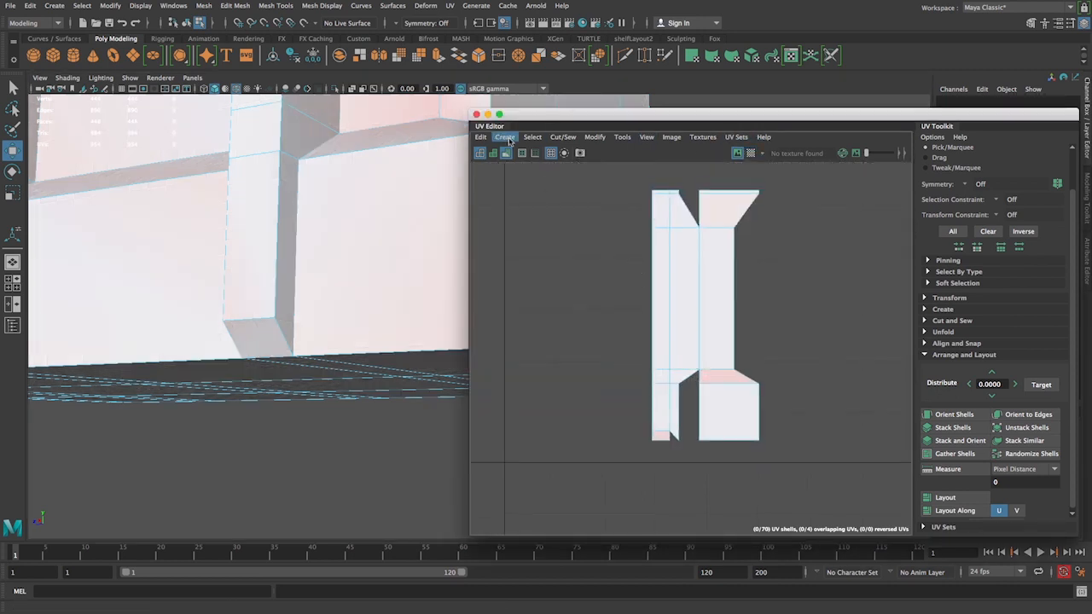
pyautogui.click(580, 154)
# - Move and sew the corner strap's remaining side face onto its front face along their shared vertical edges
pyautogui.scroll(2, 767, 350)
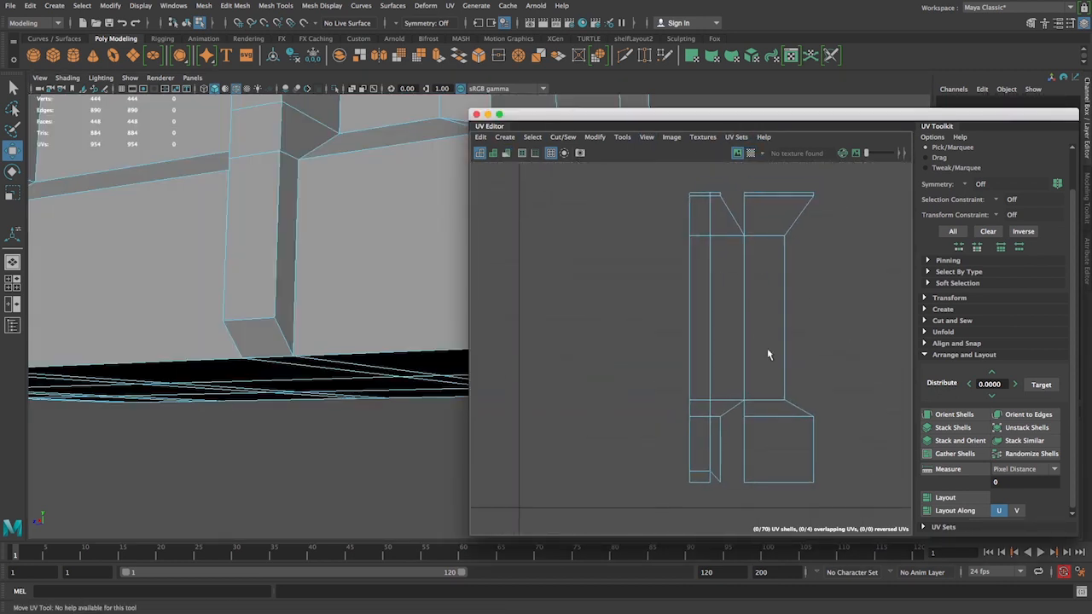
pyautogui.click(689, 198)
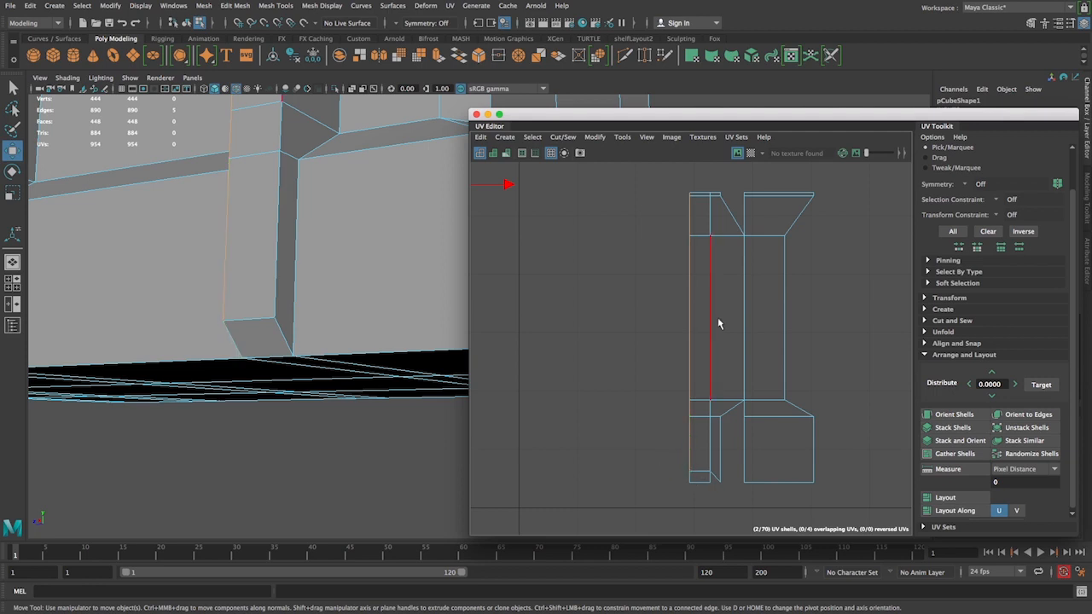
pyautogui.keyDown('shift'); pyautogui.rightClick(692, 331); pyautogui.keyUp('shift')
pyautogui.keyDown('shift'); pyautogui.moveTo(691, 331); pyautogui.dragTo(689, 299, button='right'); pyautogui.keyUp('shift')
# - Move and sew the adjacent wide panel onto the corner strap, and the middle strap's near side face onto that panel
pyautogui.scroll(-2, 863, 323)
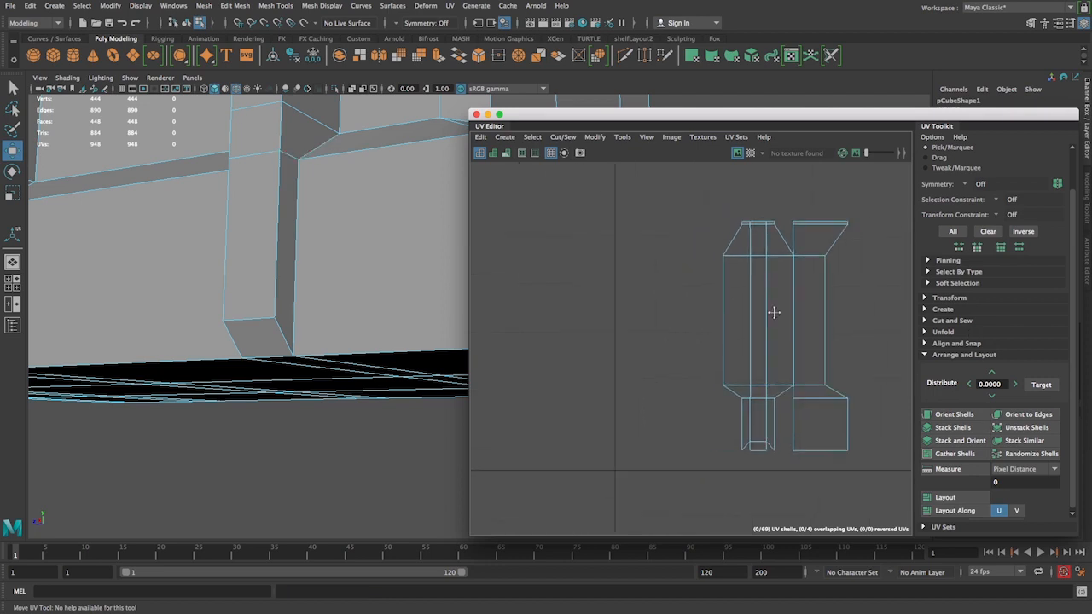
pyautogui.scroll(-5, 264, 317)
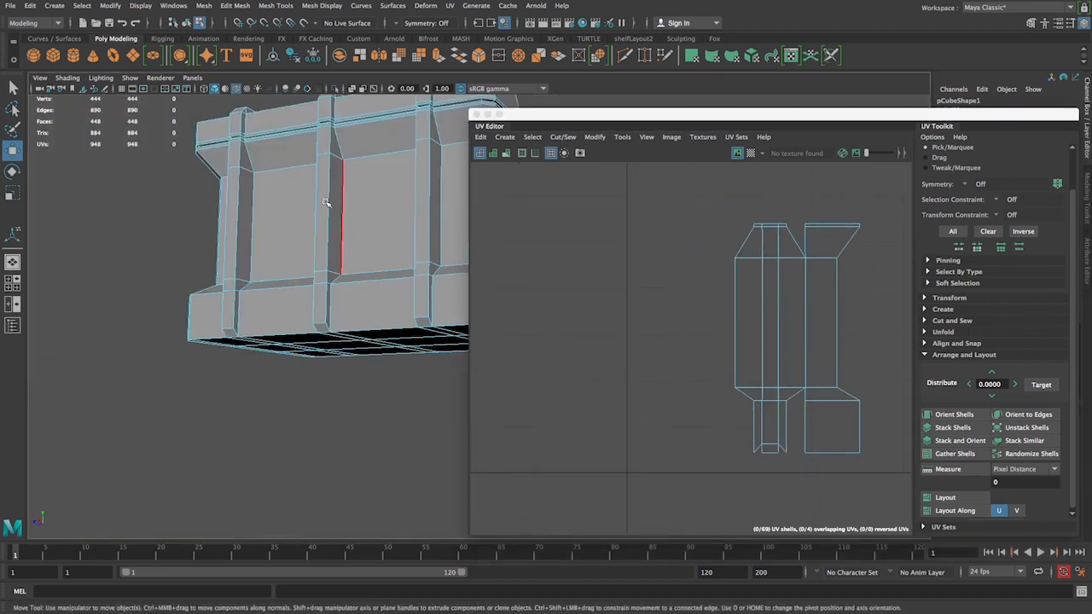
pyautogui.click(735, 331)
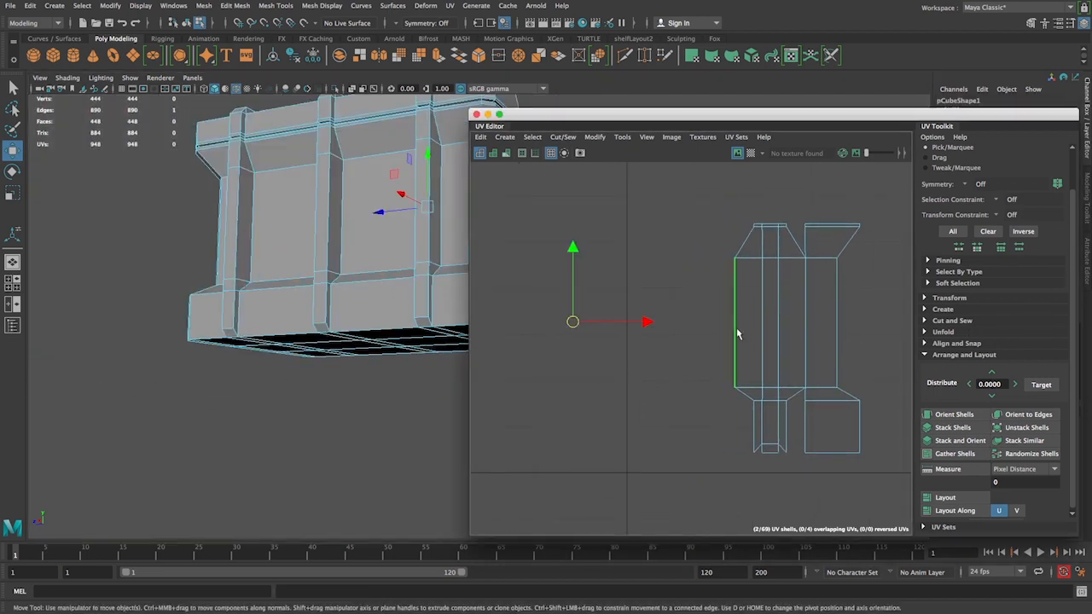
pyautogui.keyDown('shift'); pyautogui.moveTo(737, 334); pyautogui.dragTo(735, 302, button='right'); pyautogui.keyUp('shift')
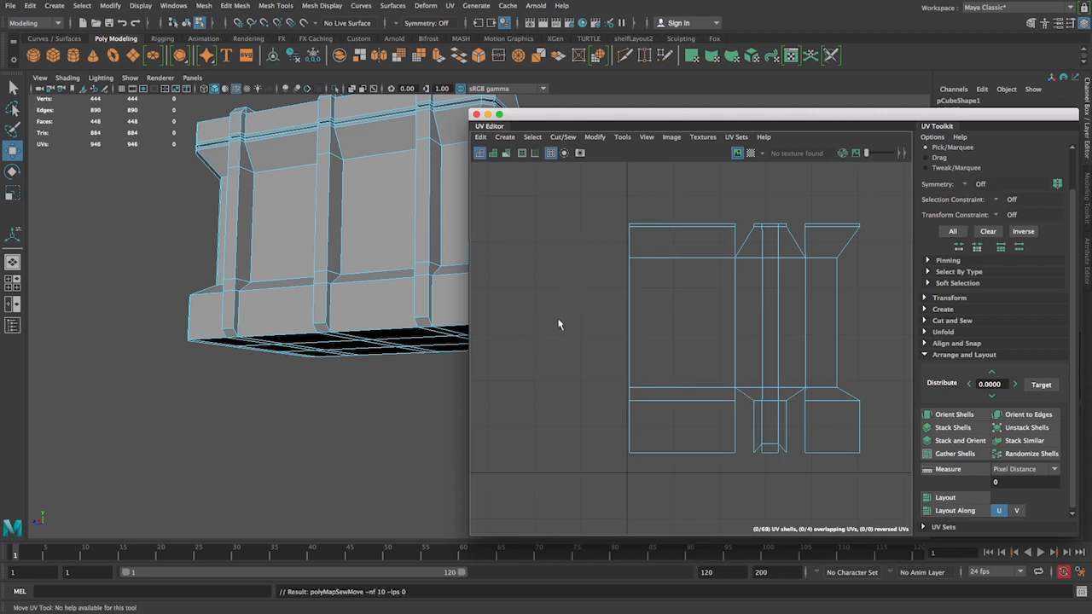
pyautogui.click(625, 325)
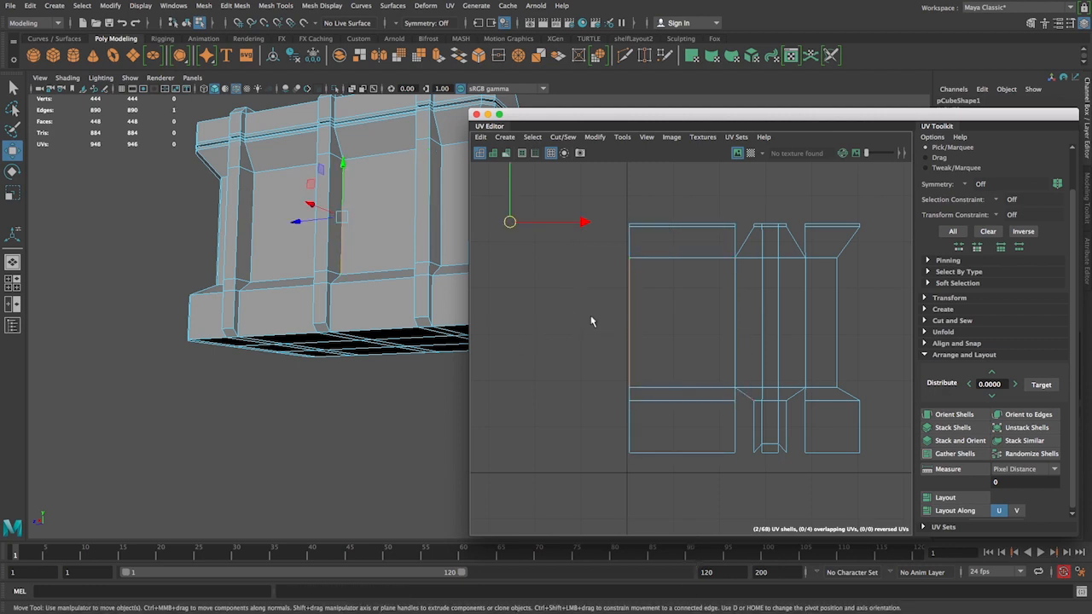
pyautogui.keyDown('shift'); pyautogui.moveTo(591, 322); pyautogui.dragTo(591, 319, button='right'); pyautogui.keyUp('shift')
# - Move and sew the middle strap's front face and far side face onto the shell along their full vertical edge chains
pyautogui.scroll(4, 544, 311)
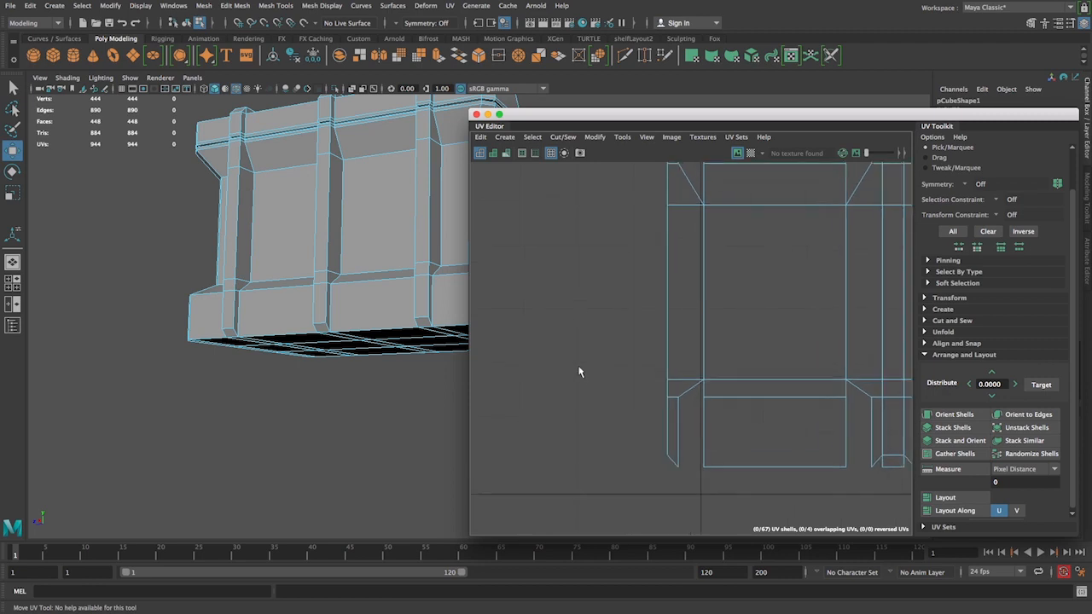
pyautogui.moveTo(569, 184); pyautogui.dragTo(611, 125)
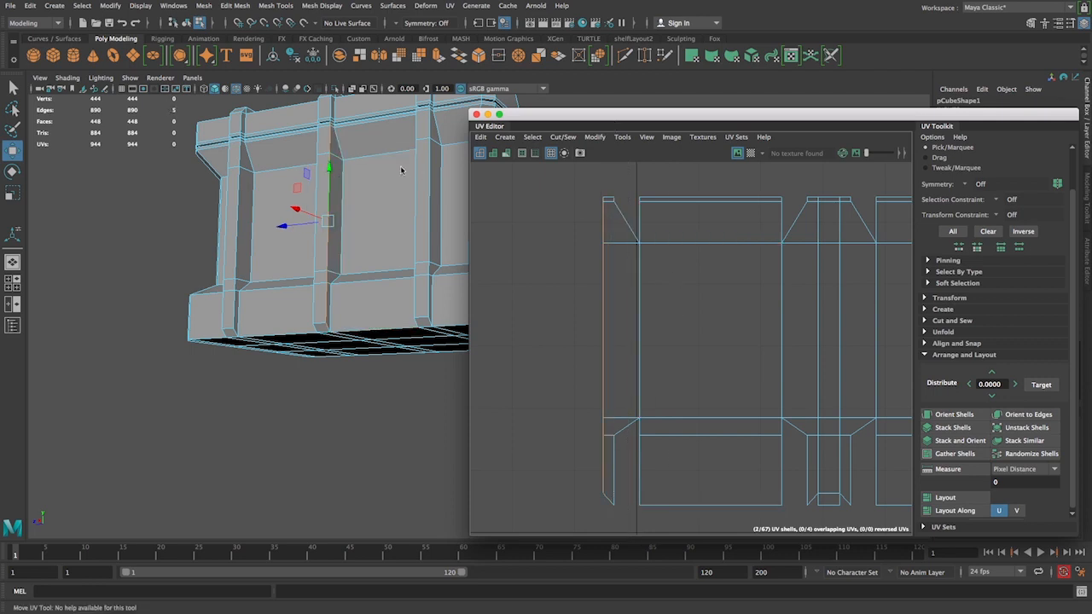
pyautogui.hotkey('shift', 's')
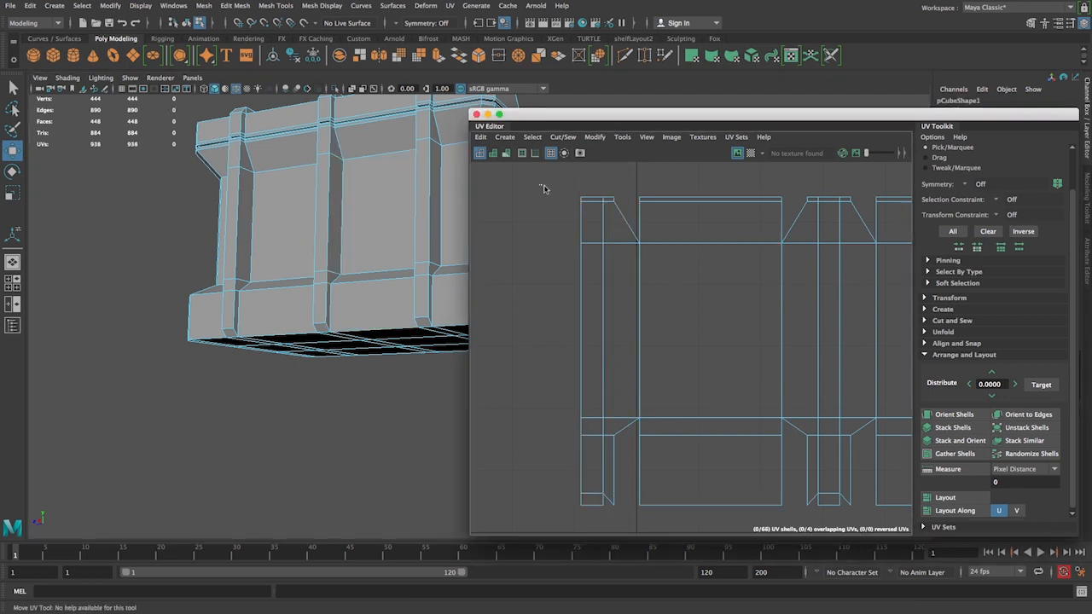
pyautogui.moveTo(539, 184); pyautogui.dragTo(587, 195)
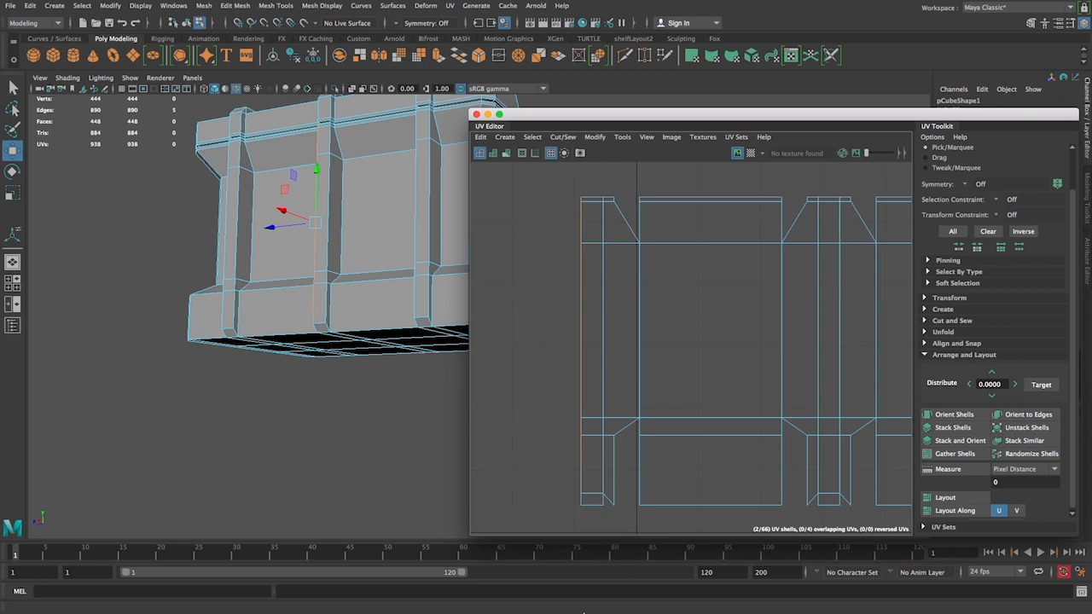
pyautogui.hotkey('shift', 's')
# - Move and sew the second wide panel onto the middle strap, and the third strap's near side face onto that panel
pyautogui.click(540, 320)
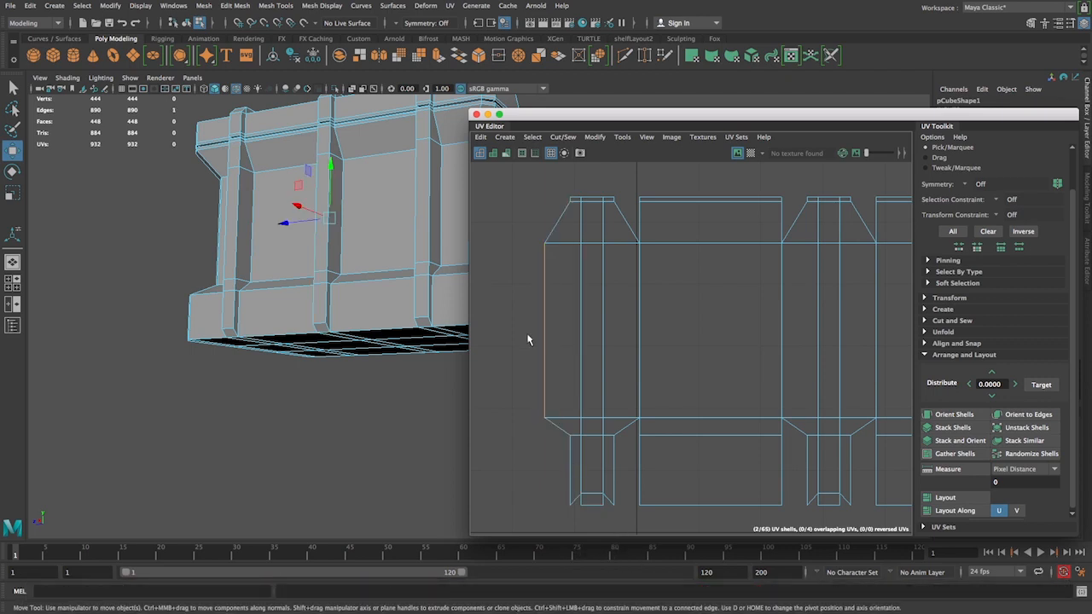
pyautogui.hotkey('shift', 's')
pyautogui.keyDown('alt'); pyautogui.moveTo(716, 359); pyautogui.dragTo(547, 300, button='right'); pyautogui.keyUp('alt')
pyautogui.scroll(1, 541, 315)
pyautogui.keyDown('alt'); pyautogui.moveTo(548, 300); pyautogui.dragTo(593, 333, button='middle'); pyautogui.keyUp('alt')
pyautogui.click(595, 335)
pyautogui.hotkey('shift', 's')
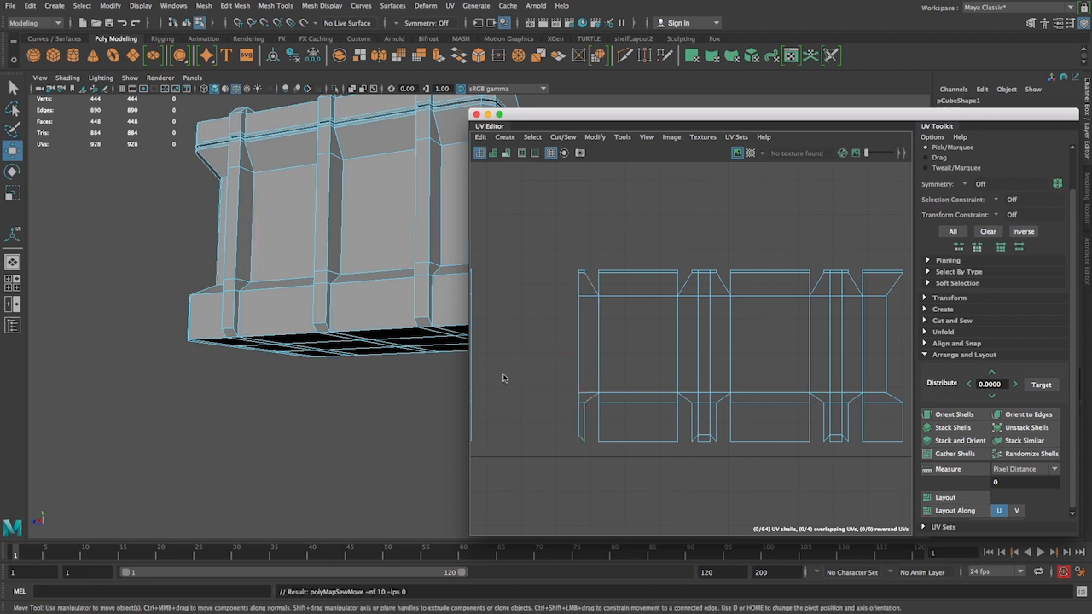
# - Move and sew the third strap's front face onto its side face along the outer vertical edges
pyautogui.scroll(4, 555, 299)
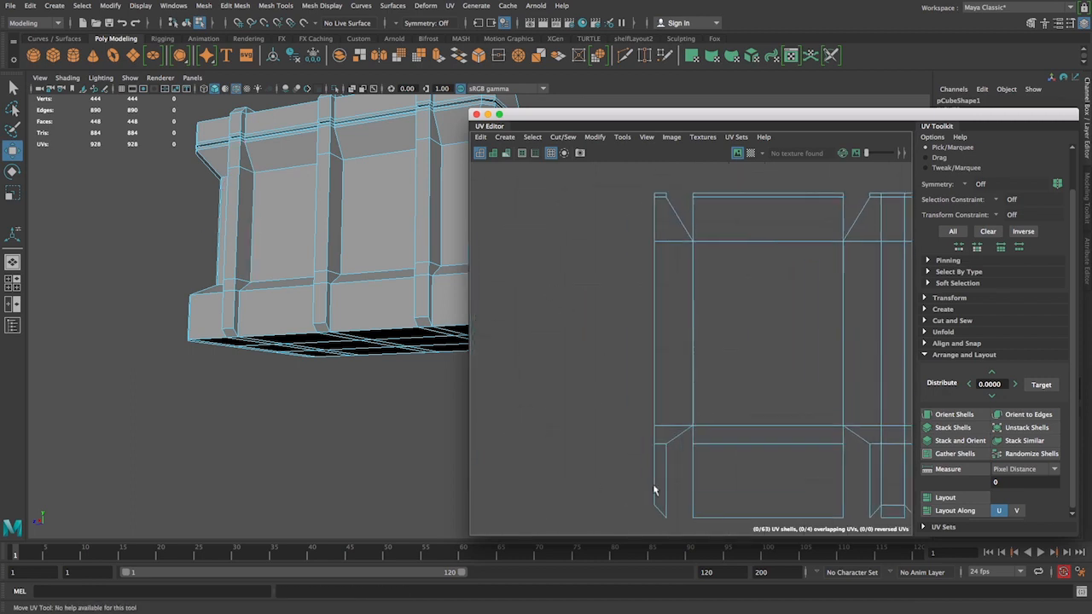
pyautogui.click(657, 467)
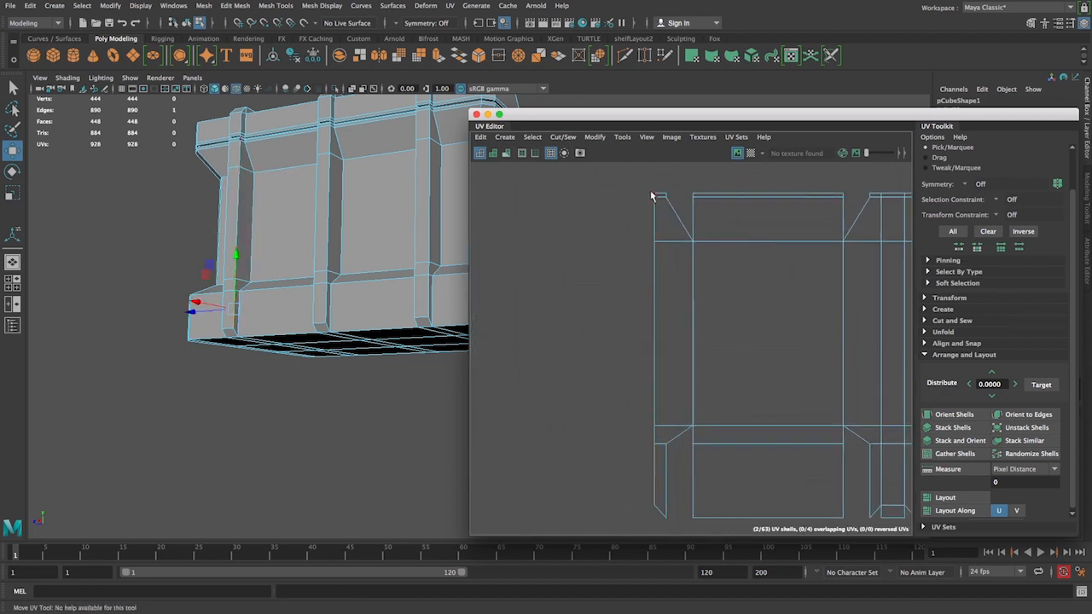
pyautogui.press('g')
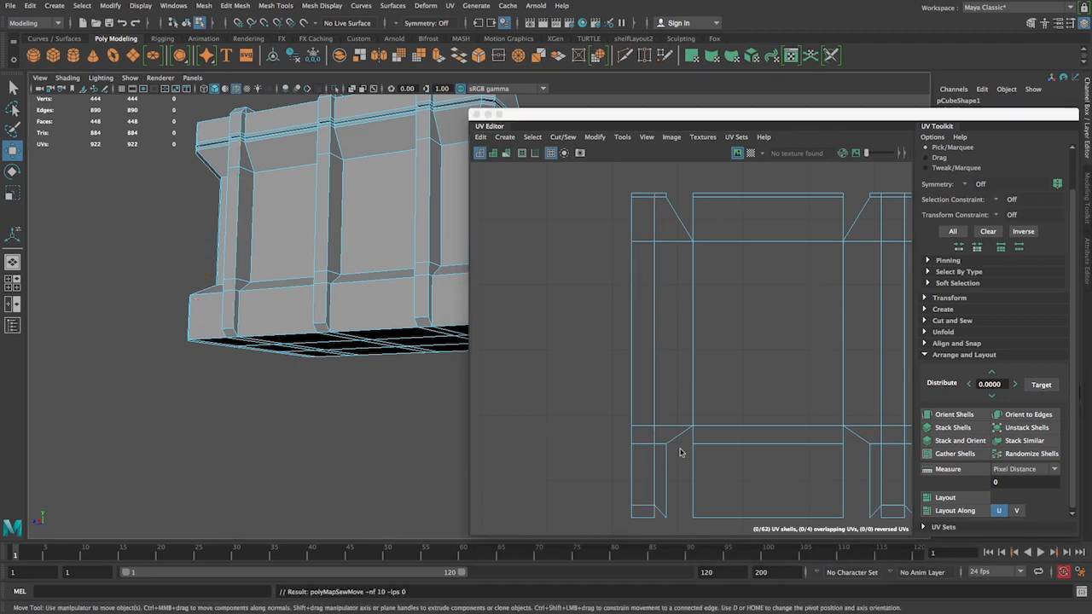
# - Move and sew the third strap's far side face and the far corner panel onto the shell along their full vertical edge chains
pyautogui.click(633, 198)
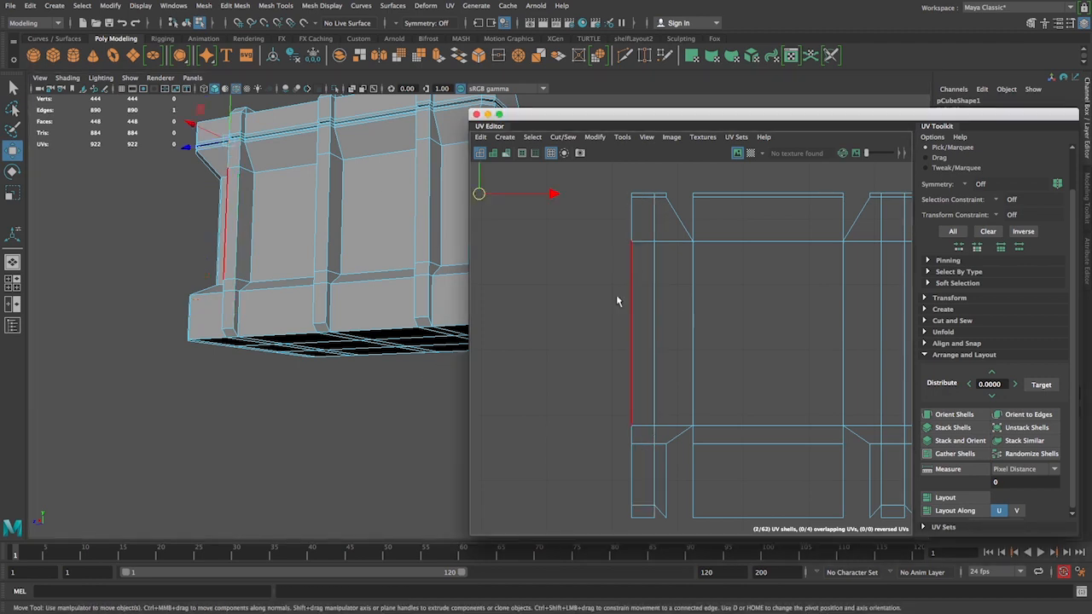
pyautogui.doubleClick(628, 510)
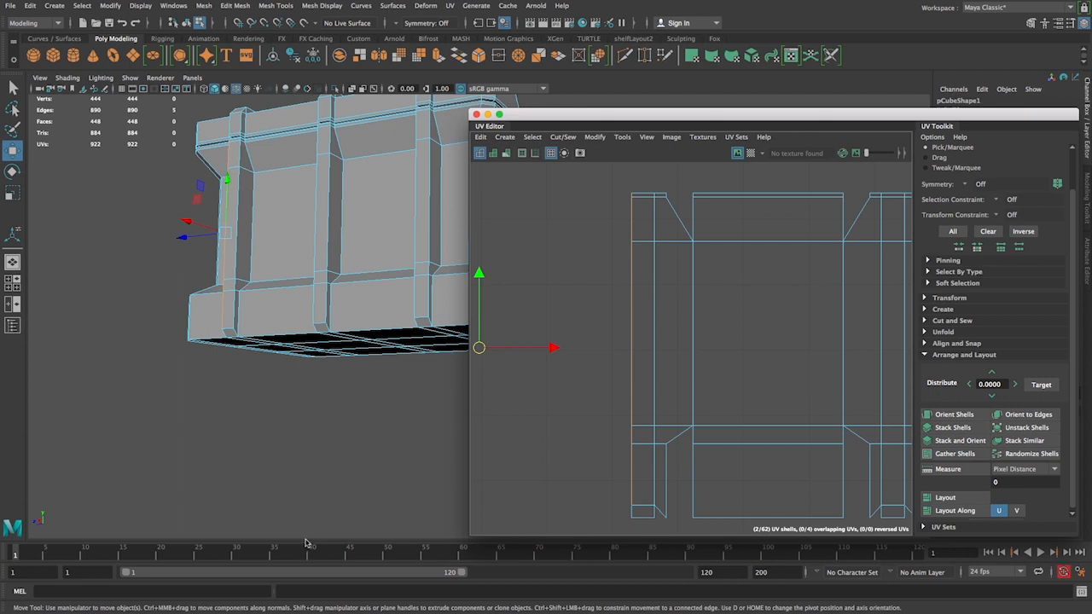
pyautogui.press('g')
pyautogui.click(597, 327)
pyautogui.press('g')
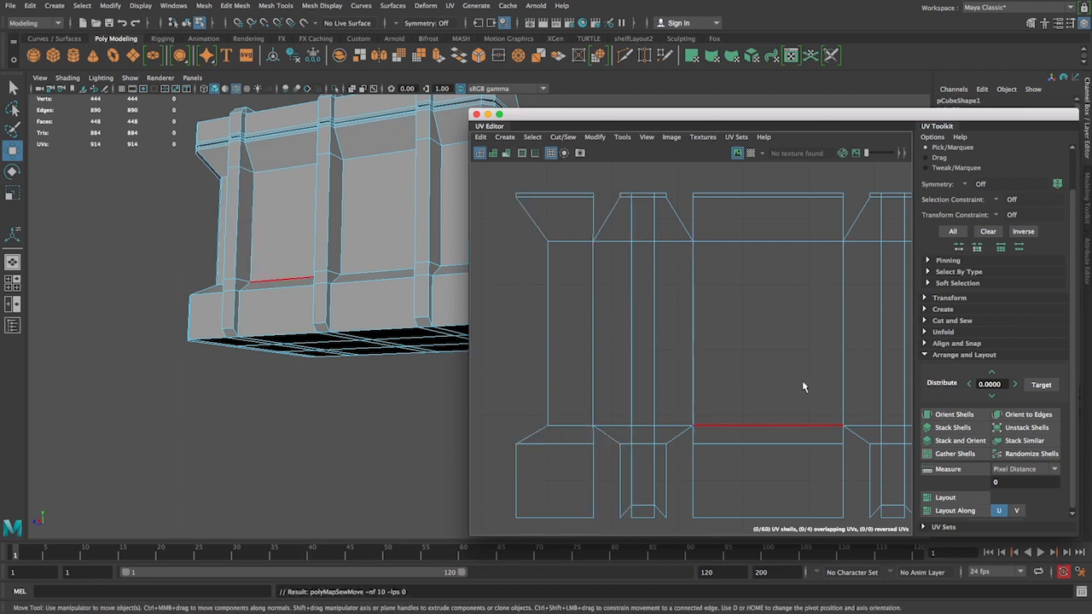
# - Move the UV shell of the upper rim's near corner panel across to above the matching corner of the sewn body shell
pyautogui.keyDown('alt'); pyautogui.moveTo(824, 374); pyautogui.dragTo(548, 278, button='right'); pyautogui.keyUp('alt')
pyautogui.keyDown('alt'); pyautogui.moveTo(737, 345); pyautogui.dragTo(614, 333, button='right'); pyautogui.keyUp('alt')
pyautogui.keyDown('alt'); pyautogui.moveTo(730, 346); pyautogui.dragTo(585, 346, button='middle'); pyautogui.keyUp('alt')
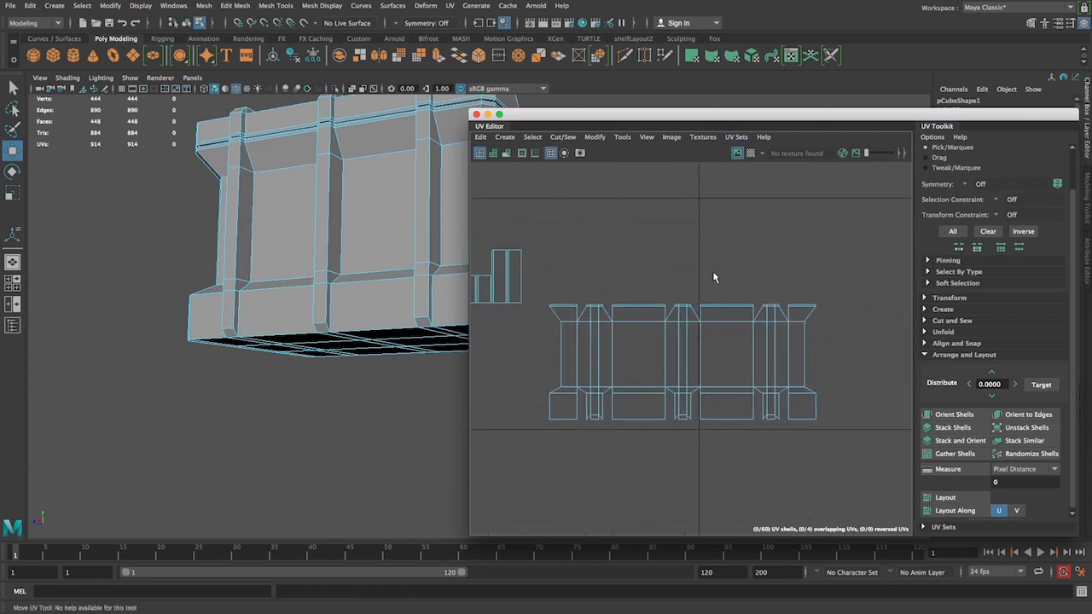
pyautogui.keyDown('alt'); pyautogui.moveTo(713, 262); pyautogui.dragTo(753, 282, button='middle'); pyautogui.keyUp('alt')
pyautogui.keyDown('alt'); pyautogui.moveTo(766, 282); pyautogui.dragTo(691, 264, button='right'); pyautogui.keyUp('alt')
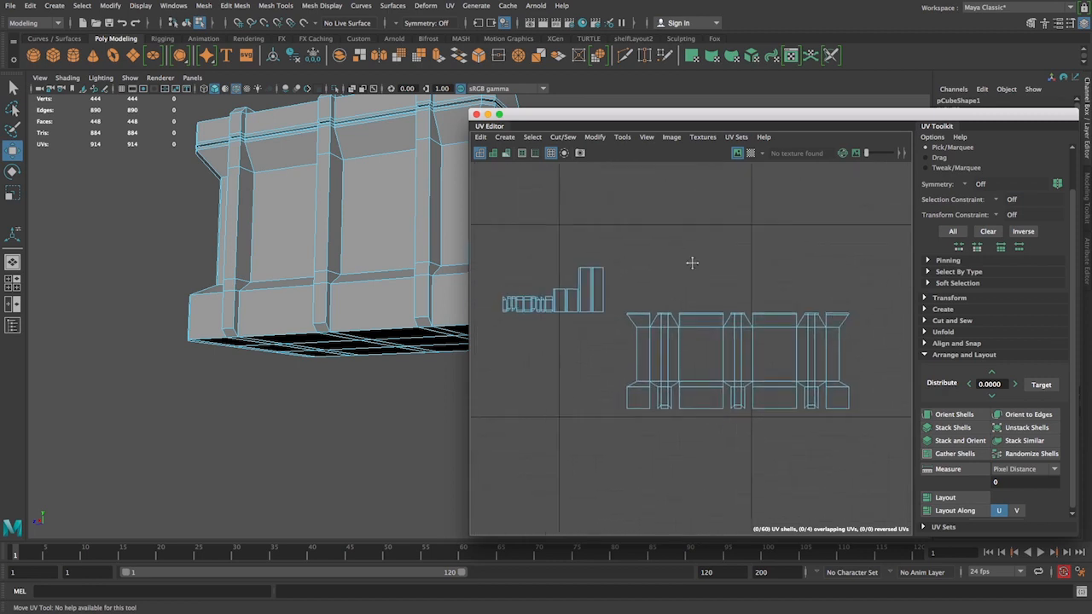
pyautogui.keyDown('alt'); pyautogui.moveTo(691, 263); pyautogui.dragTo(714, 265, button='middle'); pyautogui.keyUp('alt')
pyautogui.keyDown('alt'); pyautogui.moveTo(171, 191); pyautogui.dragTo(330, 224); pyautogui.keyUp('alt')
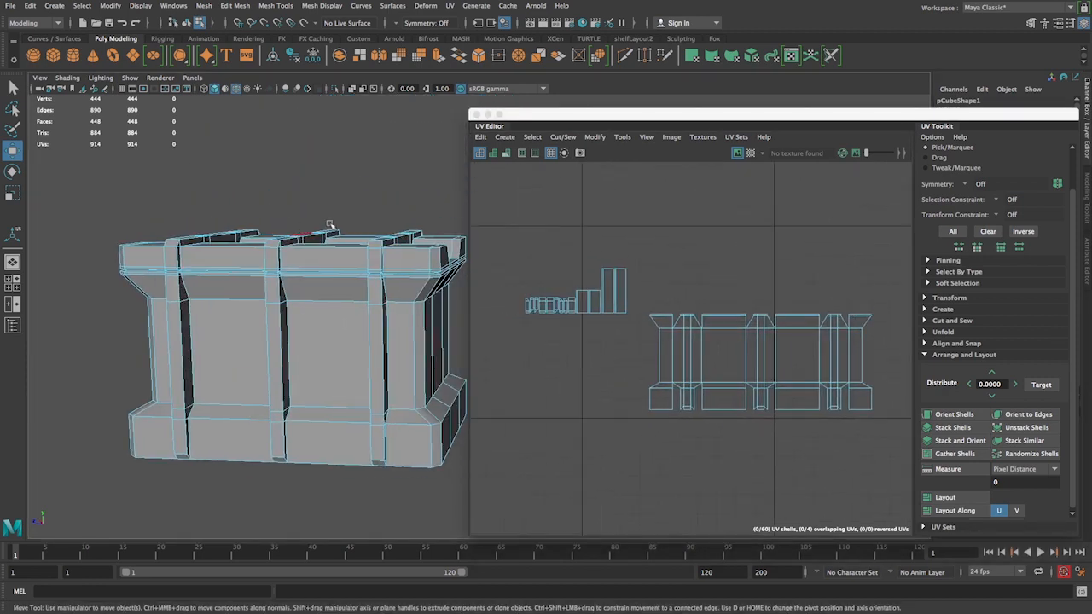
pyautogui.scroll(5, 406, 271)
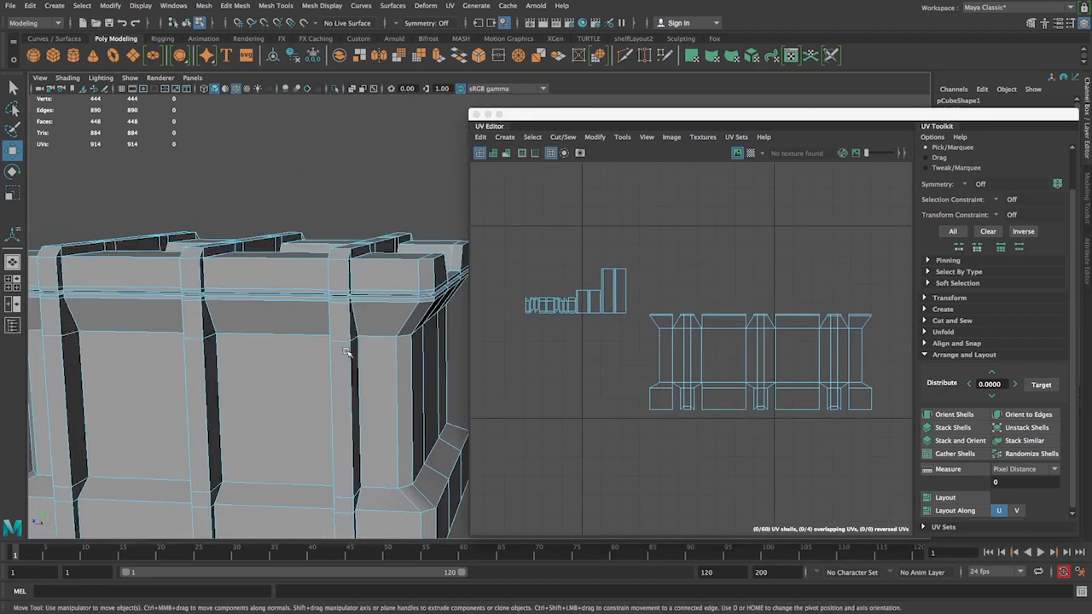
pyautogui.rightClick(394, 277)
pyautogui.click(439, 290)
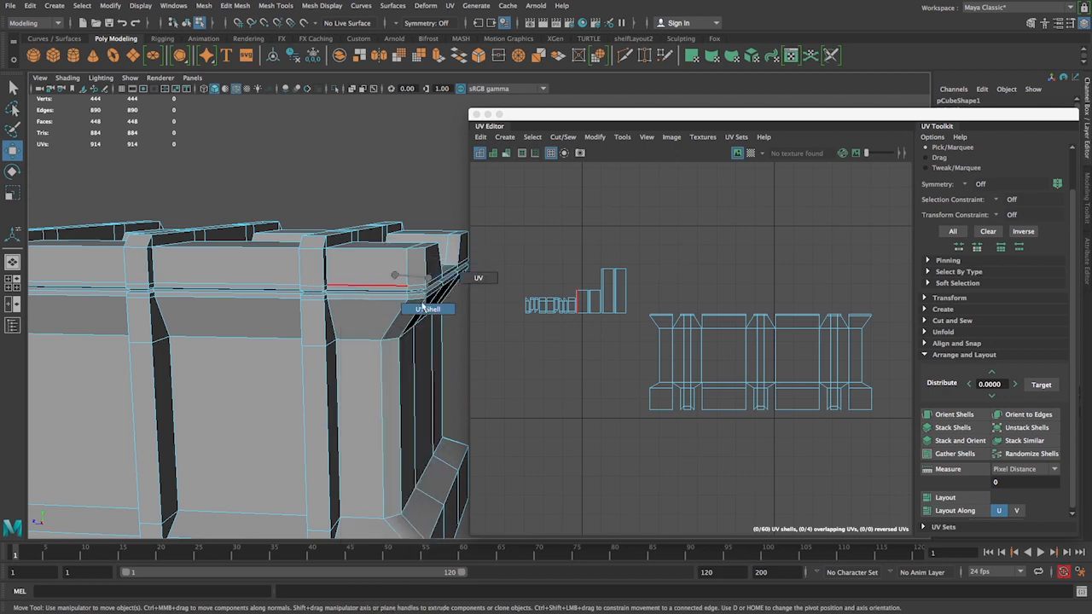
pyautogui.click(411, 266)
pyautogui.click(394, 269)
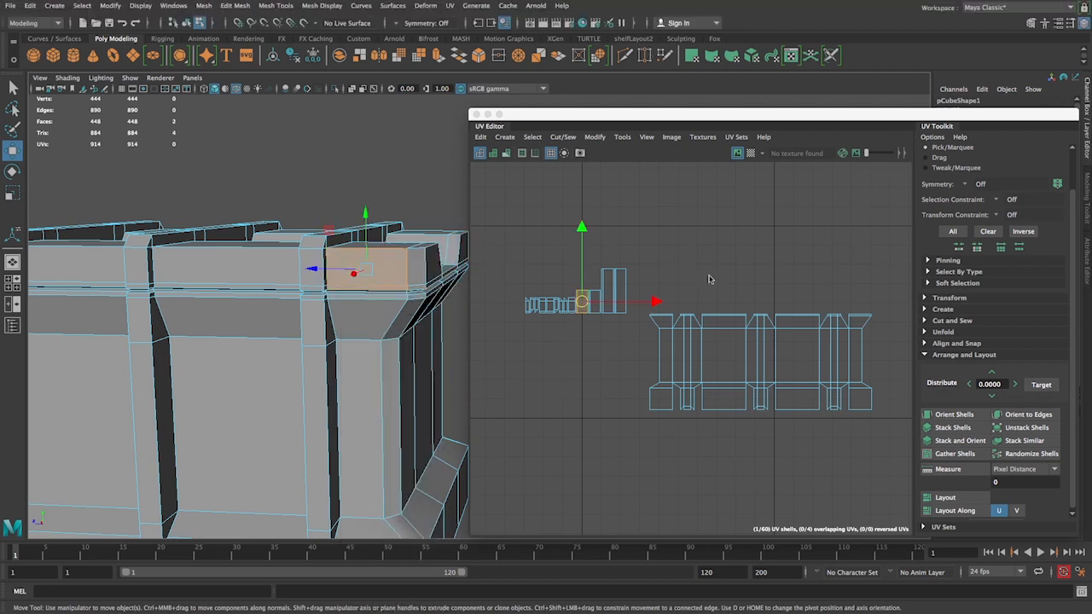
pyautogui.moveTo(647, 302); pyautogui.dragTo(922, 306)
# - Rotate the rim corner panel's UV shell by 90° and lower it to just above the body shell
pyautogui.keyDown('alt'); pyautogui.moveTo(820, 287); pyautogui.dragTo(721, 278, button='middle'); pyautogui.keyUp('alt')
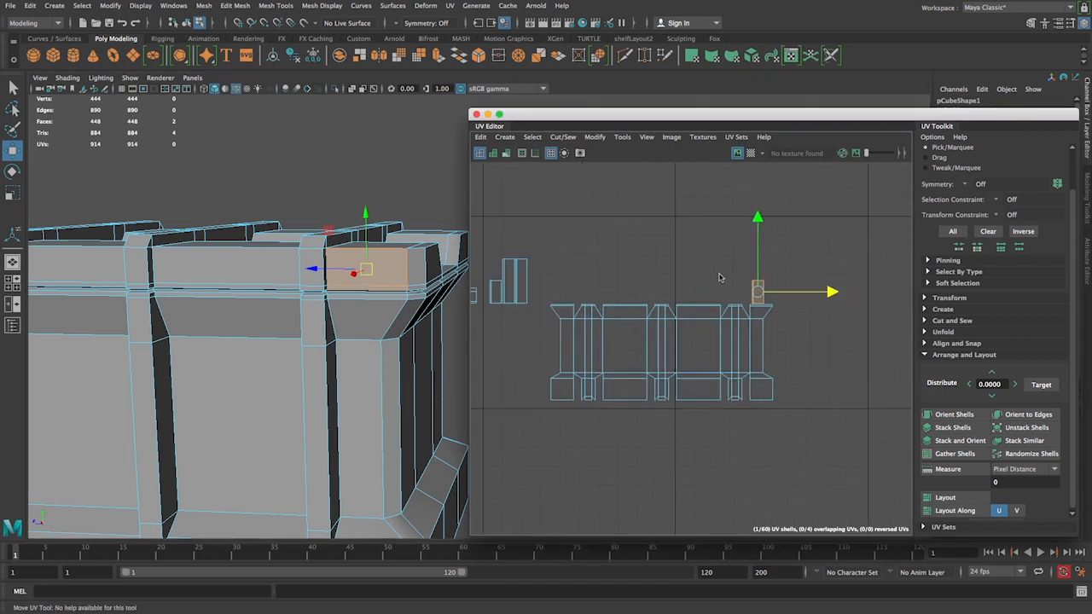
pyautogui.scroll(3, 765, 341)
pyautogui.keyDown('alt'); pyautogui.moveTo(765, 341); pyautogui.dragTo(766, 408, button='middle'); pyautogui.keyUp('alt')
pyautogui.scroll(3, 761, 366)
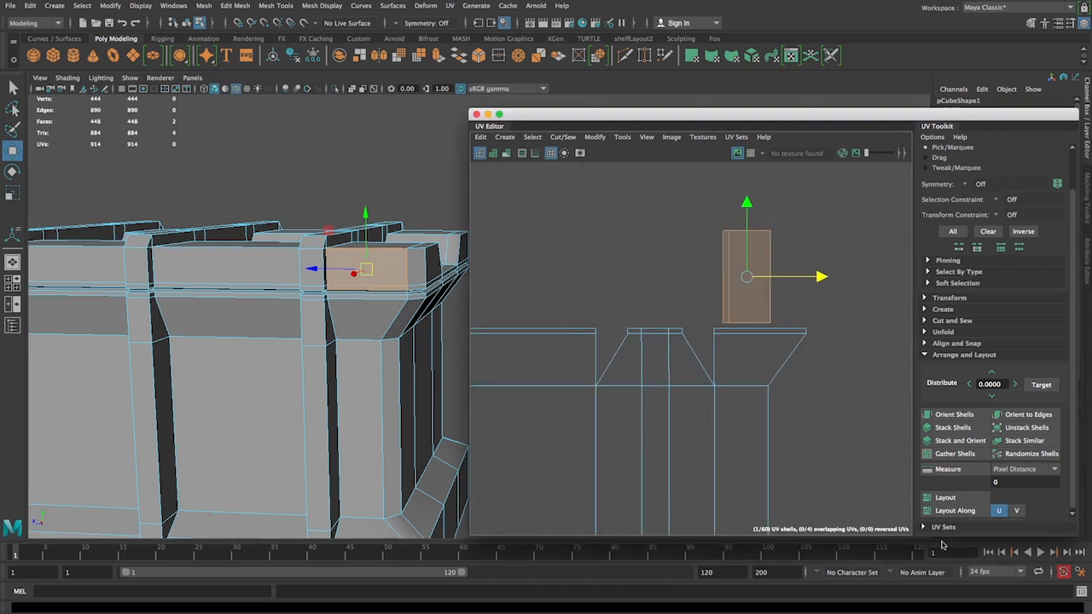
pyautogui.keyDown('shift'); pyautogui.rightClick(747, 277); pyautogui.keyUp('shift')
pyautogui.keyDown('shift'); pyautogui.moveTo(746, 281); pyautogui.dragTo(632, 293, button='right'); pyautogui.keyUp('shift')
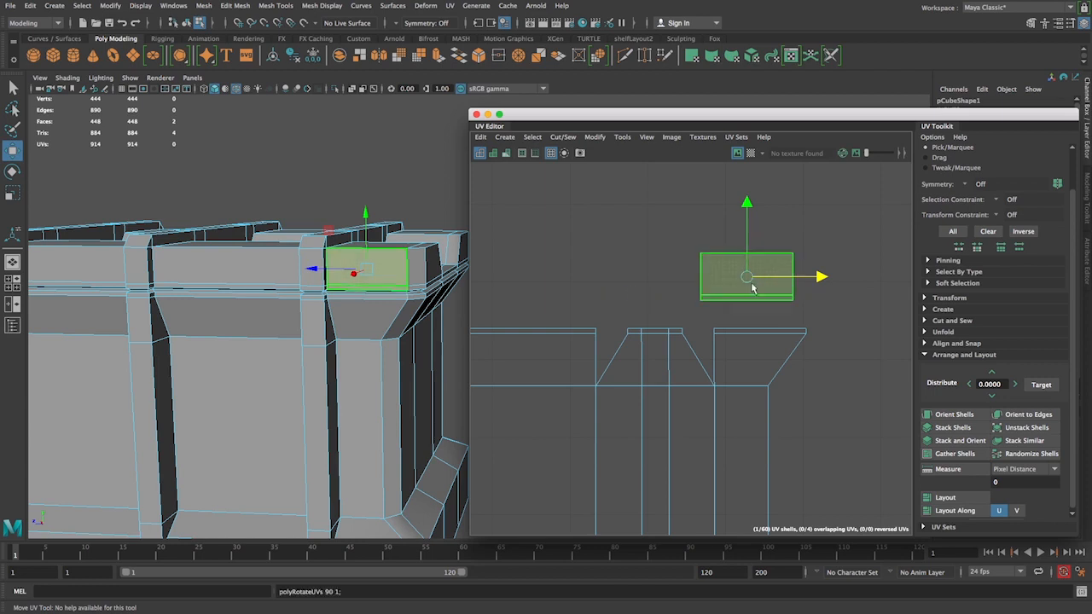
pyautogui.moveTo(747, 260); pyautogui.dragTo(748, 265)
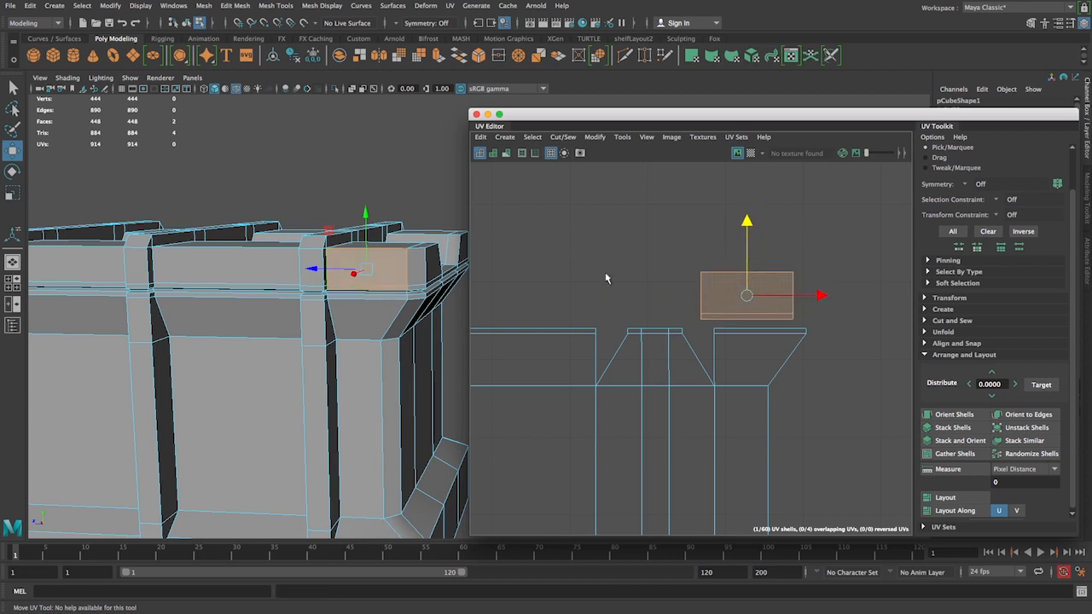
# - Try to move and sew the rim corner panel to the adjoining strap side face along their shared vertical edges
pyautogui.moveTo(714, 291); pyautogui.dragTo(712, 255, button='right')
pyautogui.click(701, 317)
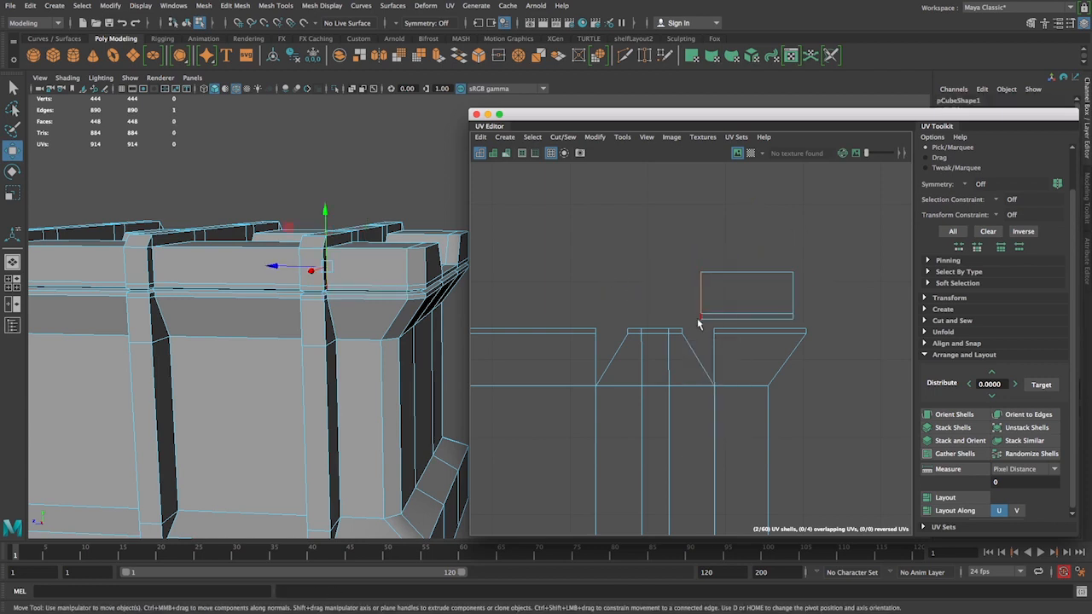
pyautogui.keyDown('shift'); pyautogui.moveTo(699, 305); pyautogui.dragTo(698, 269, button='right'); pyautogui.keyUp('shift')
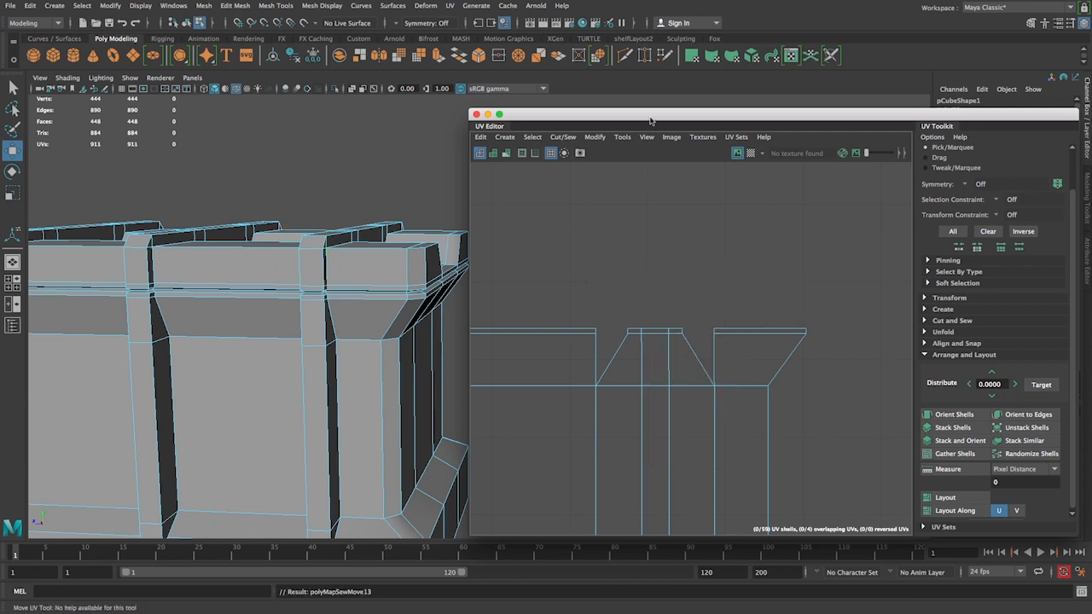
pyautogui.hotkey('ctrl', 'z')
pyautogui.click(786, 242)
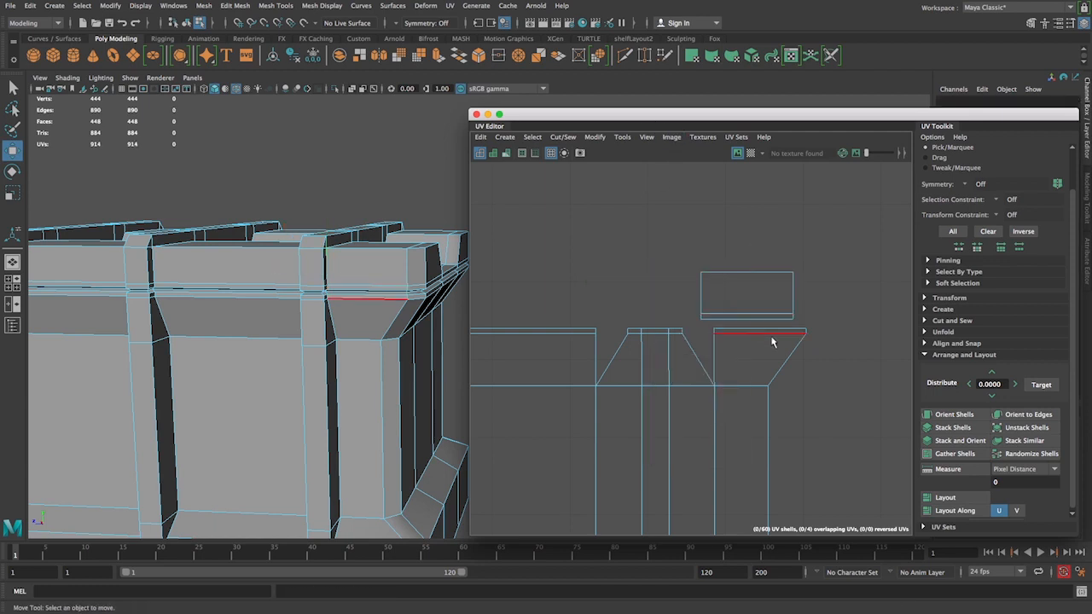
# - Move the UV shell of the rim strap's side face next to the corner panel over to above the body shell
pyautogui.keyDown('alt'); pyautogui.moveTo(772, 342); pyautogui.dragTo(573, 275, button='right'); pyautogui.keyUp('alt')
pyautogui.keyDown('alt'); pyautogui.moveTo(573, 275); pyautogui.dragTo(661, 285, button='middle'); pyautogui.keyUp('alt')
pyautogui.keyDown('alt'); pyautogui.moveTo(661, 285); pyautogui.dragTo(670, 322, button='right'); pyautogui.keyUp('alt')
pyautogui.keyDown('alt'); pyautogui.moveTo(671, 321); pyautogui.dragTo(594, 304, button='middle'); pyautogui.keyUp('alt')
pyautogui.click(586, 271)
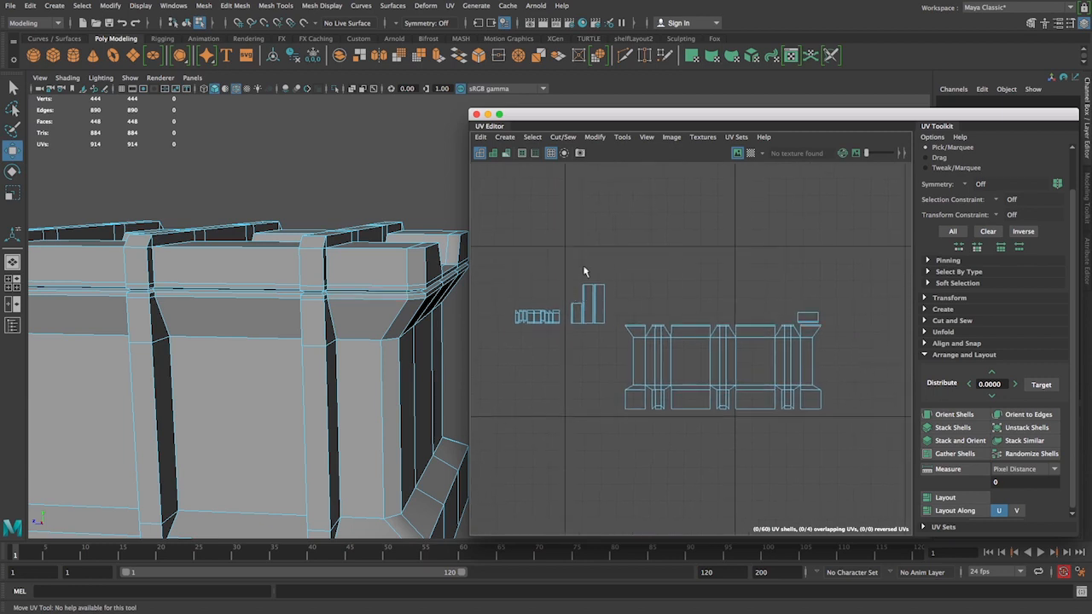
pyautogui.moveTo(369, 264); pyautogui.dragTo(389, 298, button='right')
pyautogui.click(325, 261)
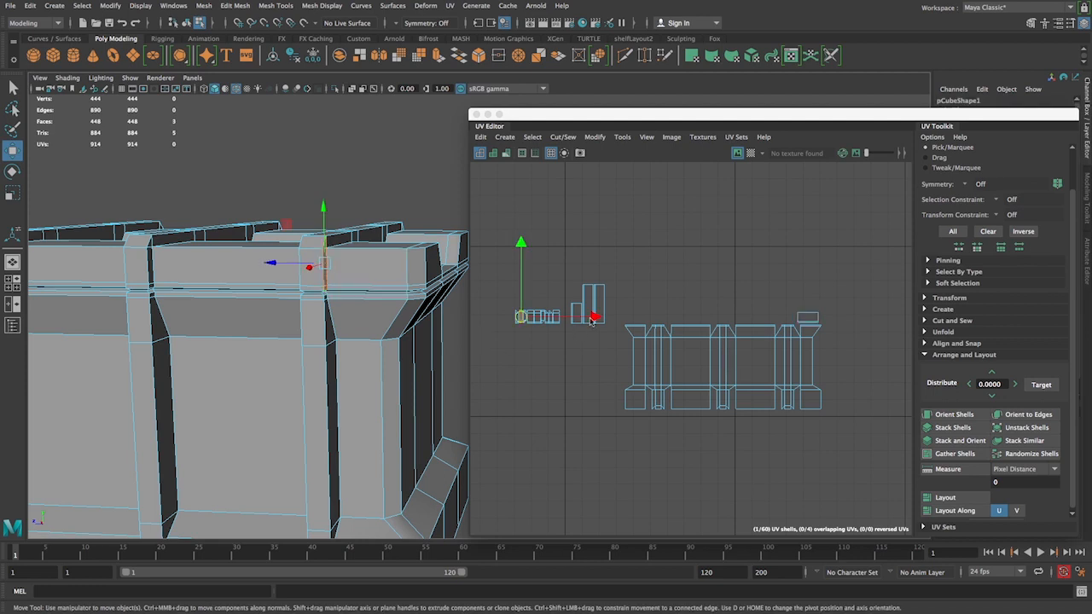
pyautogui.moveTo(591, 321); pyautogui.dragTo(823, 324)
# - Rotate the strap side face's UV shell by 90° twice and place it directly beside the rim corner panel's shell
pyautogui.keyDown('alt'); pyautogui.moveTo(719, 285); pyautogui.dragTo(621, 292, button='middle'); pyautogui.keyUp('alt')
pyautogui.keyDown('alt'); pyautogui.moveTo(620, 346); pyautogui.dragTo(896, 503, button='right'); pyautogui.keyUp('alt')
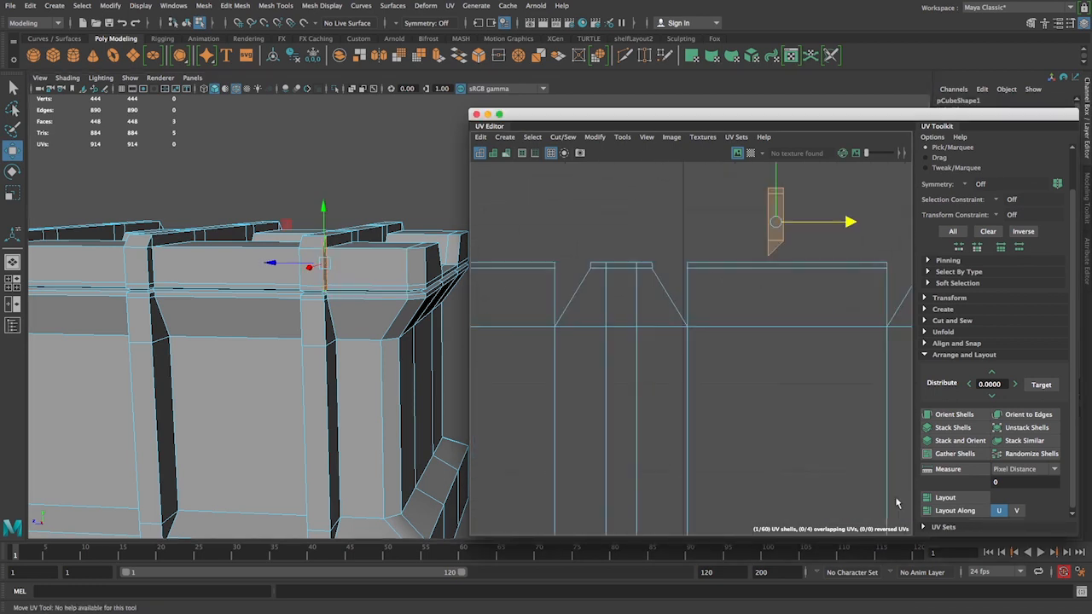
pyautogui.keyDown('alt'); pyautogui.moveTo(884, 327); pyautogui.dragTo(688, 413, button='middle'); pyautogui.keyUp('alt')
pyautogui.keyDown('alt'); pyautogui.moveTo(688, 413); pyautogui.dragTo(641, 368, button='right'); pyautogui.keyUp('alt')
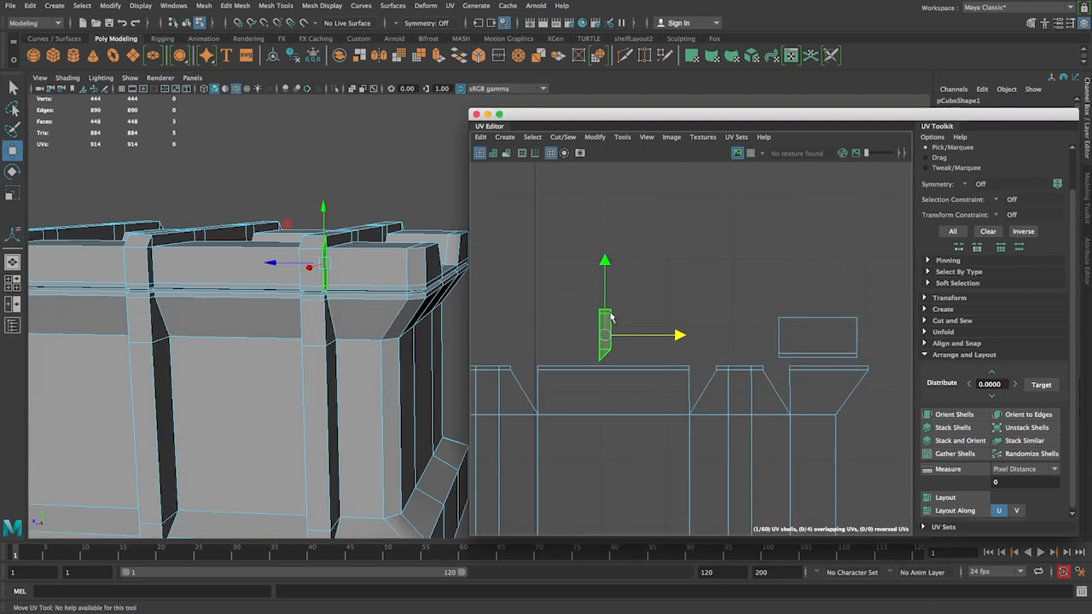
pyautogui.keyDown('shift'); pyautogui.moveTo(605, 327); pyautogui.dragTo(645, 285, button='right'); pyautogui.keyUp('shift')
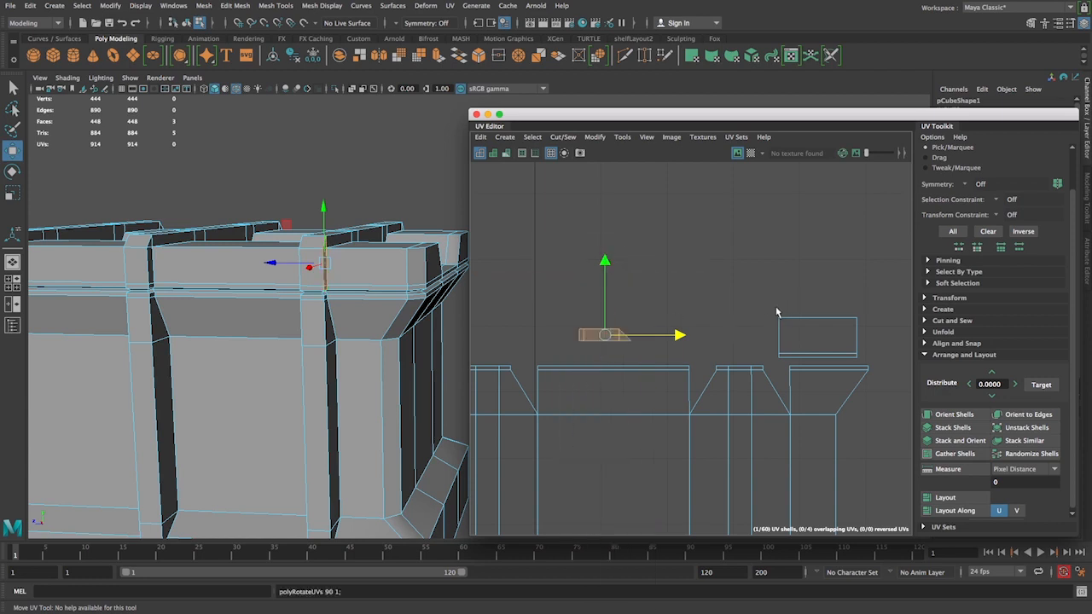
pyautogui.press('g')
pyautogui.moveTo(691, 340); pyautogui.dragTo(855, 340)
pyautogui.click(585, 305)
pyautogui.keyDown('alt'); pyautogui.moveTo(586, 305); pyautogui.dragTo(630, 340, button='right'); pyautogui.keyUp('alt')
pyautogui.keyDown('alt'); pyautogui.moveTo(631, 339); pyautogui.dragTo(512, 384, button='middle'); pyautogui.keyUp('alt')
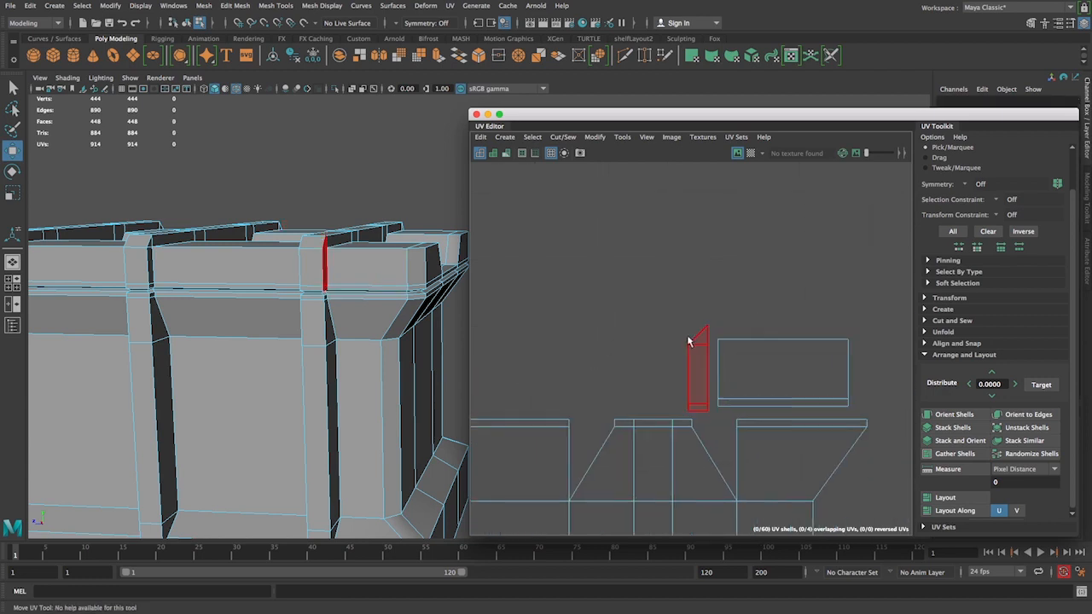
# - Move and sew the rim corner panel and the strap's side face together along their shared vertical edges
pyautogui.moveTo(717, 359); pyautogui.dragTo(723, 321, button='right')
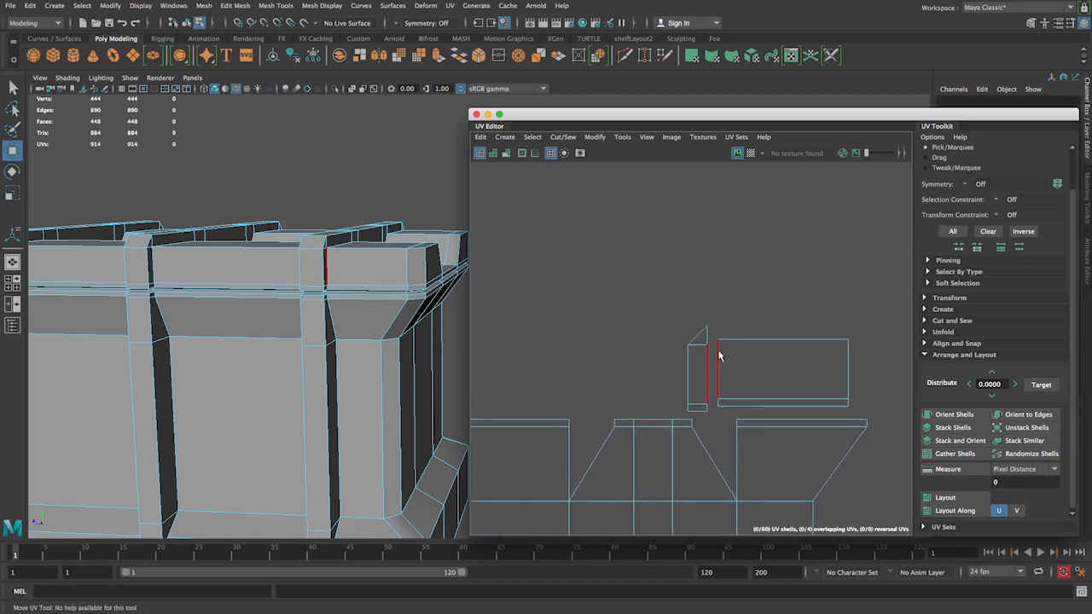
pyautogui.click(719, 356)
pyautogui.keyDown('shift'); pyautogui.click(719, 397); pyautogui.keyUp('shift')
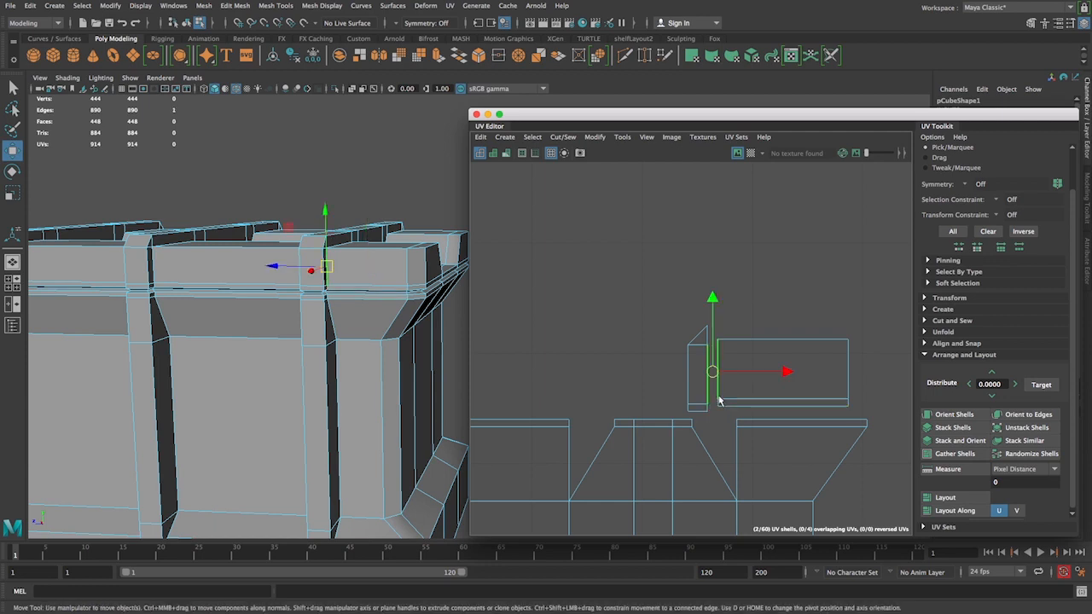
pyautogui.keyDown('shift'); pyautogui.moveTo(719, 397); pyautogui.dragTo(720, 362, button='right'); pyautogui.keyUp('shift')
# - Move the joined rim shell up slightly to leave more space above the body shell
pyautogui.moveTo(647, 268); pyautogui.dragTo(881, 425)
pyautogui.moveTo(796, 366); pyautogui.dragTo(834, 356, button='right')
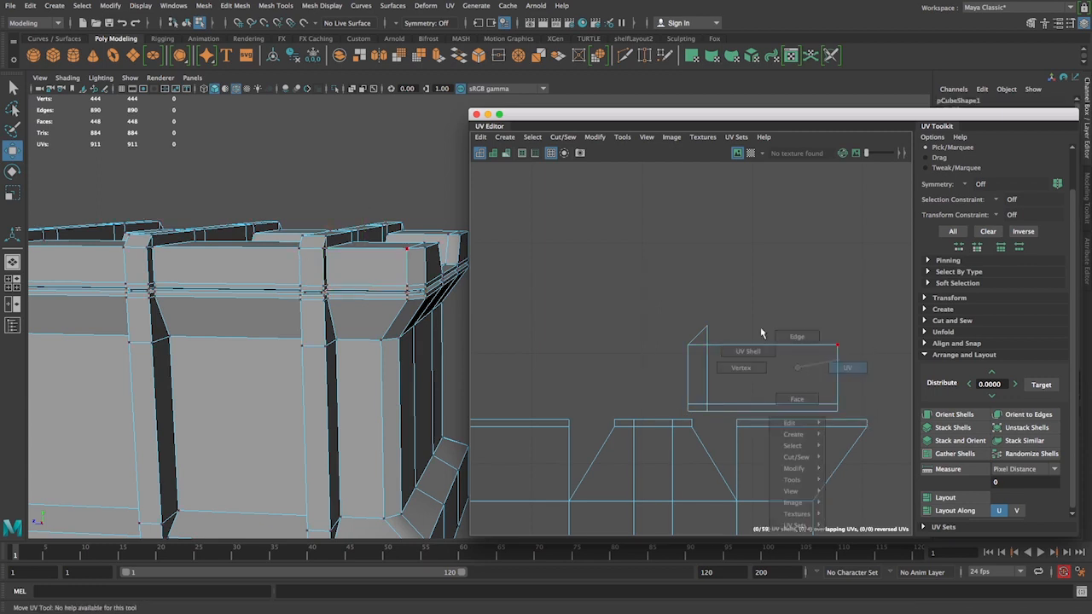
pyautogui.moveTo(755, 357); pyautogui.dragTo(725, 352, button='right')
pyautogui.moveTo(658, 298); pyautogui.dragTo(760, 282)
pyautogui.click(734, 282)
# - Move and sew the first rim strap's front face and far side face onto the rim shell
pyautogui.moveTo(682, 326); pyautogui.dragTo(688, 296, button='right')
pyautogui.click(688, 333)
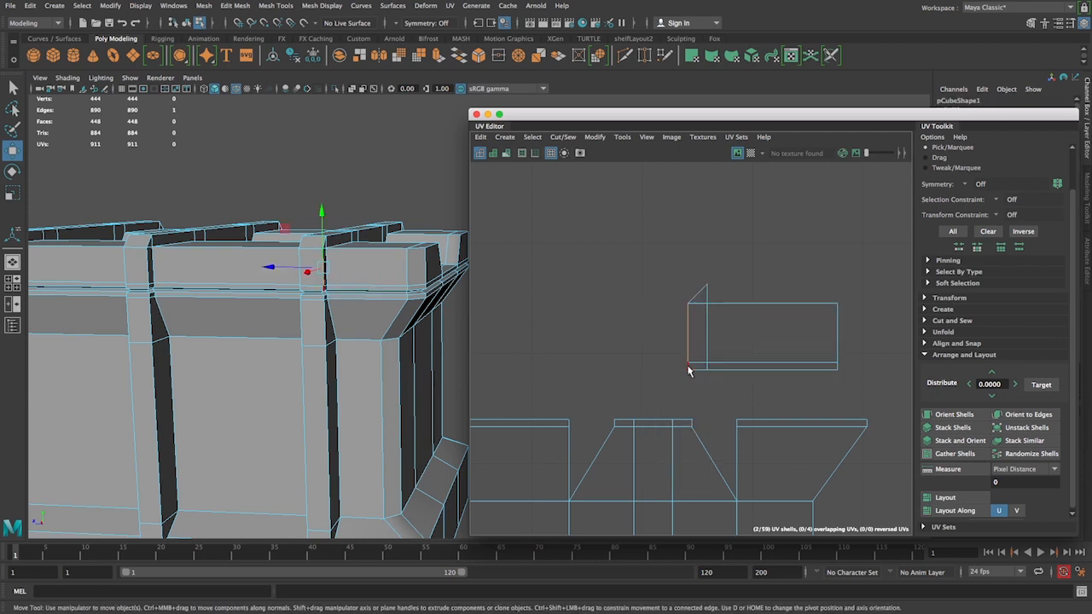
pyautogui.click(688, 367)
pyautogui.keyDown('shift'); pyautogui.moveTo(688, 349); pyautogui.dragTo(682, 323, button='right'); pyautogui.keyUp('shift')
pyautogui.click(650, 326)
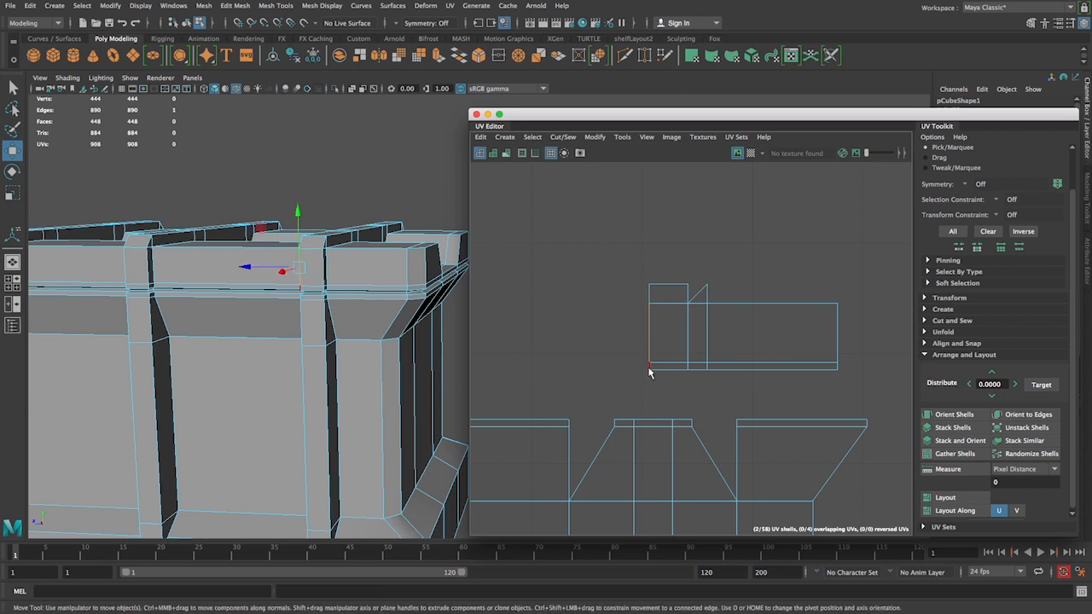
pyautogui.keyDown('shift'); pyautogui.click(648, 368); pyautogui.keyUp('shift')
pyautogui.press('g')
# - Move and sew the first wide rim panel onto the strap, and the middle rim strap's near side face onto that panel
pyautogui.click(630, 315)
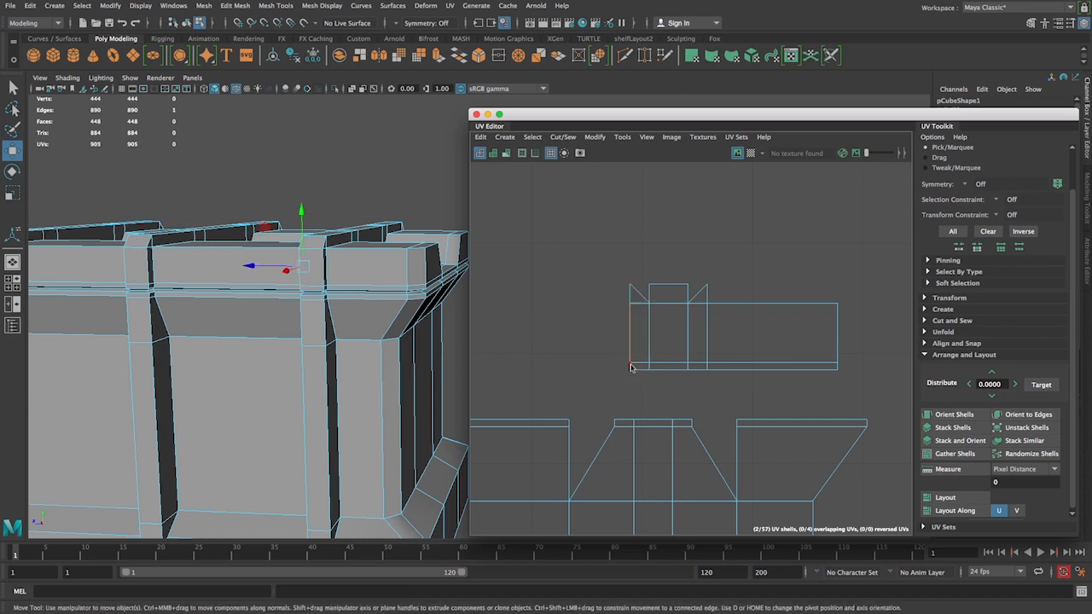
pyautogui.keyDown('shift'); pyautogui.click(630, 367); pyautogui.keyUp('shift')
pyautogui.press('g')
pyautogui.scroll(-2, 580, 341)
pyautogui.keyDown('alt'); pyautogui.moveTo(573, 348); pyautogui.dragTo(697, 396, button='middle'); pyautogui.keyUp('alt')
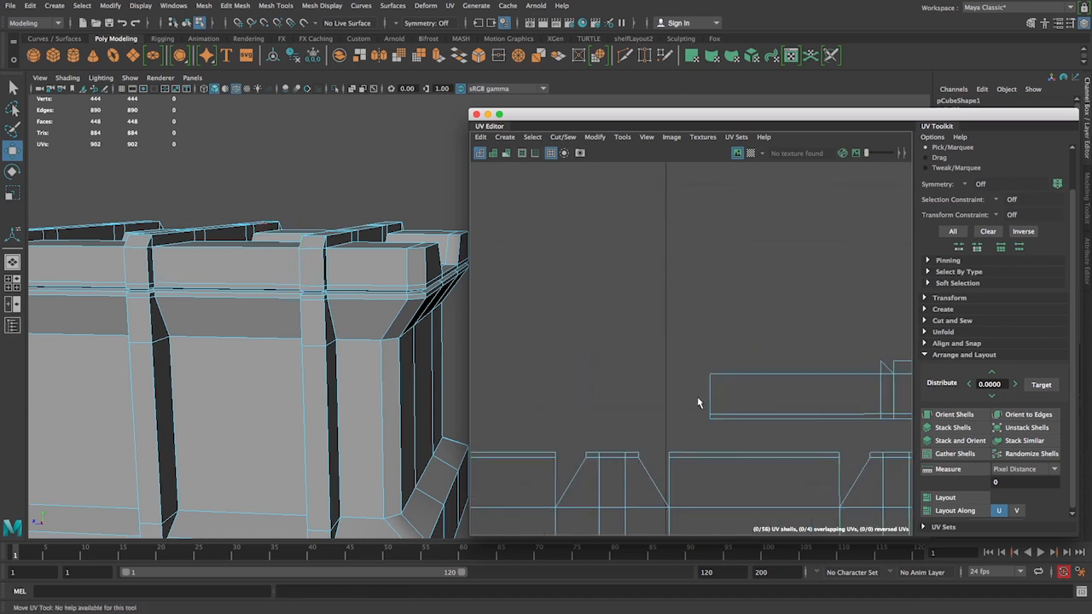
pyautogui.click(709, 414)
pyautogui.press('g')
# - Move and sew the middle rim strap's front face and far side face onto the rim shell
pyautogui.click(697, 415)
pyautogui.press('g')
pyautogui.click(672, 407)
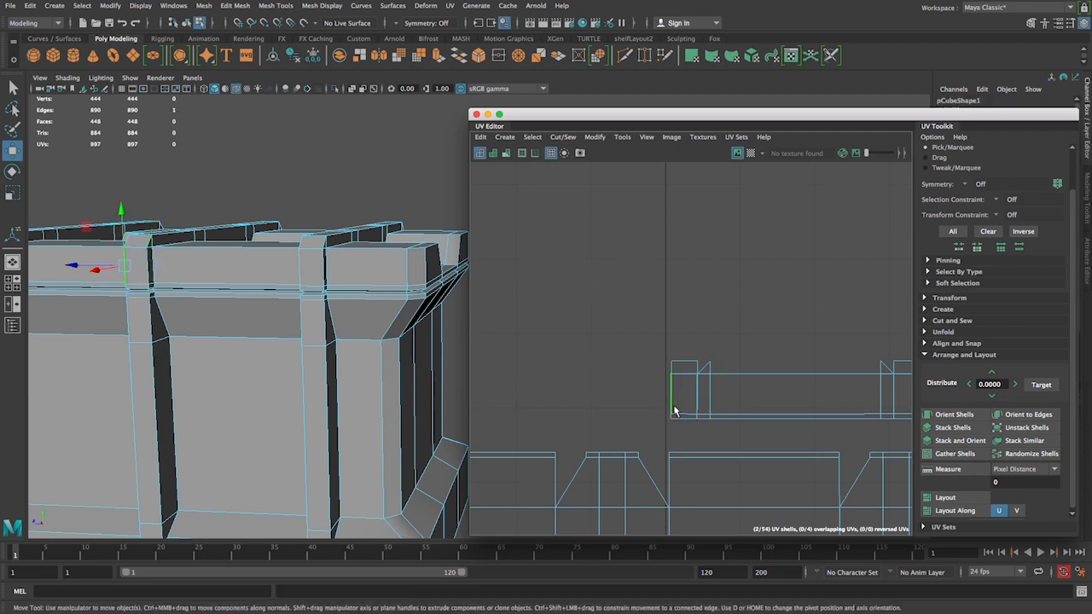
pyautogui.press('g')
# - Move and sew the second wide rim panel onto the middle strap, and the third rim strap's near side face onto that panel
pyautogui.click(657, 395)
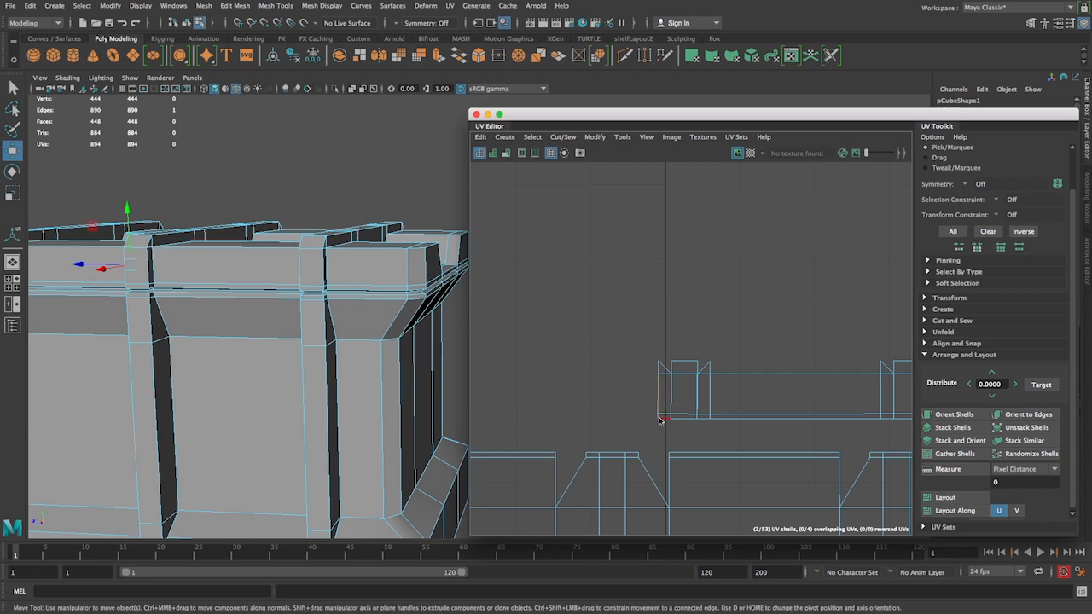
pyautogui.press('g')
pyautogui.keyDown('alt'); pyautogui.moveTo(547, 397); pyautogui.dragTo(678, 404, button='middle'); pyautogui.keyUp('alt')
pyautogui.keyDown('alt'); pyautogui.moveTo(551, 409); pyautogui.dragTo(612, 449, button='right'); pyautogui.keyUp('alt')
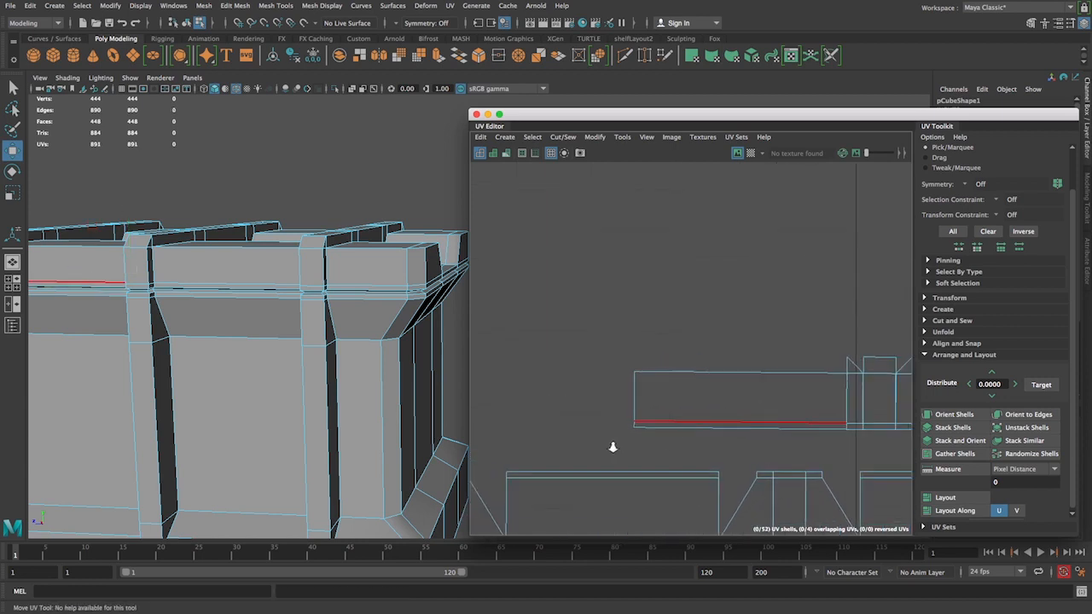
pyautogui.keyDown('alt'); pyautogui.moveTo(612, 449); pyautogui.dragTo(633, 438, button='middle'); pyautogui.keyUp('alt')
pyautogui.click(657, 418)
pyautogui.keyDown('shift'); pyautogui.moveTo(655, 419); pyautogui.dragTo(625, 378, button='right'); pyautogui.keyUp('shift')
# - Move and sew the third rim strap's front and far side faces and the far corner panel onto the rim shell
pyautogui.click(639, 385)
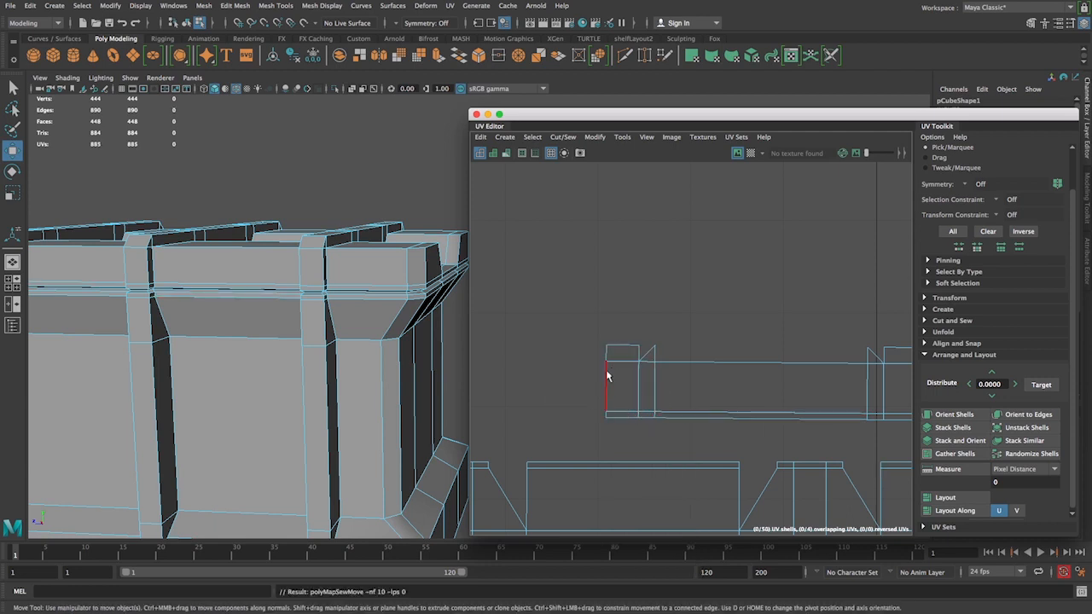
pyautogui.click(608, 375)
pyautogui.keyDown('shift'); pyautogui.moveTo(606, 418); pyautogui.dragTo(594, 395, button='right'); pyautogui.keyUp('shift')
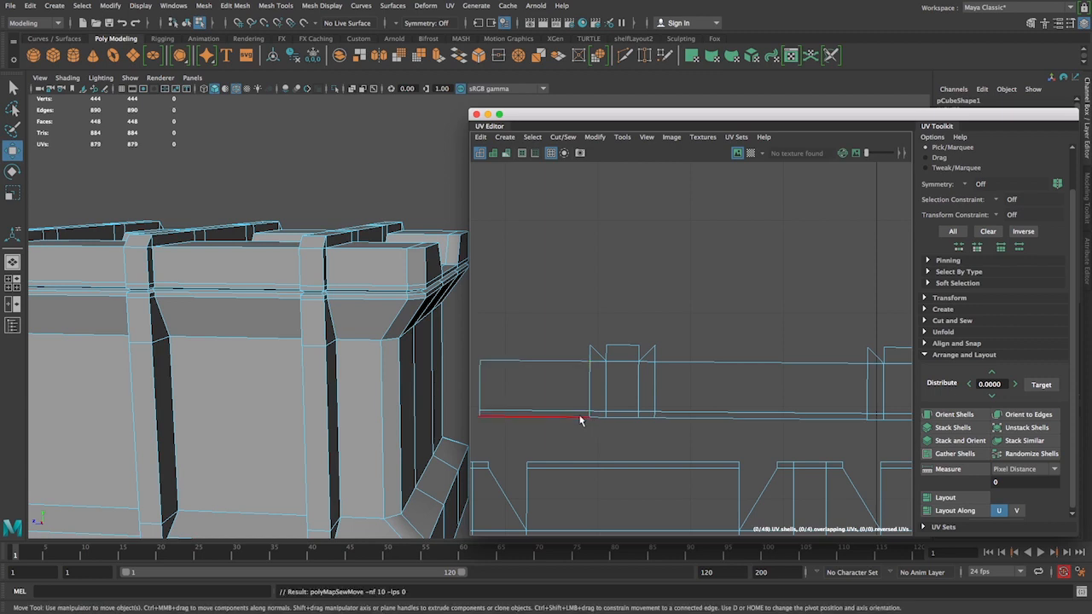
pyautogui.scroll(-6, 580, 419)
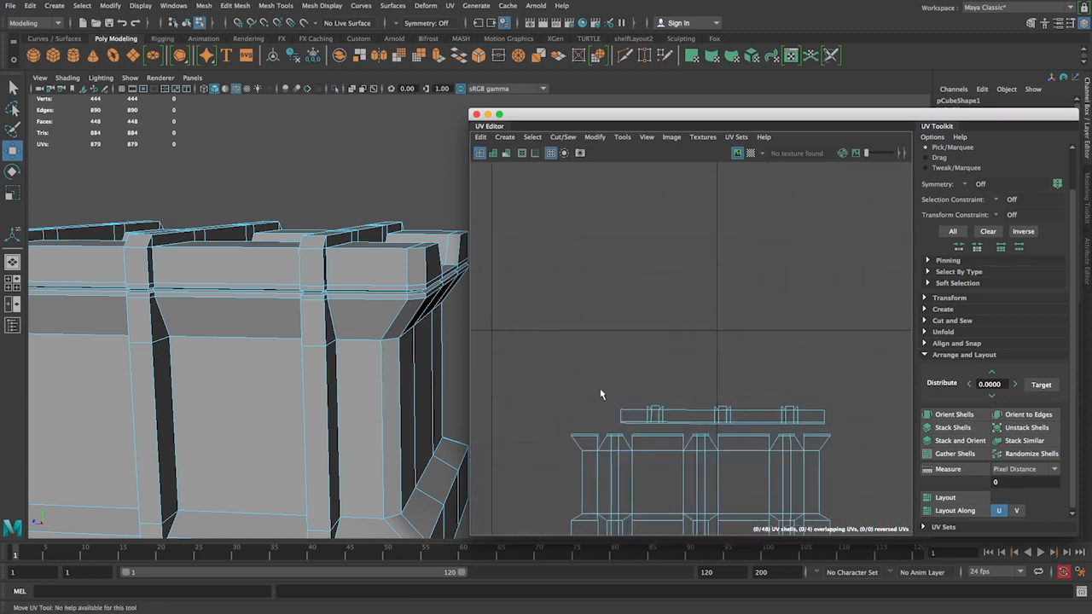
# - Select the sewn rim UV shell and move it horizontally to centre it above the long side's body shell
pyautogui.scroll(-2, 609, 379)
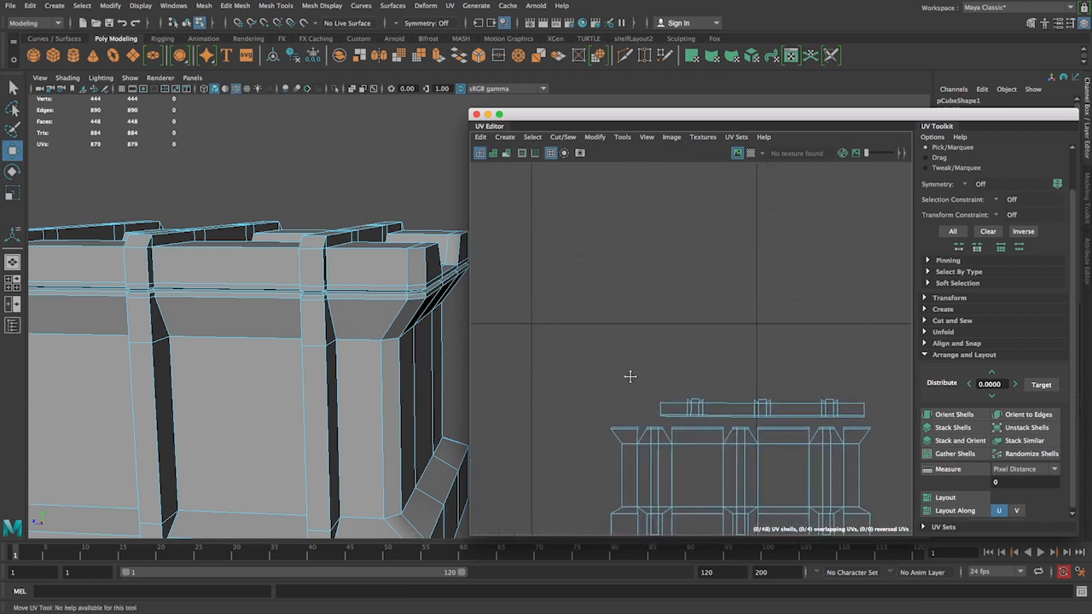
pyautogui.keyDown('alt'); pyautogui.moveTo(672, 356); pyautogui.dragTo(643, 330, button='middle'); pyautogui.keyUp('alt')
pyautogui.rightClick(664, 343)
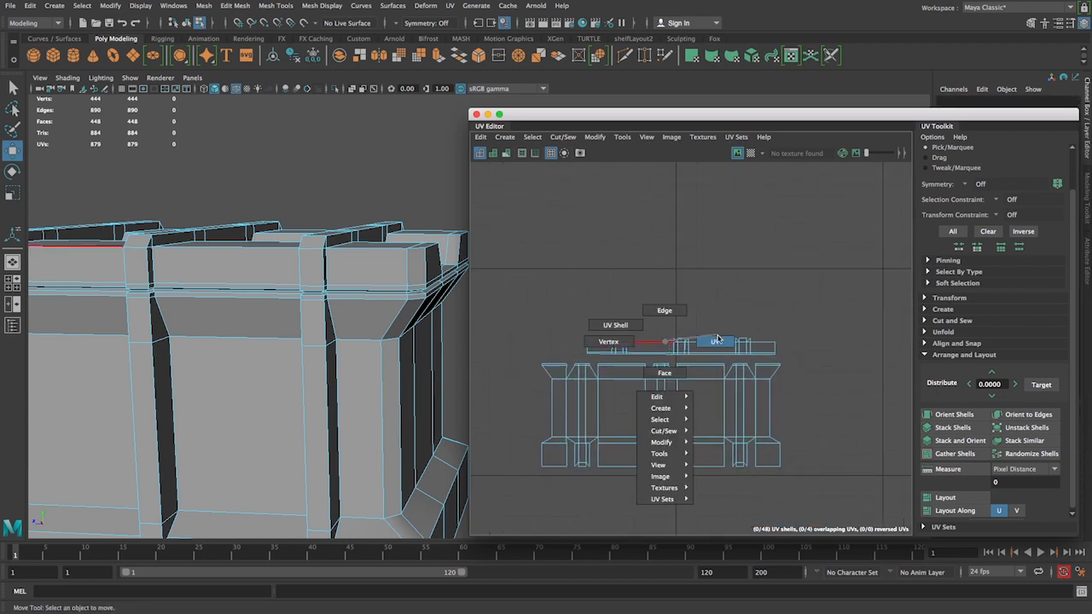
pyautogui.click(615, 325)
pyautogui.click(750, 346)
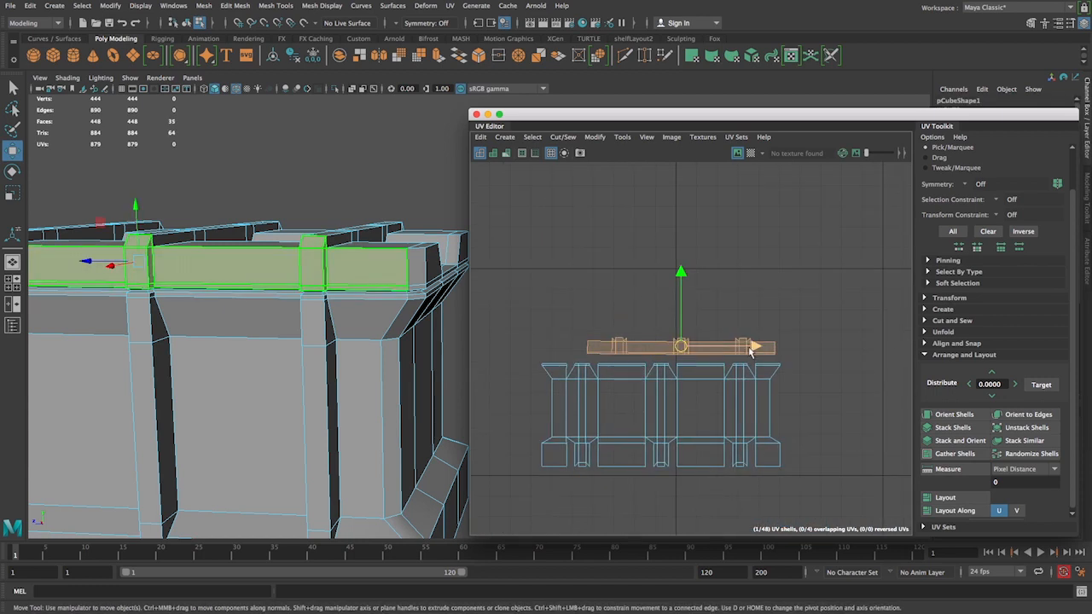
pyautogui.moveTo(750, 346); pyautogui.dragTo(730, 347)
pyautogui.click(620, 312)
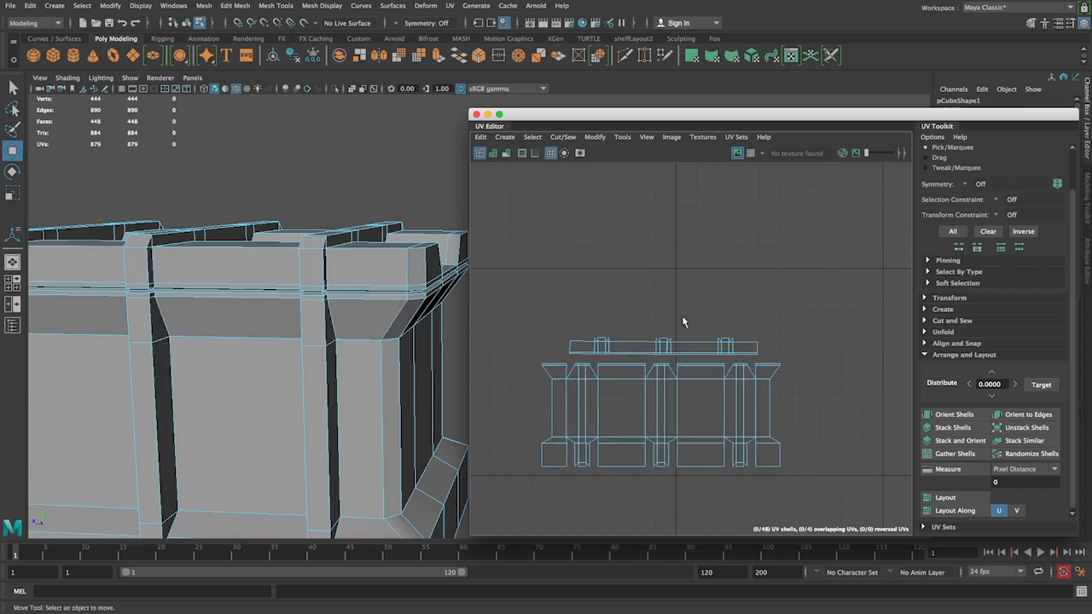
# - Compare the rim and body shells on the model, and fine-tune the rim shell's horizontal alignment over the body shell
pyautogui.keyDown('alt'); pyautogui.moveTo(134, 401); pyautogui.dragTo(211, 303); pyautogui.keyUp('alt')
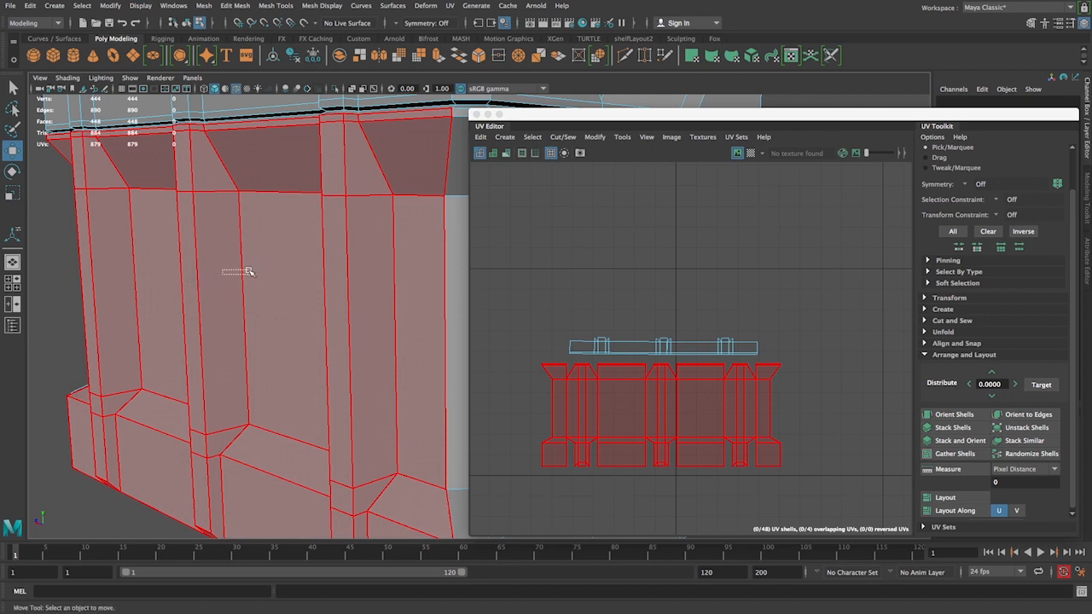
pyautogui.moveTo(247, 271); pyautogui.dragTo(283, 173)
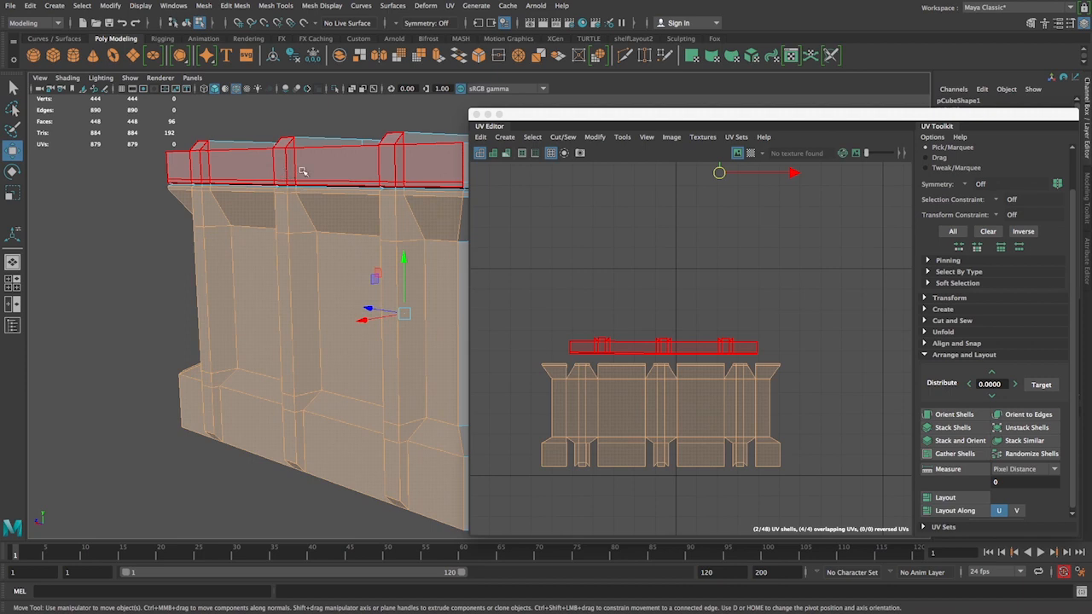
pyautogui.click(734, 245)
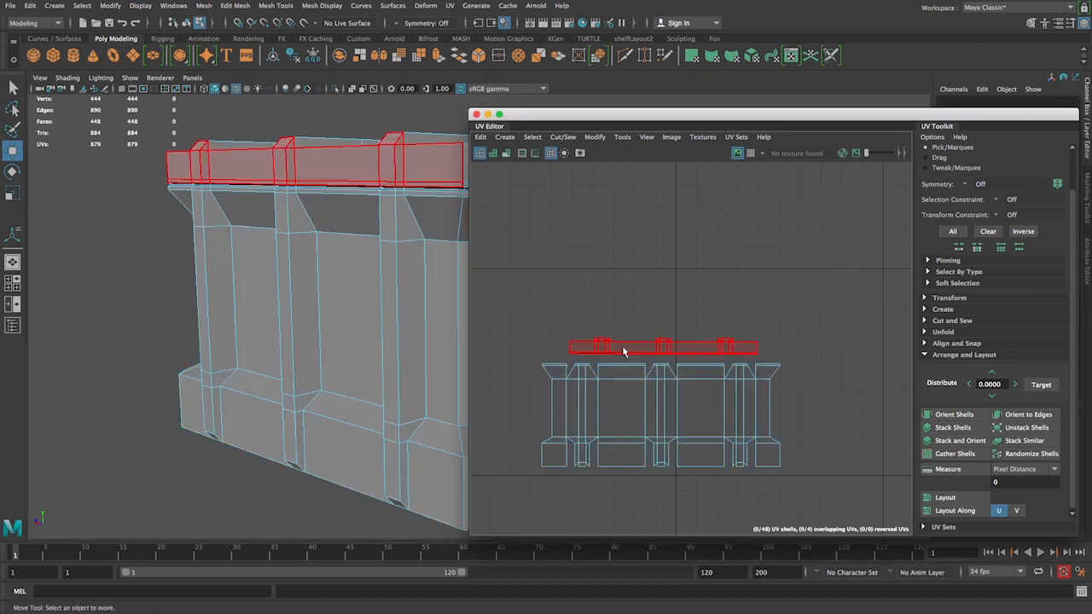
pyautogui.scroll(-2, 831, 426)
pyautogui.scroll(2, 740, 353)
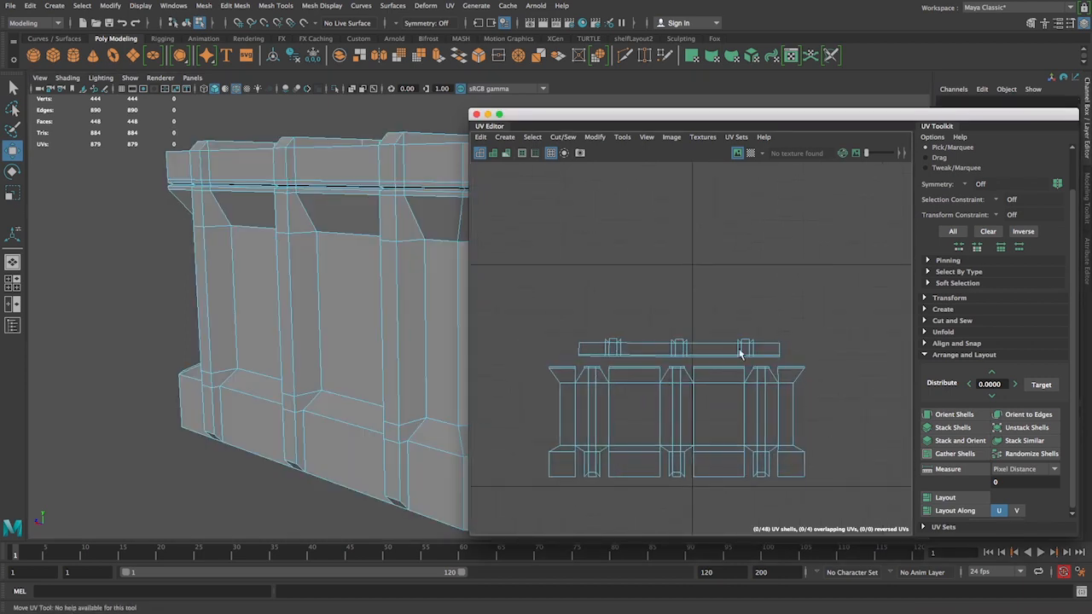
pyautogui.click(741, 353)
pyautogui.moveTo(749, 352); pyautogui.dragTo(751, 347)
pyautogui.click(772, 316)
pyautogui.click(743, 348)
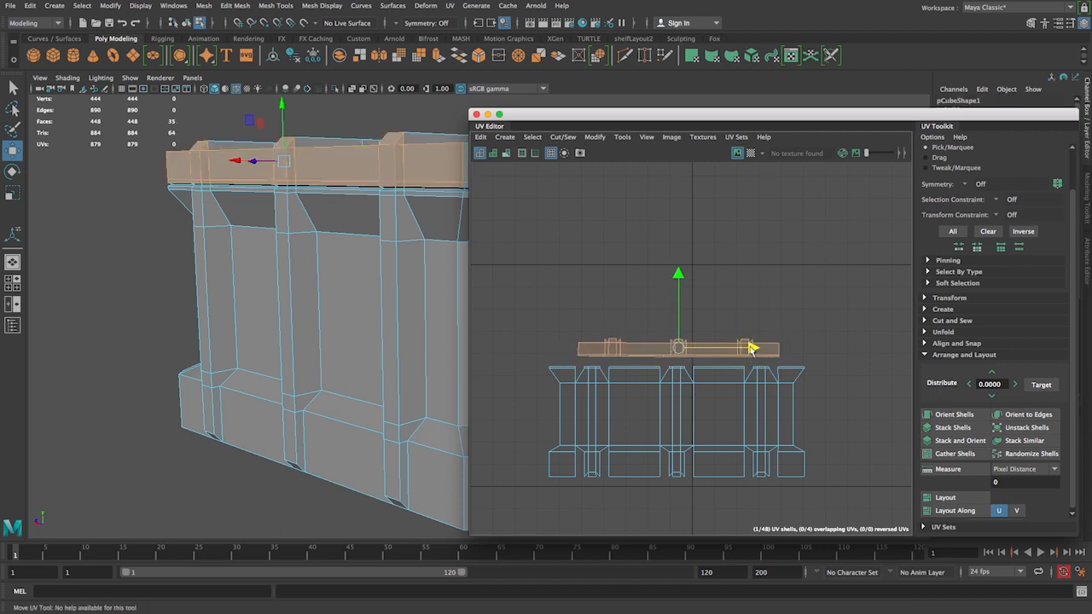
pyautogui.click(754, 320)
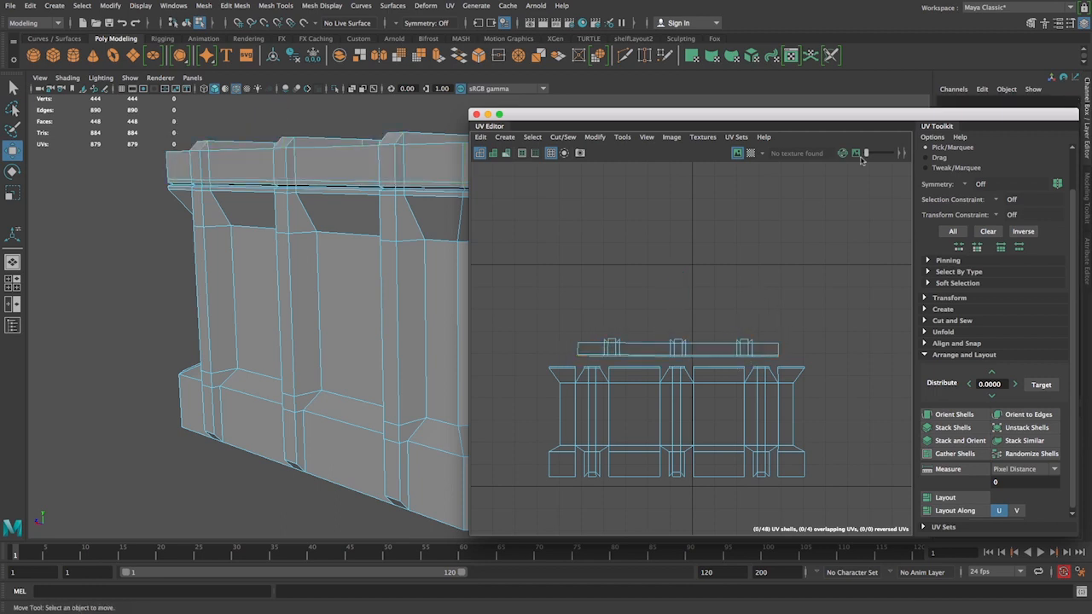
# - Check the sewn long side for texture distortion with the checker map, and hide the map again
pyautogui.click(752, 153)
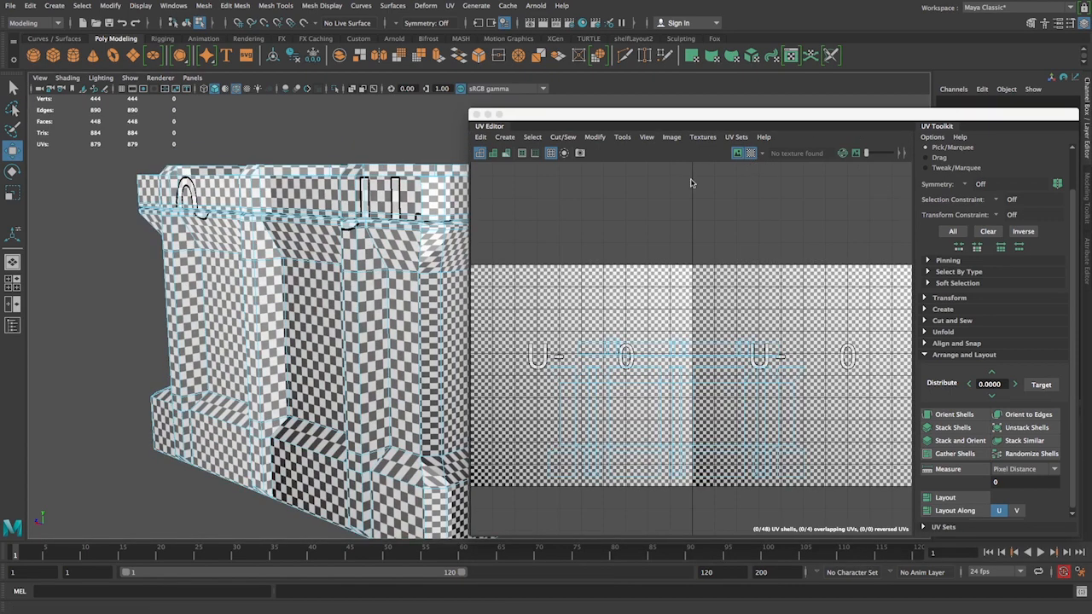
pyautogui.click(752, 153)
pyautogui.scroll(-4, 700, 333)
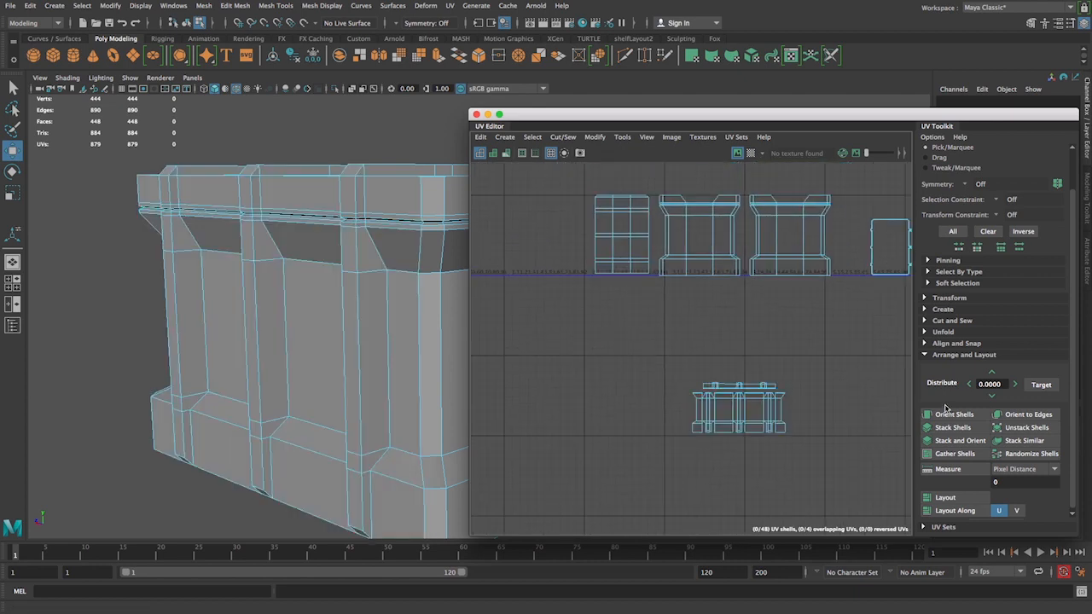
pyautogui.scroll(-2, 745, 345)
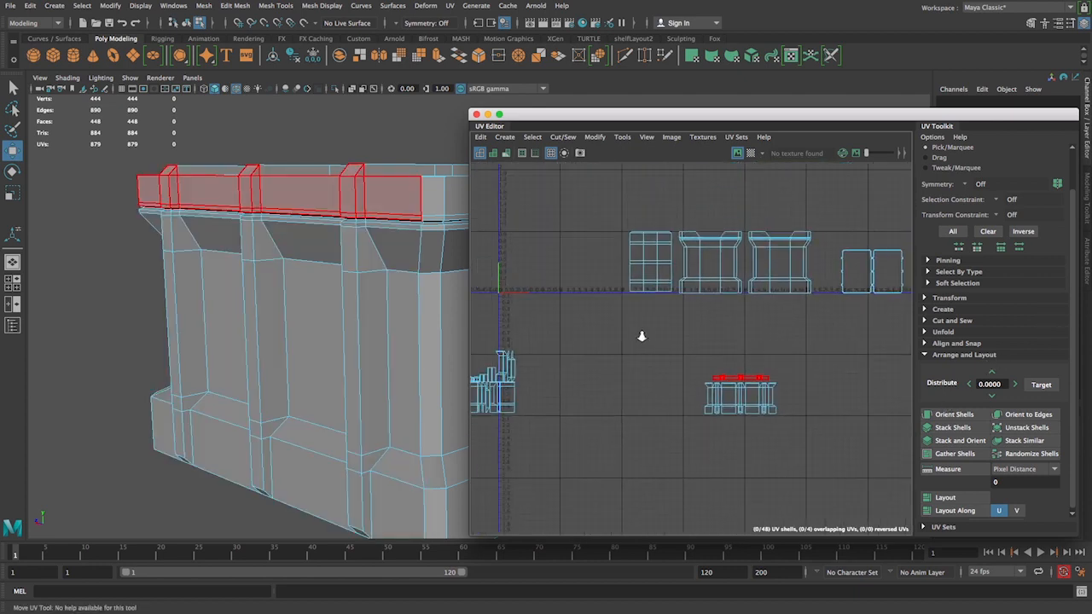
# - Locate the UV shells of the crate's other long side and move the whole group right, away from the remaining unsewn shells
pyautogui.keyDown('alt'); pyautogui.moveTo(648, 377); pyautogui.dragTo(697, 399, button='middle'); pyautogui.keyUp('alt')
pyautogui.keyDown('alt'); pyautogui.moveTo(584, 388); pyautogui.dragTo(795, 359, button='middle'); pyautogui.keyUp('alt')
pyautogui.scroll(2, 711, 365)
pyautogui.keyDown('alt'); pyautogui.moveTo(367, 341); pyautogui.dragTo(433, 370); pyautogui.keyUp('alt')
pyautogui.click(359, 319)
pyautogui.click(360, 319)
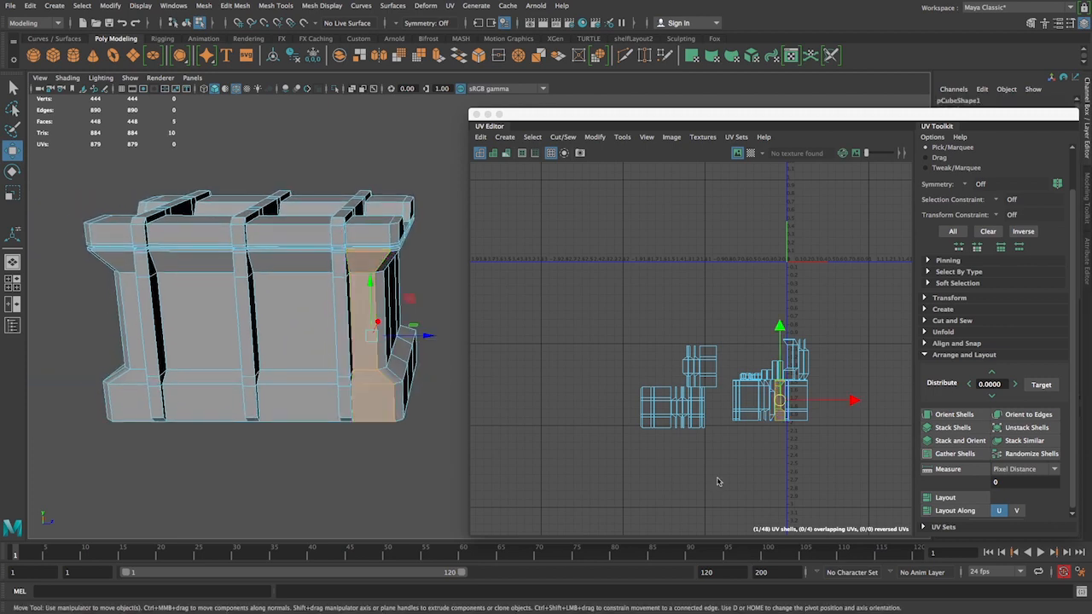
pyautogui.keyDown('alt'); pyautogui.moveTo(890, 247); pyautogui.dragTo(748, 236, button='middle'); pyautogui.keyUp('alt')
pyautogui.moveTo(640, 395); pyautogui.dragTo(585, 453)
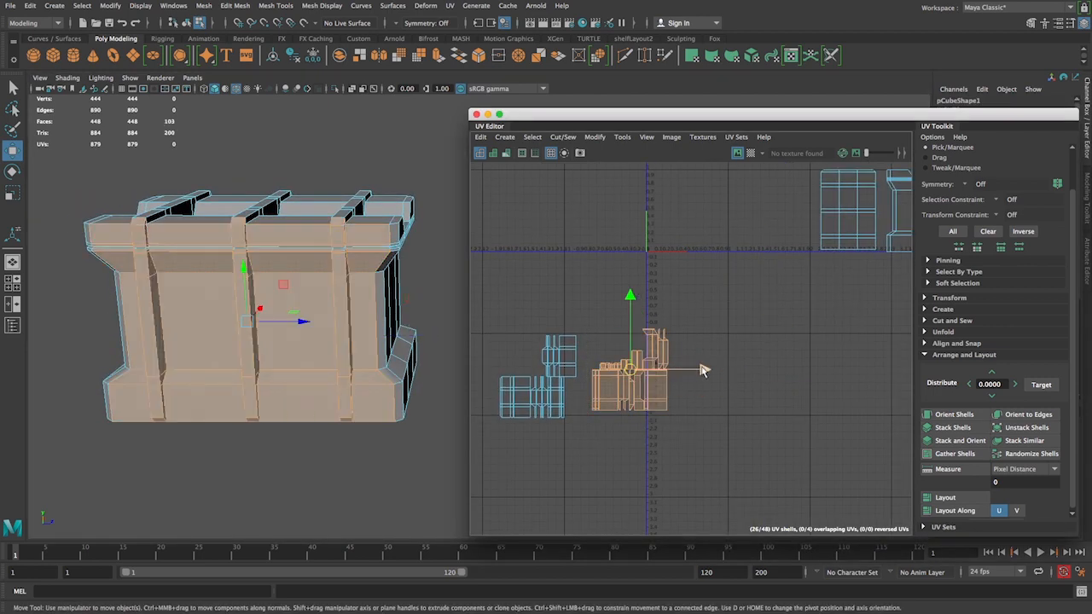
pyautogui.moveTo(703, 370); pyautogui.dragTo(771, 370)
# - Move the finished long side's body and rim shells up to just beneath the row of finished shells
pyautogui.scroll(-1, 740, 343)
pyautogui.keyDown('alt'); pyautogui.moveTo(740, 343); pyautogui.dragTo(646, 319, button='middle'); pyautogui.keyUp('alt')
pyautogui.moveTo(707, 340); pyautogui.dragTo(811, 452)
pyautogui.moveTo(743, 317); pyautogui.dragTo(753, 199)
# - Move the other long side's group of unsewn shells further right, towards the finished shells
pyautogui.keyDown('alt'); pyautogui.moveTo(474, 329); pyautogui.dragTo(619, 309, button='middle'); pyautogui.keyUp('alt')
pyautogui.moveTo(619, 309); pyautogui.dragTo(801, 356)
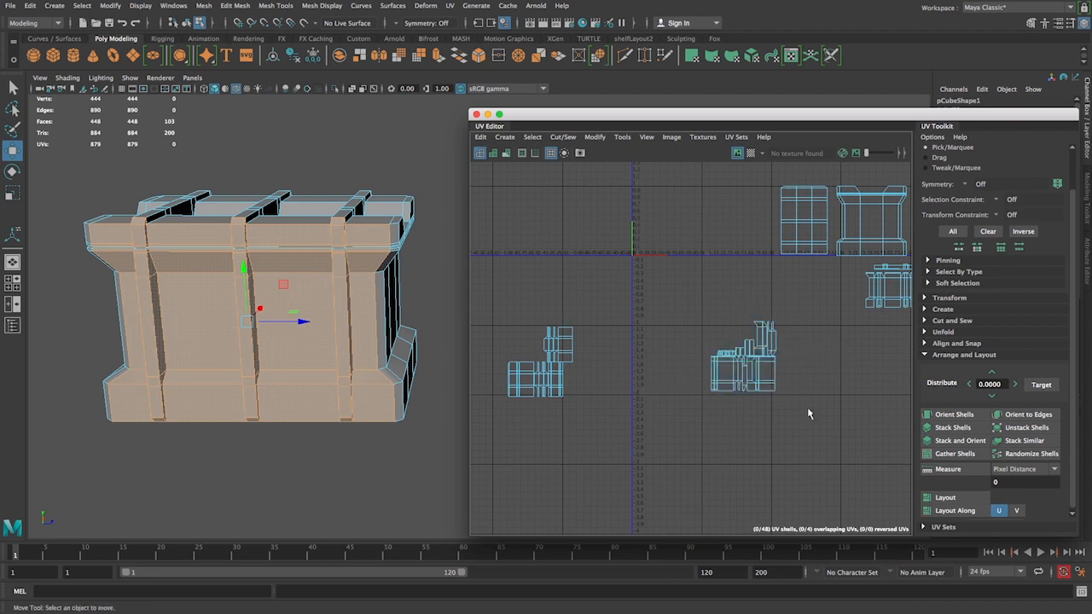
pyautogui.click(709, 437)
# - Select the other long side's corner body panel and move its UV shell right, clear of the unsewn group
pyautogui.scroll(4, 709, 437)
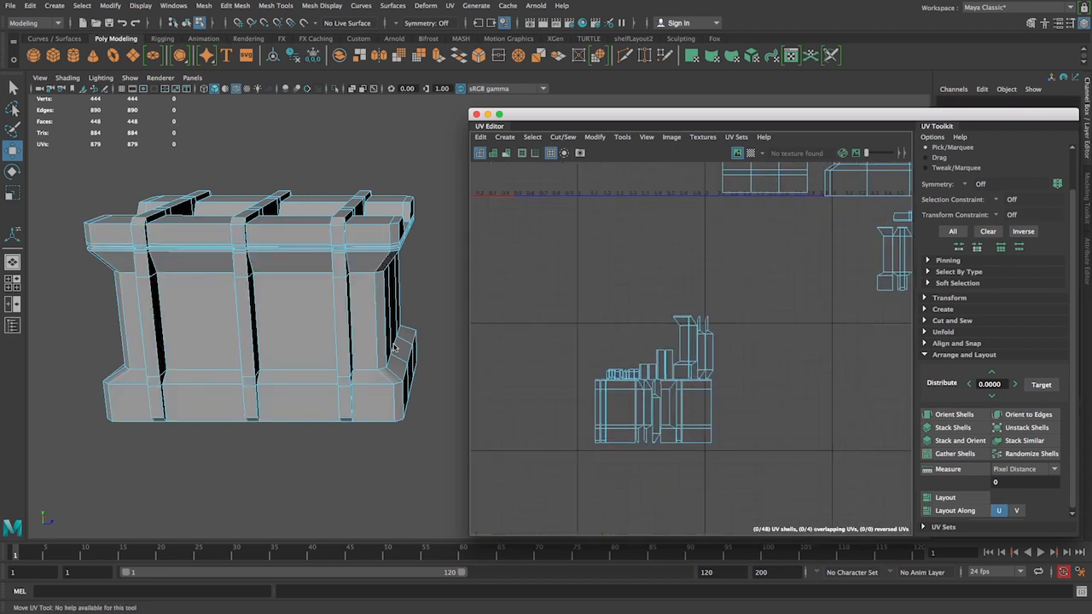
pyautogui.click(360, 336)
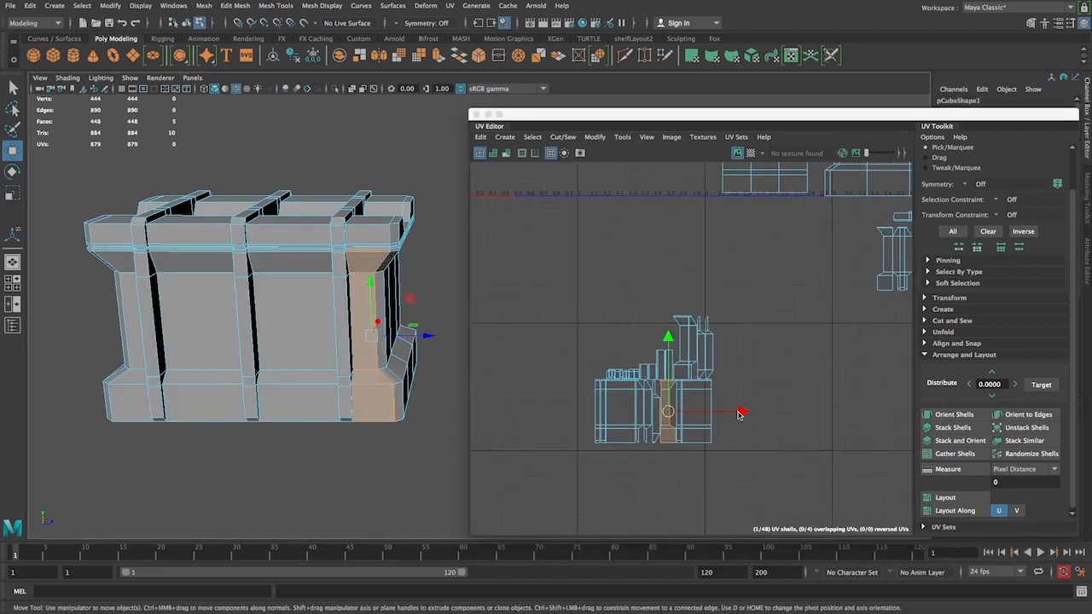
pyautogui.moveTo(741, 413); pyautogui.dragTo(895, 441)
pyautogui.keyDown('alt'); pyautogui.moveTo(739, 406); pyautogui.dragTo(736, 453, button='right'); pyautogui.keyUp('alt')
pyautogui.keyDown('alt'); pyautogui.moveTo(736, 453); pyautogui.dragTo(686, 422, button='middle'); pyautogui.keyUp('alt')
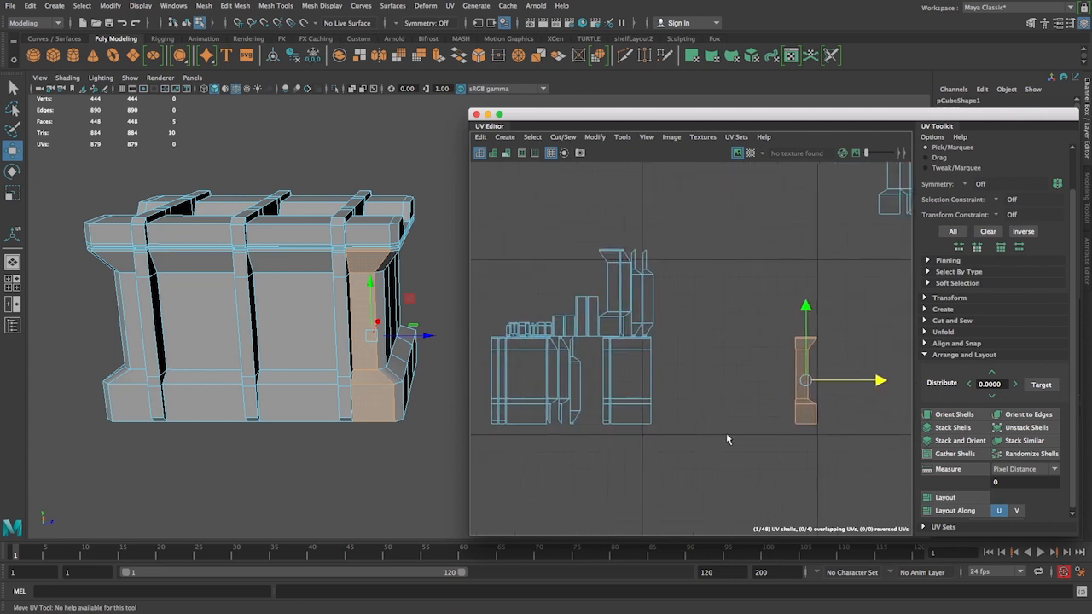
# - Place the first body strap's near side face beside the corner panel, and move and sew the two along their shared edge
pyautogui.keyDown('alt'); pyautogui.moveTo(398, 354); pyautogui.dragTo(309, 327); pyautogui.keyUp('alt')
pyautogui.click(312, 326)
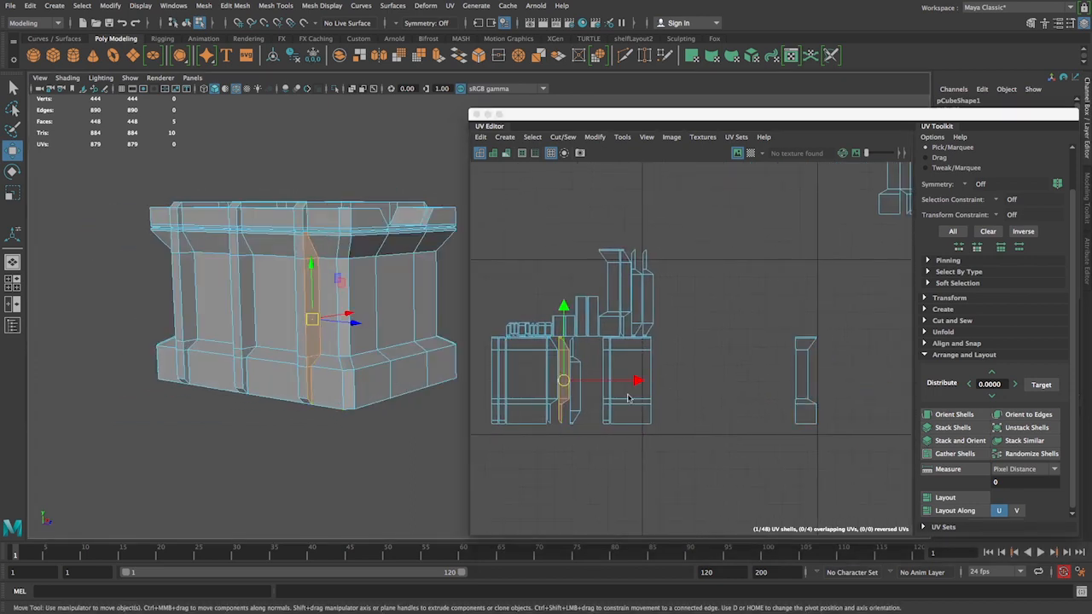
pyautogui.moveTo(670, 381); pyautogui.dragTo(853, 381)
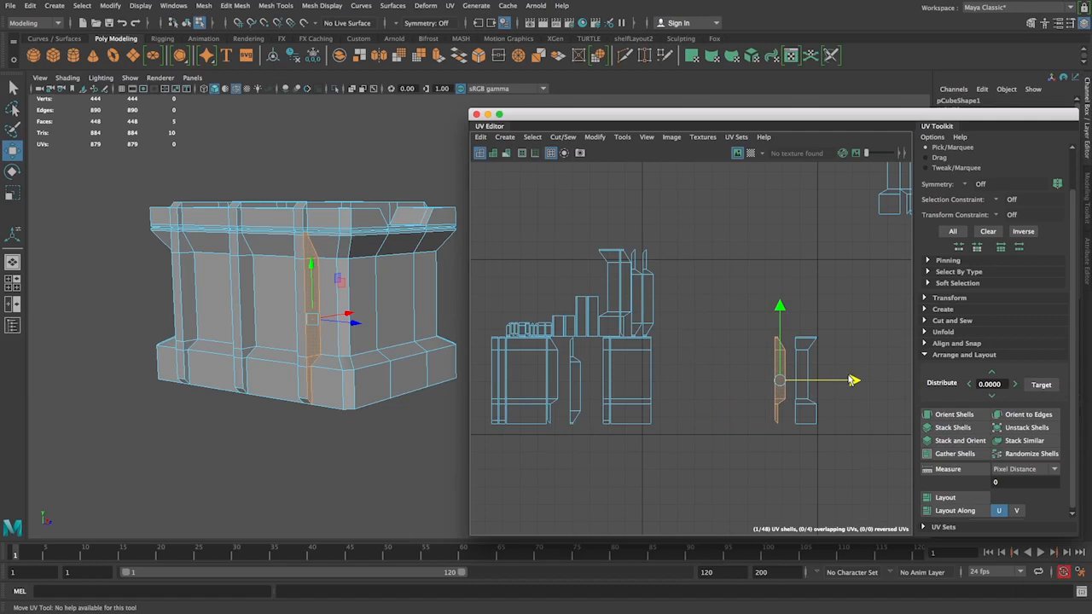
pyautogui.click(795, 450)
pyautogui.scroll(3, 741, 315)
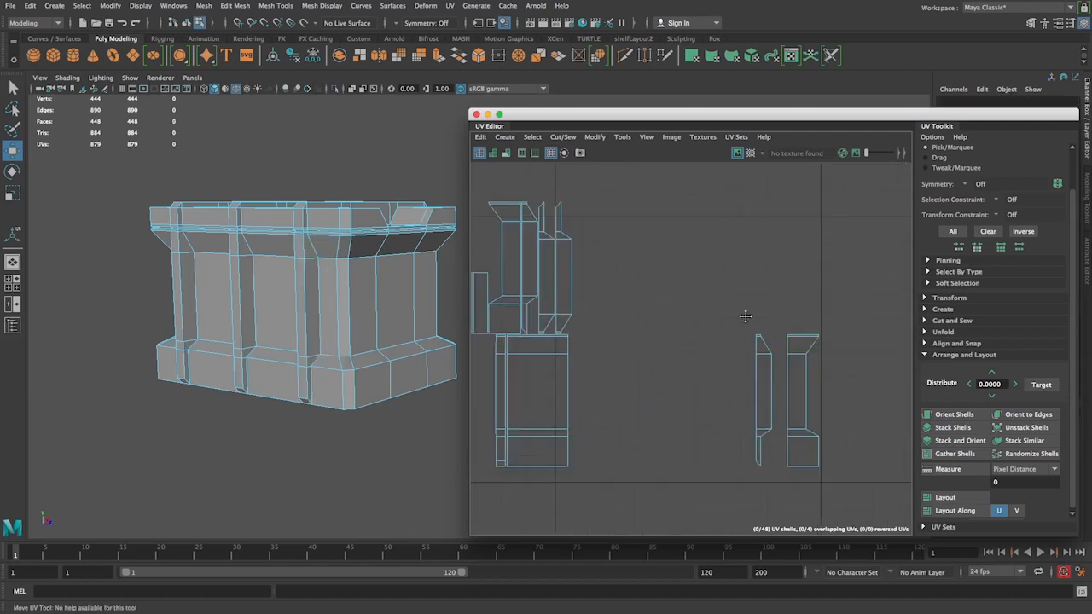
pyautogui.moveTo(770, 358); pyautogui.dragTo(768, 326, button='right')
pyautogui.click(766, 363)
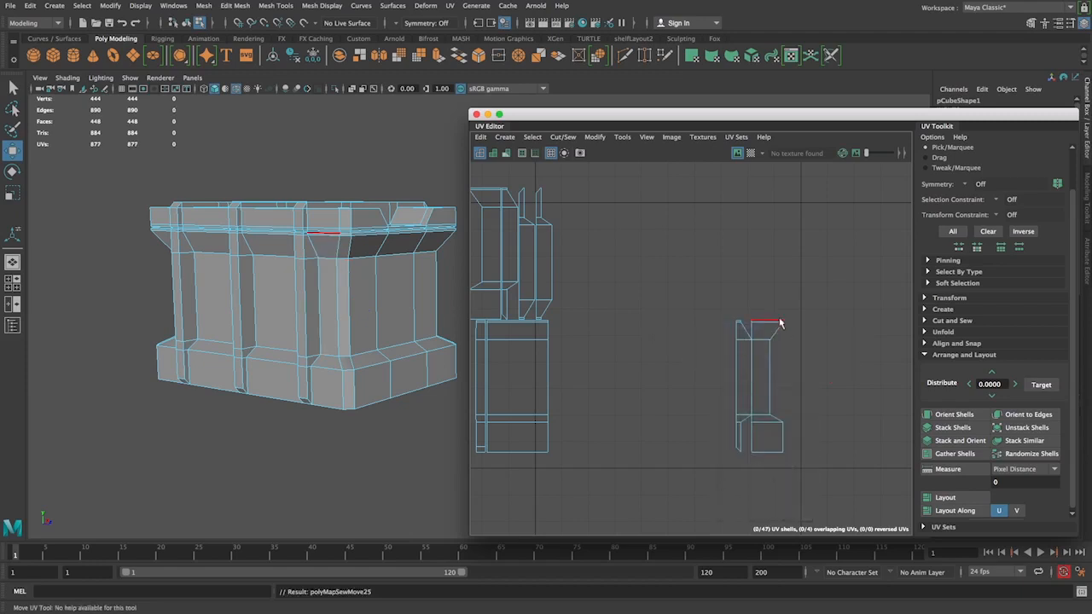
# - Move the sewn corner panel and strap side shell further right to make room for the remaining body pieces
pyautogui.moveTo(763, 383); pyautogui.dragTo(713, 363, button='right')
pyautogui.click(751, 378)
pyautogui.keyDown('alt'); pyautogui.moveTo(800, 387); pyautogui.dragTo(546, 299, button='right'); pyautogui.keyUp('alt')
pyautogui.keyDown('alt'); pyautogui.moveTo(870, 401); pyautogui.dragTo(729, 357, button='middle'); pyautogui.keyUp('alt')
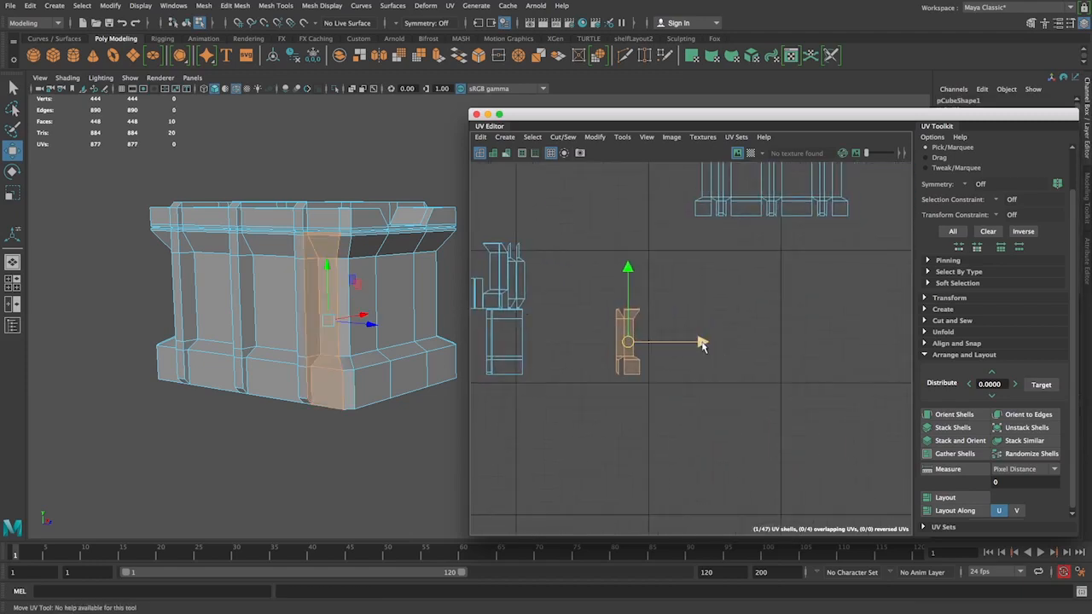
pyautogui.moveTo(702, 343); pyautogui.dragTo(834, 351)
pyautogui.click(675, 317)
# - Move and sew the first body strap's front face and far side face onto the corner shell
pyautogui.keyDown('alt'); pyautogui.moveTo(701, 320); pyautogui.dragTo(840, 389, button='right'); pyautogui.keyUp('alt')
pyautogui.keyDown('alt'); pyautogui.moveTo(665, 384); pyautogui.dragTo(603, 378, button='middle'); pyautogui.keyUp('alt')
pyautogui.keyDown('alt'); pyautogui.moveTo(603, 378); pyautogui.dragTo(746, 360, button='right'); pyautogui.keyUp('alt')
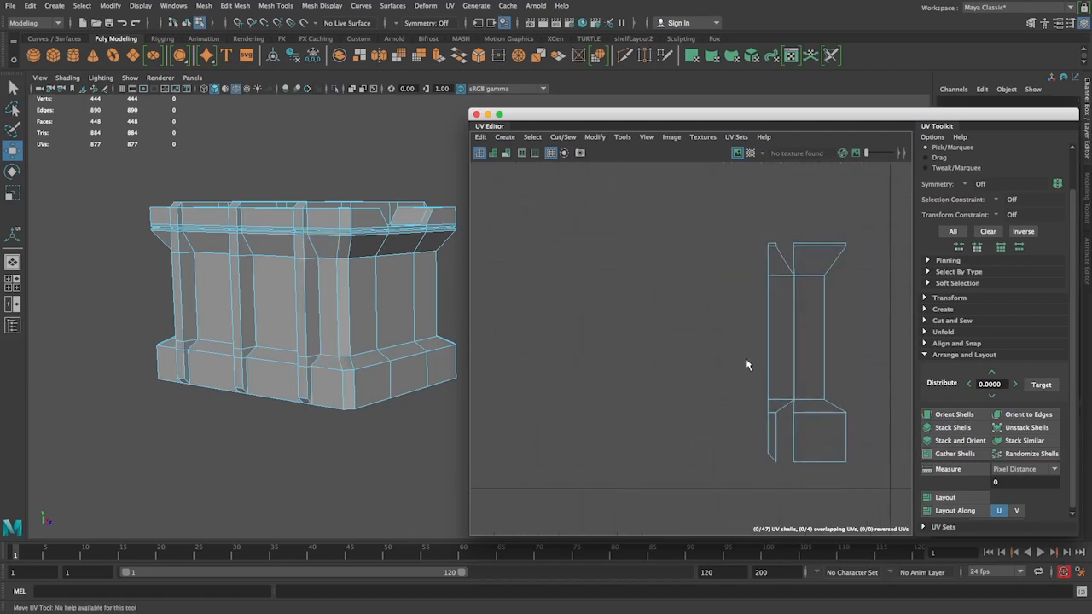
pyautogui.moveTo(784, 327); pyautogui.dragTo(785, 283, button='right')
pyautogui.click(768, 246)
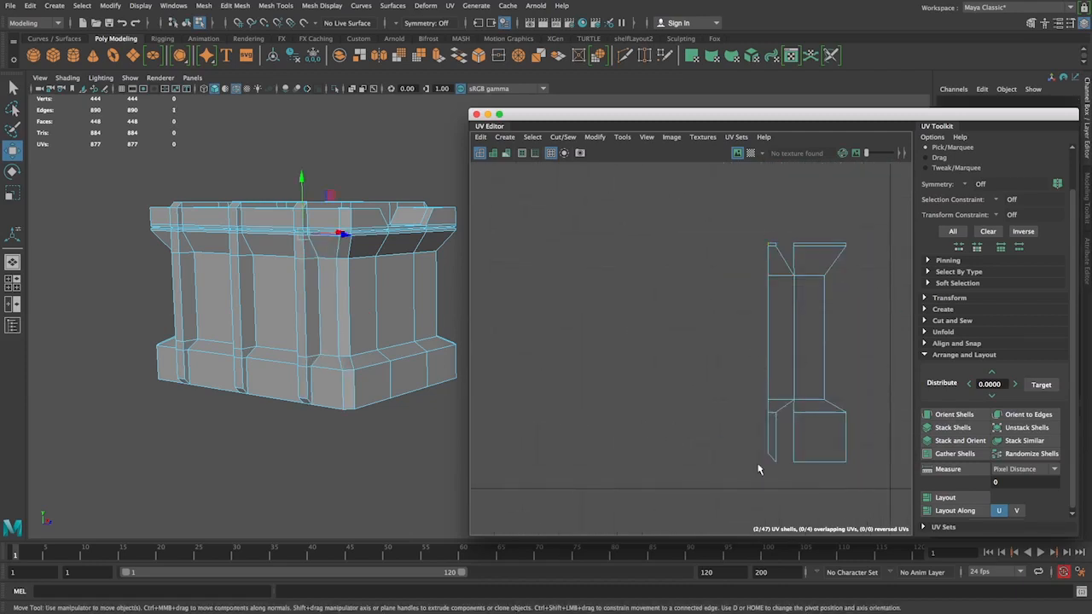
pyautogui.keyDown('shift'); pyautogui.moveTo(768, 435); pyautogui.dragTo(761, 463, button='right'); pyautogui.keyUp('shift')
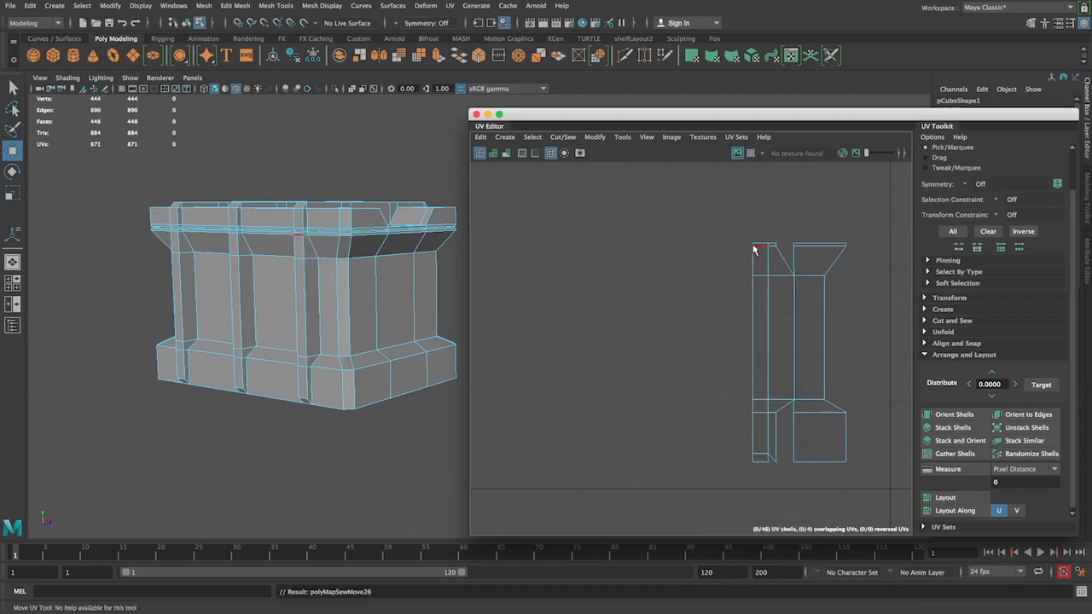
pyautogui.press('w')
pyautogui.click(747, 465)
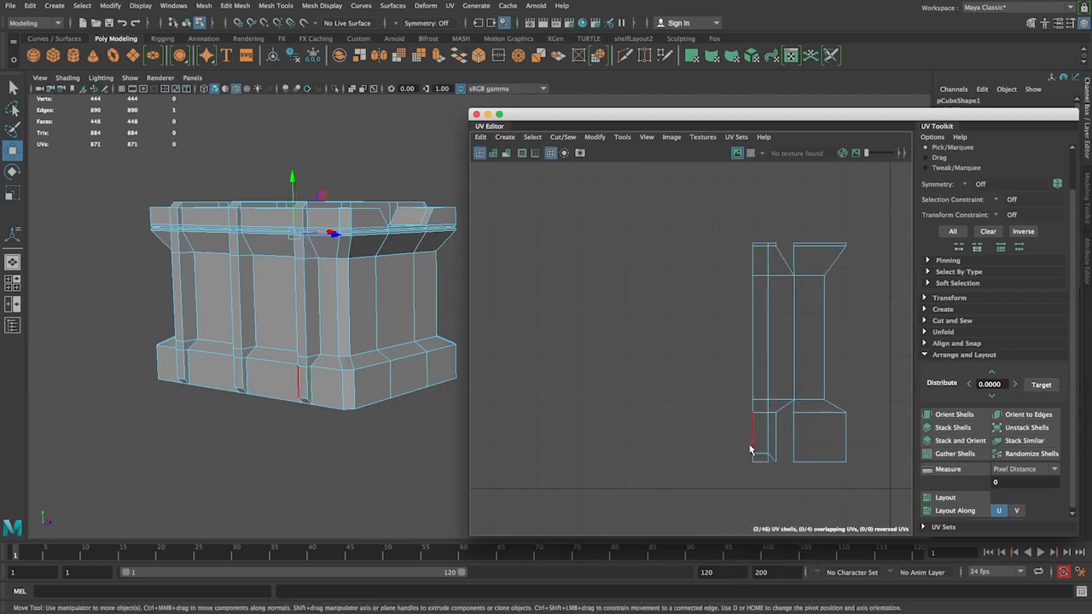
pyautogui.press('g')
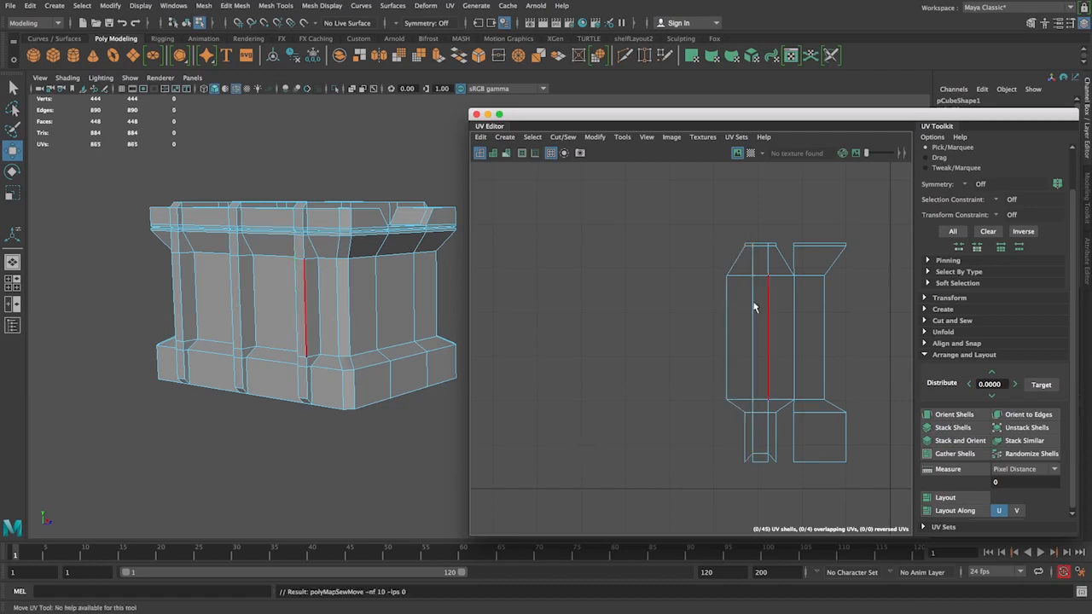
# - Move and sew the first wide body panel onto the strap, and the middle body strap's near side face onto that panel
pyautogui.click(730, 320)
pyautogui.press('g')
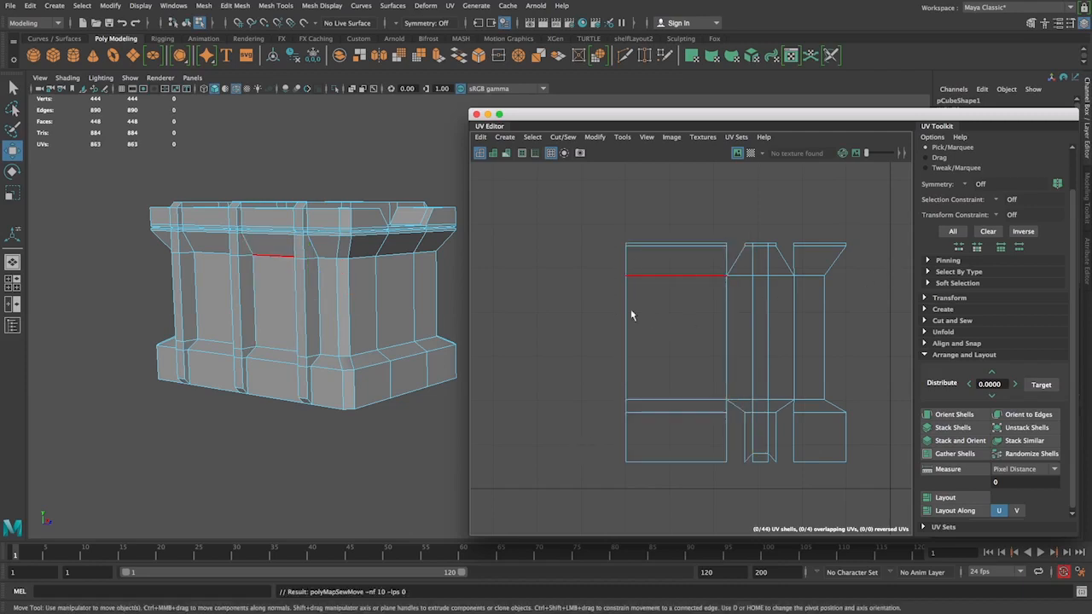
pyautogui.click(629, 315)
pyautogui.press('g')
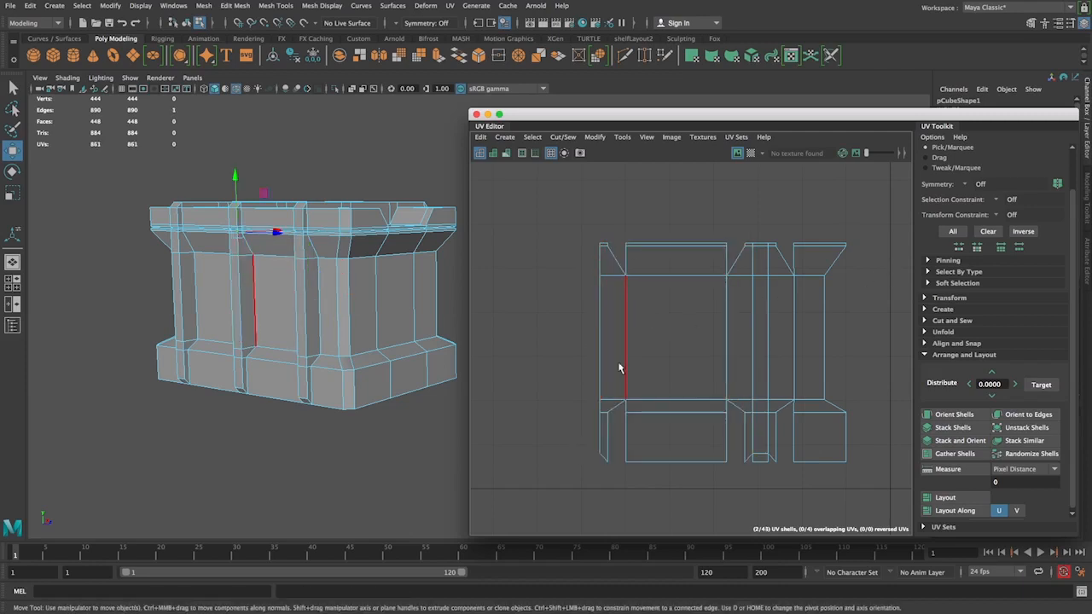
# - Move and sew the middle body strap's front face and far side face onto the body shell
pyautogui.press('g')
pyautogui.click(583, 333)
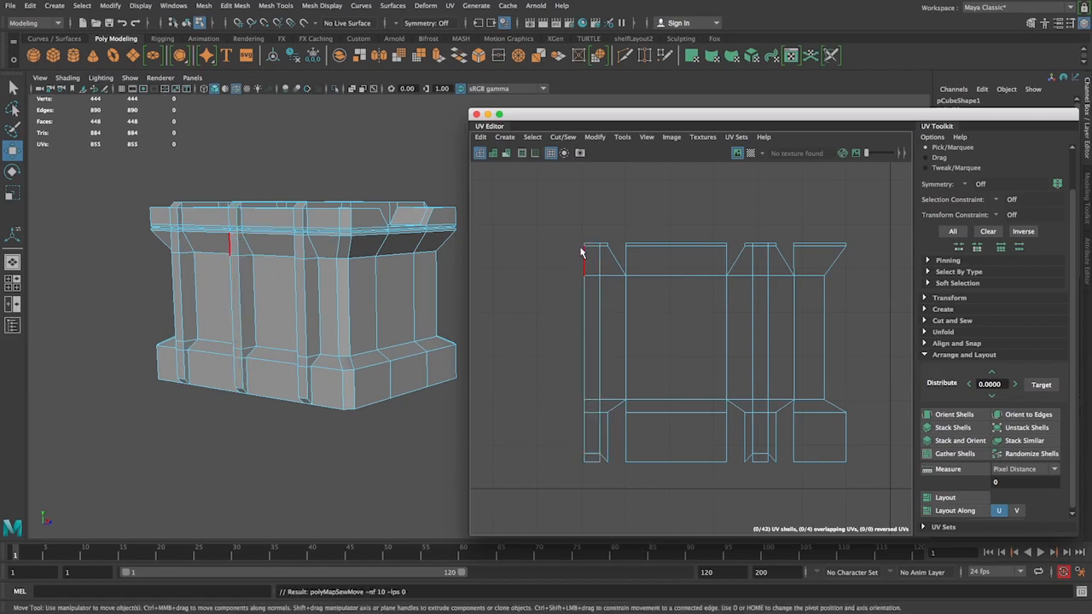
pyautogui.click(585, 249)
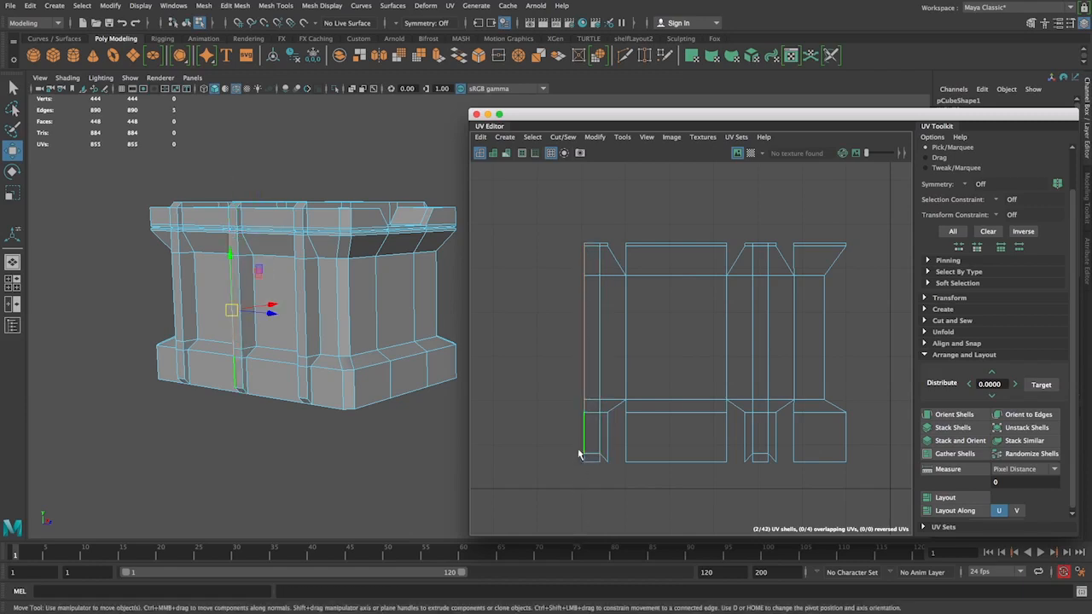
pyautogui.press('g')
# - Move and sew the second wide body panel onto the middle strap, and the third body strap's near side face onto that panel
pyautogui.keyDown('alt'); pyautogui.moveTo(528, 459); pyautogui.dragTo(629, 483, button='middle'); pyautogui.keyUp('alt')
pyautogui.click(681, 369)
pyautogui.press('g')
pyautogui.keyDown('alt'); pyautogui.moveTo(744, 417); pyautogui.dragTo(628, 389, button='right'); pyautogui.keyUp('alt')
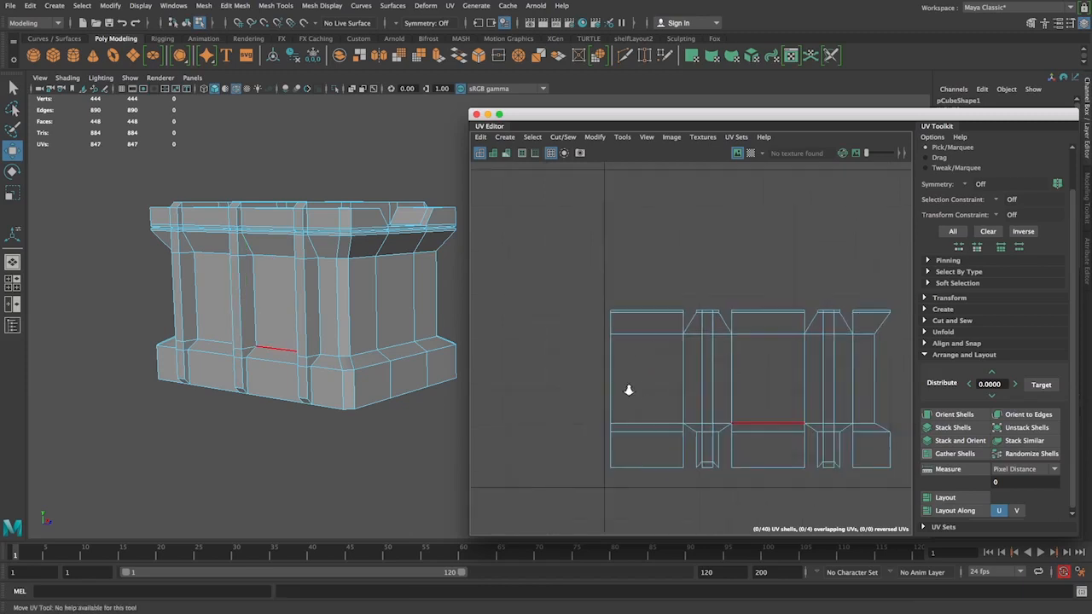
pyautogui.press('g')
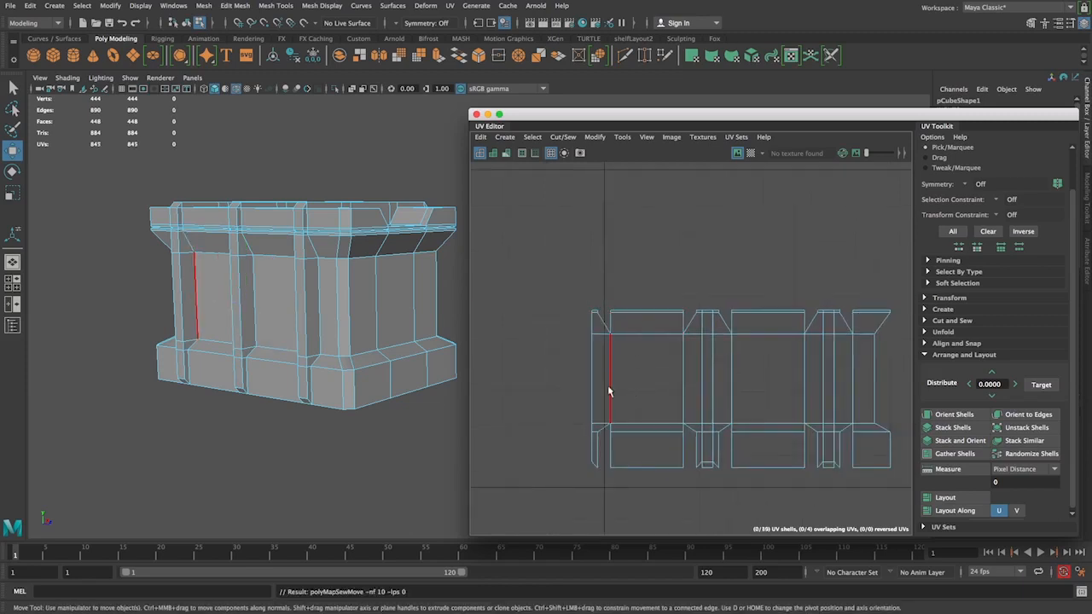
# - Move and sew the third body strap's front face and far side face onto the body shell
pyautogui.keyDown('alt'); pyautogui.moveTo(573, 374); pyautogui.dragTo(634, 356, button='middle'); pyautogui.keyUp('alt')
pyautogui.keyDown('alt'); pyautogui.moveTo(585, 348); pyautogui.dragTo(614, 426, button='right'); pyautogui.keyUp('alt')
pyautogui.keyDown('alt'); pyautogui.moveTo(614, 413); pyautogui.dragTo(544, 400, button='middle'); pyautogui.keyUp('alt')
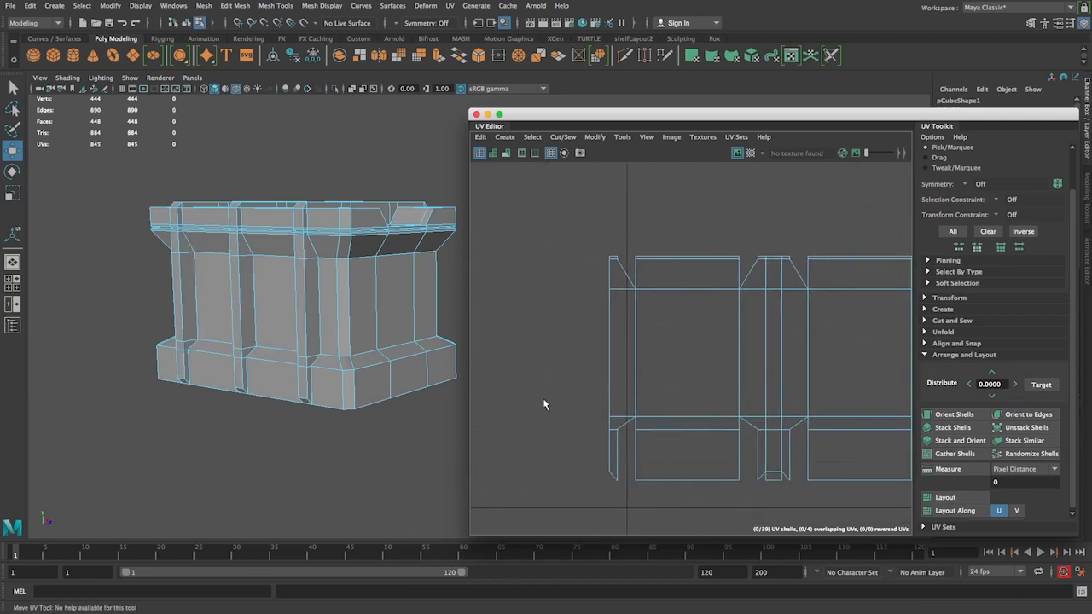
pyautogui.click(608, 262)
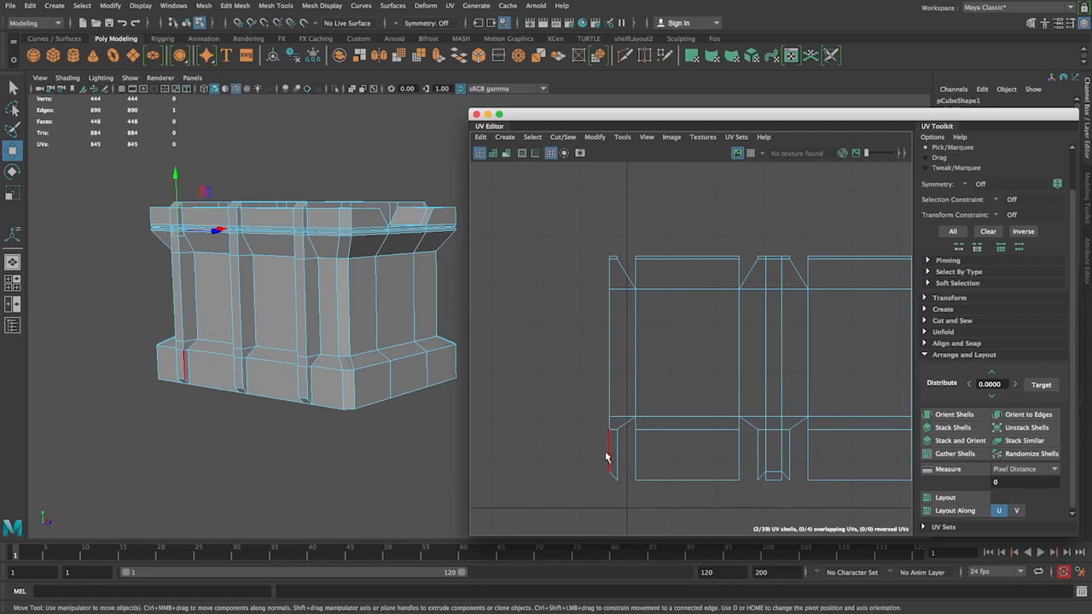
pyautogui.press('g')
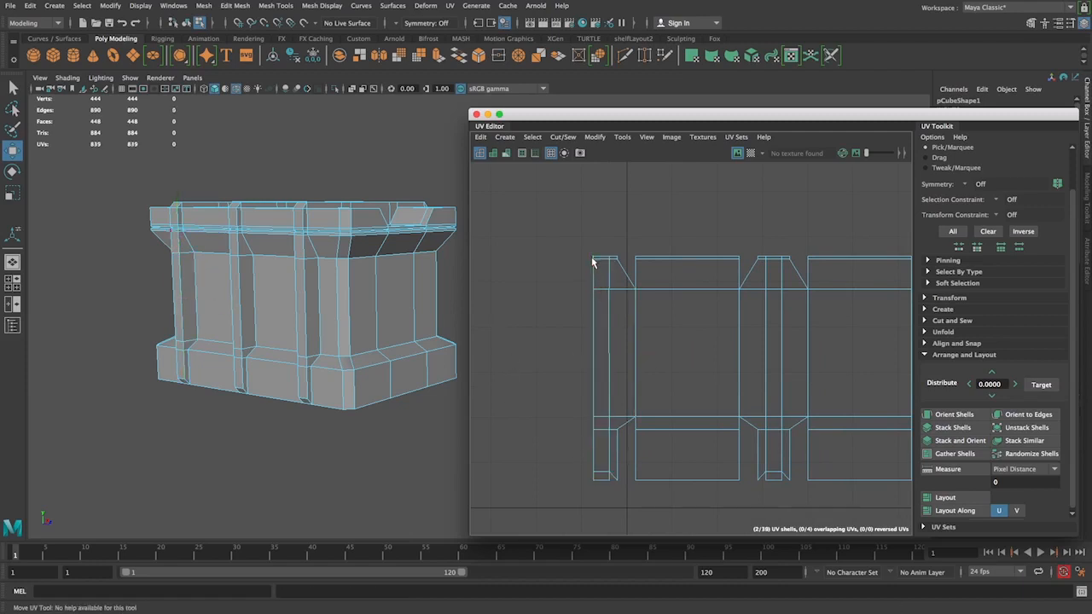
pyautogui.click(597, 450)
pyautogui.keyDown('shift'); pyautogui.rightClick(596, 451); pyautogui.keyUp('shift')
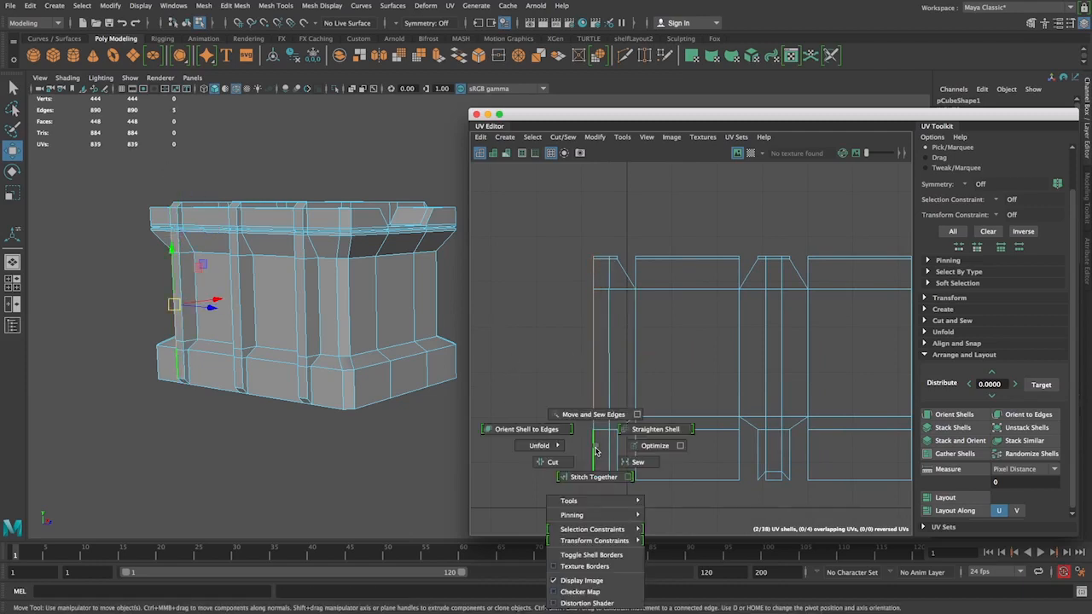
pyautogui.click(597, 421)
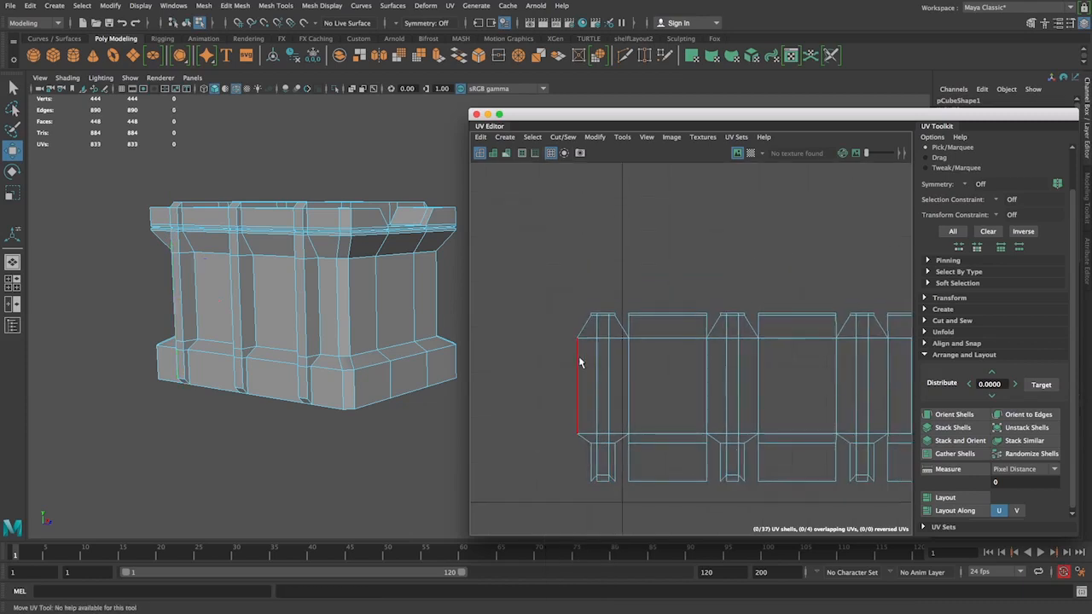
# - Move and sew the last narrow body panel onto the third strap's far side to complete the body shell
pyautogui.click(579, 363)
pyautogui.press('g')
pyautogui.scroll(-2, 572, 390)
pyautogui.keyDown('alt'); pyautogui.moveTo(572, 390); pyautogui.dragTo(649, 367, button='middle'); pyautogui.keyUp('alt')
pyautogui.scroll(-5, 554, 366)
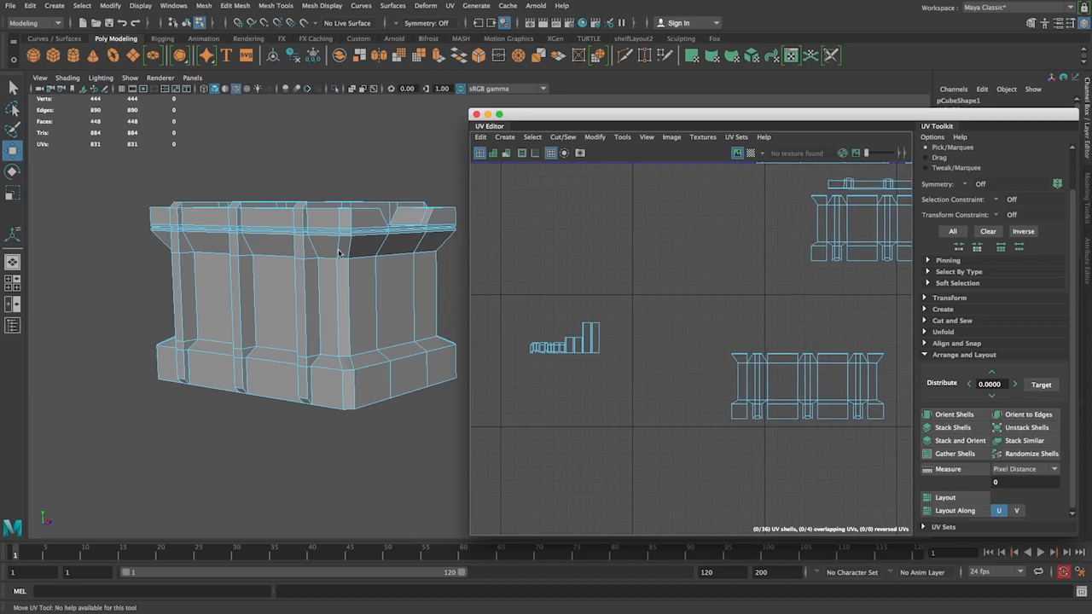
# - Select the upper rim face beside the corner and move its UV shell above the corner end of the body shell
pyautogui.click(344, 220)
pyautogui.moveTo(324, 219); pyautogui.dragTo(369, 246, button='right')
pyautogui.click(324, 219)
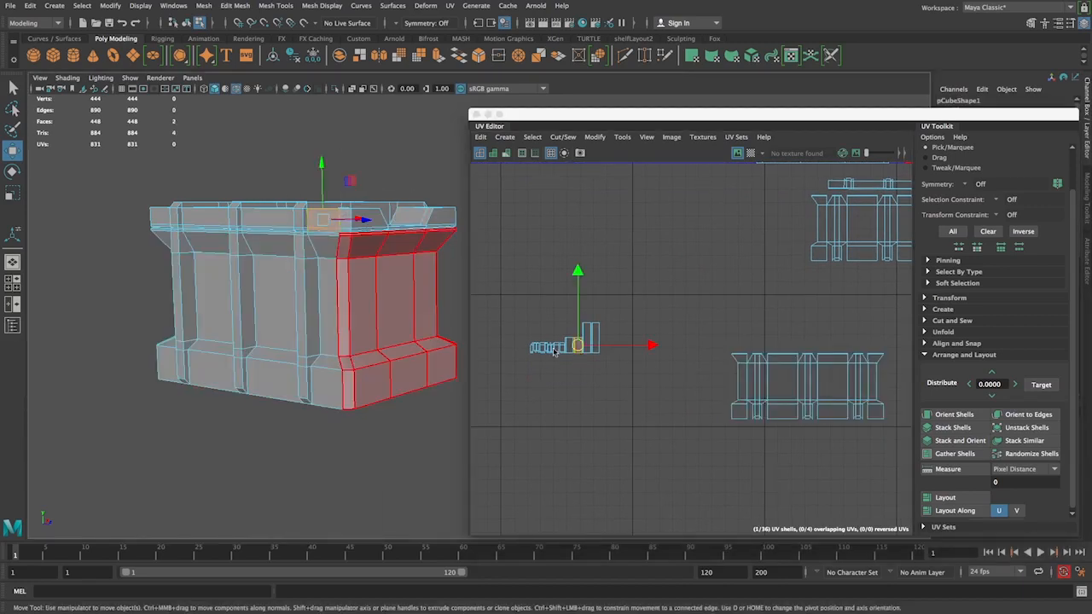
pyautogui.moveTo(652, 345); pyautogui.dragTo(864, 345)
pyautogui.keyDown('alt'); pyautogui.moveTo(865, 346); pyautogui.dragTo(758, 354, button='middle'); pyautogui.keyUp('alt')
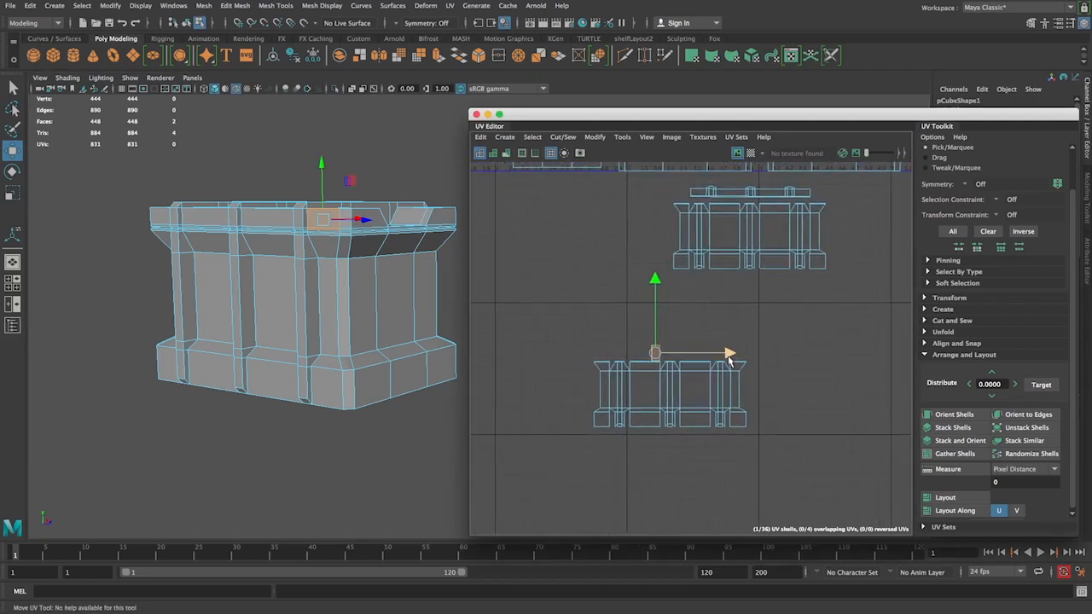
pyautogui.moveTo(731, 352); pyautogui.dragTo(784, 346)
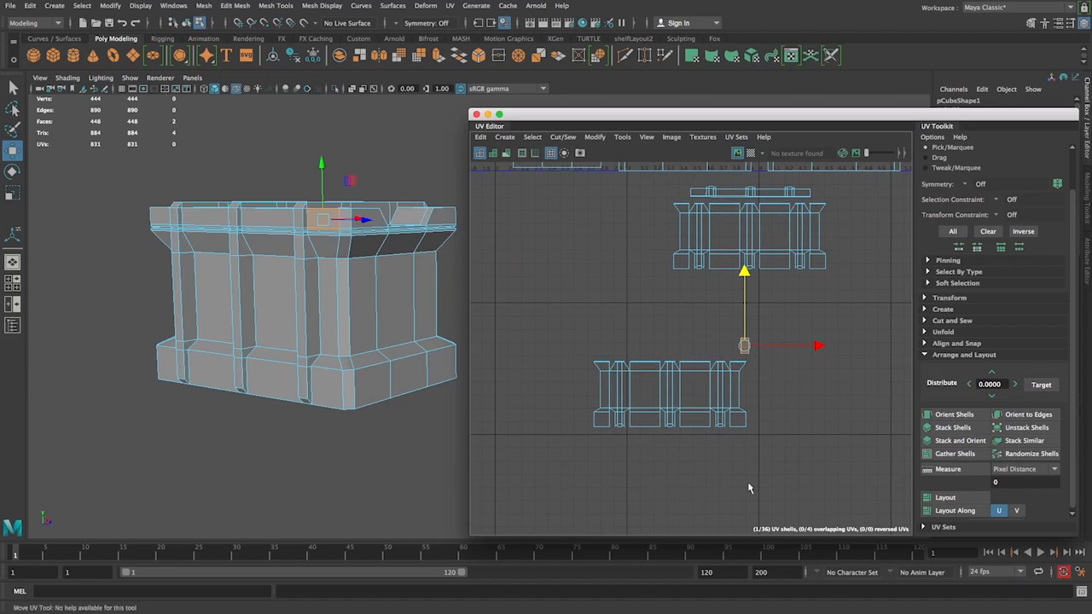
pyautogui.keyDown('alt'); pyautogui.moveTo(552, 429); pyautogui.dragTo(569, 443, button='middle'); pyautogui.keyUp('alt')
pyautogui.keyDown('alt'); pyautogui.moveTo(570, 435); pyautogui.dragTo(733, 477, button='right'); pyautogui.keyUp('alt')
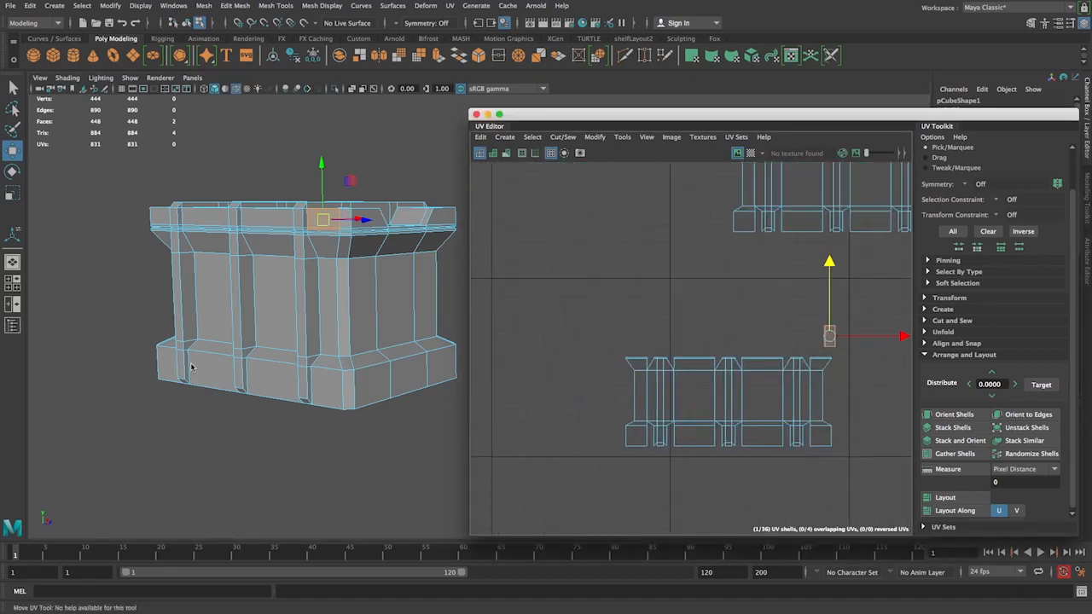
# - Rotate the corner rim shell 90 degrees and place it directly above the body shell's corner-end panel
pyautogui.keyDown('alt'); pyautogui.moveTo(191, 367); pyautogui.dragTo(312, 359); pyautogui.keyUp('alt')
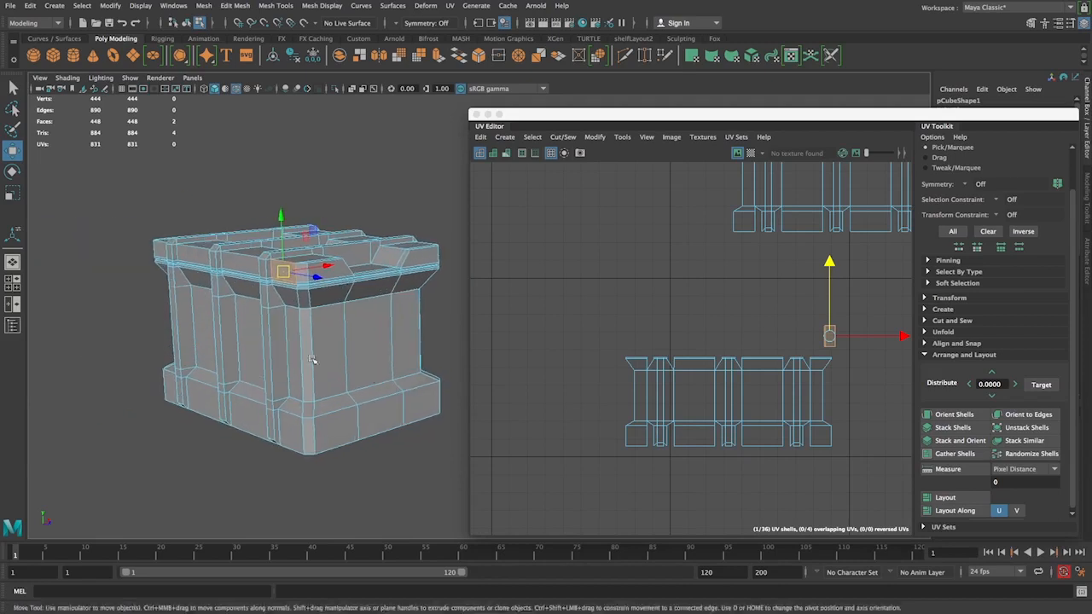
pyautogui.keyDown('alt'); pyautogui.moveTo(224, 372); pyautogui.dragTo(329, 478, button='right'); pyautogui.keyUp('alt')
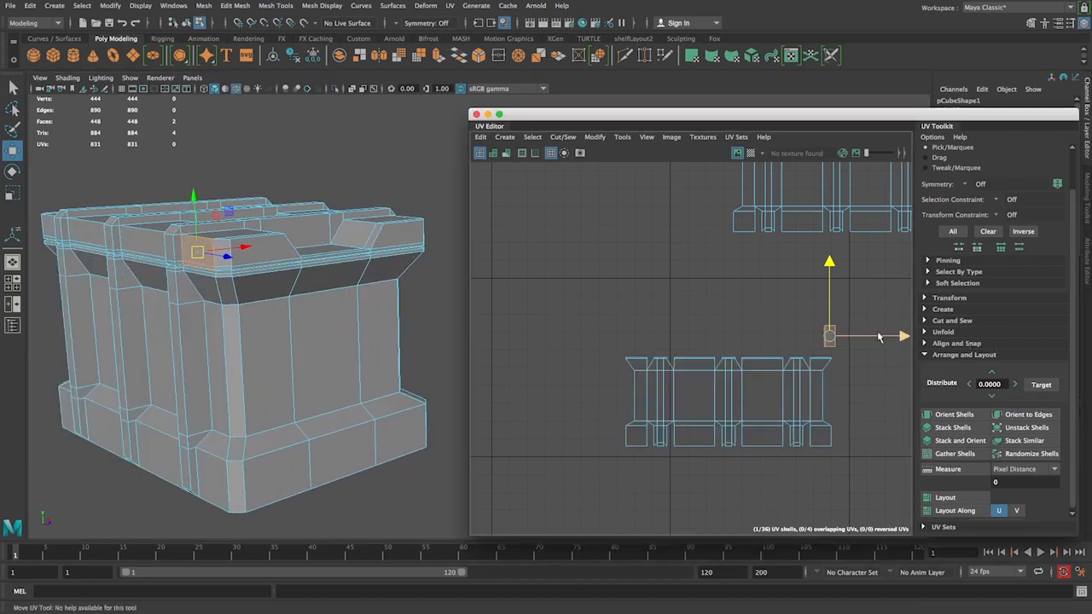
pyautogui.keyDown('alt'); pyautogui.moveTo(878, 337); pyautogui.dragTo(767, 340, button='middle'); pyautogui.keyUp('alt')
pyautogui.keyDown('alt'); pyautogui.moveTo(768, 340); pyautogui.dragTo(827, 430, button='right'); pyautogui.keyUp('alt')
pyautogui.keyDown('alt'); pyautogui.moveTo(763, 338); pyautogui.dragTo(765, 346, button='middle'); pyautogui.keyUp('alt')
pyautogui.keyDown('shift'); pyautogui.moveTo(738, 340); pyautogui.dragTo(671, 291, button='right'); pyautogui.keyUp('shift')
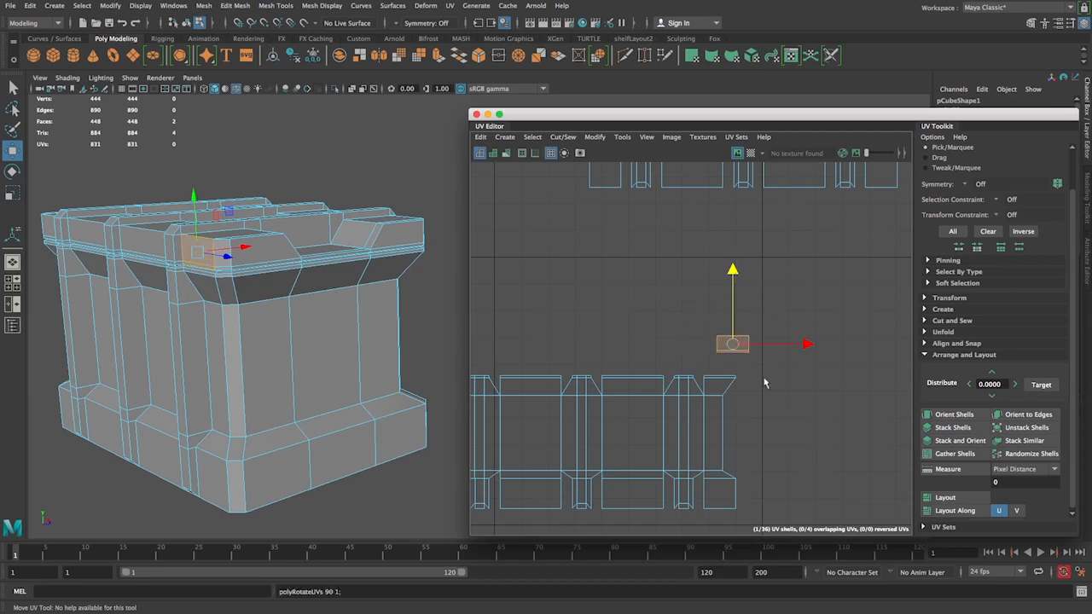
pyautogui.moveTo(731, 270); pyautogui.dragTo(723, 292)
pyautogui.moveTo(785, 364); pyautogui.dragTo(763, 365)
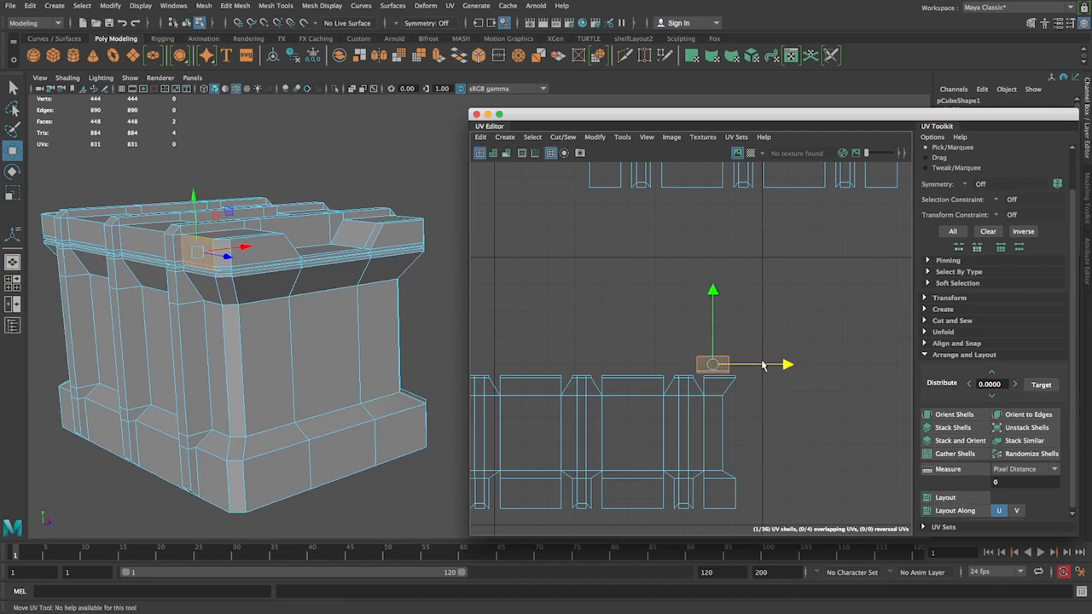
pyautogui.click(773, 406)
# - Try to move and sew the corner rim shell along its strap-side edge
pyautogui.keyDown('alt'); pyautogui.moveTo(650, 260); pyautogui.dragTo(717, 423, button='right'); pyautogui.keyUp('alt')
pyautogui.keyDown('alt'); pyautogui.moveTo(717, 422); pyautogui.dragTo(643, 244, button='middle'); pyautogui.keyUp('alt')
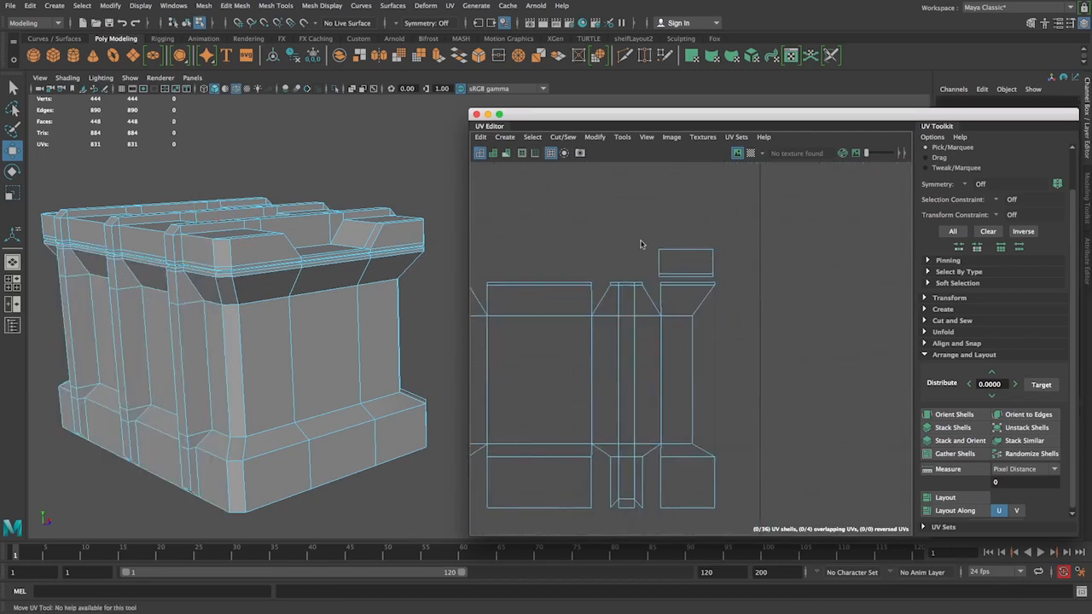
pyautogui.keyDown('alt'); pyautogui.moveTo(644, 244); pyautogui.dragTo(683, 283, button='right'); pyautogui.keyUp('alt')
pyautogui.scroll(-2, 835, 350)
pyautogui.moveTo(756, 297); pyautogui.dragTo(730, 277, button='right')
pyautogui.click(715, 313)
pyautogui.keyDown('shift'); pyautogui.click(714, 309); pyautogui.keyUp('shift')
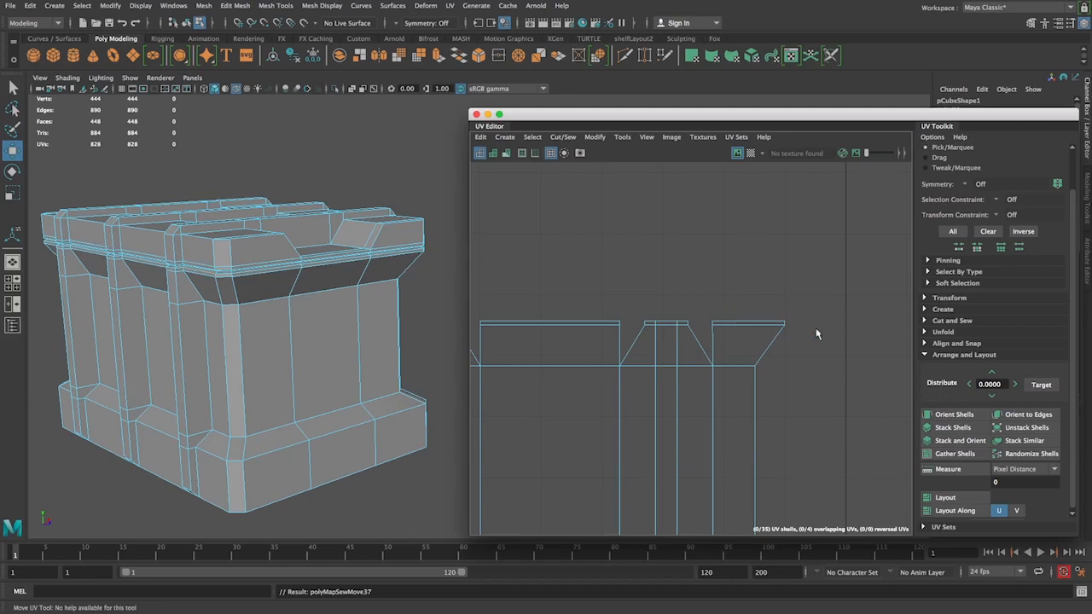
pyautogui.hotkey('ctrl', 'z')
pyautogui.scroll(-3, 806, 357)
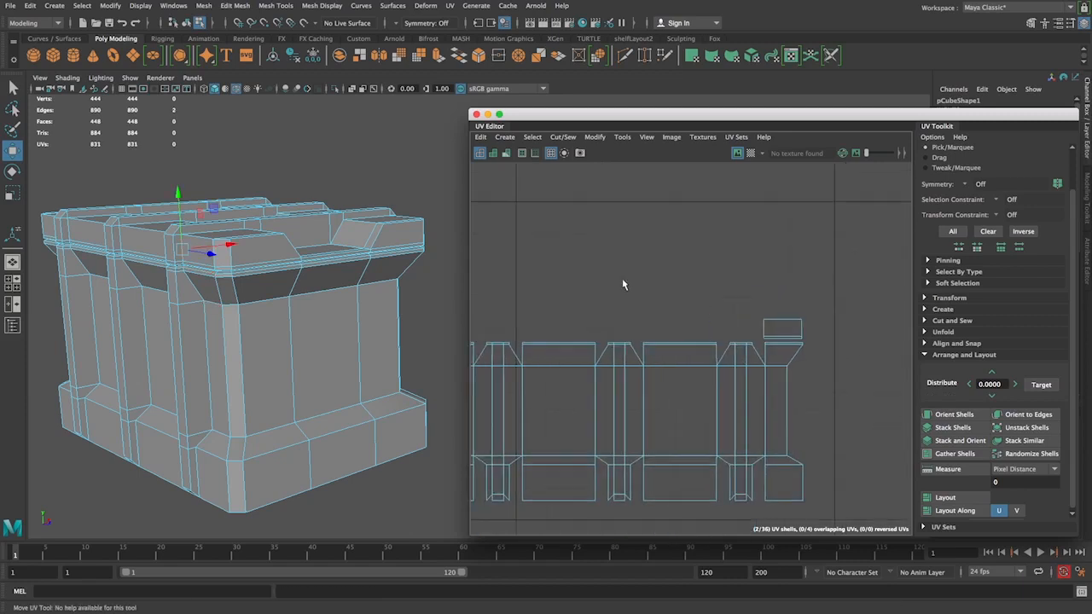
# - Select the first rim strap's near side face and move its UV shell above the matching body strap
pyautogui.click(622, 284)
pyautogui.moveTo(225, 252); pyautogui.dragTo(226, 222, button='right')
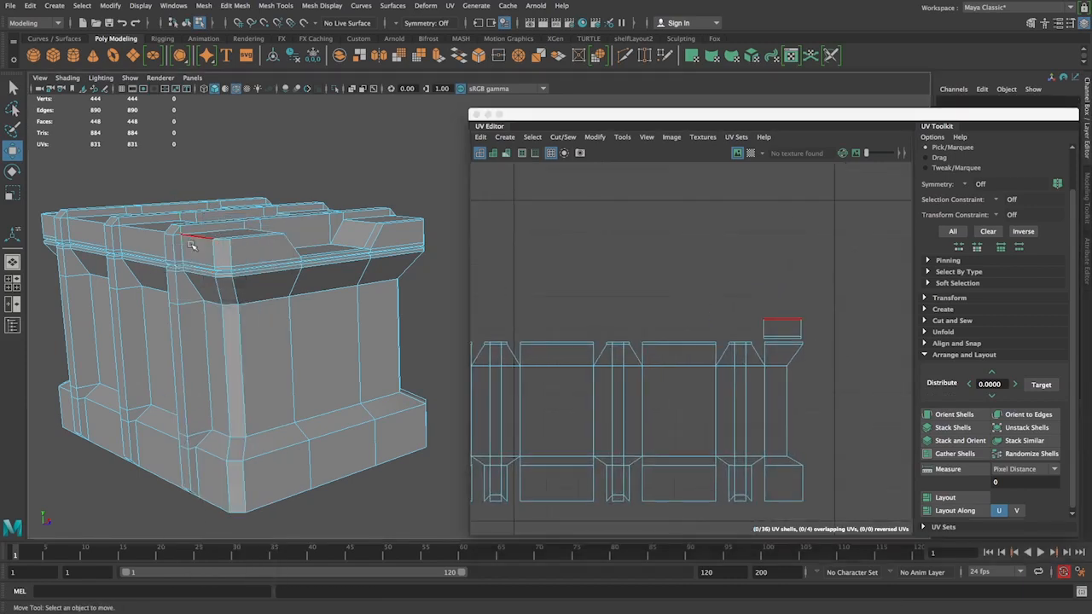
pyautogui.moveTo(177, 254); pyautogui.dragTo(221, 283, button='right')
pyautogui.click(178, 255)
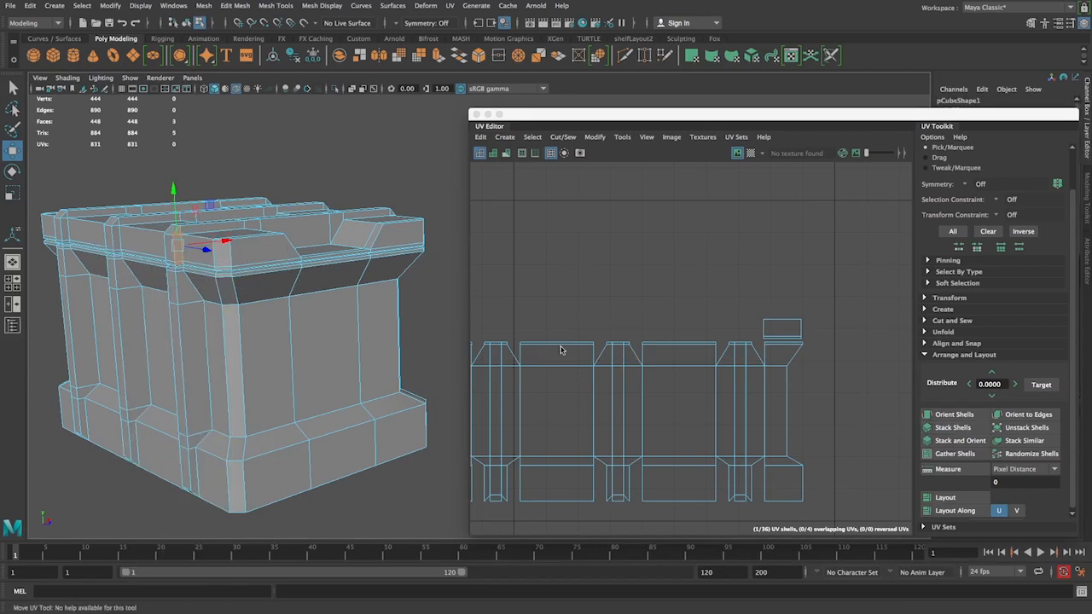
pyautogui.scroll(-5, 560, 350)
pyautogui.keyDown('alt'); pyautogui.moveTo(575, 327); pyautogui.dragTo(604, 341, button='middle'); pyautogui.keyUp('alt')
pyautogui.moveTo(541, 363); pyautogui.dragTo(864, 376)
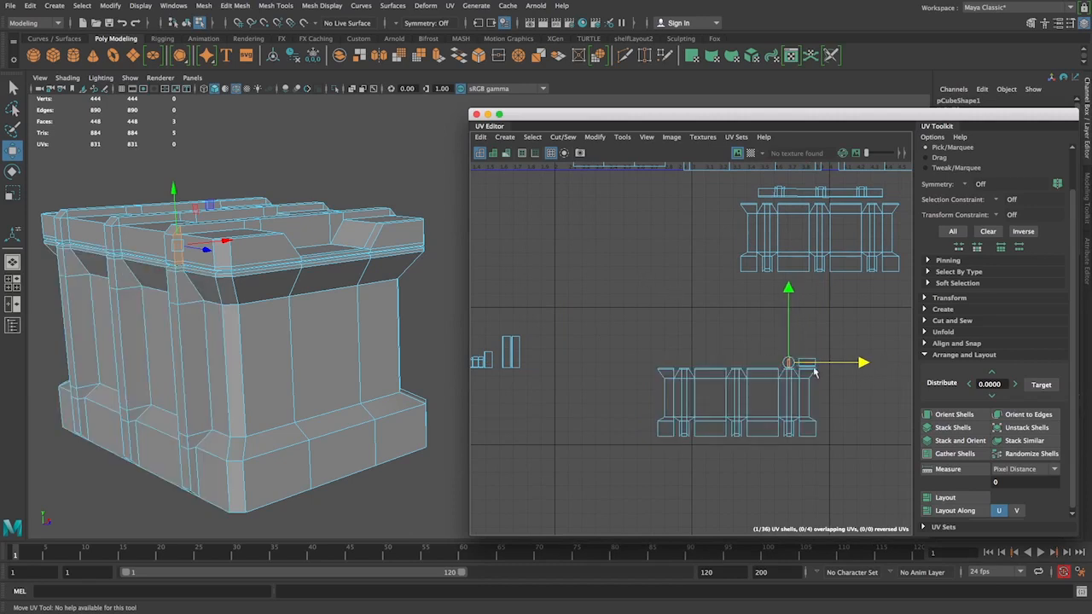
pyautogui.keyDown('alt'); pyautogui.moveTo(758, 358); pyautogui.dragTo(601, 358, button='middle'); pyautogui.keyUp('alt')
pyautogui.keyDown('alt'); pyautogui.moveTo(602, 358); pyautogui.dragTo(761, 449, button='right'); pyautogui.keyUp('alt')
pyautogui.keyDown('alt'); pyautogui.moveTo(821, 373); pyautogui.dragTo(850, 419, button='middle'); pyautogui.keyUp('alt')
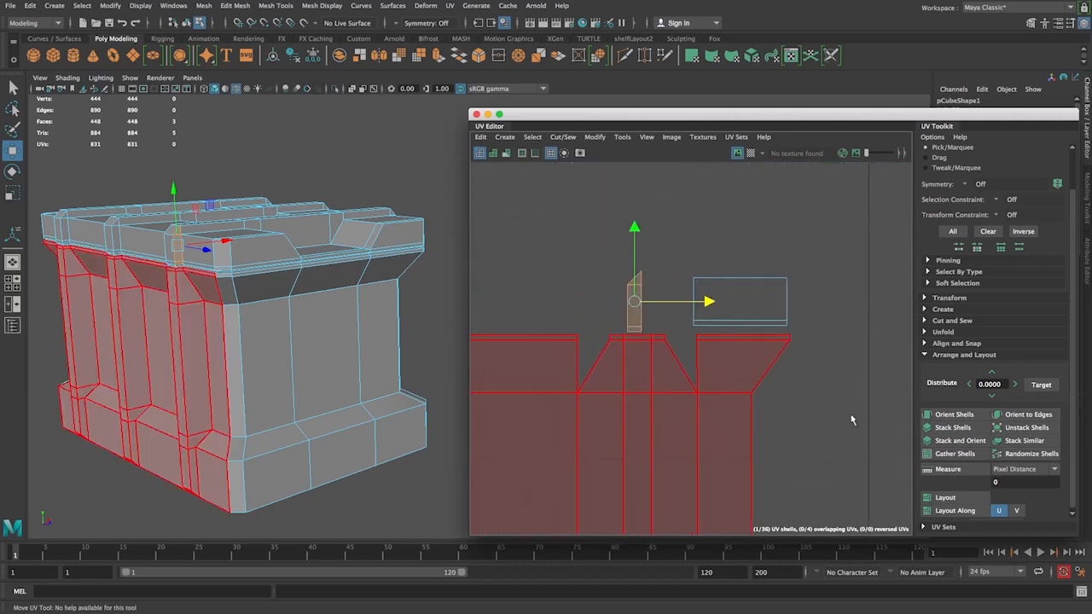
# - Move and sew the corner rim piece onto the first rim strap's near side face
pyautogui.click(670, 270)
pyautogui.keyDown('alt'); pyautogui.moveTo(671, 271); pyautogui.dragTo(712, 281, button='right'); pyautogui.keyUp('alt')
pyautogui.moveTo(629, 324); pyautogui.dragTo(627, 294, button='right')
pyautogui.click(622, 366)
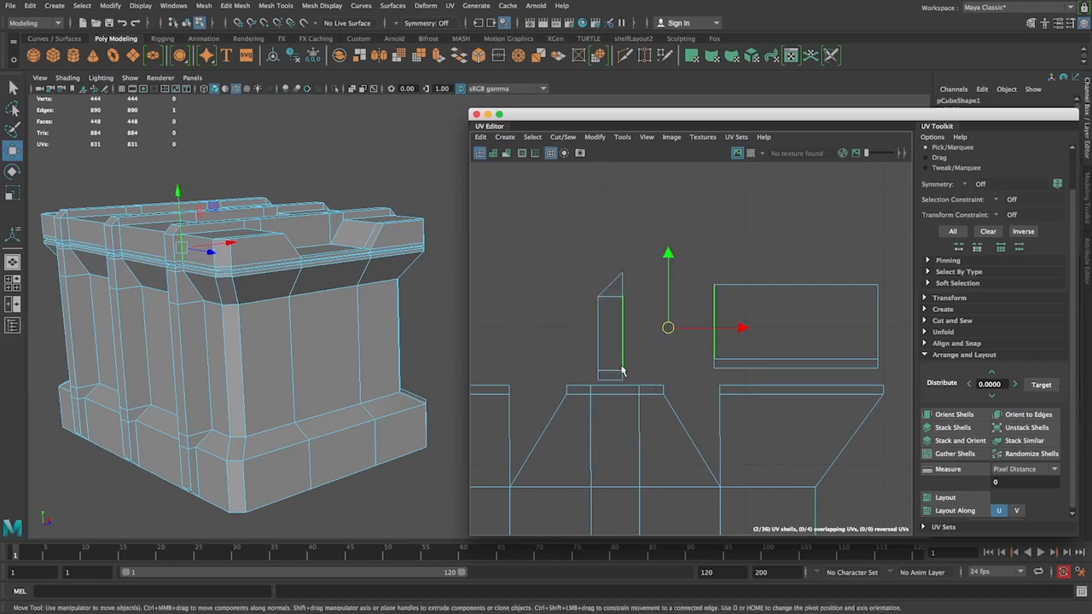
pyautogui.keyDown('shift'); pyautogui.rightClick(622, 378); pyautogui.keyUp('shift')
pyautogui.click(622, 350)
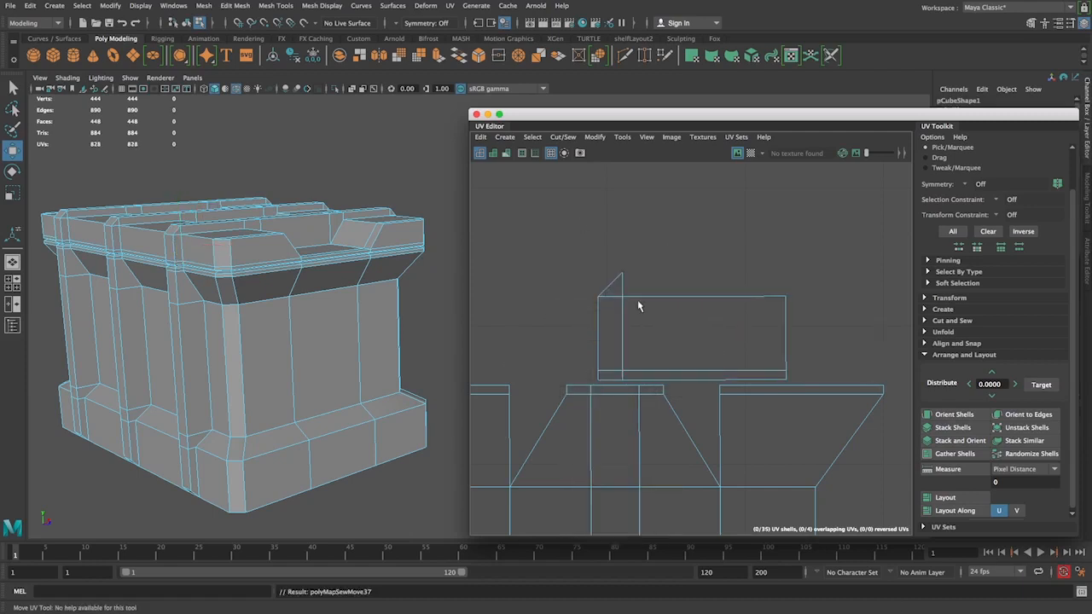
# - Move the joined rim shell over the corner end of the body shell, leaving a clear gap above it
pyautogui.moveTo(662, 296); pyautogui.dragTo(622, 286, button='right')
pyautogui.click(639, 302)
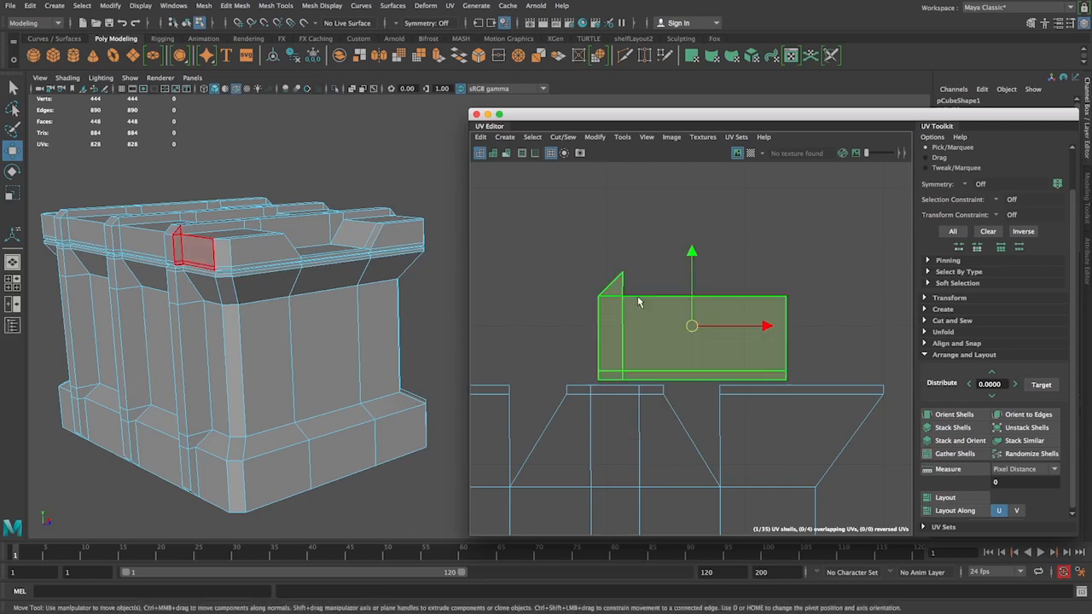
pyautogui.moveTo(743, 328); pyautogui.dragTo(823, 329)
pyautogui.moveTo(772, 277); pyautogui.dragTo(772, 256)
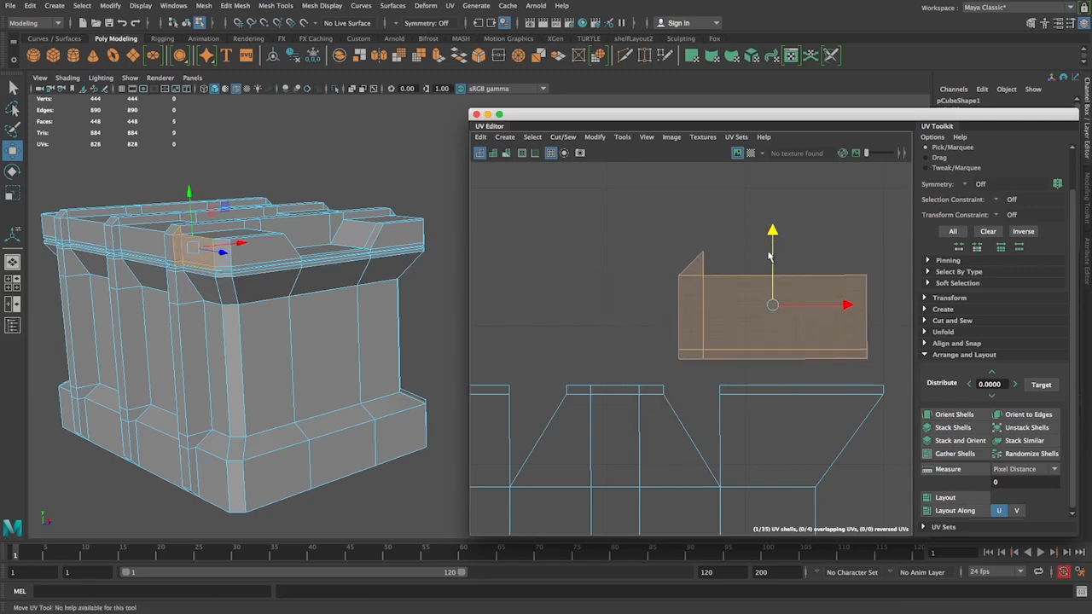
pyautogui.click(663, 332)
# - Move and sew the first rim strap's front face and far side face onto the rim shell
pyautogui.moveTo(662, 331); pyautogui.dragTo(684, 301, button='right')
pyautogui.click(683, 309)
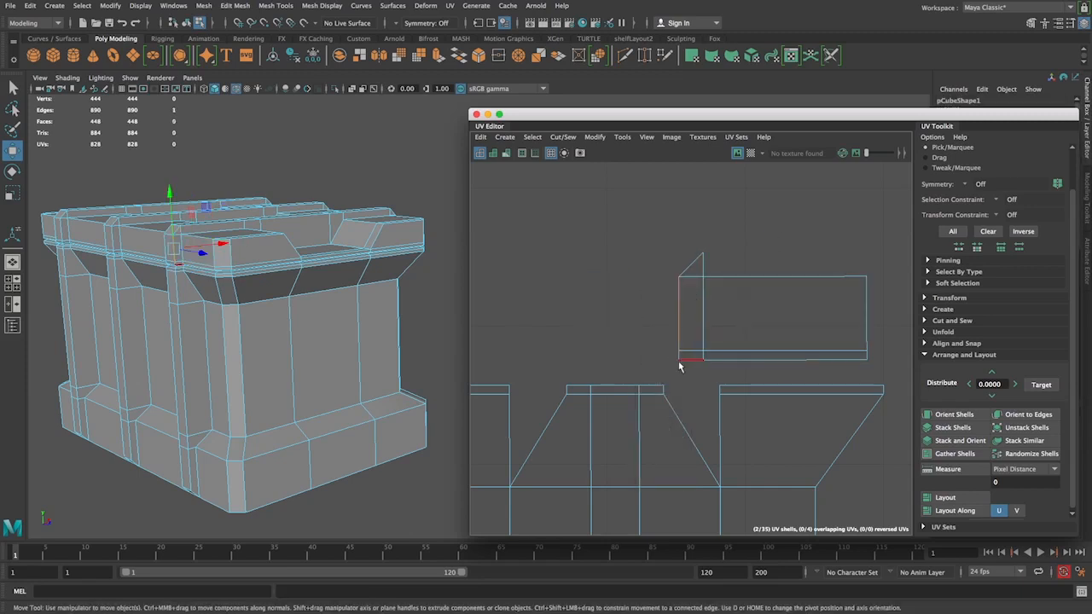
pyautogui.moveTo(681, 345); pyautogui.dragTo(684, 317, button='right')
pyautogui.click(631, 324)
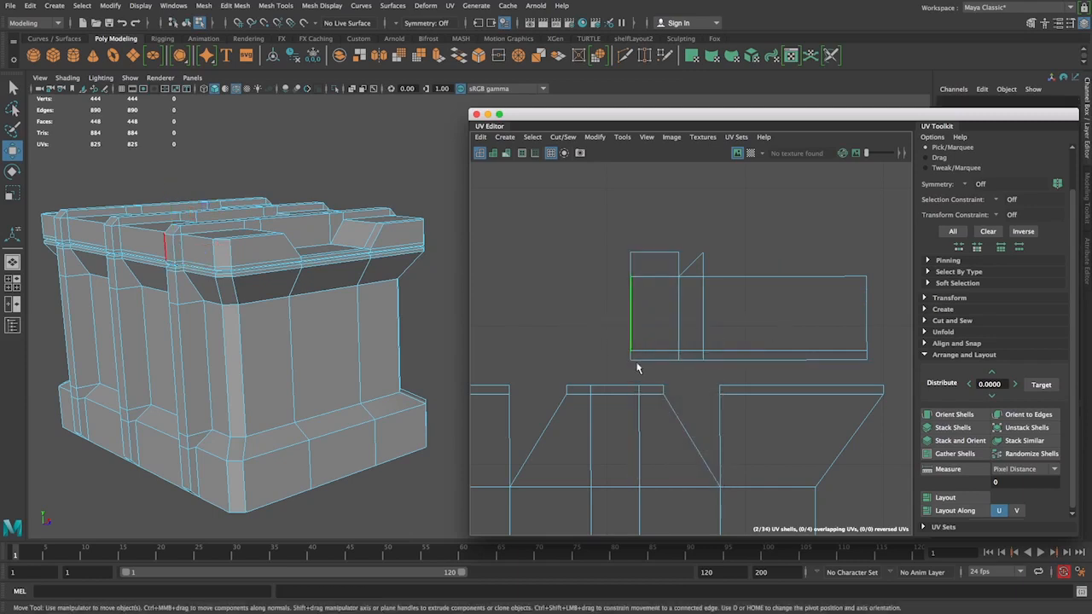
pyautogui.moveTo(585, 364); pyautogui.dragTo(601, 364, button='right')
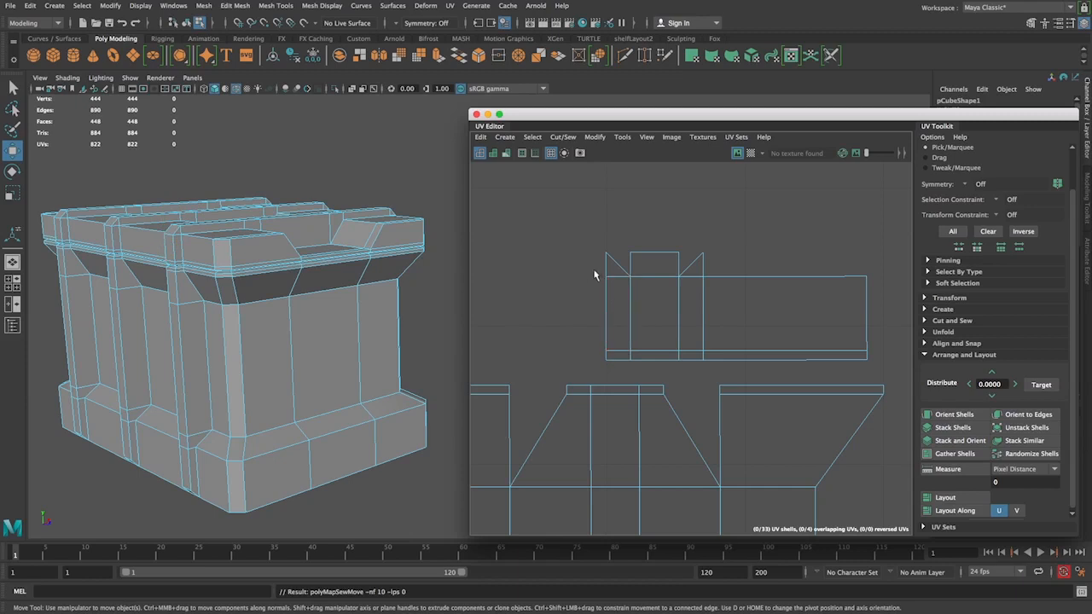
# - Move and sew the first wide rim panel onto the strap, and the middle rim strap's near side face onto that panel
pyautogui.click(605, 352)
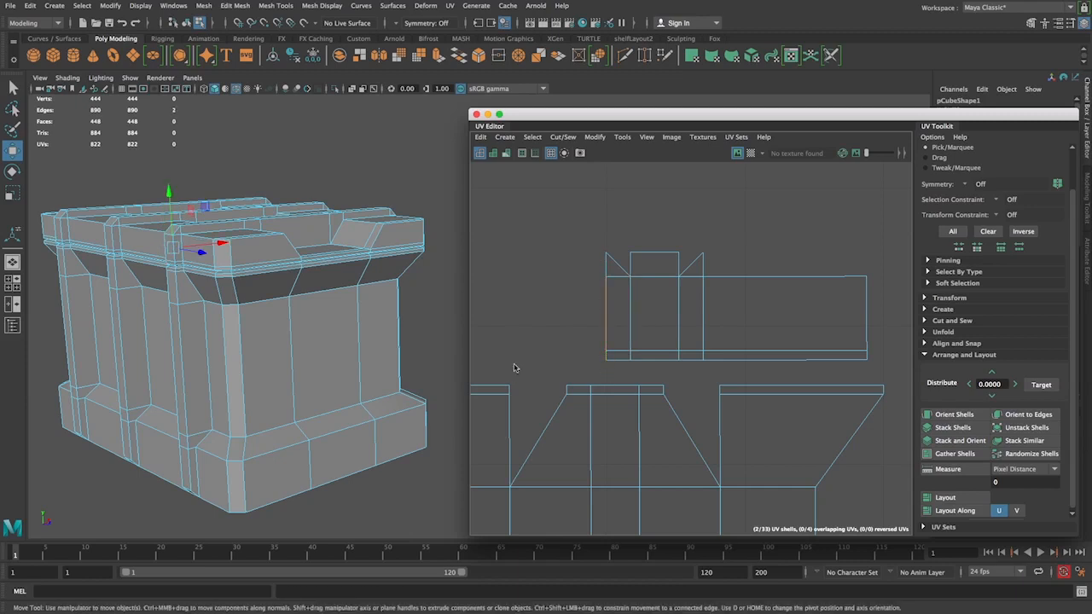
pyautogui.press('g')
pyautogui.keyDown('alt'); pyautogui.moveTo(595, 336); pyautogui.dragTo(843, 316, button='middle'); pyautogui.keyUp('alt')
pyautogui.scroll(-1, 784, 318)
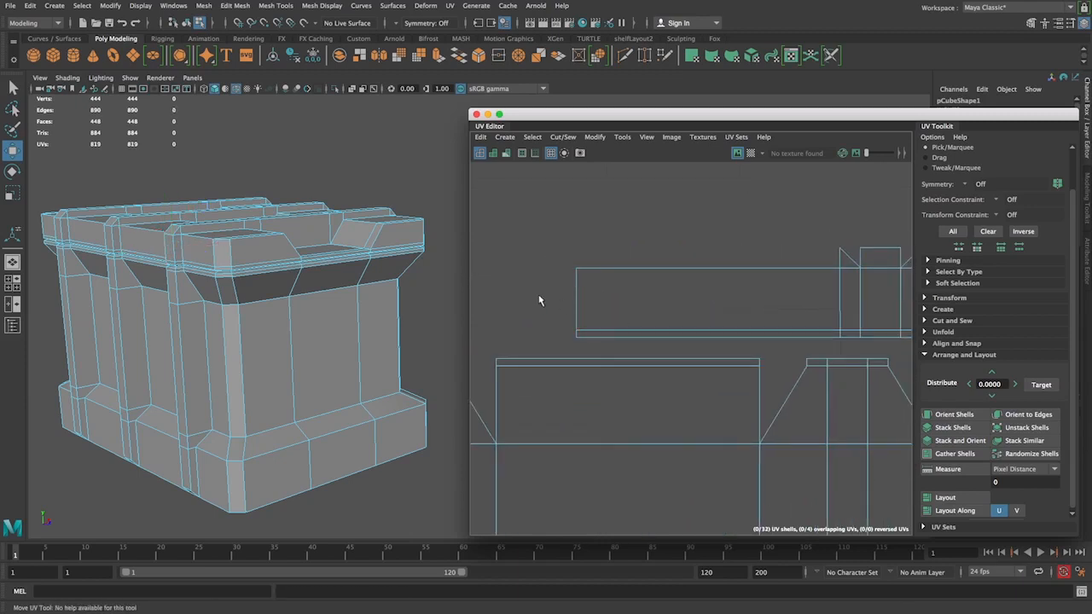
pyautogui.moveTo(579, 335); pyautogui.dragTo(580, 334)
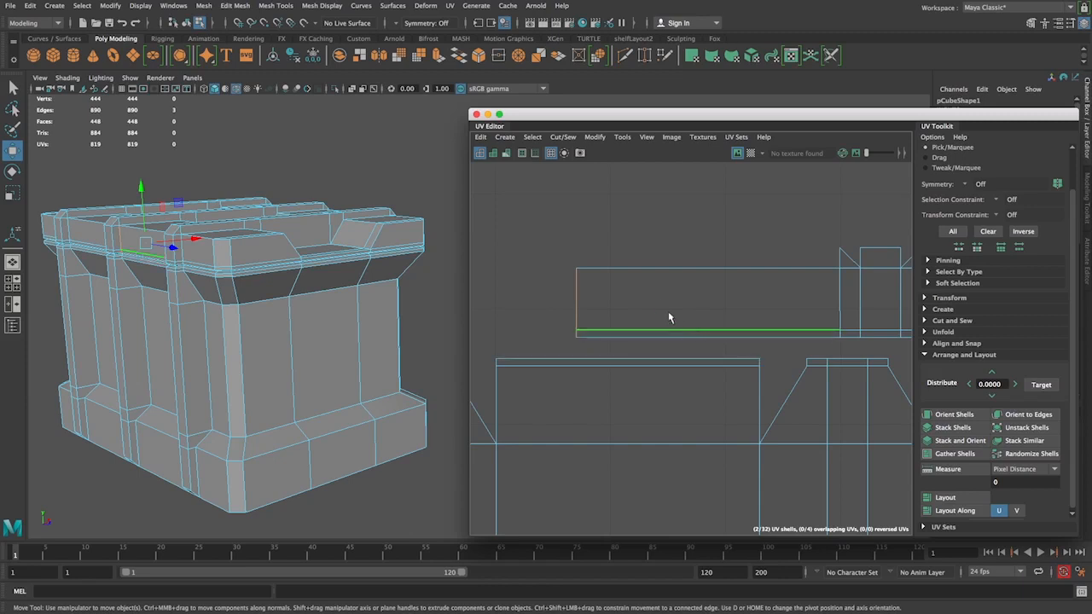
pyautogui.keyDown('ctrl'); pyautogui.moveTo(669, 313); pyautogui.dragTo(648, 350); pyautogui.keyUp('ctrl')
pyautogui.press('g')
# - Move and sew the middle rim strap's front face onto the rim shell
pyautogui.moveTo(523, 285); pyautogui.dragTo(553, 301)
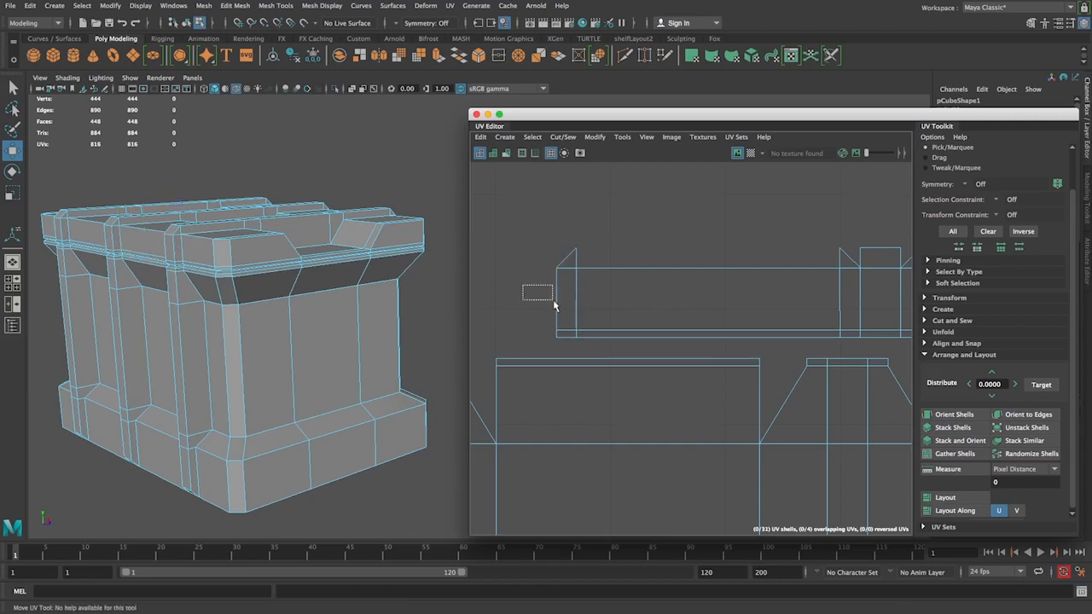
pyautogui.moveTo(562, 345); pyautogui.dragTo(563, 345)
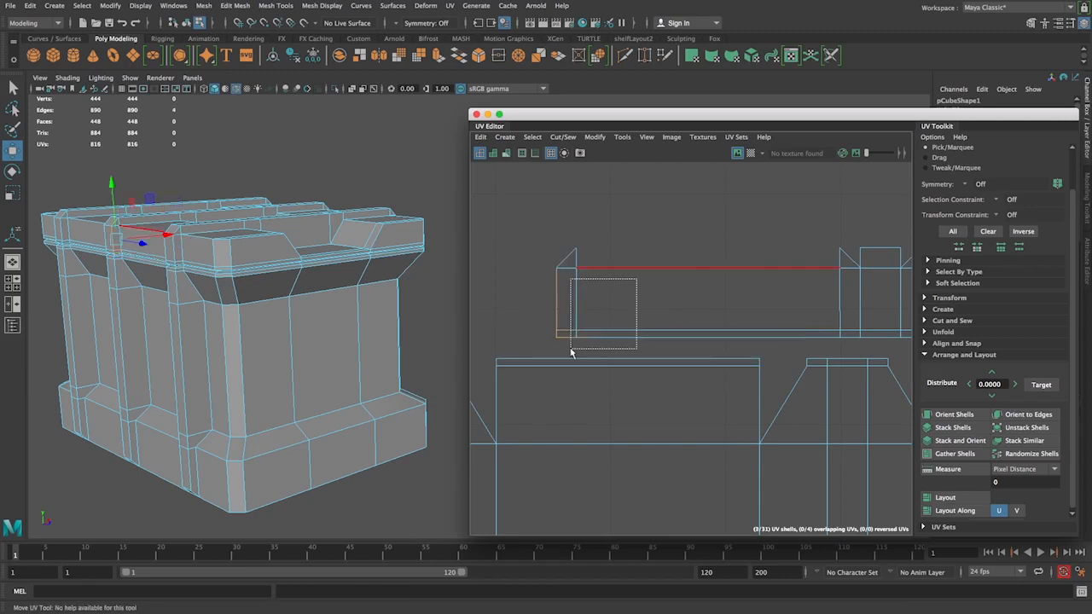
pyautogui.press('Delete')
pyautogui.hotkey('ctrl', 'z')
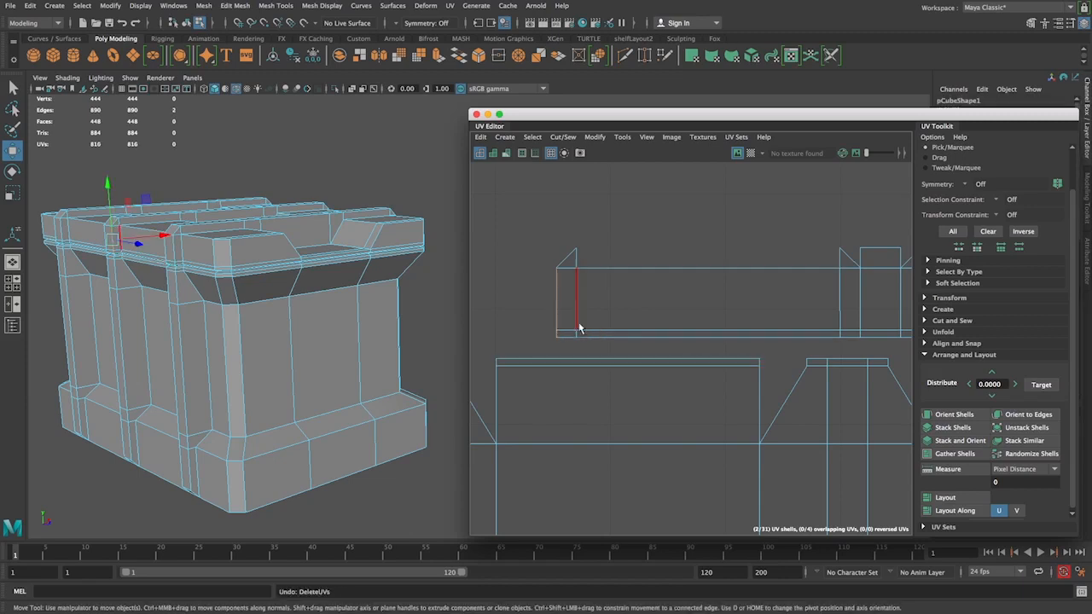
pyautogui.keyDown('shift'); pyautogui.moveTo(555, 326); pyautogui.dragTo(556, 288, button='right'); pyautogui.keyUp('shift')
pyautogui.scroll(2, 638, 307)
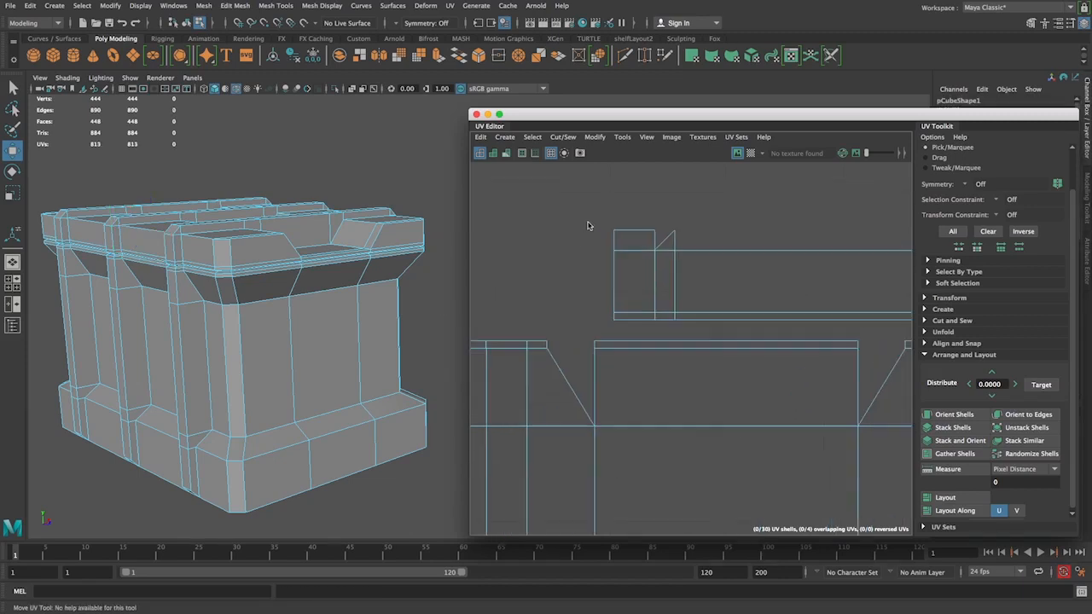
# - Move and sew the middle rim strap's far side face onto the rim shell, and the second wide rim panel onto that face
pyautogui.scroll(2, 602, 321)
pyautogui.click(665, 365)
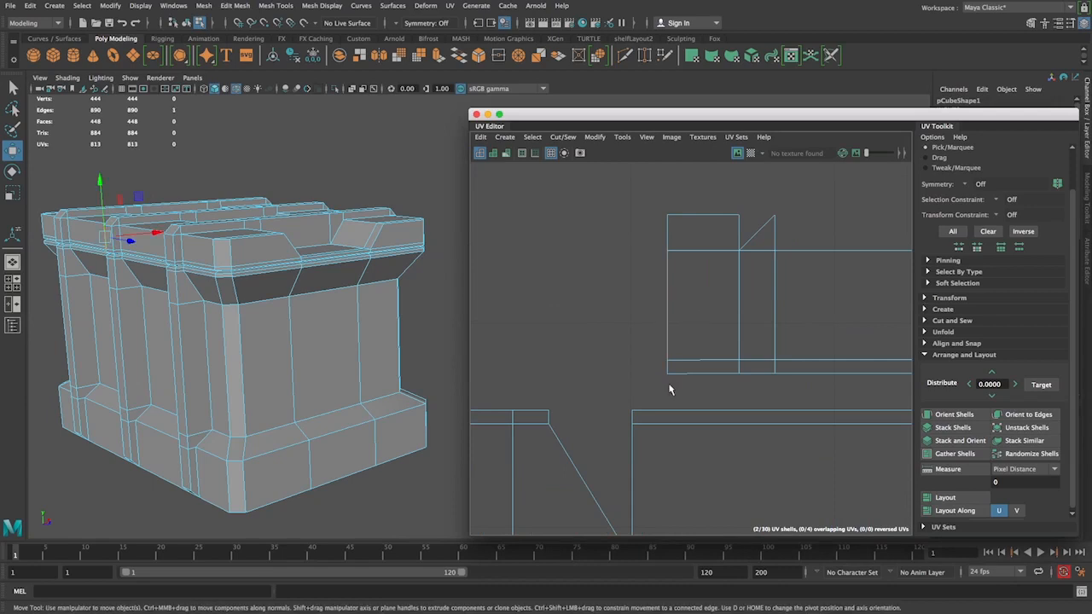
pyautogui.press('g')
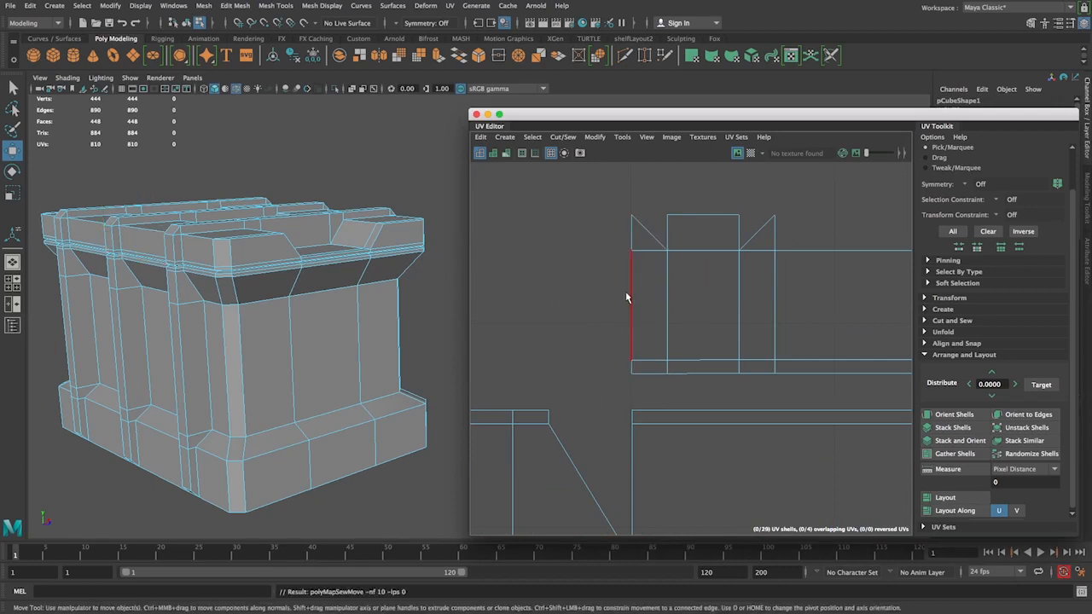
pyautogui.click(626, 295)
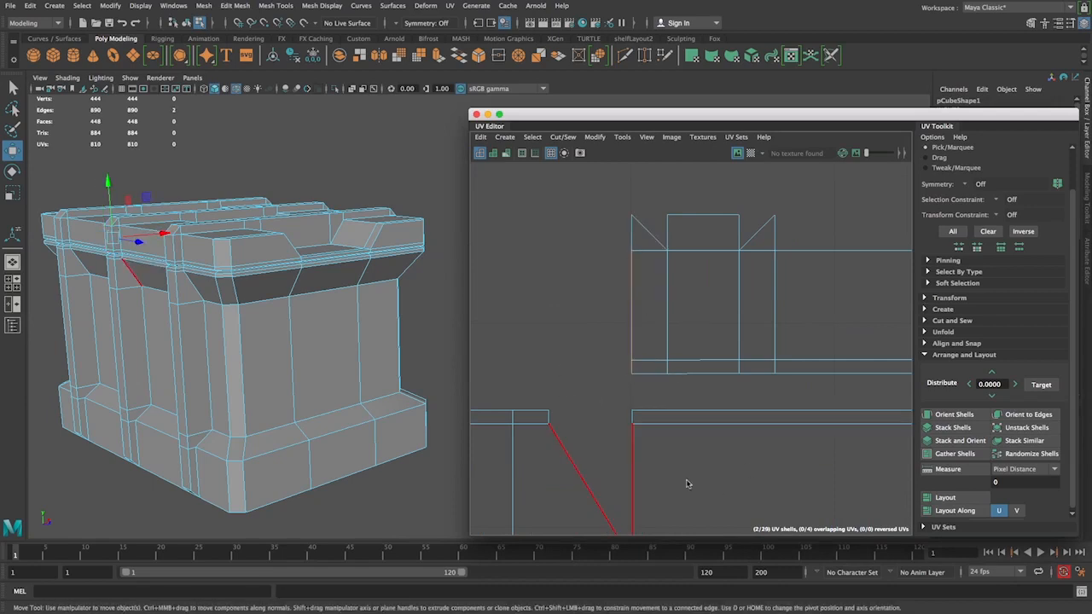
pyautogui.press('g')
# - Move and sew the third rim strap's near side face and front face onto the end of the rim shell
pyautogui.keyDown('alt'); pyautogui.moveTo(804, 329); pyautogui.dragTo(722, 341, button='middle'); pyautogui.keyUp('alt')
pyautogui.click(727, 343)
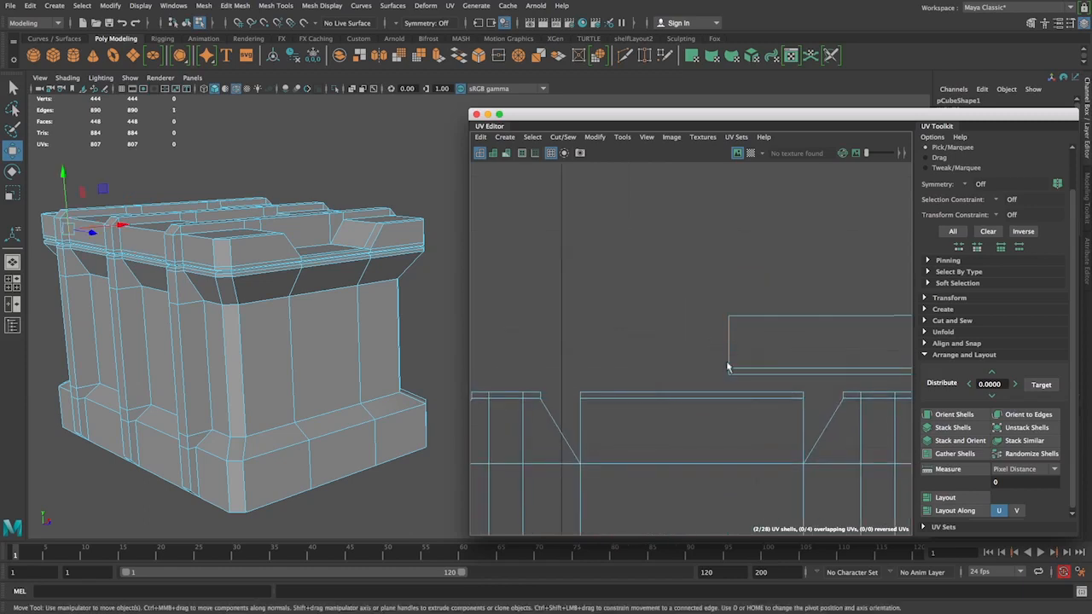
pyautogui.press('g')
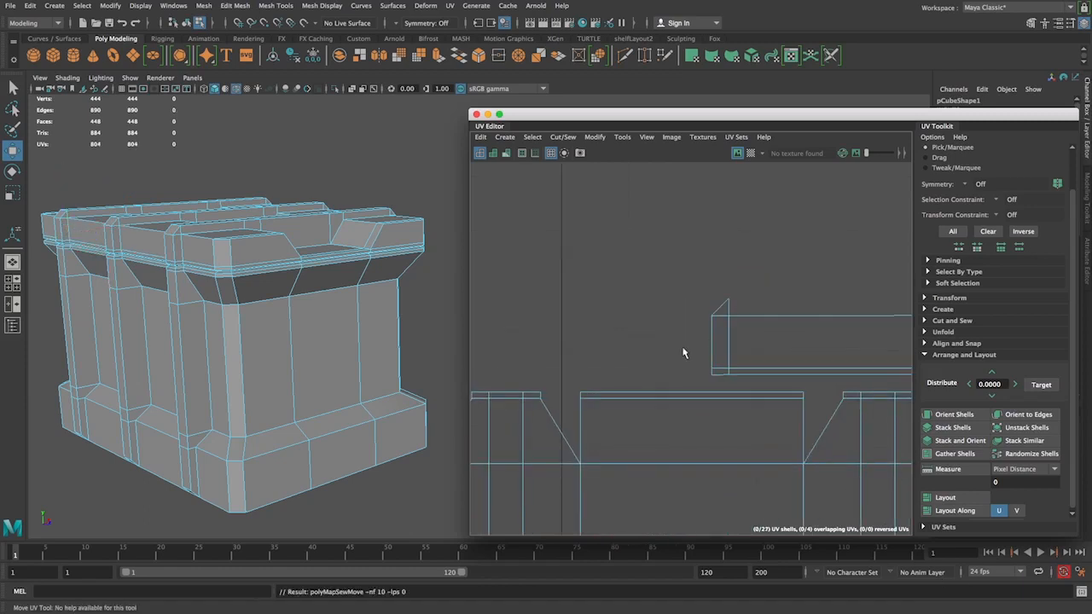
pyautogui.click(719, 346)
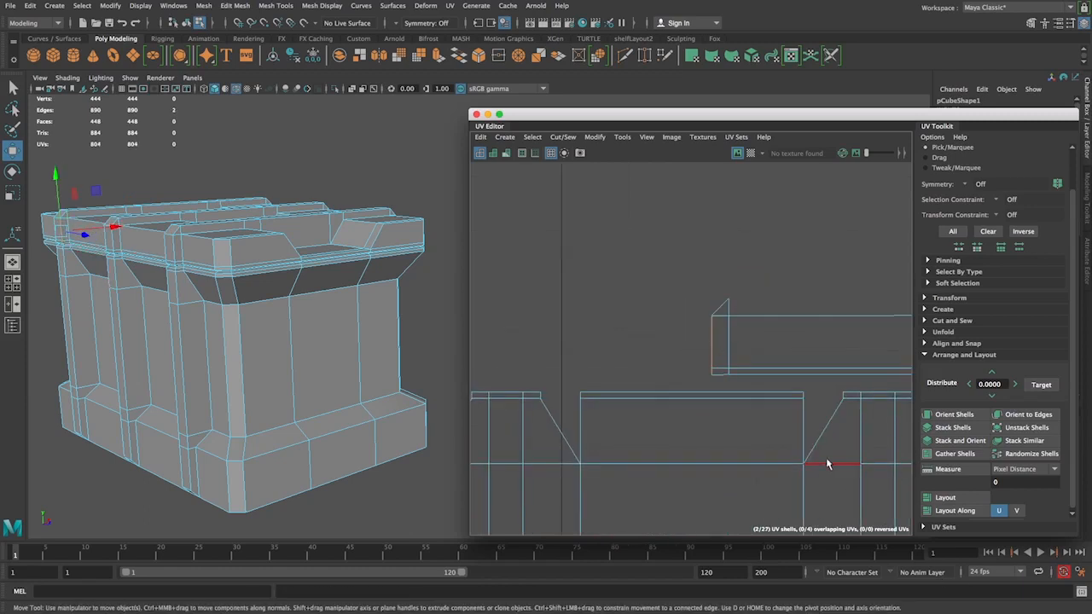
pyautogui.press('g')
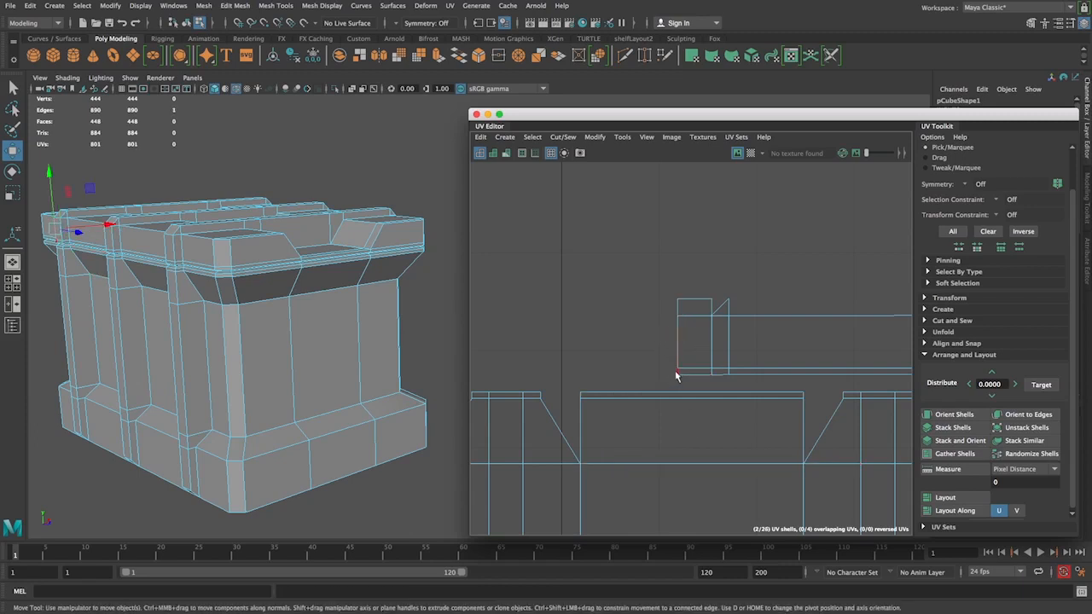
# - Move and sew the third rim strap's far side face and the last rim panel onto the rim shell
pyautogui.click(677, 363)
pyautogui.press('g')
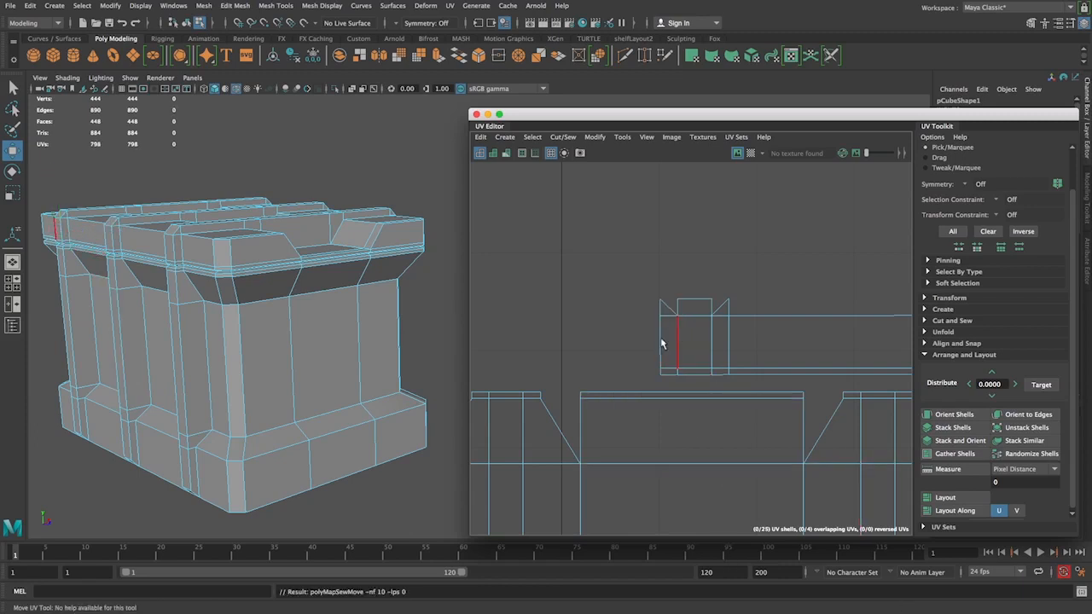
pyautogui.moveTo(669, 356); pyautogui.dragTo(669, 358)
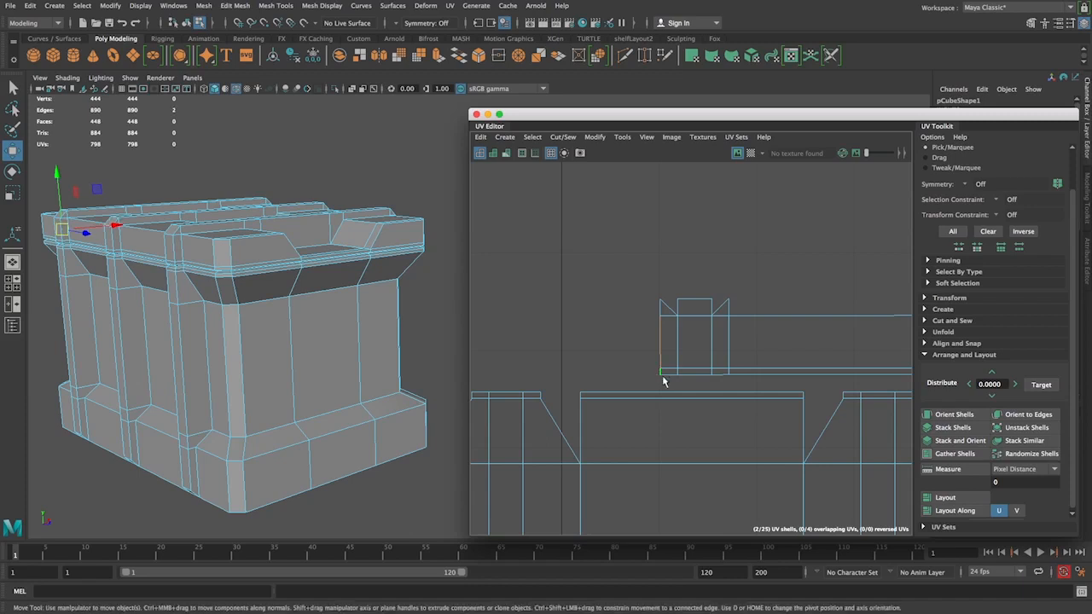
pyautogui.press('g')
pyautogui.click(540, 348)
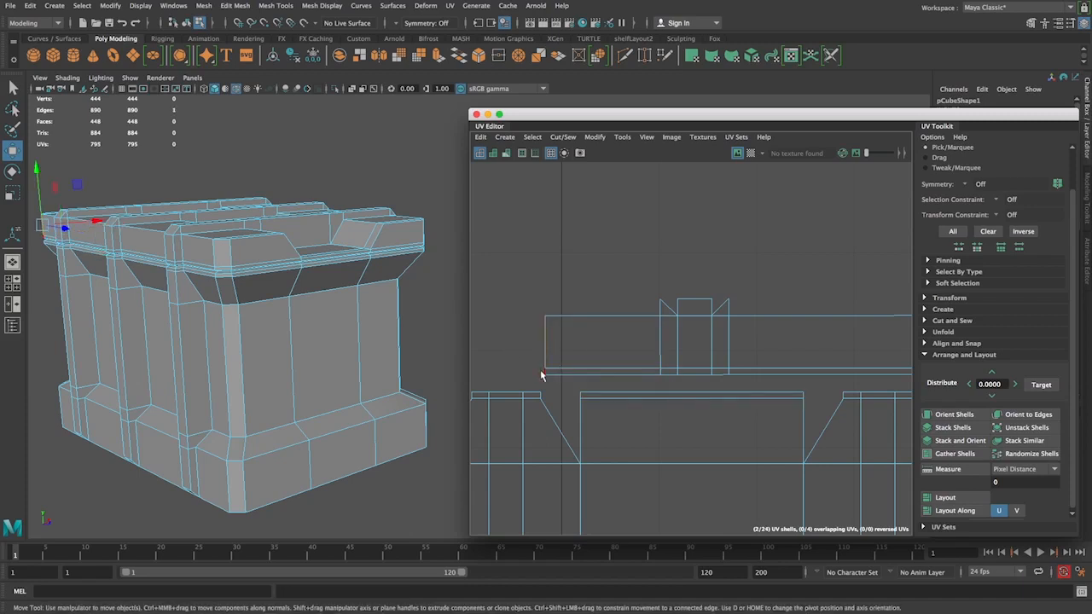
pyautogui.press('g')
pyautogui.keyDown('alt'); pyautogui.moveTo(588, 368); pyautogui.dragTo(739, 485, button='right'); pyautogui.keyUp('alt')
pyautogui.press('z')
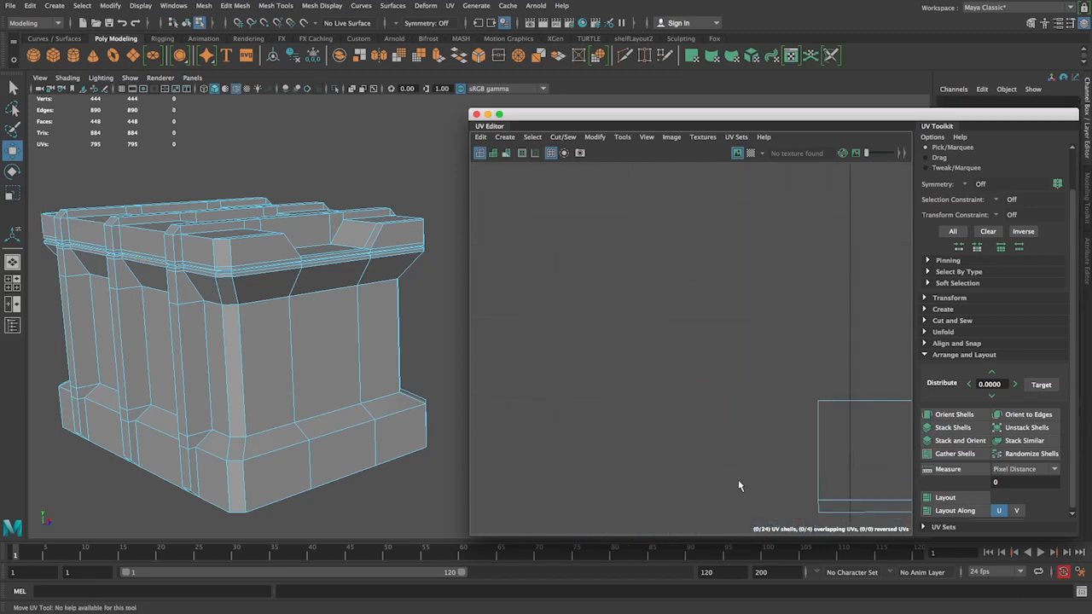
pyautogui.keyDown('alt'); pyautogui.moveTo(808, 462); pyautogui.dragTo(691, 361, button='middle'); pyautogui.keyUp('alt')
pyautogui.click(699, 399)
pyautogui.keyDown('shift'); pyautogui.click(700, 405); pyautogui.keyUp('shift')
# - Shift the completed rim shell horizontally so it sits centred above its body shell
pyautogui.keyDown('alt'); pyautogui.moveTo(896, 450); pyautogui.dragTo(328, 260, button='right'); pyautogui.keyUp('alt')
pyautogui.keyDown('alt'); pyautogui.moveTo(580, 307); pyautogui.dragTo(350, 199, button='middle'); pyautogui.keyUp('alt')
pyautogui.keyDown('alt'); pyautogui.moveTo(802, 366); pyautogui.dragTo(848, 425, button='right'); pyautogui.keyUp('alt')
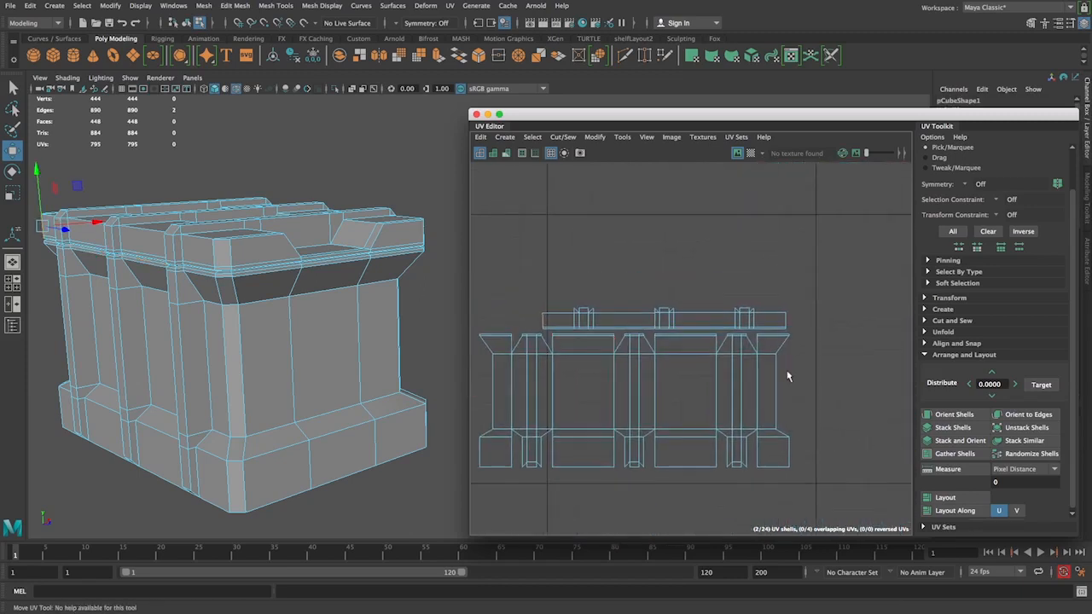
pyautogui.rightClick(758, 317)
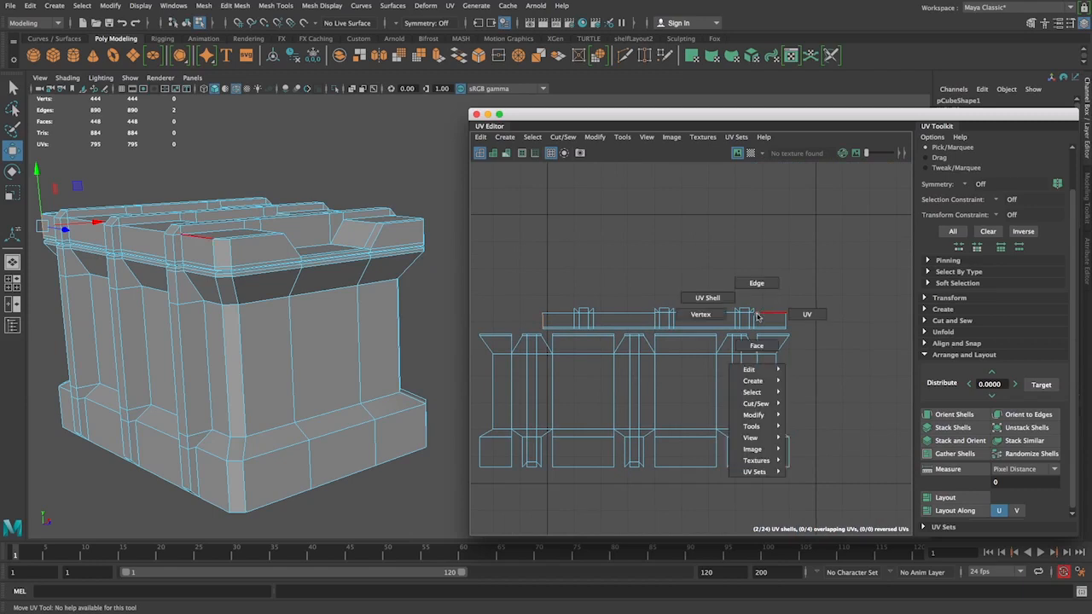
pyautogui.click(724, 299)
pyautogui.click(732, 315)
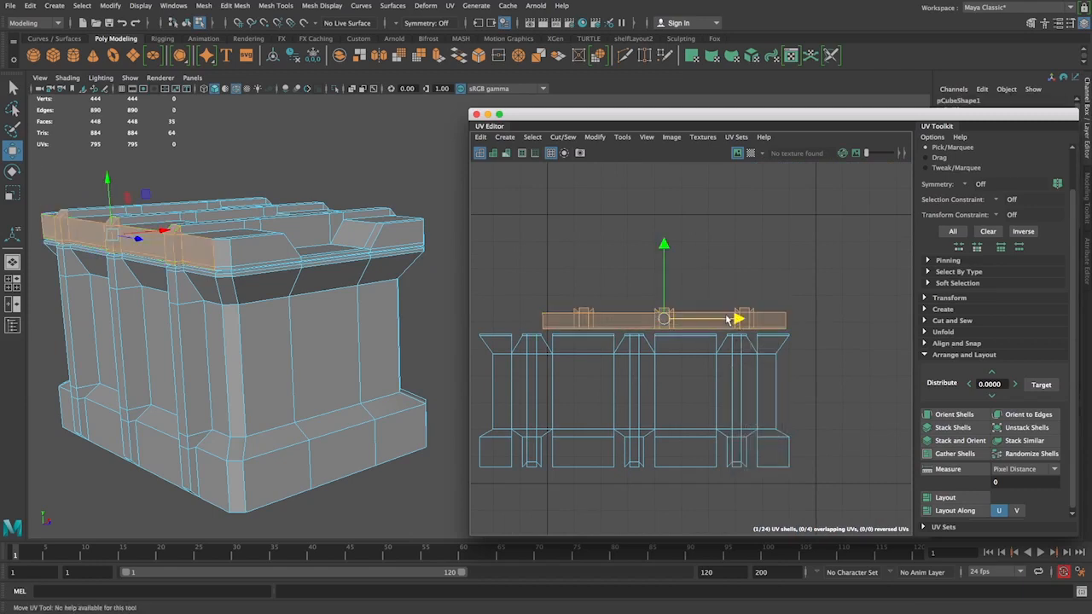
pyautogui.moveTo(728, 318); pyautogui.dragTo(699, 322)
pyautogui.click(736, 273)
# - Move this long side's body and rim shells together into the row beneath the end-side shells, beside the other long side's pair
pyautogui.keyDown('alt'); pyautogui.moveTo(768, 297); pyautogui.dragTo(634, 297, button='right'); pyautogui.keyUp('alt')
pyautogui.keyDown('alt'); pyautogui.moveTo(634, 297); pyautogui.dragTo(513, 352, button='middle'); pyautogui.keyUp('alt')
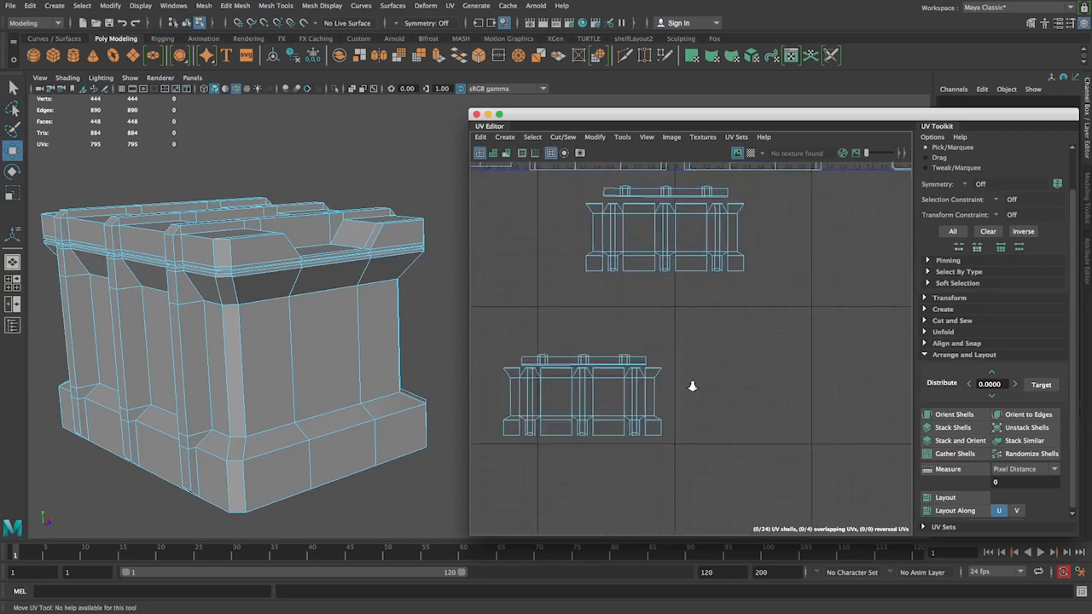
pyautogui.keyDown('alt'); pyautogui.moveTo(809, 389); pyautogui.dragTo(768, 387, button='right'); pyautogui.keyUp('alt')
pyautogui.keyDown('alt'); pyautogui.moveTo(768, 388); pyautogui.dragTo(764, 438, button='middle'); pyautogui.keyUp('alt')
pyautogui.keyDown('alt'); pyautogui.moveTo(764, 438); pyautogui.dragTo(709, 384, button='right'); pyautogui.keyUp('alt')
pyautogui.moveTo(740, 514); pyautogui.dragTo(568, 411)
pyautogui.moveTo(657, 416); pyautogui.dragTo(679, 312)
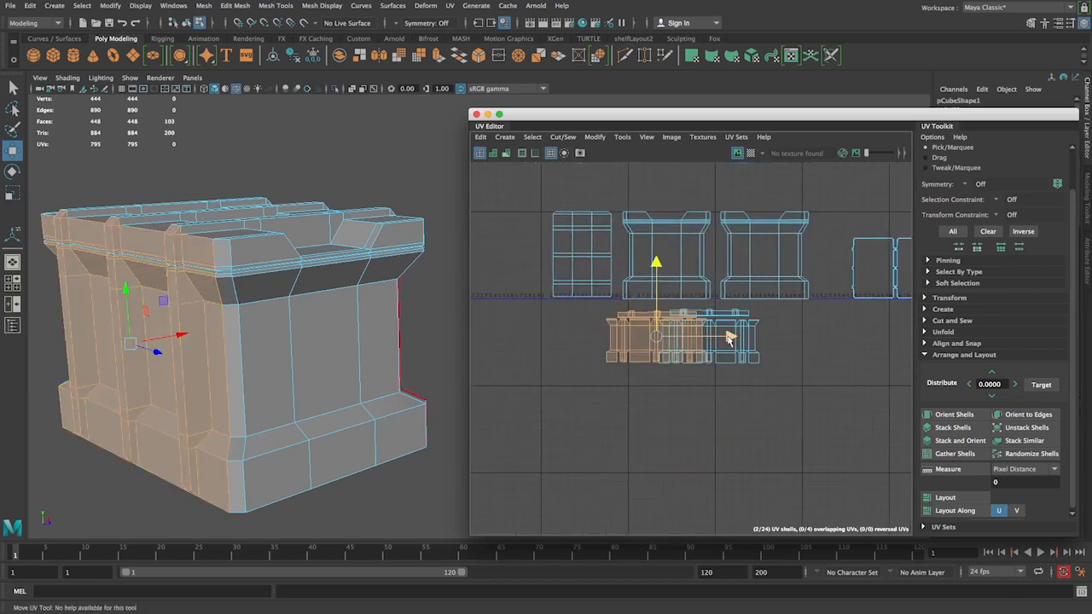
pyautogui.moveTo(729, 338); pyautogui.dragTo(674, 338)
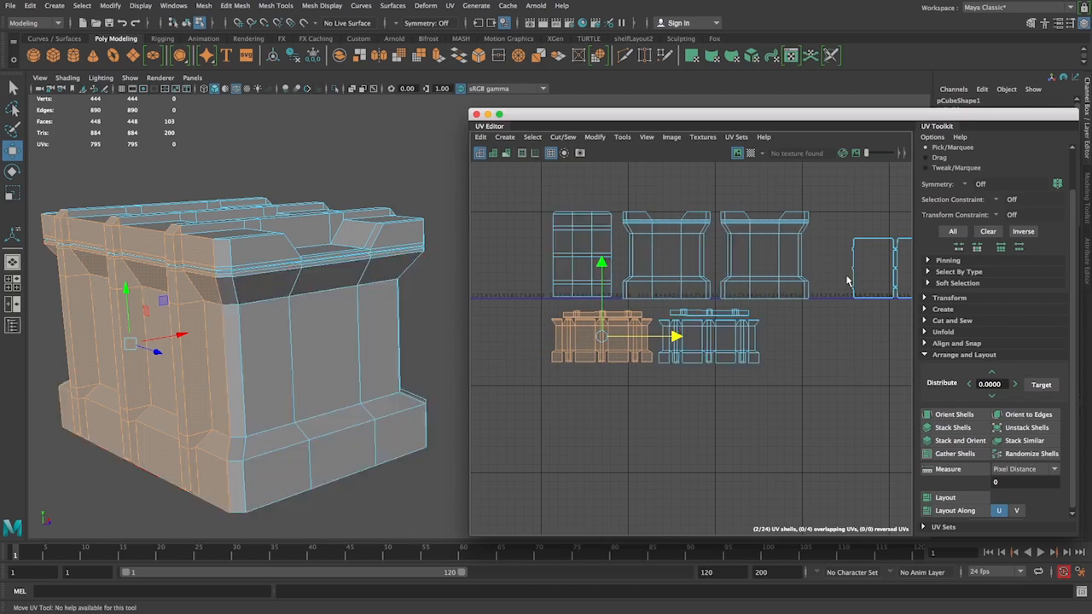
pyautogui.click(849, 354)
# - Select the lid's end-section shell on the crate and move it clear of the other lid shells into empty UV space
pyautogui.keyDown('alt'); pyautogui.moveTo(875, 367); pyautogui.dragTo(714, 324, button='right'); pyautogui.keyUp('alt')
pyautogui.keyDown('alt'); pyautogui.moveTo(770, 356); pyautogui.dragTo(694, 336, button='middle'); pyautogui.keyUp('alt')
pyautogui.keyDown('alt'); pyautogui.moveTo(555, 328); pyautogui.dragTo(632, 320, button='middle'); pyautogui.keyUp('alt')
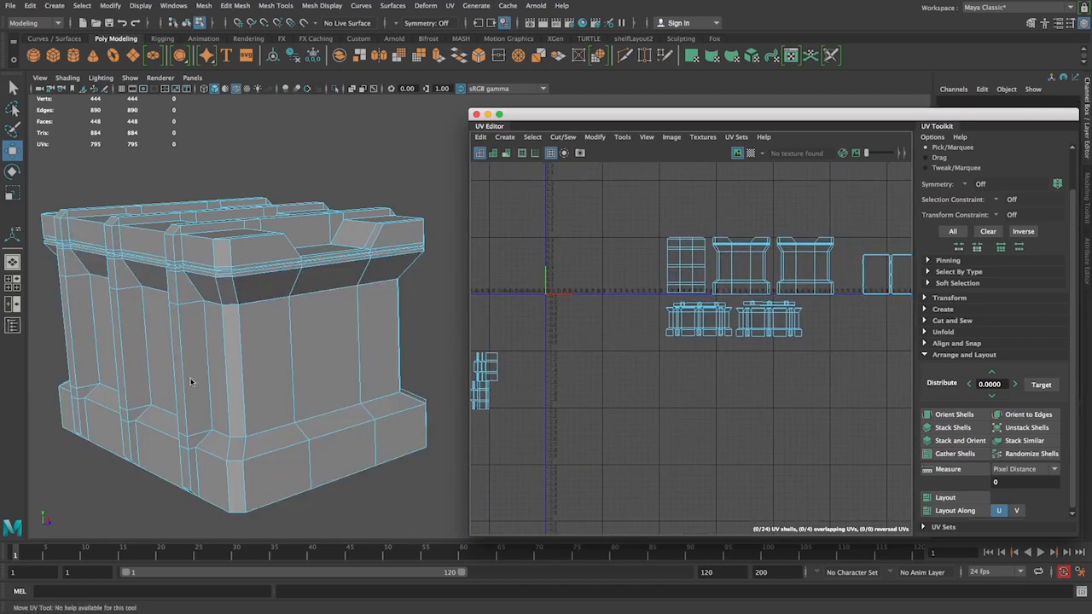
pyautogui.press('f')
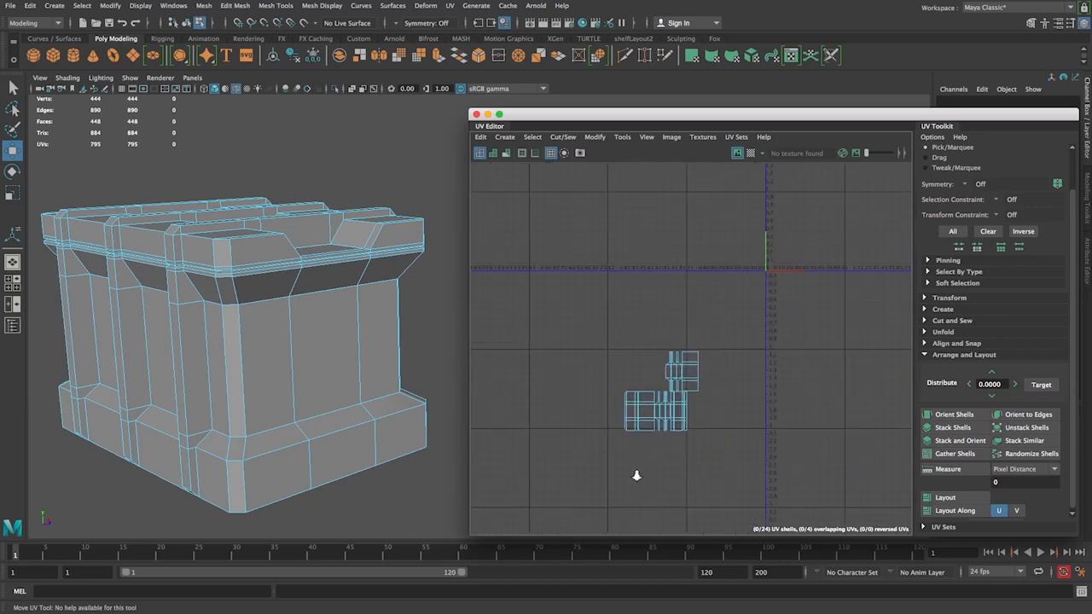
pyautogui.keyDown('alt'); pyautogui.moveTo(563, 384); pyautogui.dragTo(544, 400, button='middle'); pyautogui.keyUp('alt')
pyautogui.keyDown('alt'); pyautogui.moveTo(545, 400); pyautogui.dragTo(646, 458, button='right'); pyautogui.keyUp('alt')
pyautogui.keyDown('alt'); pyautogui.moveTo(681, 469); pyautogui.dragTo(574, 470, button='middle'); pyautogui.keyUp('alt')
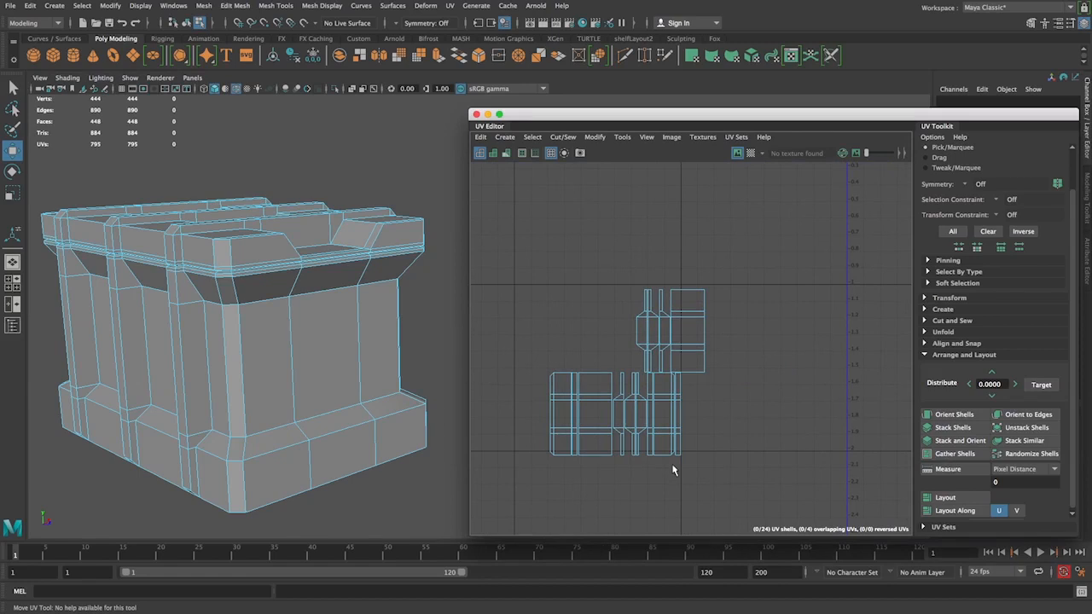
pyautogui.scroll(-2, 672, 470)
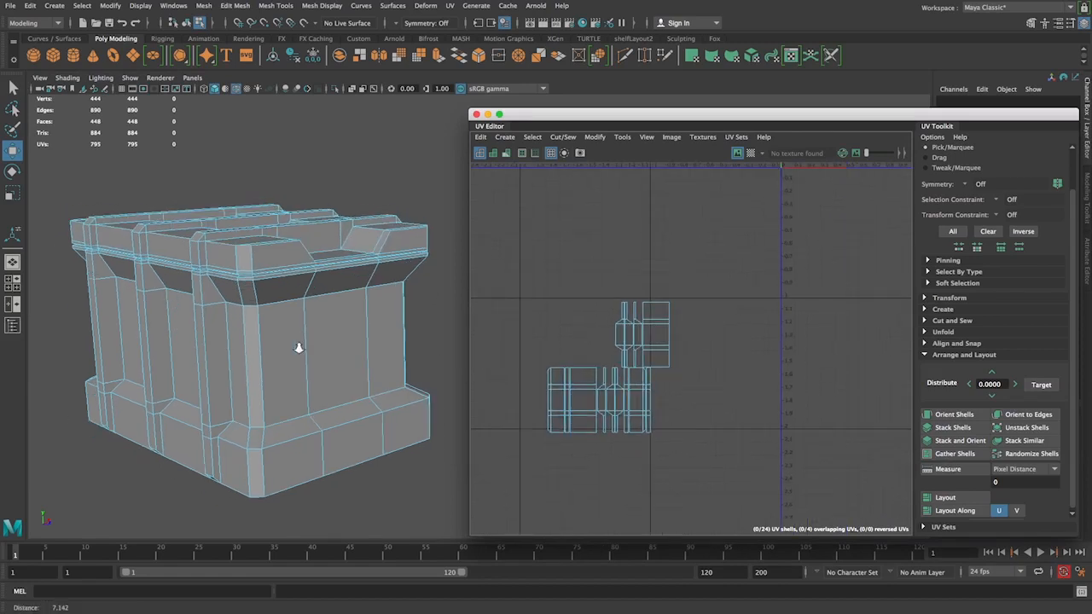
pyautogui.keyDown('alt'); pyautogui.moveTo(298, 344); pyautogui.dragTo(289, 264); pyautogui.keyUp('alt')
pyautogui.click(287, 251)
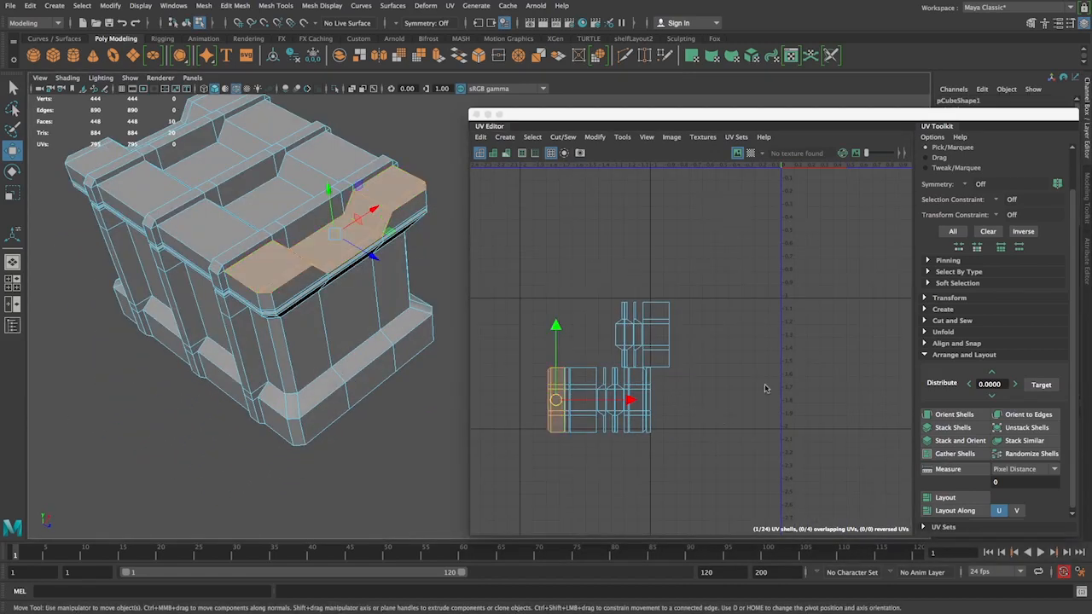
pyautogui.keyDown('alt'); pyautogui.moveTo(281, 359); pyautogui.dragTo(338, 359); pyautogui.keyUp('alt')
pyautogui.click(414, 233)
pyautogui.moveTo(695, 400); pyautogui.dragTo(854, 426)
pyautogui.keyDown('alt'); pyautogui.moveTo(812, 426); pyautogui.dragTo(680, 406, button='middle'); pyautogui.keyUp('alt')
pyautogui.scroll(3, 679, 406)
pyautogui.moveTo(735, 367); pyautogui.dragTo(801, 368)
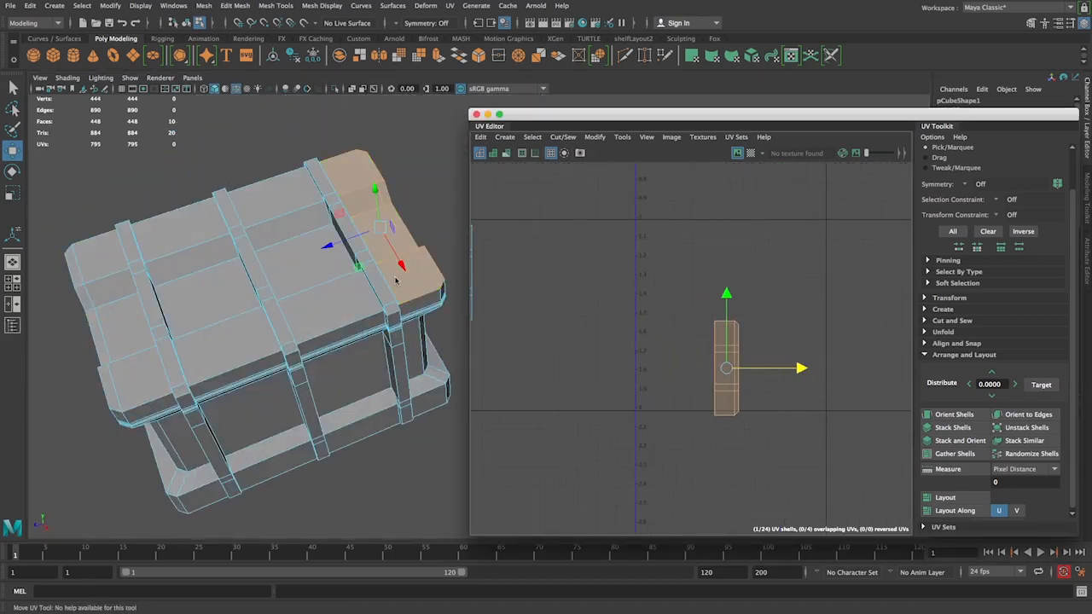
# - Move and sew the first lid strap's near side face onto the inner middle edge of the lid's end shell
pyautogui.keyDown('alt'); pyautogui.moveTo(392, 239); pyautogui.dragTo(315, 246); pyautogui.keyUp('alt')
pyautogui.keyDown('alt'); pyautogui.moveTo(315, 247); pyautogui.dragTo(326, 202, button='middle'); pyautogui.keyUp('alt')
pyautogui.keyDown('alt'); pyautogui.moveTo(327, 202); pyautogui.dragTo(406, 357, button='right'); pyautogui.keyUp('alt')
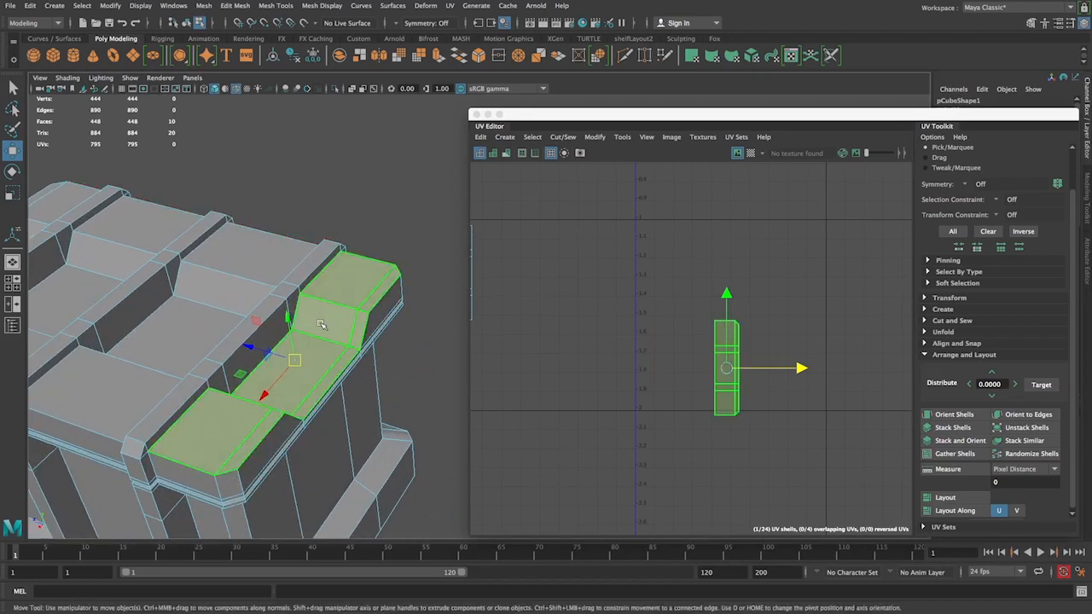
pyautogui.click(705, 418)
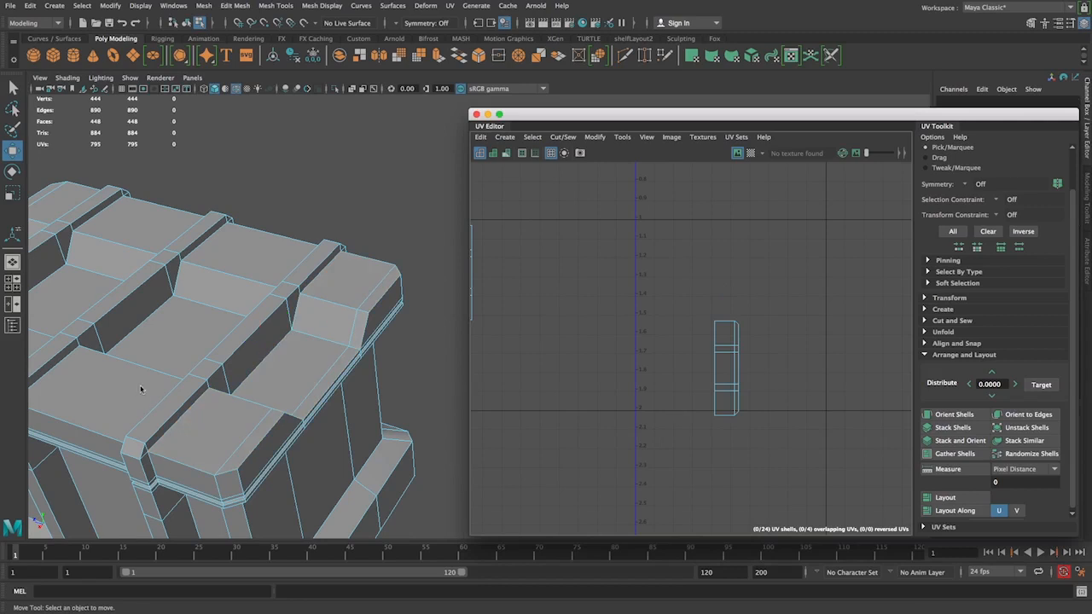
pyautogui.moveTo(729, 381); pyautogui.dragTo(714, 323, button='right')
pyautogui.click(716, 362)
pyautogui.scroll(5, 765, 424)
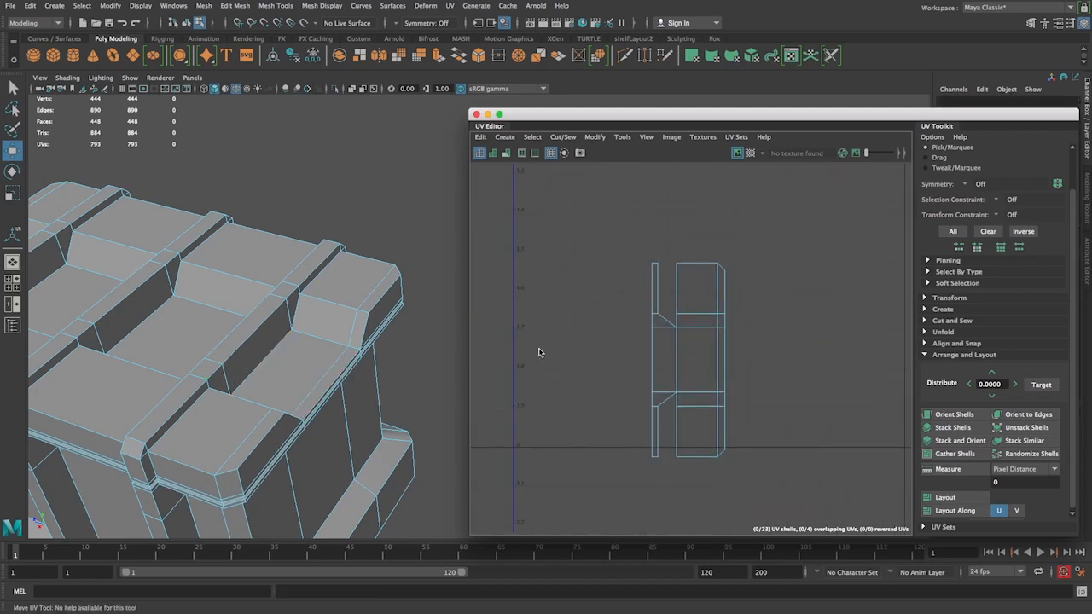
# - Move and sew the first lid strap's top face and far side face onto the lid shell along their full edges
pyautogui.click(651, 432)
pyautogui.keyDown('shift'); pyautogui.doubleClick(651, 302); pyautogui.keyUp('shift')
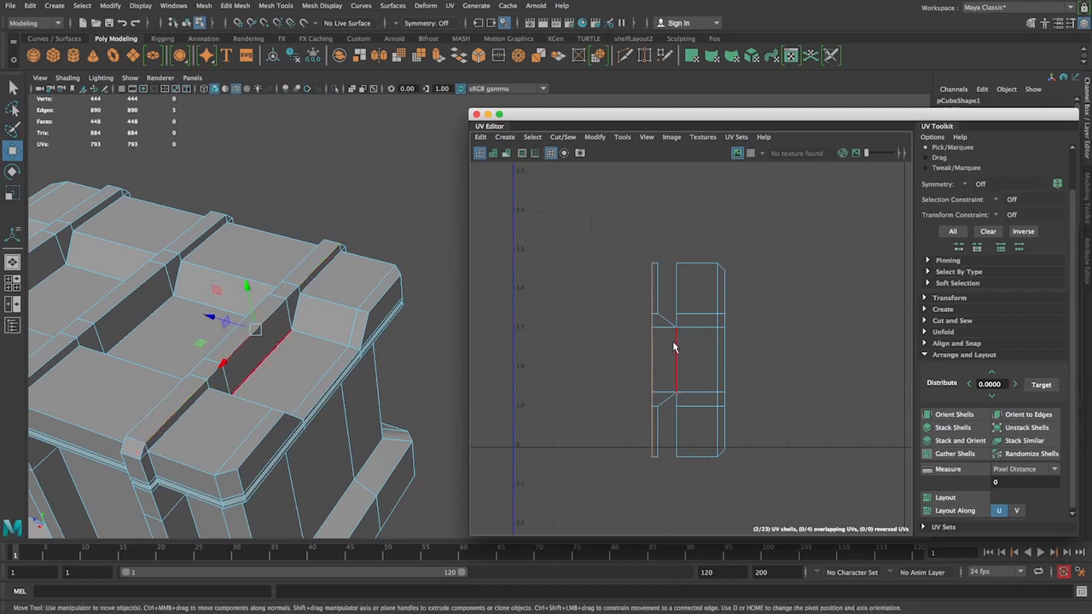
pyautogui.keyDown('shift'); pyautogui.moveTo(651, 344); pyautogui.dragTo(621, 319, button='right'); pyautogui.keyUp('shift')
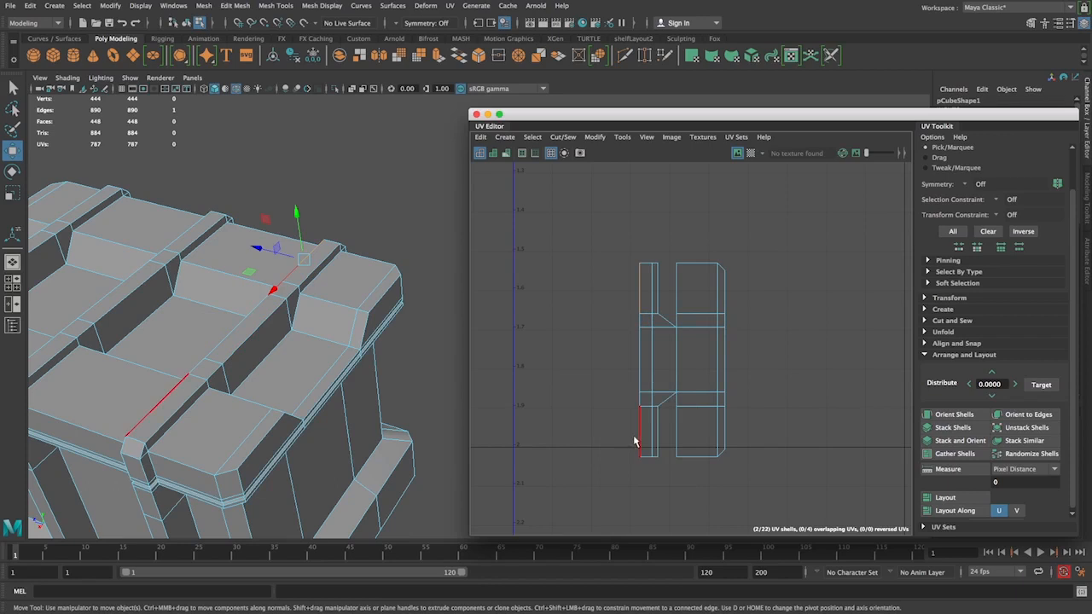
pyautogui.keyDown('shift'); pyautogui.click(634, 438); pyautogui.keyUp('shift')
pyautogui.press('g')
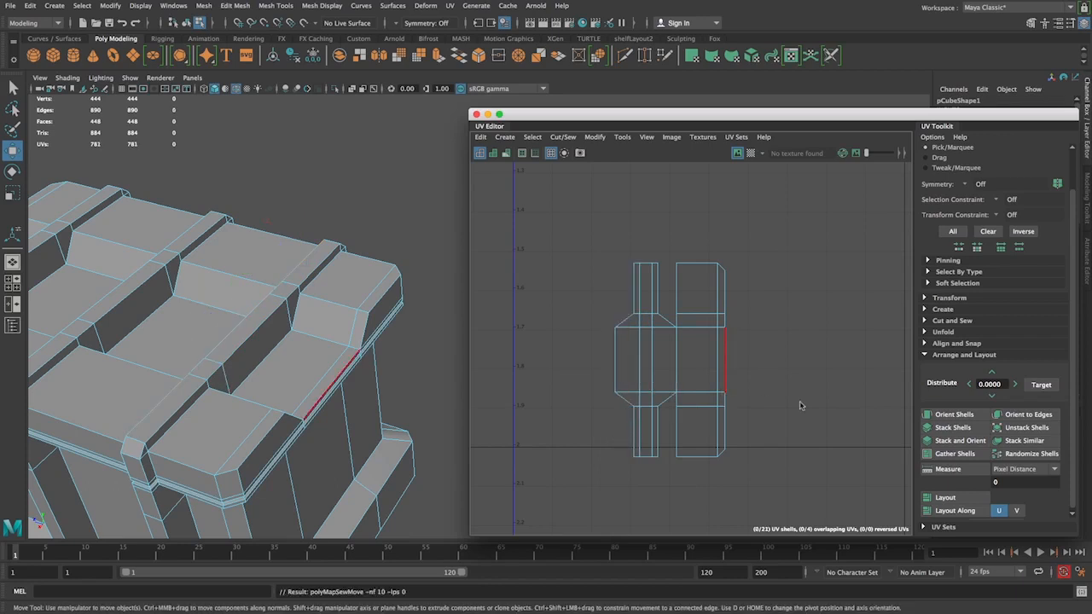
# - Move and sew the first wide lid panel onto the strap's middle edge, and the middle strap's near side face onto that panel
pyautogui.keyDown('alt'); pyautogui.moveTo(806, 399); pyautogui.dragTo(675, 364, button='right'); pyautogui.keyUp('alt')
pyautogui.keyDown('alt'); pyautogui.moveTo(674, 363); pyautogui.dragTo(695, 319, button='middle'); pyautogui.keyUp('alt')
pyautogui.click(695, 320)
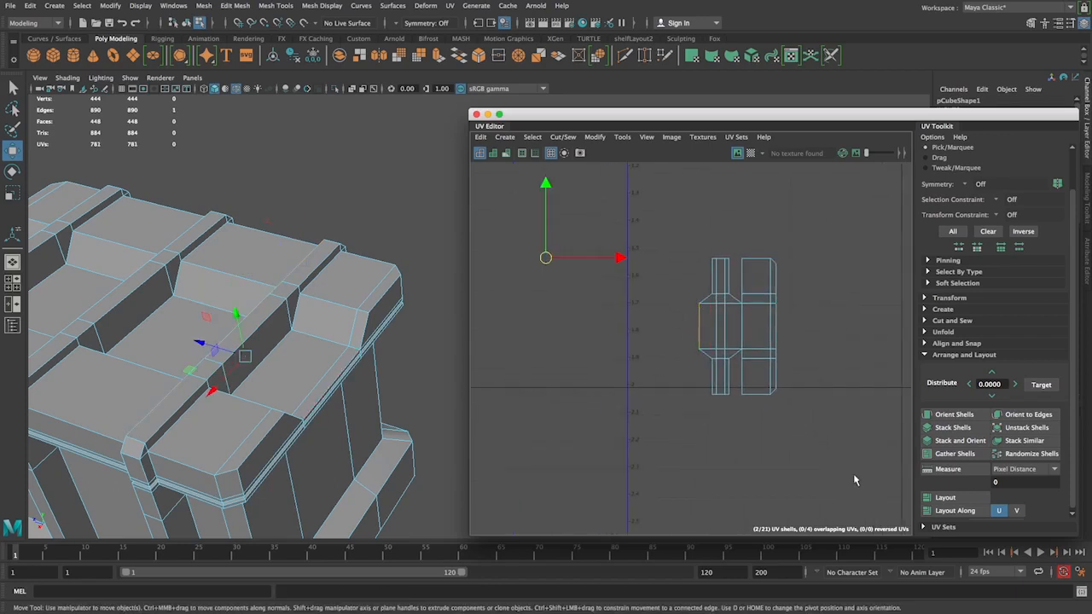
pyautogui.press('g')
pyautogui.keyDown('alt'); pyautogui.moveTo(599, 338); pyautogui.dragTo(675, 441, button='right'); pyautogui.keyUp('alt')
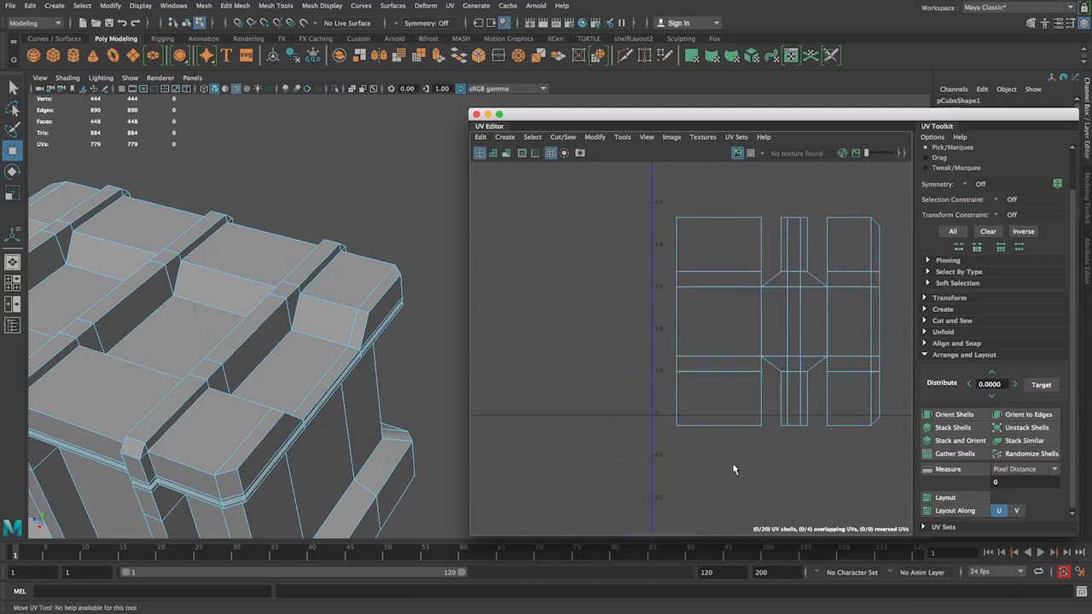
pyautogui.click(676, 312)
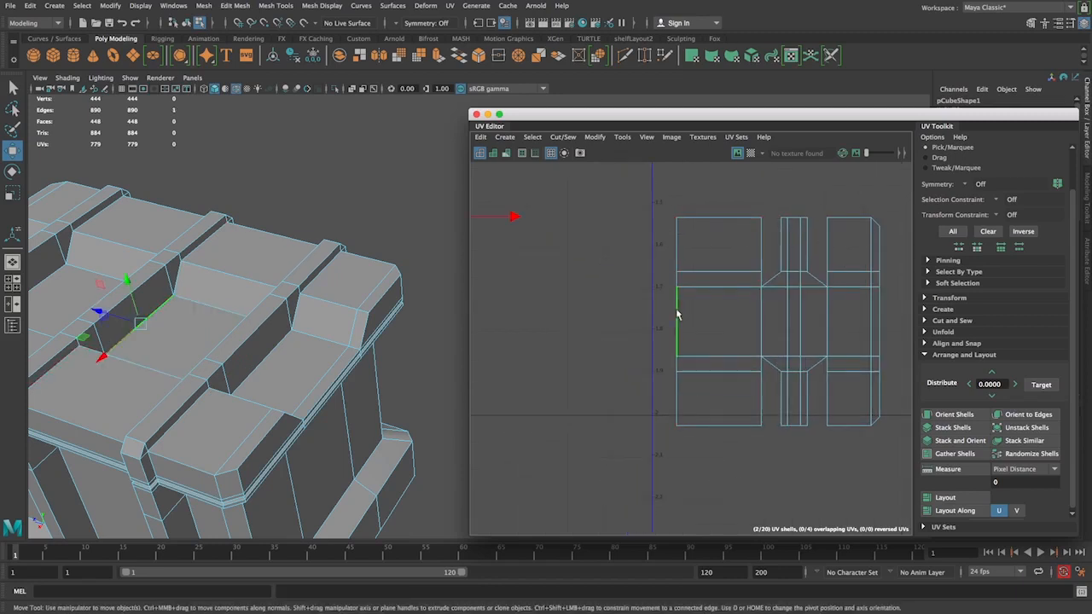
pyautogui.press('g')
# - Move and sew the middle strap's top face and far side face onto the lid shell along their full edges
pyautogui.click(650, 249)
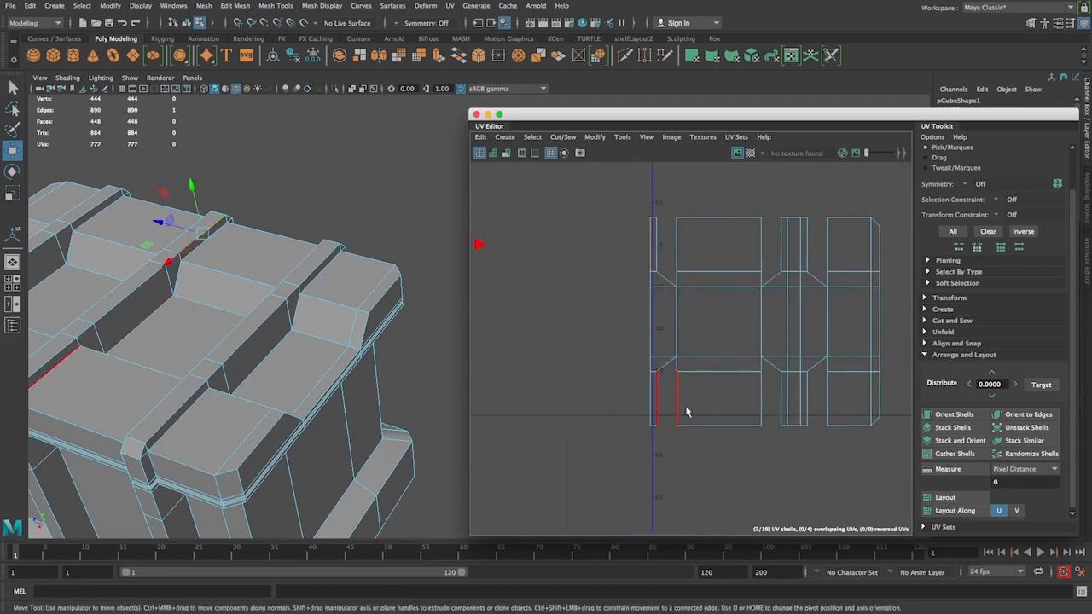
pyautogui.keyDown('shift'); pyautogui.doubleClick(650, 382); pyautogui.keyUp('shift')
pyautogui.press('g')
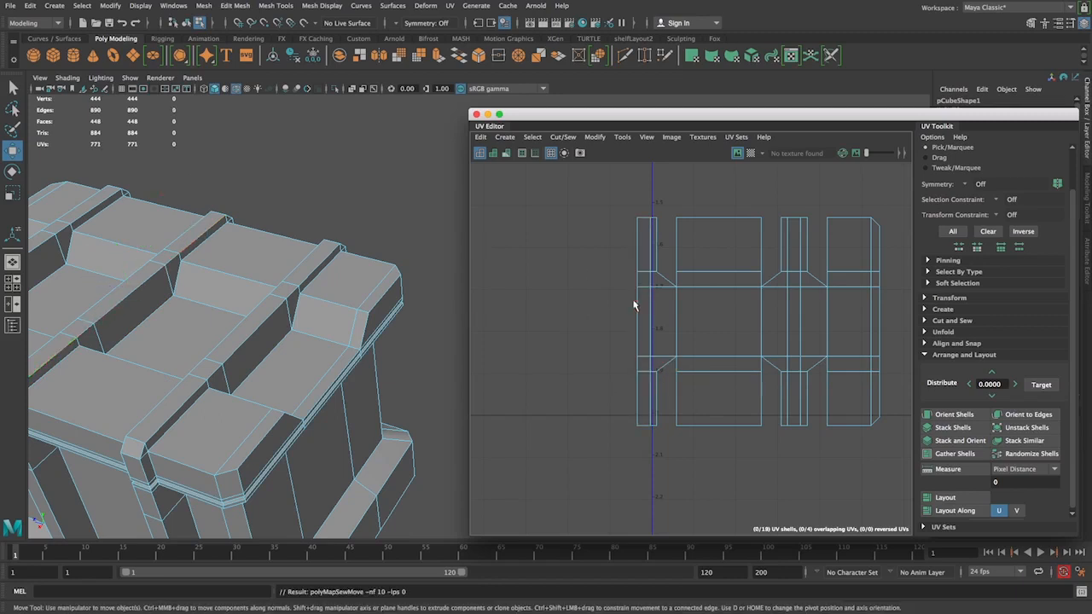
pyautogui.click(639, 256)
pyautogui.keyDown('shift'); pyautogui.doubleClick(637, 378); pyautogui.keyUp('shift')
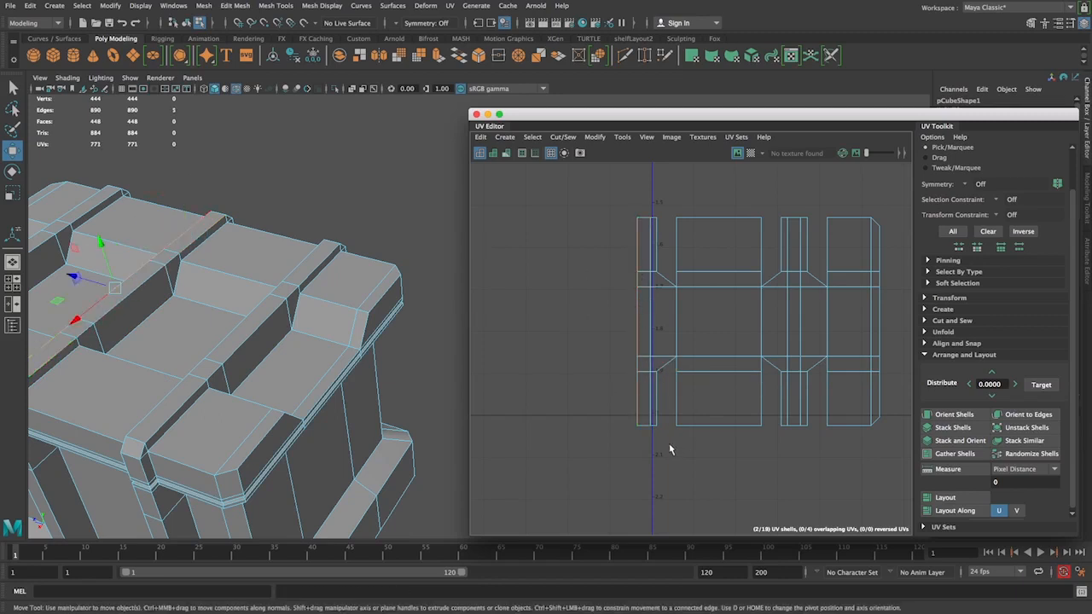
pyautogui.press('g')
# - Move and sew the second wide lid panel onto the middle strap, and the last strap's near side face onto that panel
pyautogui.click(609, 315)
pyautogui.press('g')
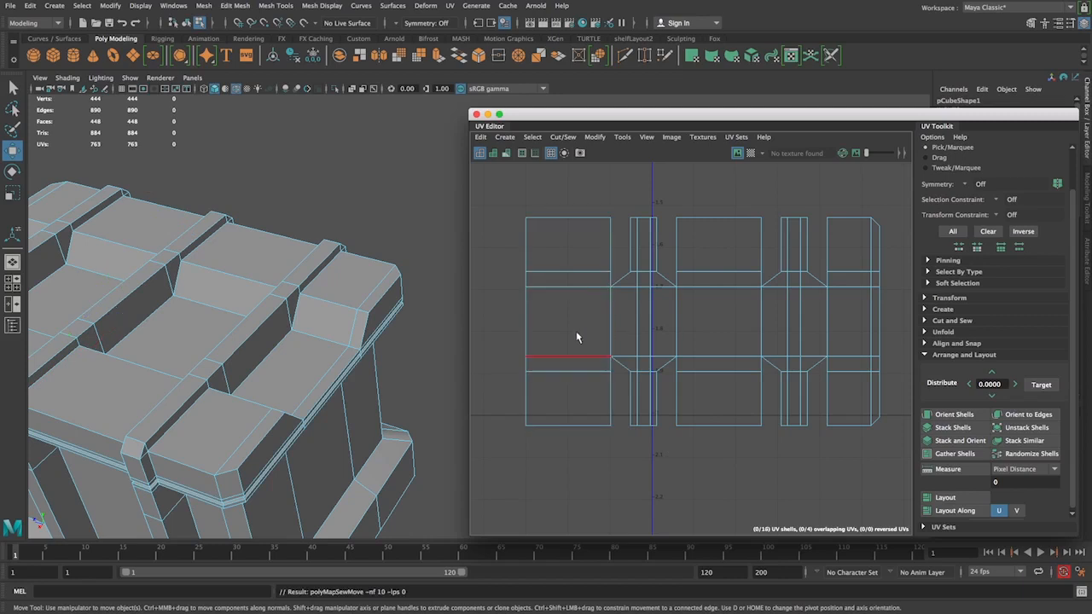
pyautogui.scroll(-1, 577, 333)
pyautogui.keyDown('alt'); pyautogui.moveTo(577, 333); pyautogui.dragTo(668, 318, button='middle'); pyautogui.keyUp('alt')
pyautogui.press('w')
pyautogui.keyDown('shift'); pyautogui.doubleClick(638, 378); pyautogui.keyUp('shift')
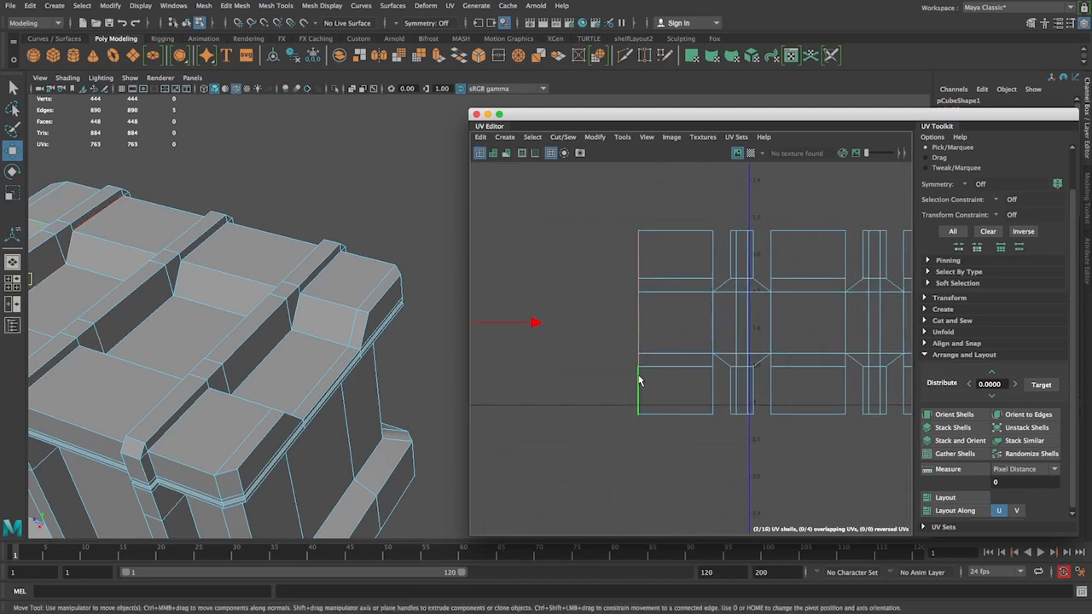
pyautogui.click(662, 317)
pyautogui.click(638, 314)
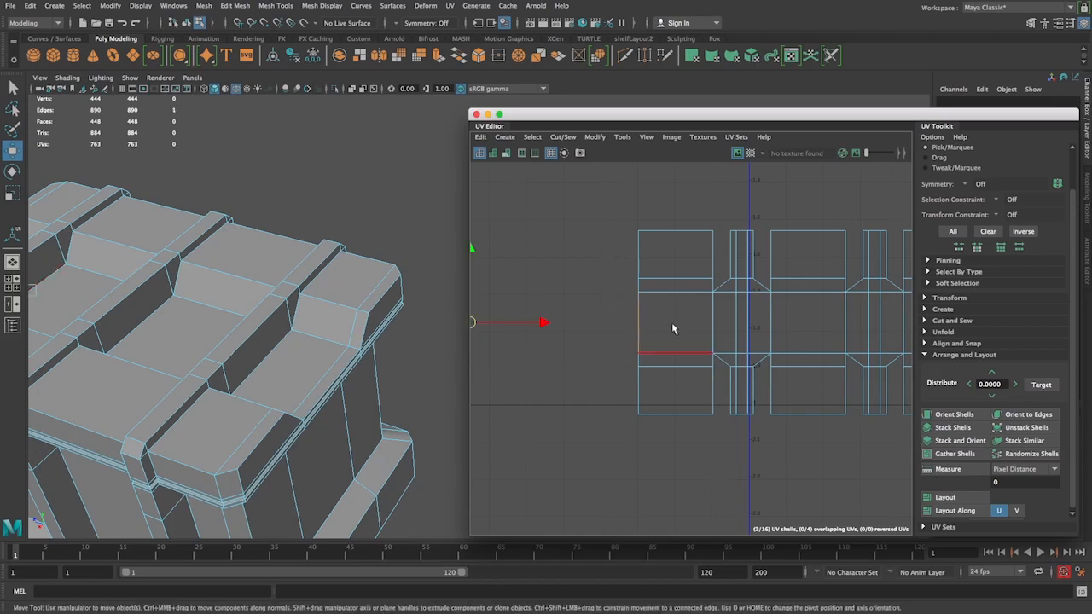
pyautogui.press('g')
# - Move and sew the last strap's top face onto the outer edges of its near side face
pyautogui.moveTo(585, 228); pyautogui.dragTo(615, 406)
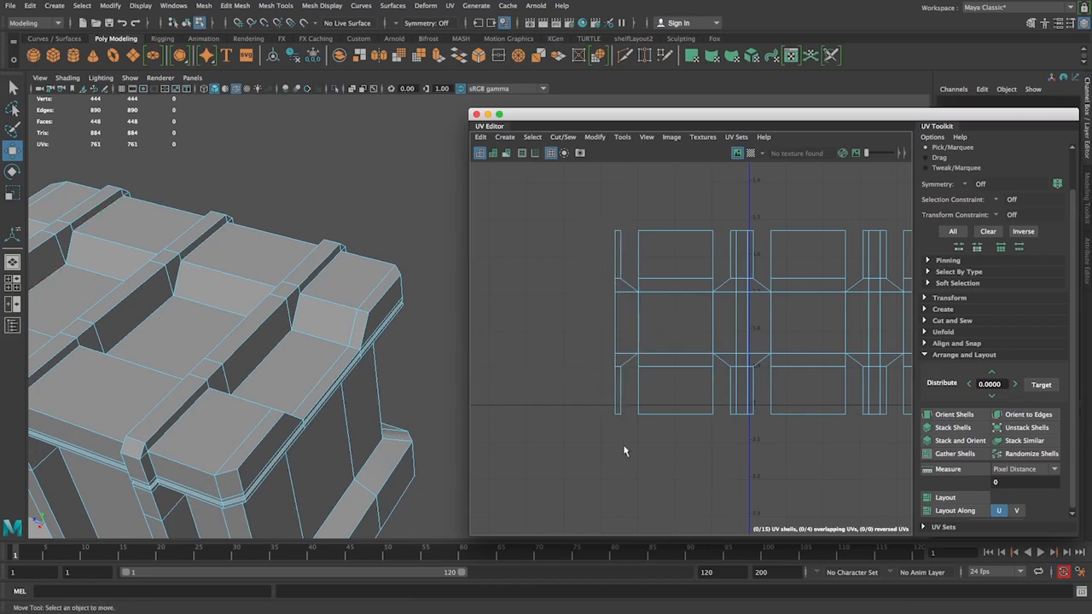
pyautogui.click(616, 262)
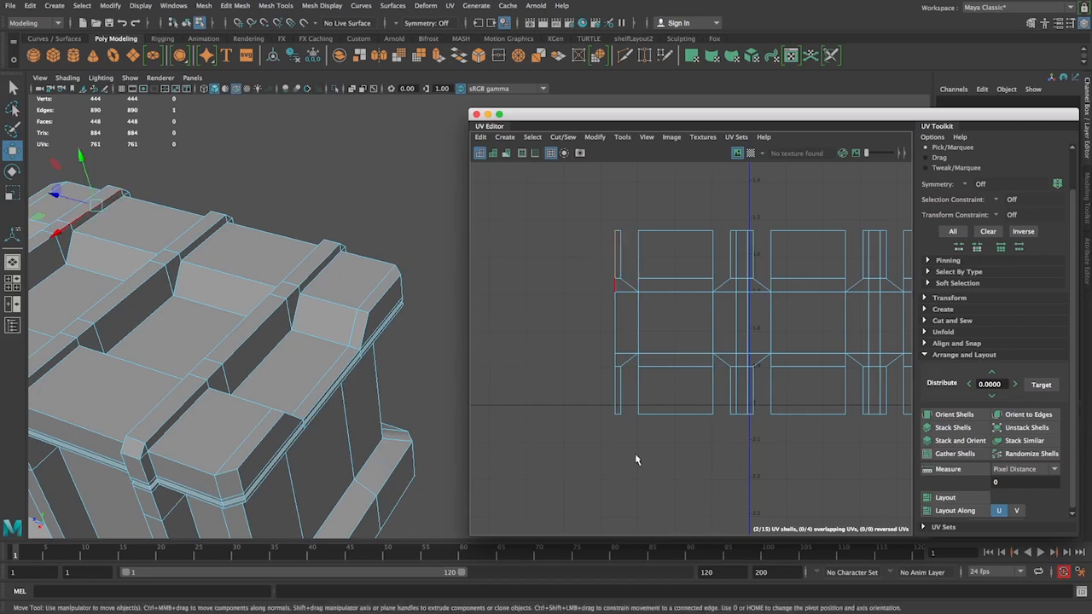
pyautogui.keyDown('shift'); pyautogui.click(614, 400); pyautogui.keyUp('shift')
pyautogui.press('g')
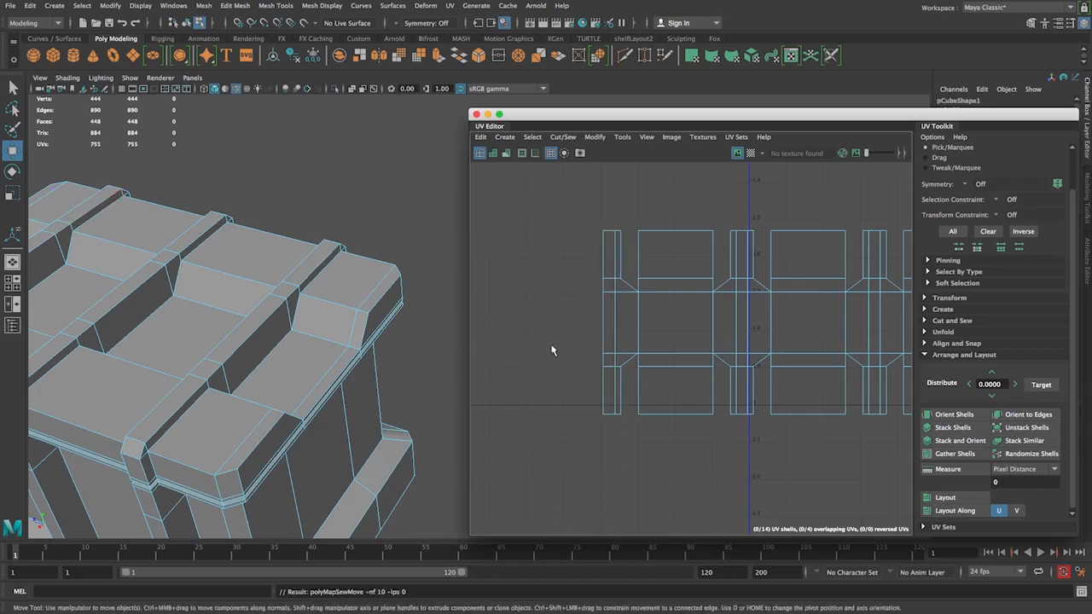
# - Move and sew the last strap's far side face onto its top face, and the remaining lid end section onto that side face
pyautogui.click(602, 260)
pyautogui.click(601, 407)
pyautogui.click(602, 408)
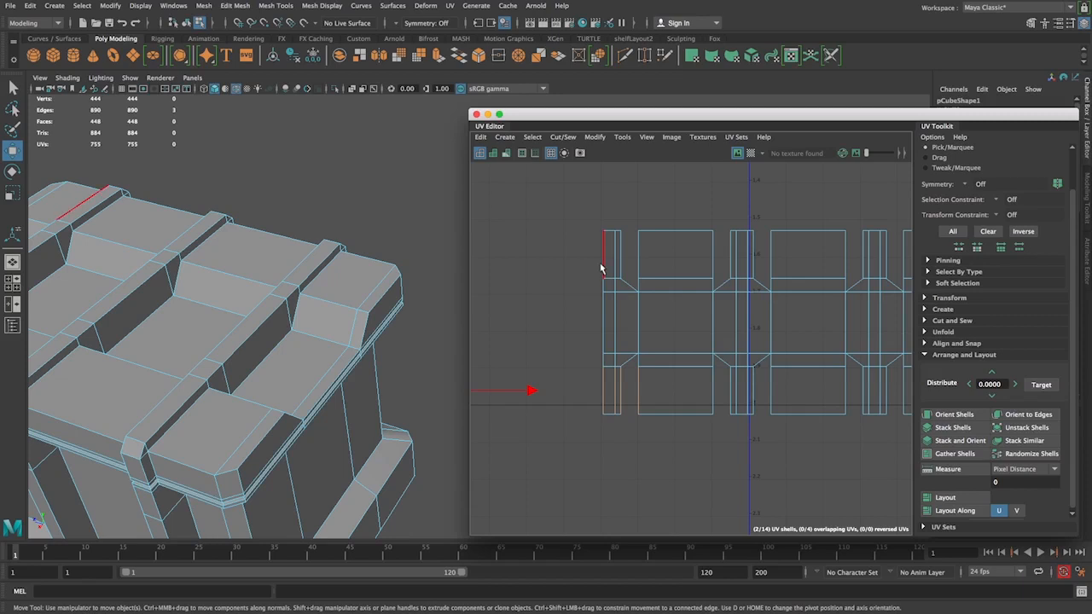
pyautogui.keyDown('shift'); pyautogui.click(604, 389); pyautogui.keyUp('shift')
pyautogui.press('g')
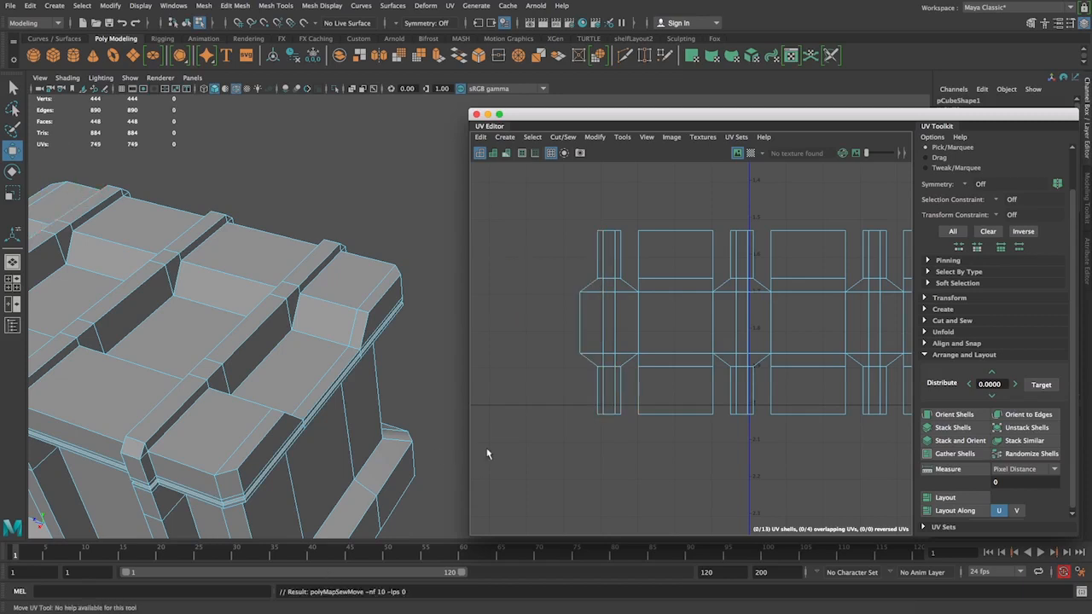
pyautogui.click(579, 323)
pyautogui.press('g')
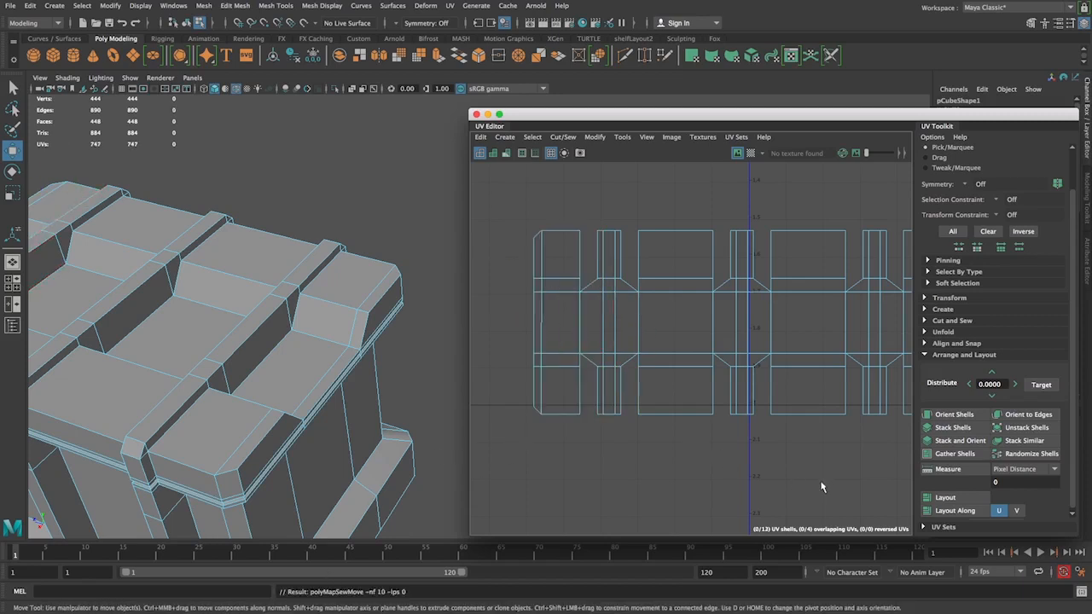
# - Select the fully sewn lid shell and raise it in UV space, level with the row of long-side shells
pyautogui.keyDown('alt'); pyautogui.moveTo(844, 463); pyautogui.dragTo(478, 341, button='right'); pyautogui.keyUp('alt')
pyautogui.keyDown('alt'); pyautogui.moveTo(768, 404); pyautogui.dragTo(582, 318, button='middle'); pyautogui.keyUp('alt')
pyautogui.keyDown('alt'); pyautogui.moveTo(725, 359); pyautogui.dragTo(580, 350, button='right'); pyautogui.keyUp('alt')
pyautogui.keyDown('alt'); pyautogui.moveTo(806, 359); pyautogui.dragTo(658, 415, button='middle'); pyautogui.keyUp('alt')
pyautogui.keyDown('alt'); pyautogui.moveTo(772, 401); pyautogui.dragTo(722, 400, button='right'); pyautogui.keyUp('alt')
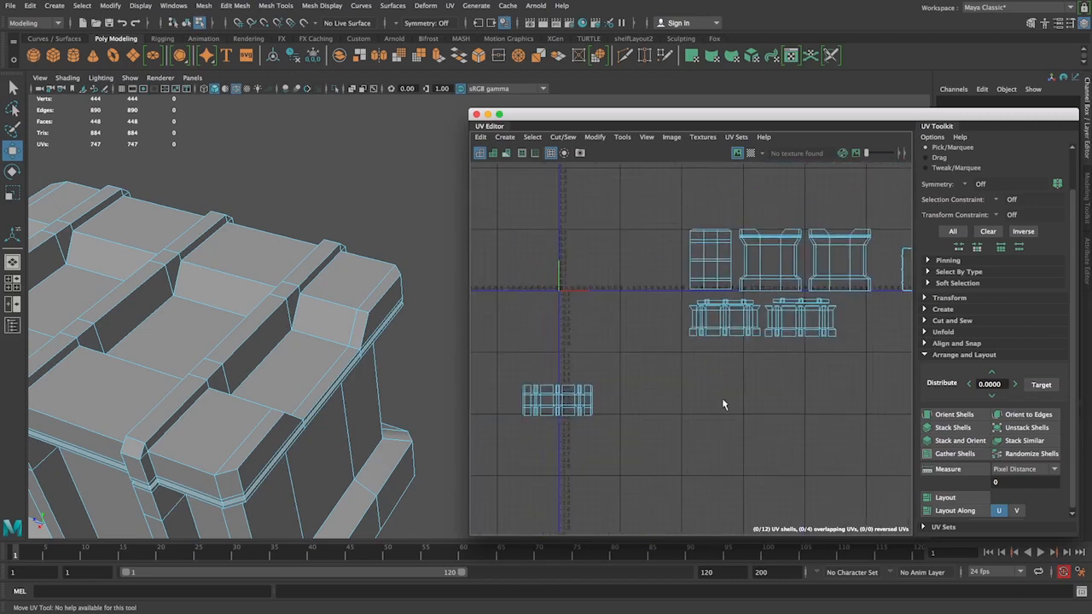
pyautogui.keyDown('alt'); pyautogui.moveTo(723, 400); pyautogui.dragTo(727, 405, button='middle'); pyautogui.keyUp('alt')
pyautogui.moveTo(715, 480); pyautogui.dragTo(473, 355)
pyautogui.click(667, 280)
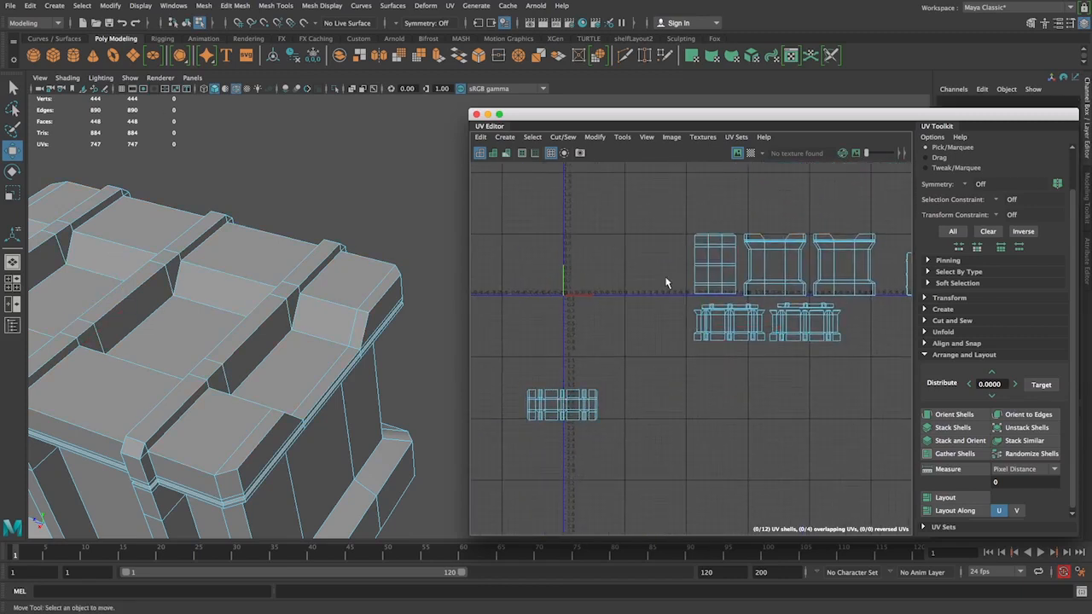
pyautogui.keyDown('alt'); pyautogui.moveTo(667, 282); pyautogui.dragTo(634, 263, button='right'); pyautogui.keyUp('alt')
pyautogui.keyDown('alt'); pyautogui.moveTo(635, 263); pyautogui.dragTo(626, 302, button='middle'); pyautogui.keyUp('alt')
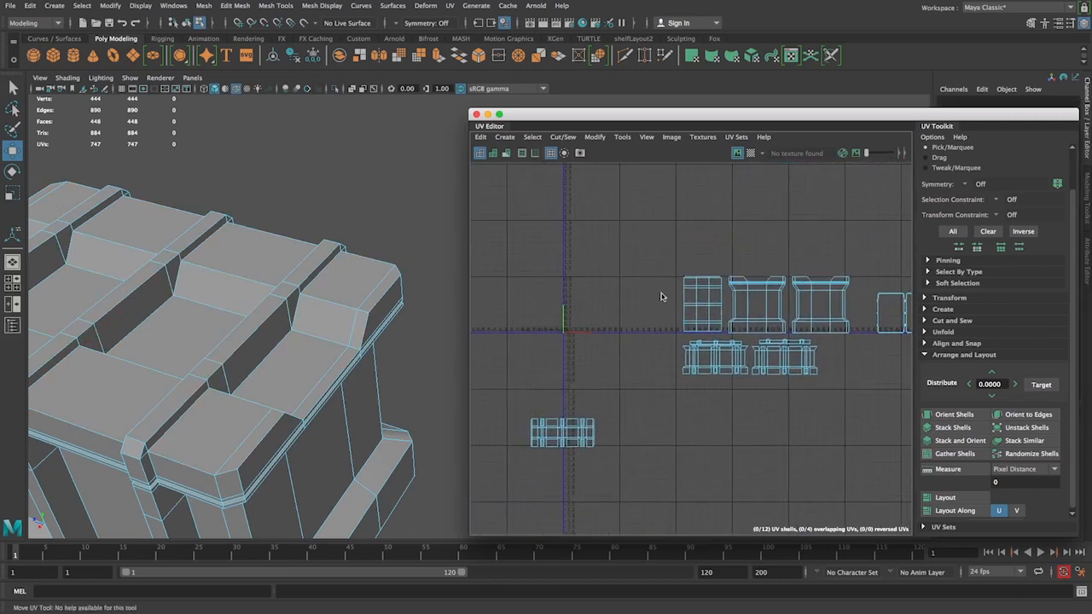
pyautogui.keyDown('alt'); pyautogui.moveTo(609, 426); pyautogui.dragTo(604, 377, button='middle'); pyautogui.keyUp('alt')
pyautogui.keyDown('alt'); pyautogui.moveTo(604, 377); pyautogui.dragTo(645, 415, button='right'); pyautogui.keyUp('alt')
pyautogui.rightClick(535, 400)
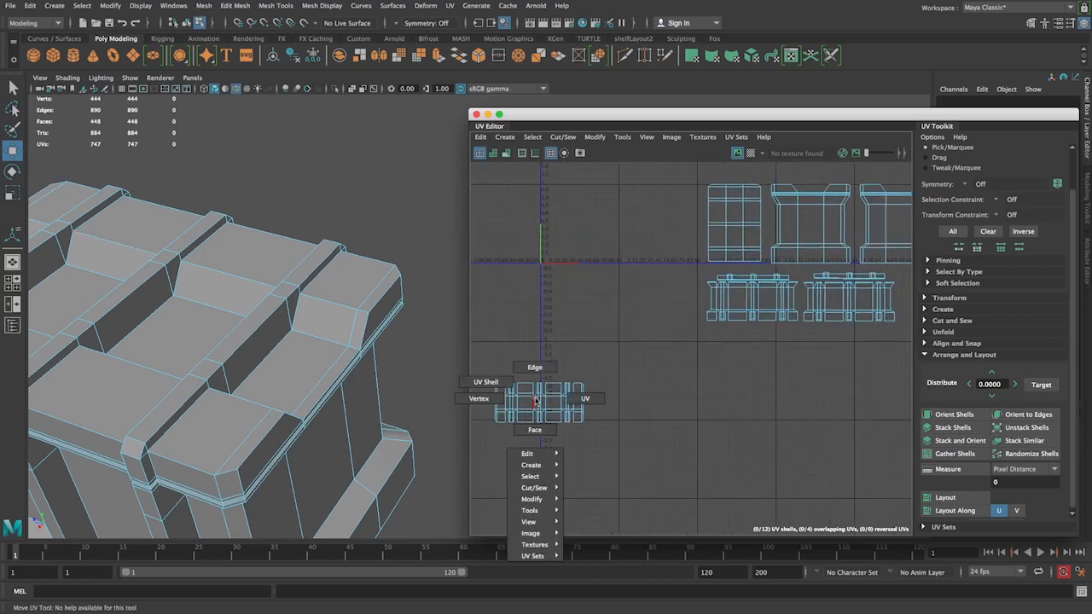
pyautogui.rightClick(578, 414)
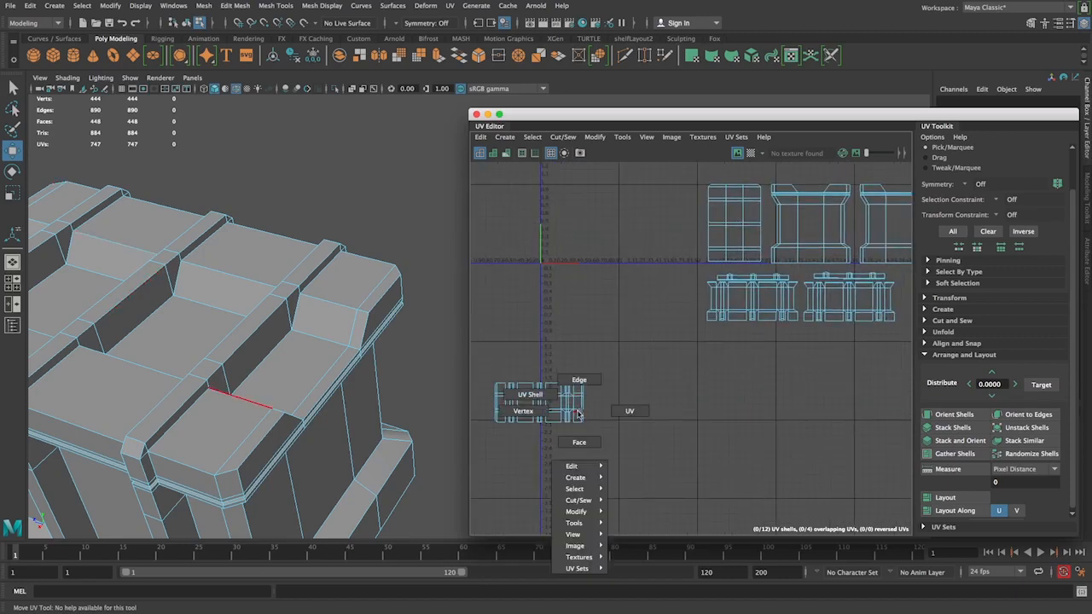
pyautogui.click(529, 394)
pyautogui.click(556, 414)
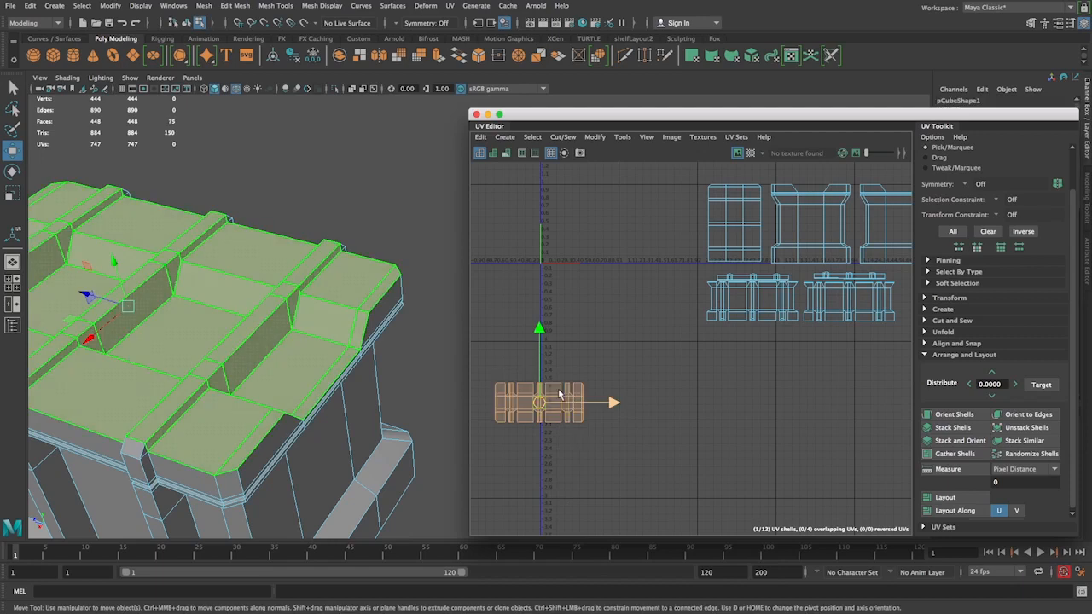
pyautogui.moveTo(540, 373); pyautogui.dragTo(541, 281)
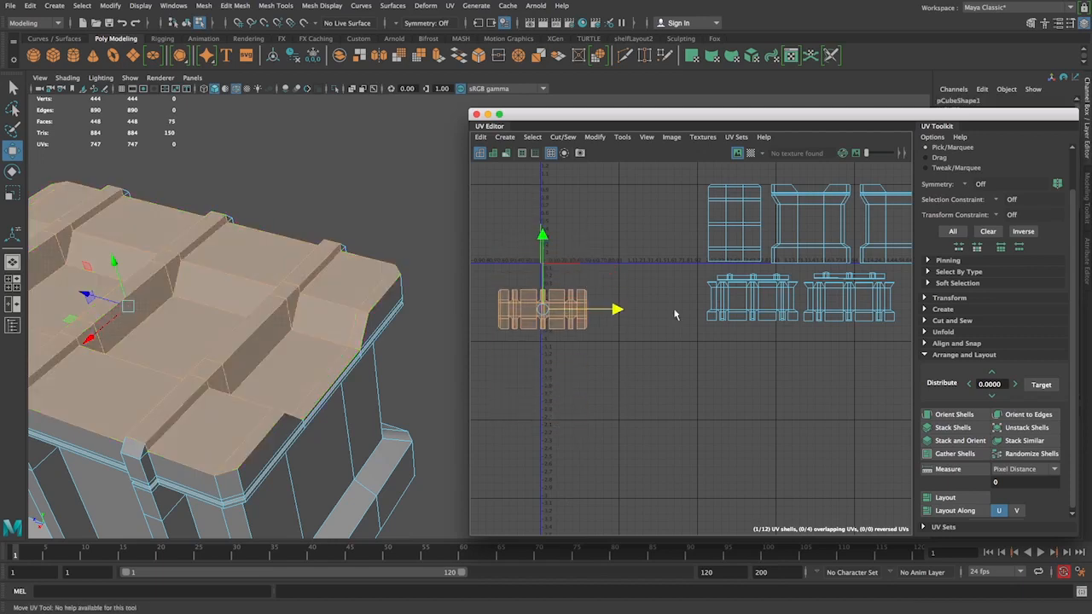
# - Move the lid-top UV shell toward the other shells and slightly up, just below the horizontal UV axis
pyautogui.moveTo(584, 309); pyautogui.dragTo(668, 309)
pyautogui.moveTo(625, 237); pyautogui.dragTo(626, 218)
pyautogui.click(662, 339)
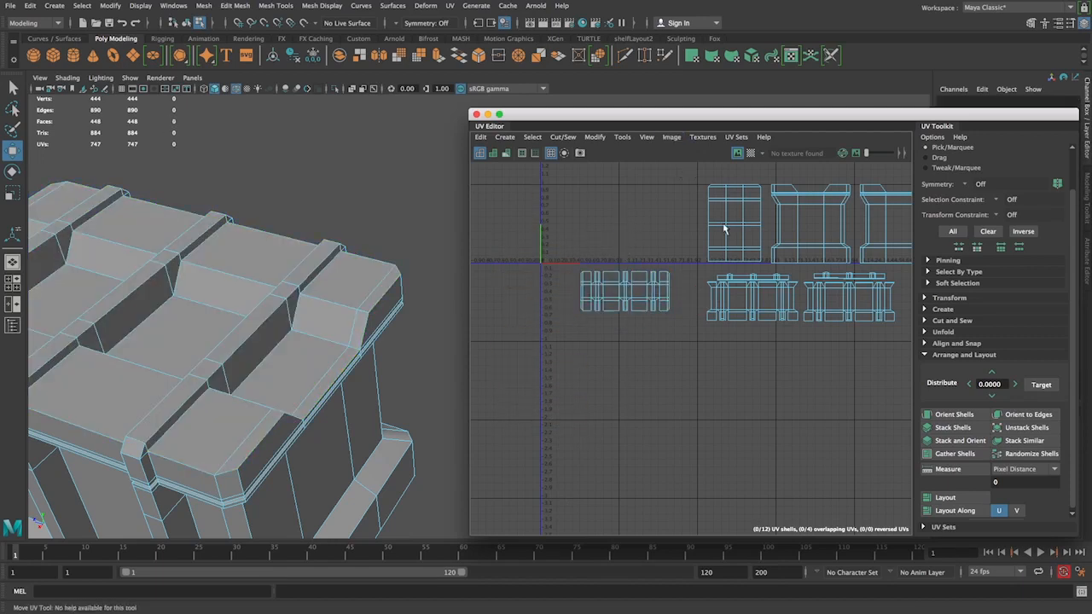
pyautogui.keyDown('alt'); pyautogui.moveTo(724, 227); pyautogui.dragTo(613, 266, button='middle'); pyautogui.keyUp('alt')
pyautogui.keyDown('alt'); pyautogui.moveTo(739, 409); pyautogui.dragTo(777, 409, button='middle'); pyautogui.keyUp('alt')
pyautogui.keyDown('alt'); pyautogui.moveTo(581, 365); pyautogui.dragTo(631, 381, button='right'); pyautogui.keyUp('alt')
pyautogui.keyDown('alt'); pyautogui.moveTo(630, 381); pyautogui.dragTo(611, 395, button='middle'); pyautogui.keyUp('alt')
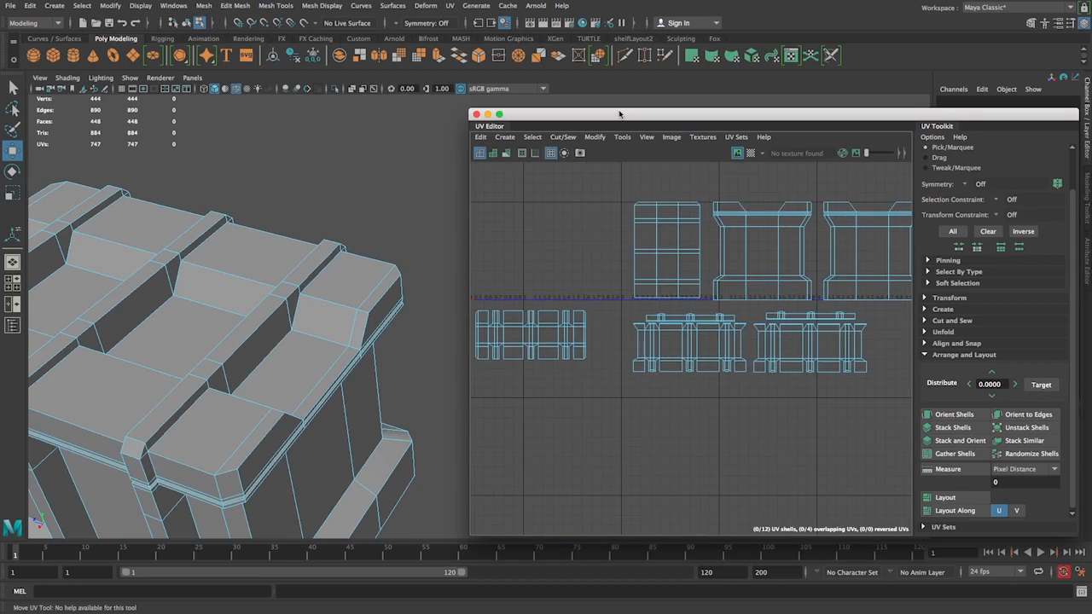
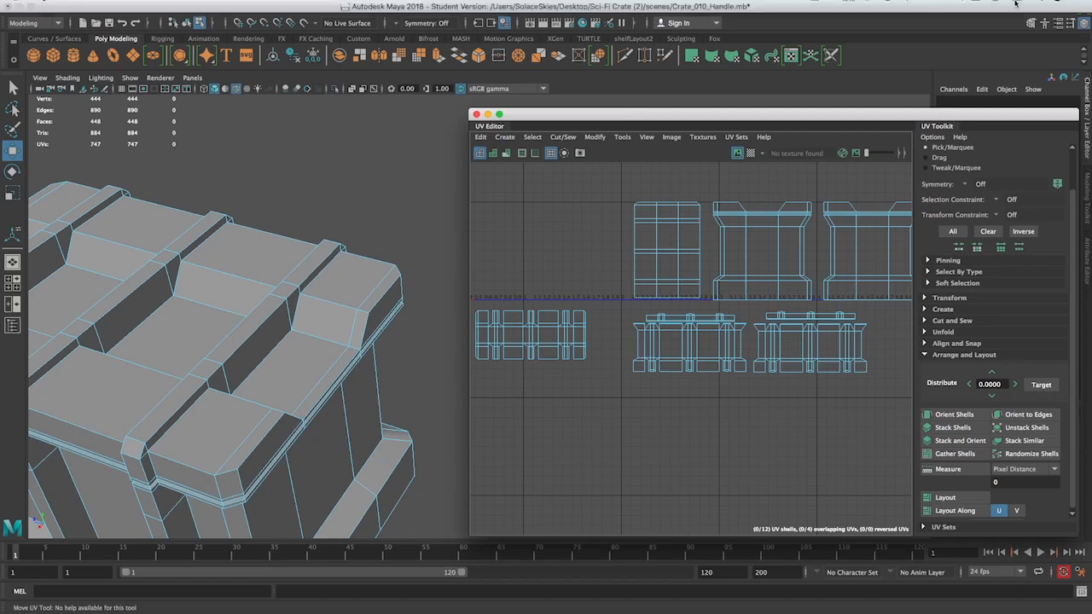
# - Examine the two thin frame-shaped UV shells of the lid rim, checking them in shaded display
pyautogui.keyDown('alt'); pyautogui.moveTo(760, 427); pyautogui.dragTo(665, 409, button='right'); pyautogui.keyUp('alt')
pyautogui.keyDown('alt'); pyautogui.moveTo(720, 418); pyautogui.dragTo(666, 406, button='middle'); pyautogui.keyUp('alt')
pyautogui.keyDown('alt'); pyautogui.moveTo(666, 406); pyautogui.dragTo(630, 396, button='right'); pyautogui.keyUp('alt')
pyautogui.keyDown('alt'); pyautogui.moveTo(629, 396); pyautogui.dragTo(560, 407, button='middle'); pyautogui.keyUp('alt')
pyautogui.moveTo(776, 256); pyautogui.dragTo(857, 374)
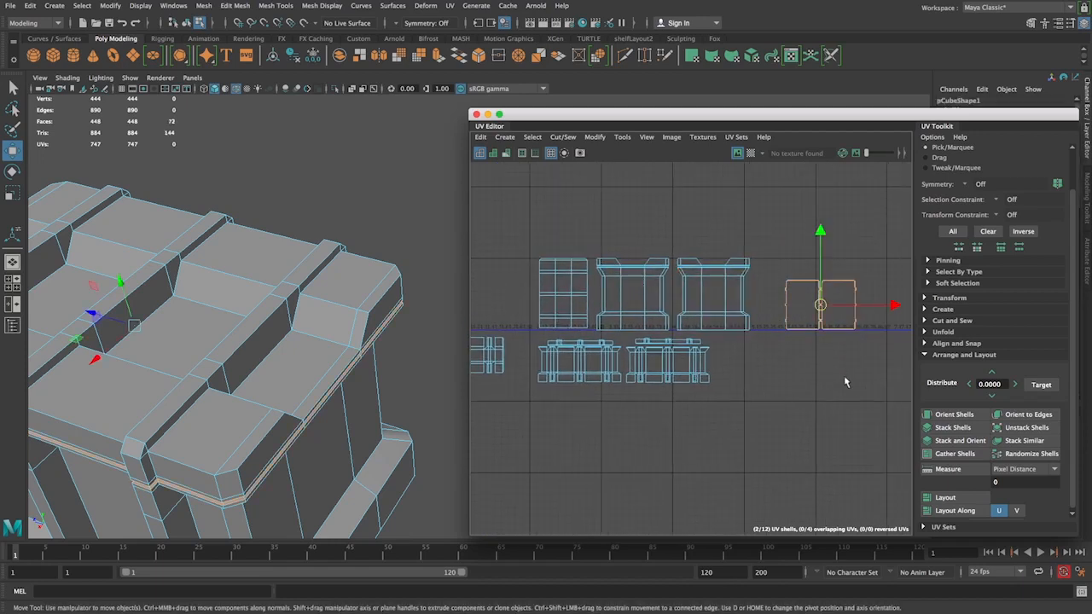
pyautogui.click(843, 377)
pyautogui.keyDown('alt'); pyautogui.moveTo(819, 358); pyautogui.dragTo(839, 404, button='right'); pyautogui.keyUp('alt')
pyautogui.keyDown('alt'); pyautogui.moveTo(839, 404); pyautogui.dragTo(691, 401, button='middle'); pyautogui.keyUp('alt')
pyautogui.keyDown('alt'); pyautogui.moveTo(691, 400); pyautogui.dragTo(772, 447, button='right'); pyautogui.keyUp('alt')
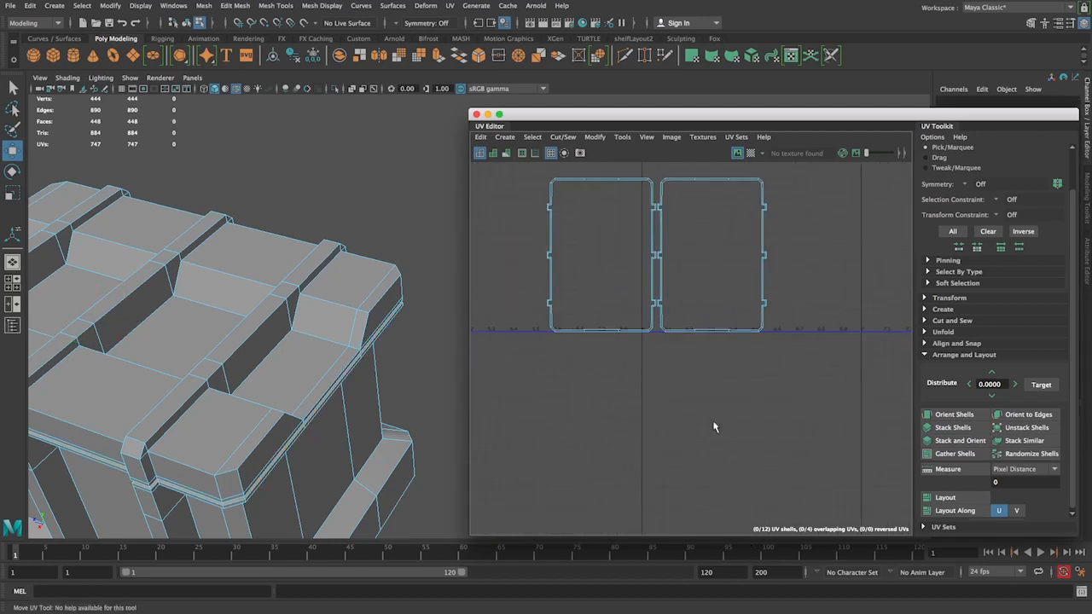
pyautogui.keyDown('alt'); pyautogui.moveTo(753, 419); pyautogui.dragTo(793, 499, button='middle'); pyautogui.keyUp('alt')
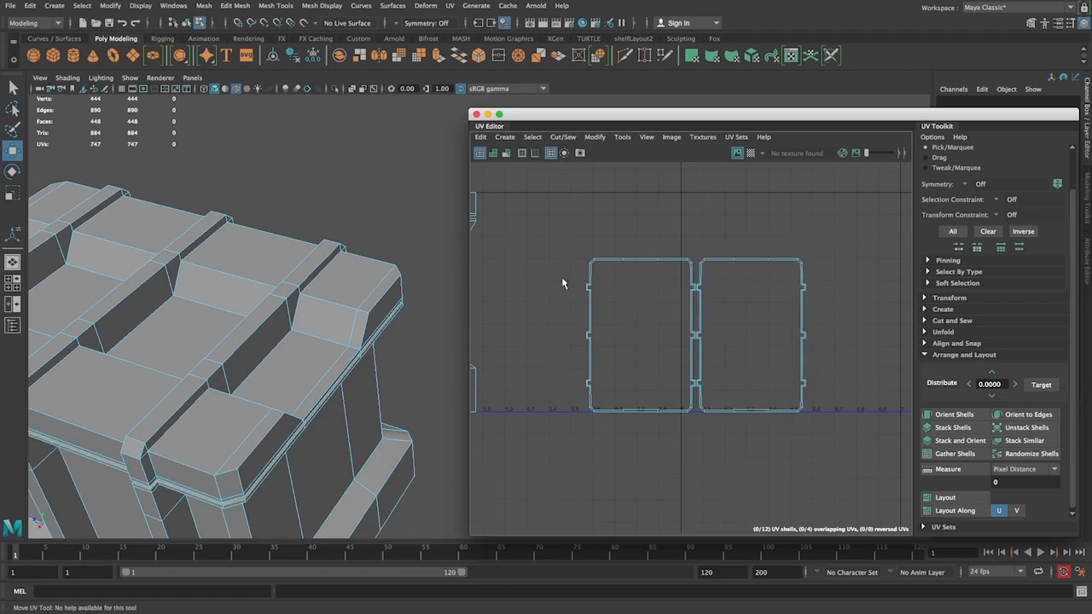
pyautogui.click(492, 154)
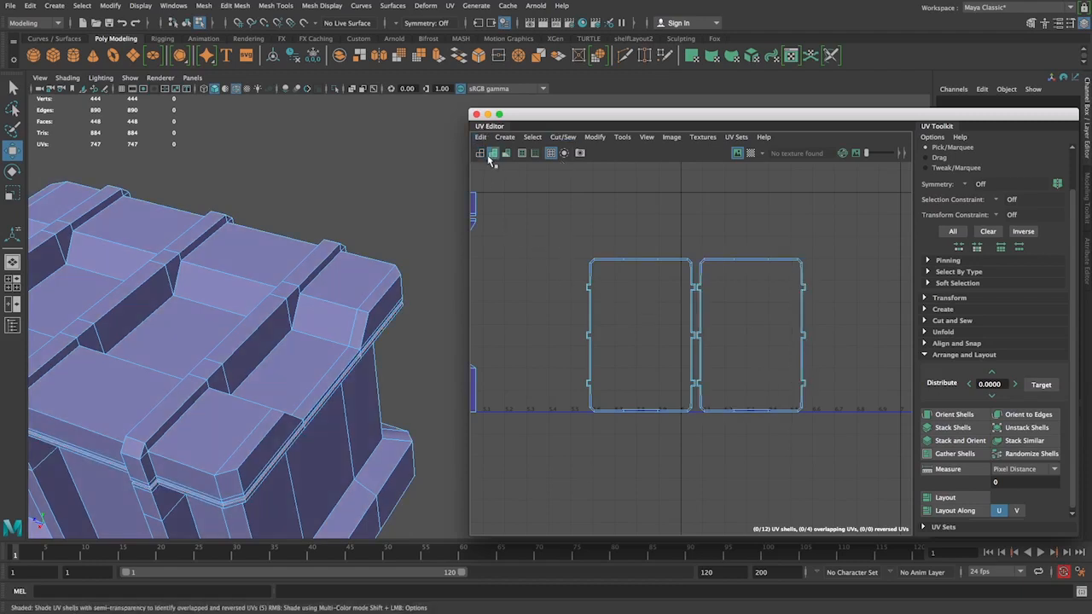
pyautogui.click(493, 153)
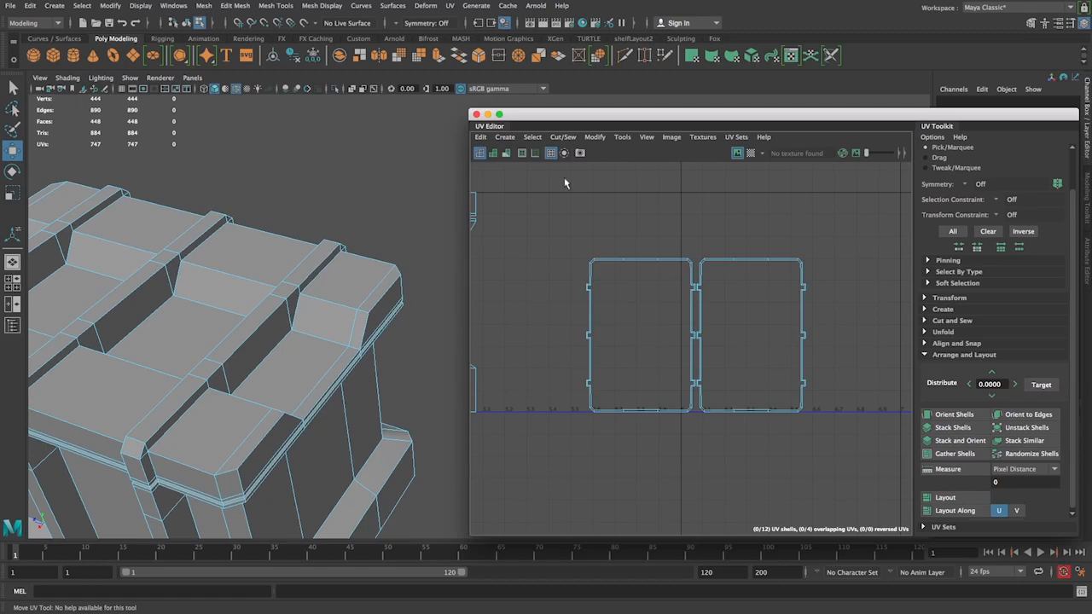
# - Compare the two frame-shaped rim shells by selecting them individually and together as UV shells and locating them on the model
pyautogui.click(664, 266)
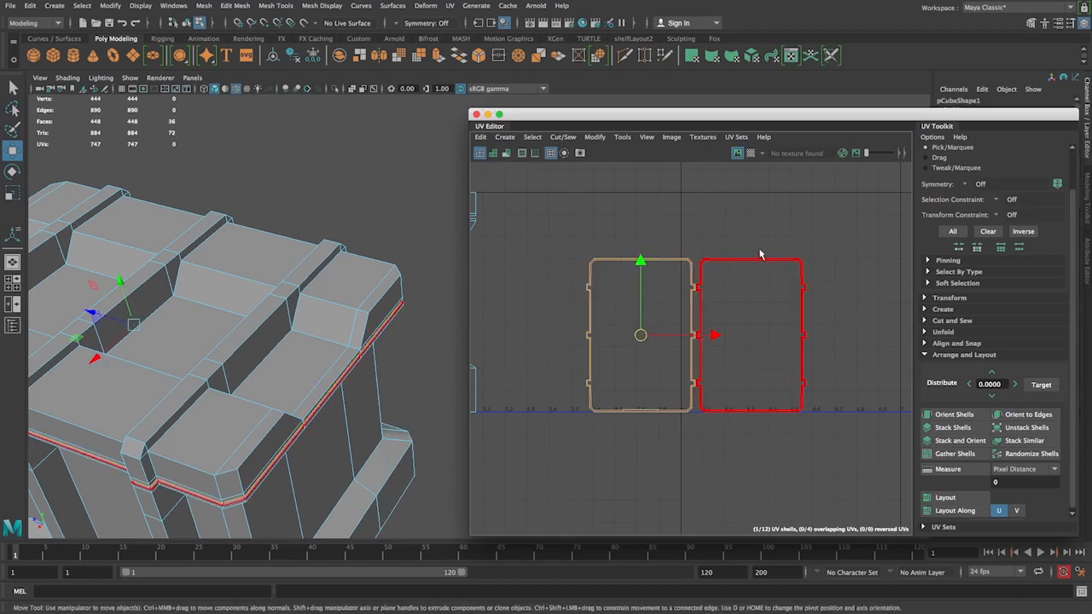
pyautogui.click(761, 256)
pyautogui.rightClick(695, 269)
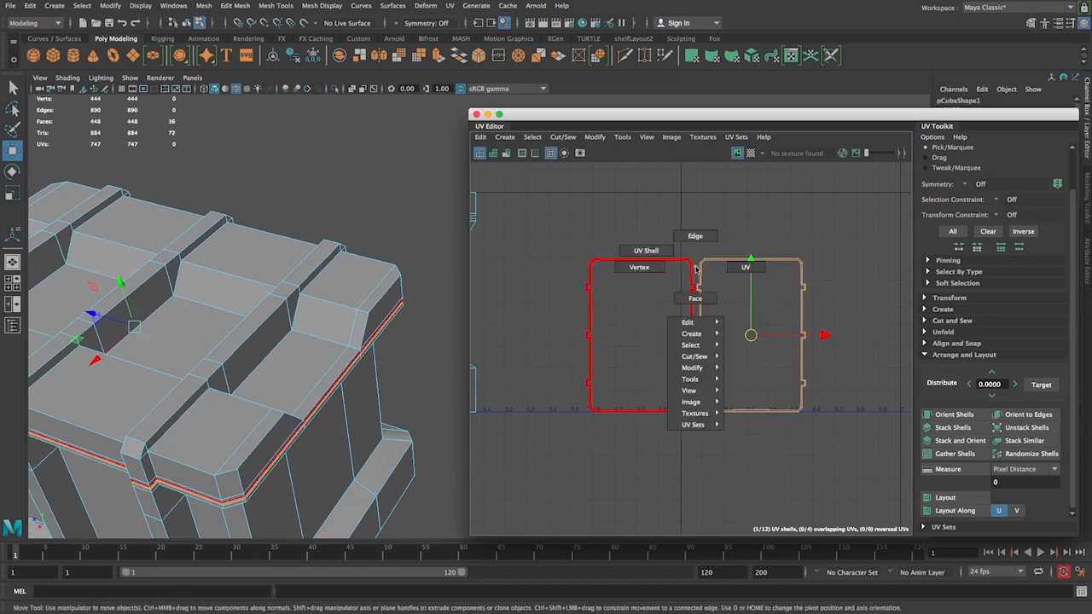
pyautogui.moveTo(696, 270); pyautogui.dragTo(643, 260, button='right')
pyautogui.click(663, 260)
pyautogui.moveTo(743, 252); pyautogui.dragTo(746, 277)
pyautogui.click(670, 261)
pyautogui.click(703, 260)
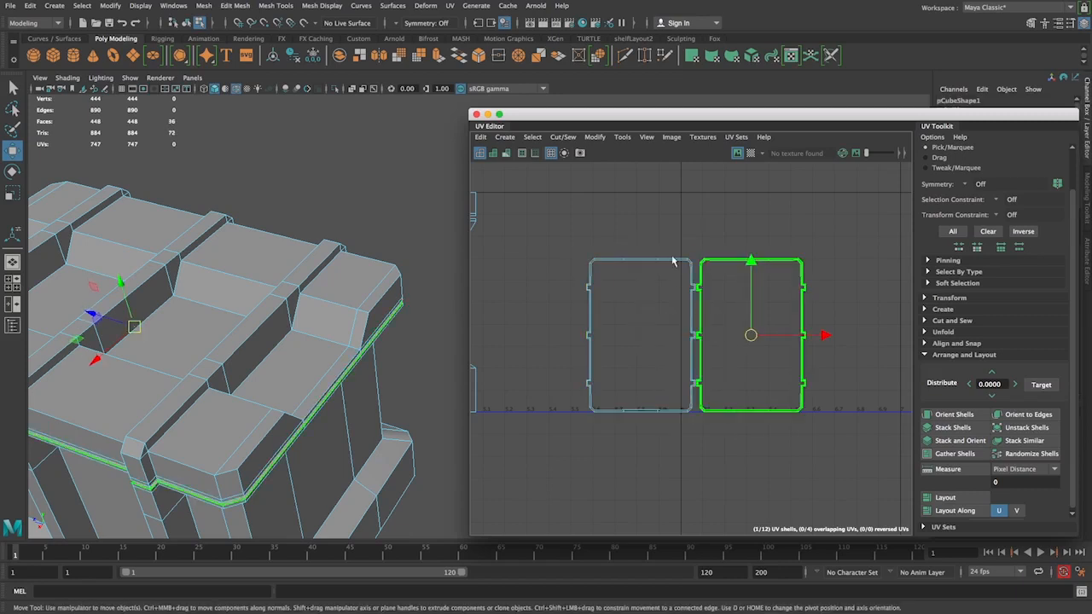
pyautogui.moveTo(524, 215); pyautogui.dragTo(920, 376)
pyautogui.rightClick(700, 295)
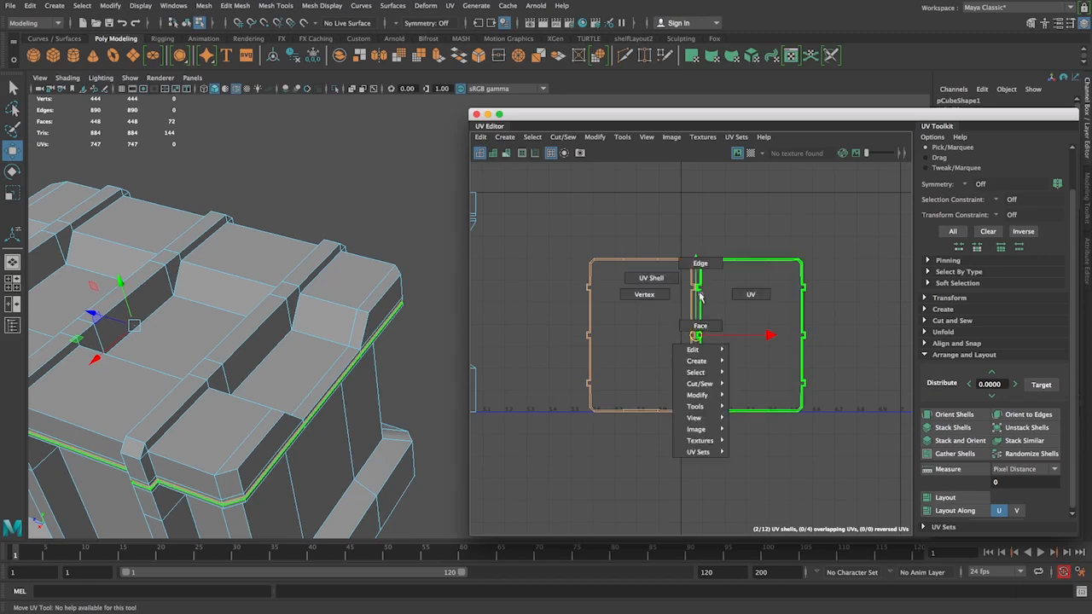
pyautogui.moveTo(699, 295); pyautogui.dragTo(657, 279, button='right')
pyautogui.click(691, 285)
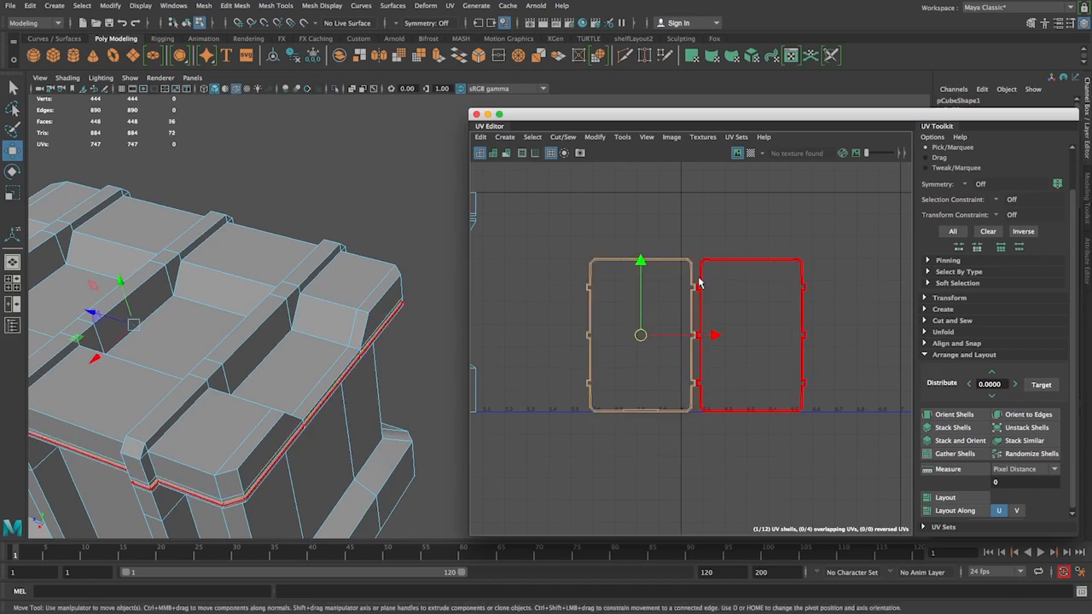
pyautogui.click(700, 284)
pyautogui.rightClick(698, 283)
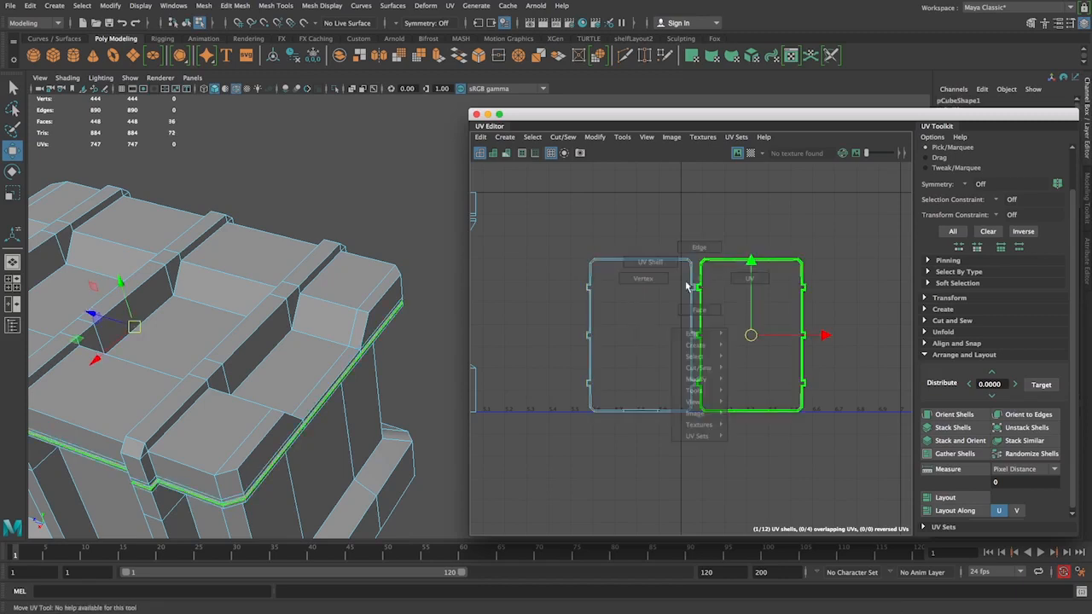
pyautogui.click(687, 286)
# - Stack the two frame-shaped rim shells on top of each other
pyautogui.moveTo(584, 225); pyautogui.dragTo(990, 405)
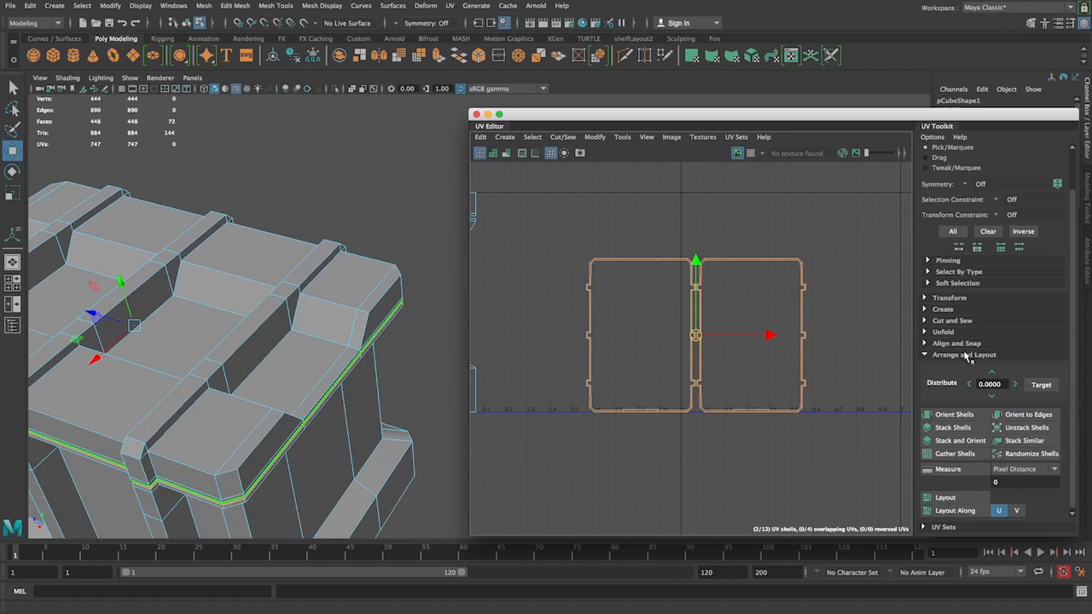
pyautogui.click(952, 427)
pyautogui.click(886, 399)
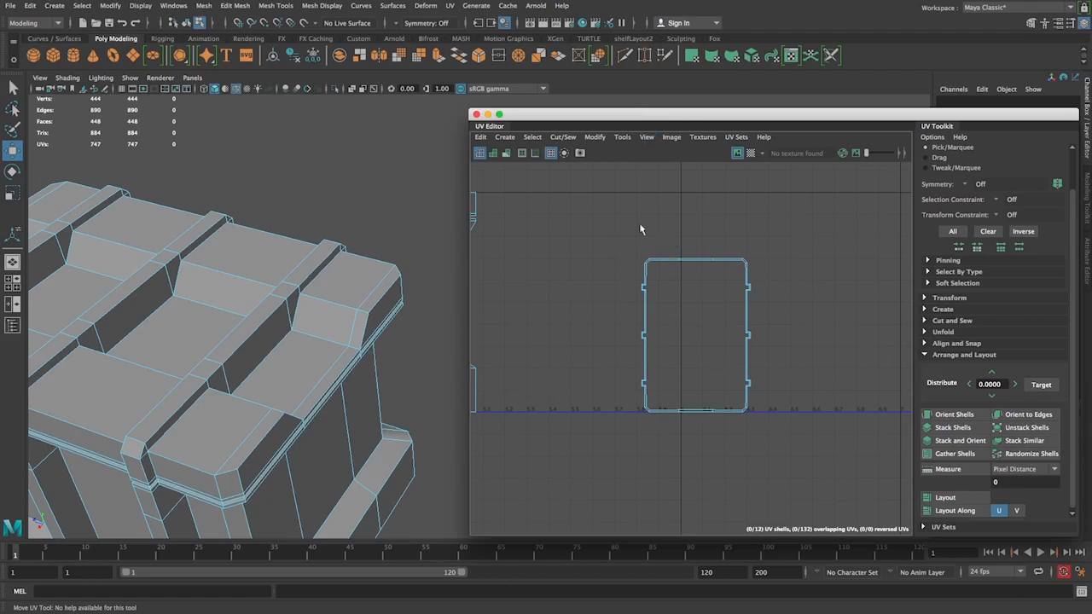
# - Inspect the stacked rim shells for overlaps and orientation in shaded UV display, then restore the wireframe display
pyautogui.keyDown('alt'); pyautogui.moveTo(621, 243); pyautogui.dragTo(702, 307, button='right'); pyautogui.keyUp('alt')
pyautogui.keyDown('alt'); pyautogui.moveTo(701, 307); pyautogui.dragTo(635, 267, button='middle'); pyautogui.keyUp('alt')
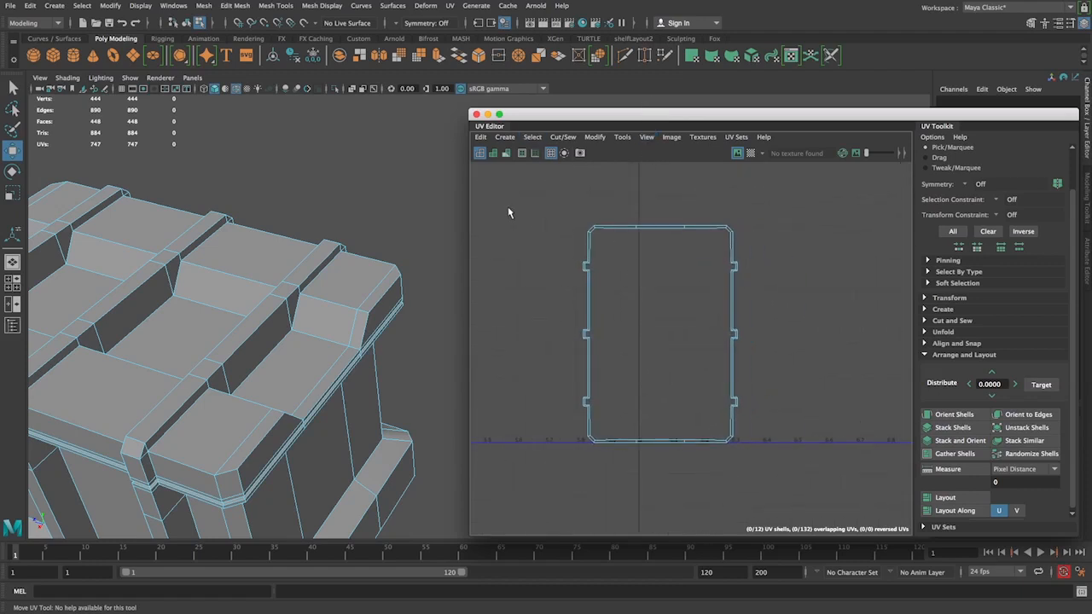
pyautogui.press('5')
pyautogui.moveTo(780, 389)
pyautogui.keyDown('alt'); pyautogui.mouseDown(button='right')
pyautogui.moveTo(400, 341)
pyautogui.moveTo(655, 341)
pyautogui.mouseUp(button='right'); pyautogui.keyUp('alt')
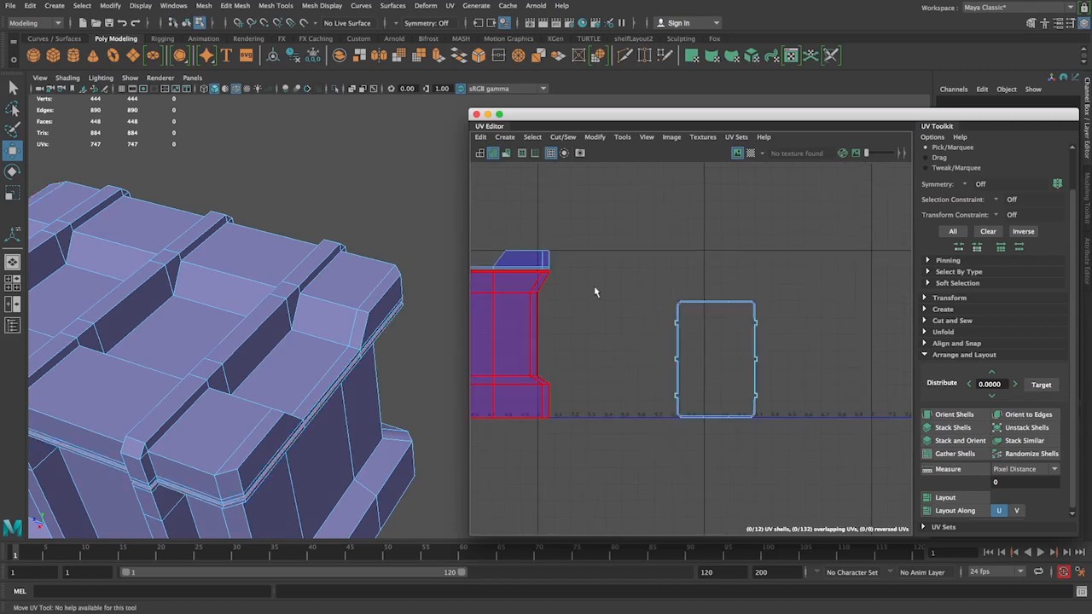
pyautogui.keyDown('alt'); pyautogui.moveTo(592, 326); pyautogui.dragTo(572, 280, button='middle'); pyautogui.keyUp('alt')
pyautogui.keyDown('alt'); pyautogui.moveTo(571, 280); pyautogui.dragTo(792, 566, button='right'); pyautogui.keyUp('alt')
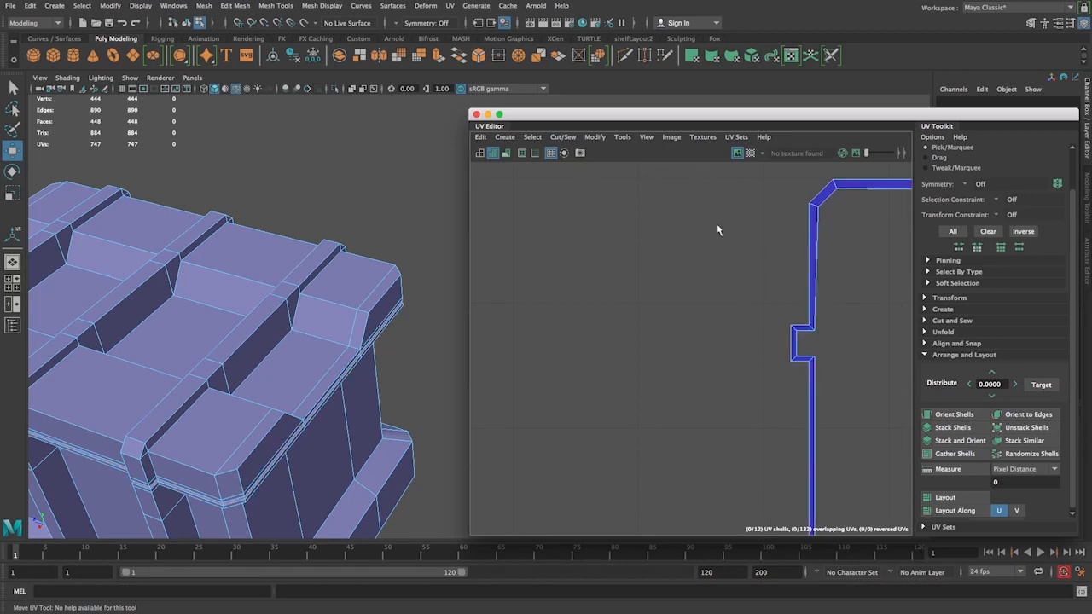
pyautogui.keyDown('alt'); pyautogui.moveTo(804, 361); pyautogui.dragTo(569, 286, button='right'); pyautogui.keyUp('alt')
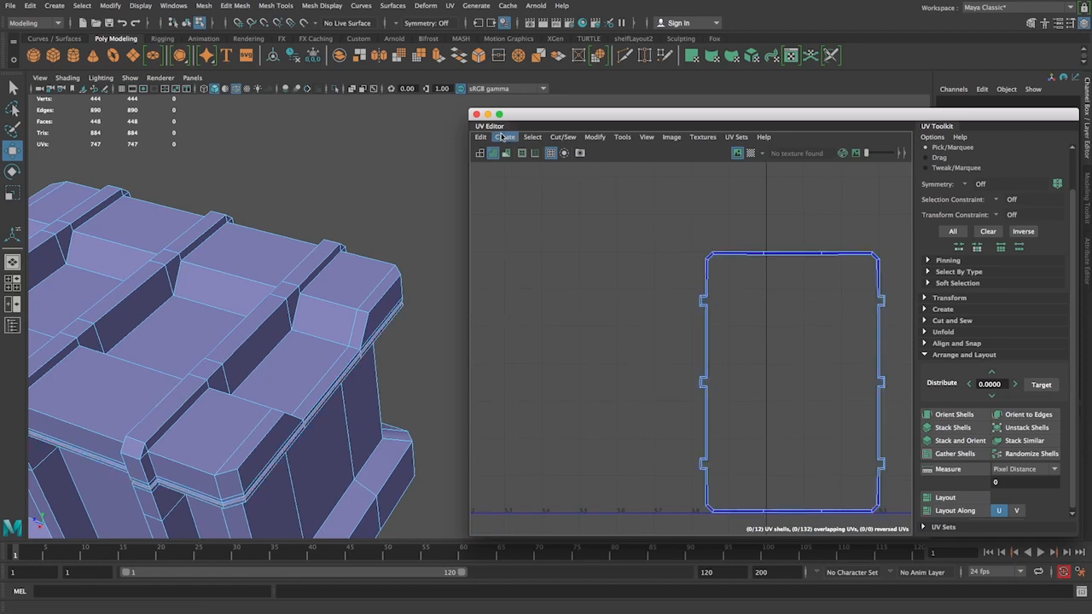
pyautogui.click(479, 153)
# - Move the gridded rectangular shell of the crate bottom out of the row, to the far side of the stacked rim shells
pyautogui.keyDown('alt'); pyautogui.moveTo(540, 222); pyautogui.dragTo(490, 243, button='right'); pyautogui.keyUp('alt')
pyautogui.click(550, 290)
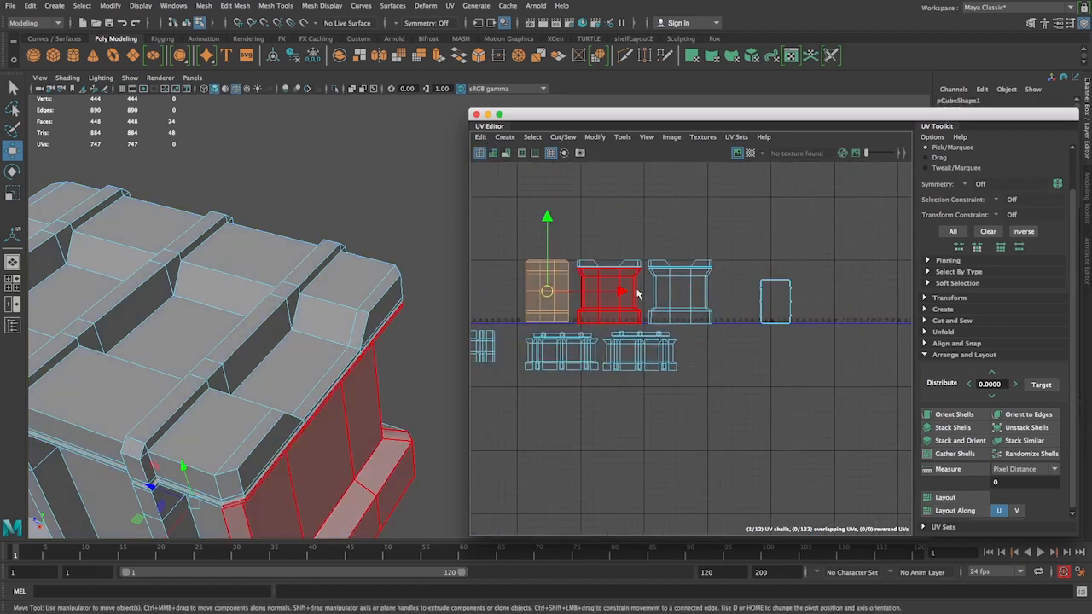
pyautogui.moveTo(621, 288); pyautogui.dragTo(855, 296)
pyautogui.click(879, 311)
pyautogui.keyDown('alt'); pyautogui.moveTo(692, 281); pyautogui.dragTo(849, 477, button='right'); pyautogui.keyUp('alt')
pyautogui.click(727, 235)
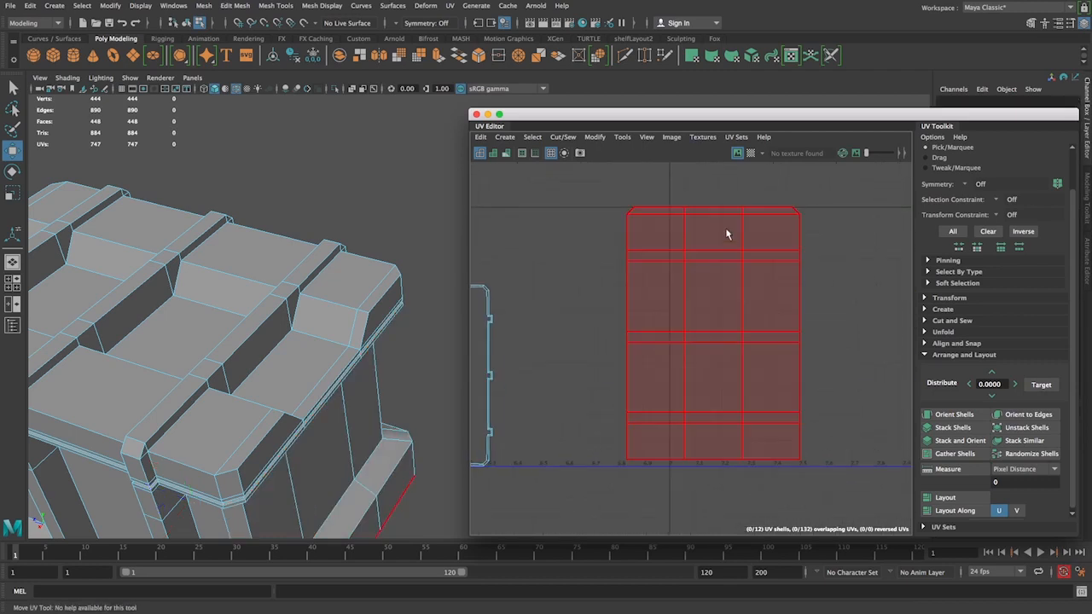
# - Show the UV shells shaded and view the crate from below to compare its bottom with the rectangular shell
pyautogui.keyDown('alt'); pyautogui.moveTo(358, 256); pyautogui.dragTo(324, 342); pyautogui.keyUp('alt')
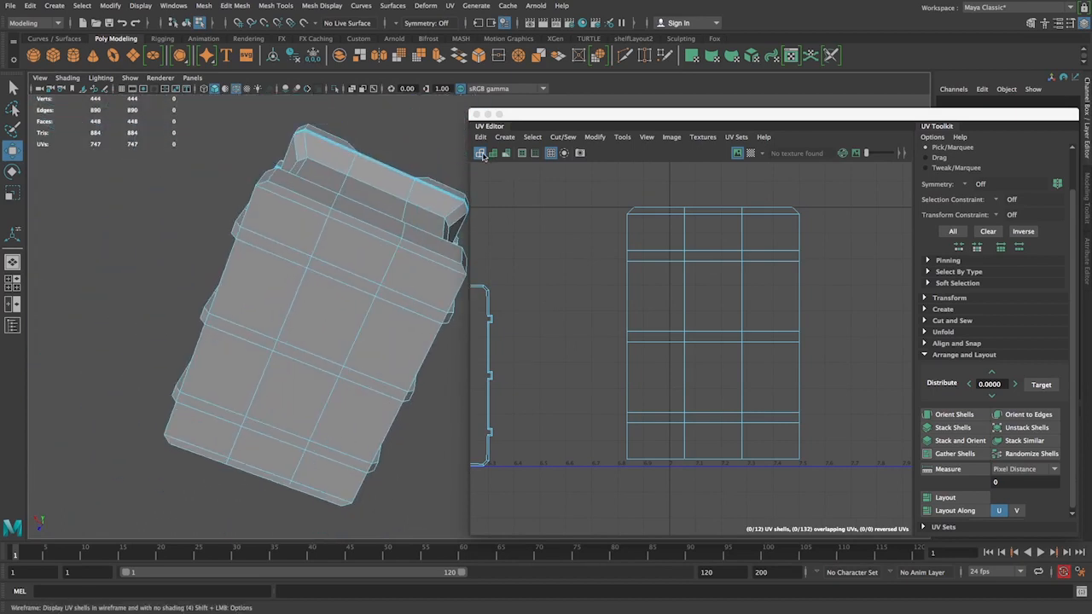
pyautogui.click(482, 154)
pyautogui.click(493, 152)
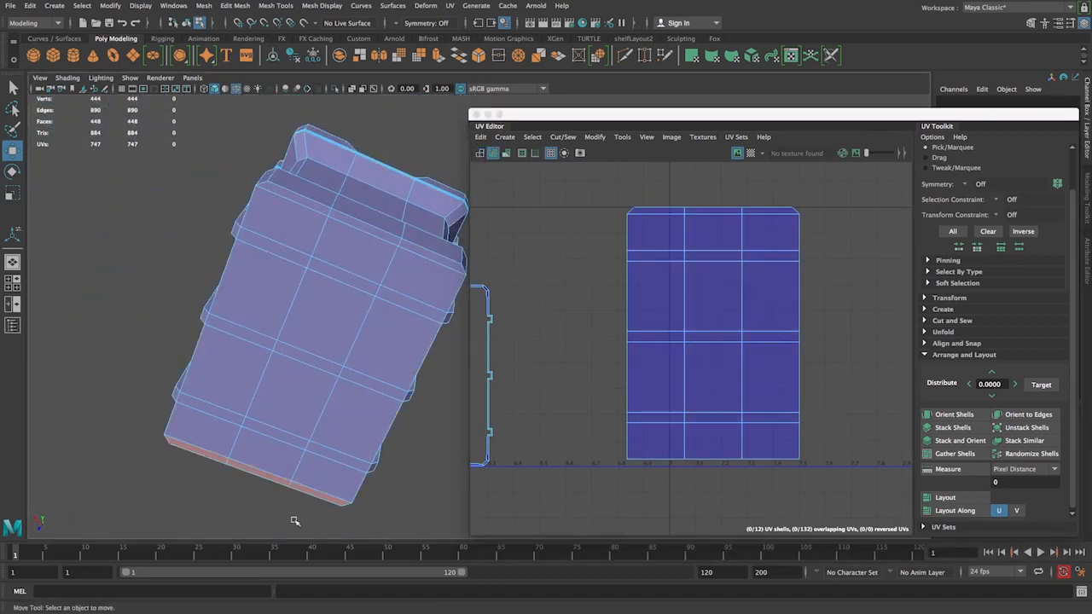
# - Check which UV shell holds the narrow bevel faces along the end of the crate bottom by selecting them
pyautogui.keyDown('alt'); pyautogui.moveTo(293, 516); pyautogui.dragTo(273, 281); pyautogui.keyUp('alt')
pyautogui.moveTo(273, 275); pyautogui.dragTo(275, 304, button='right')
pyautogui.click(286, 456)
pyautogui.click(285, 461)
pyautogui.keyDown('shift'); pyautogui.doubleClick(163, 387); pyautogui.keyUp('shift')
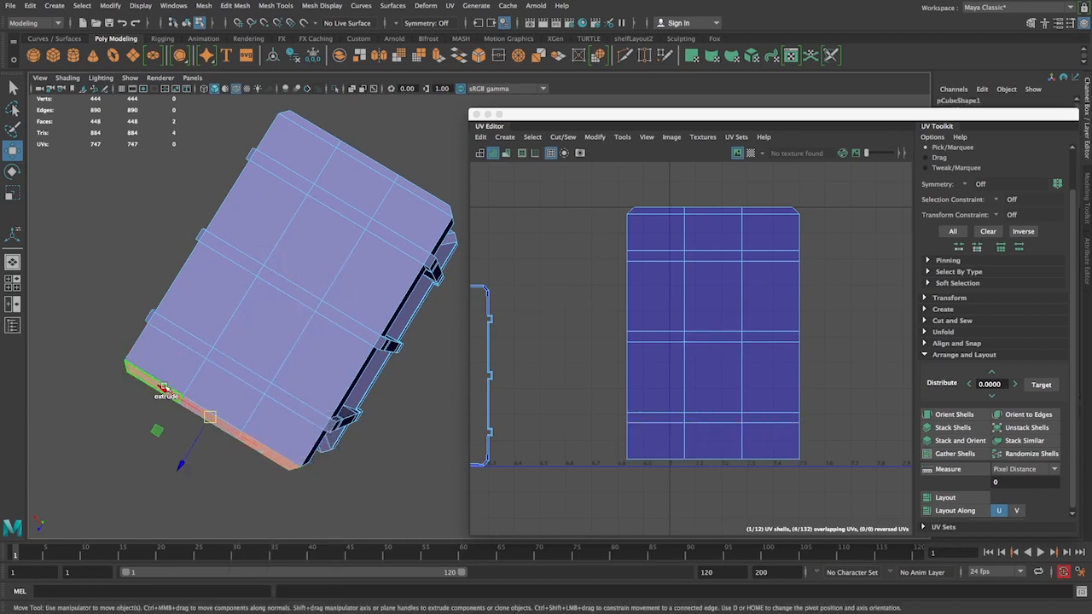
pyautogui.click(106, 459)
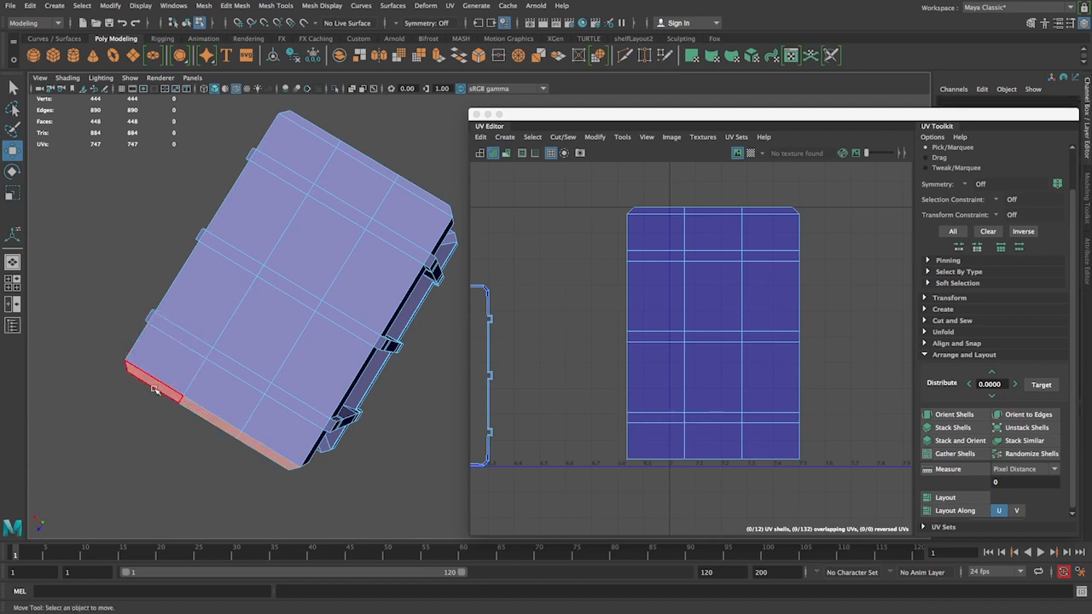
pyautogui.press('4')
pyautogui.press('5')
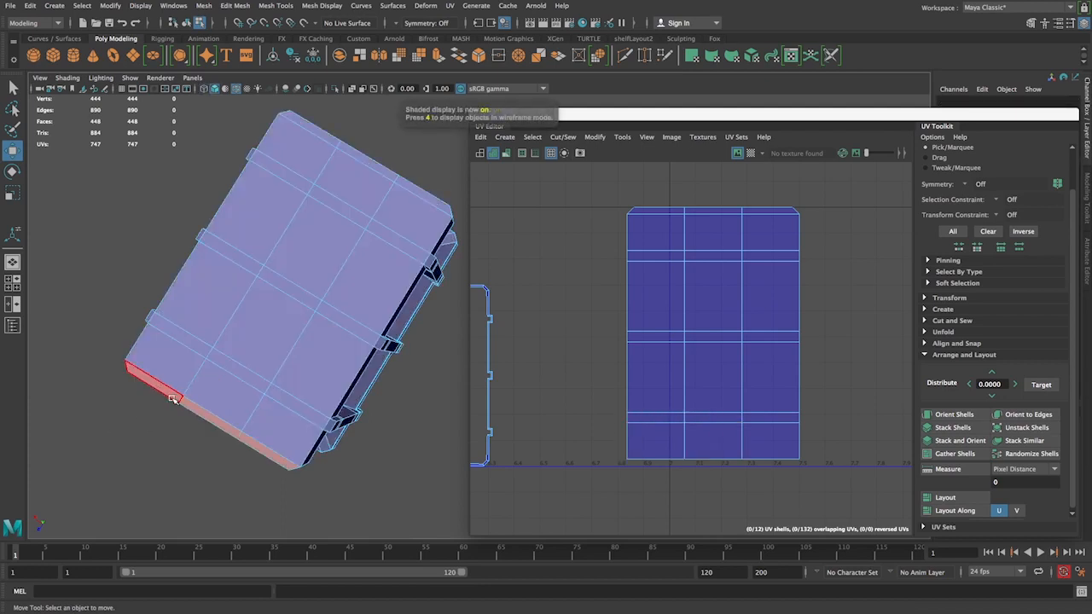
pyautogui.click(173, 399)
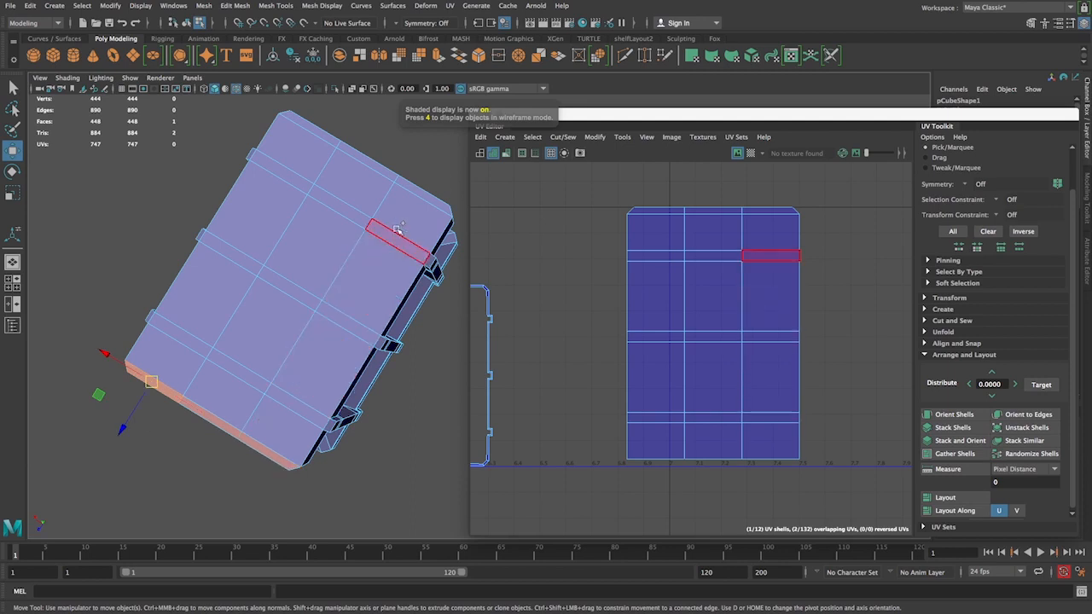
# - Minimize the UV Editor and, in the front view, select only the crate's underside faces, excluding the side faces above them
pyautogui.keyDown('alt'); pyautogui.moveTo(281, 401); pyautogui.dragTo(189, 458); pyautogui.keyUp('alt')
pyautogui.press('space')
pyautogui.press('space')
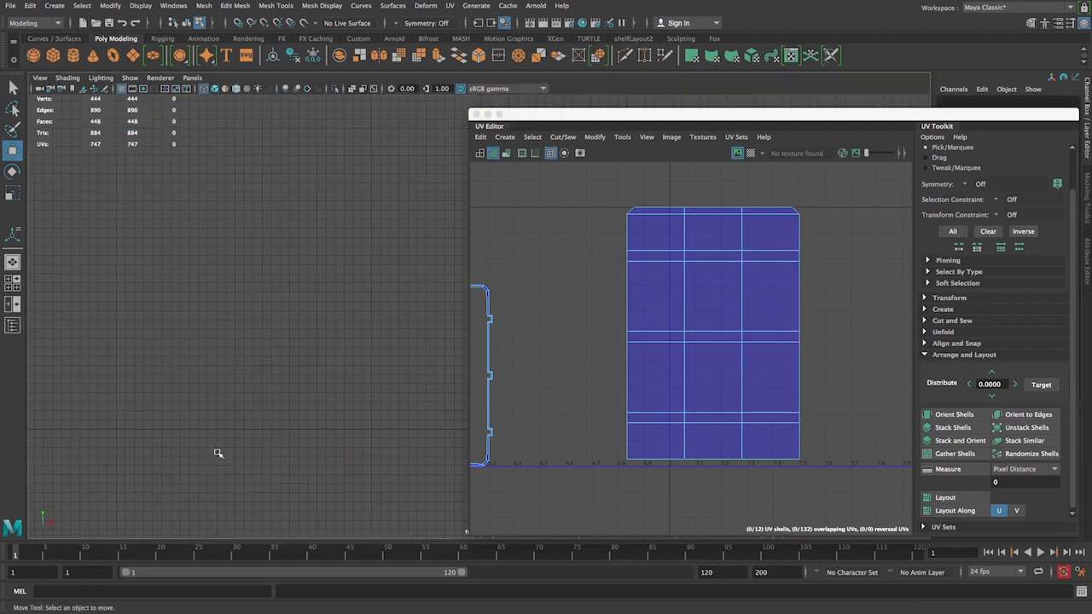
pyautogui.press('space')
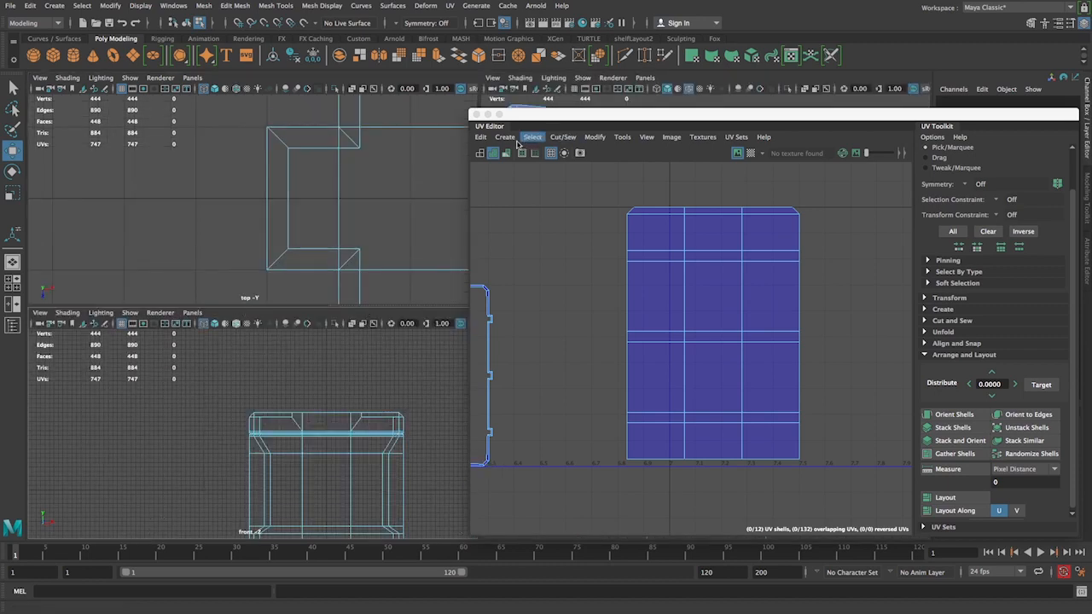
pyautogui.click(488, 115)
pyautogui.press('space')
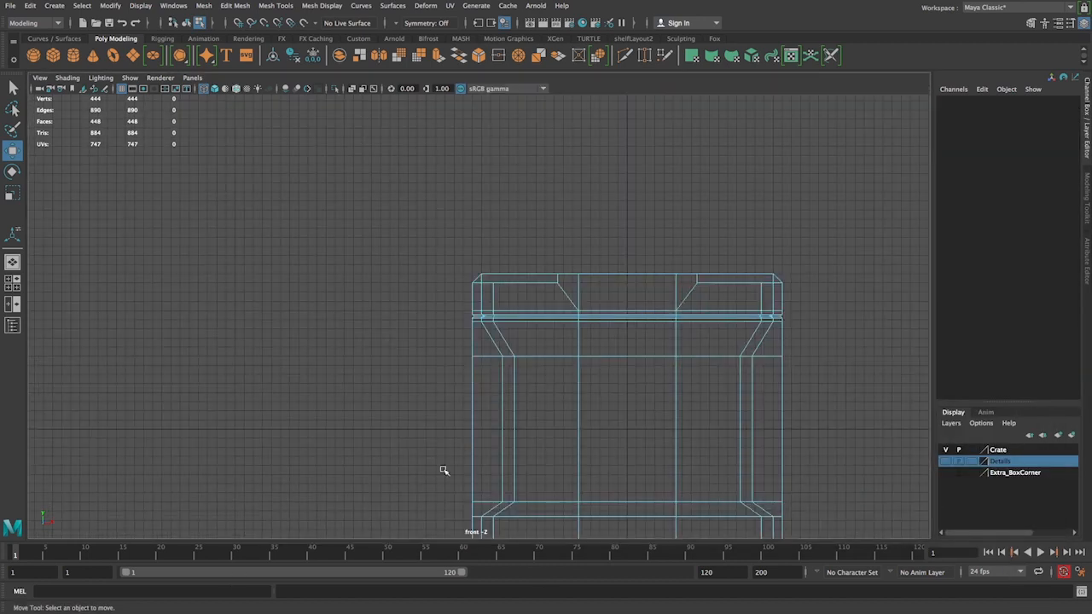
pyautogui.press('f')
pyautogui.moveTo(692, 493); pyautogui.dragTo(175, 380)
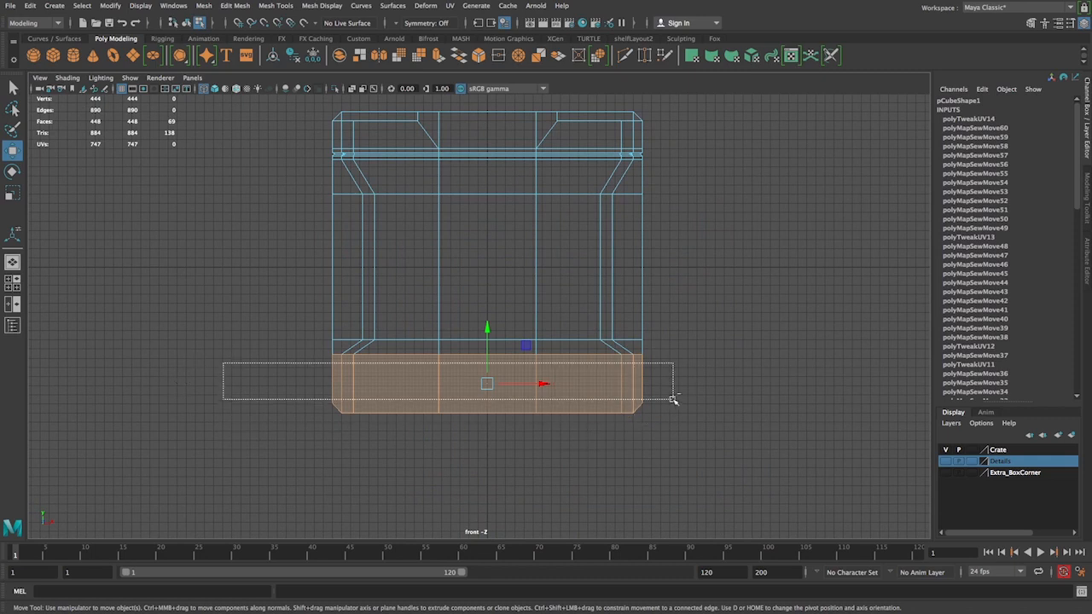
pyautogui.moveTo(683, 408); pyautogui.dragTo(684, 408)
# - Frame the selected underside faces from below in the perspective view and restore the UV Editor beside them
pyautogui.press('space')
pyautogui.press('space')
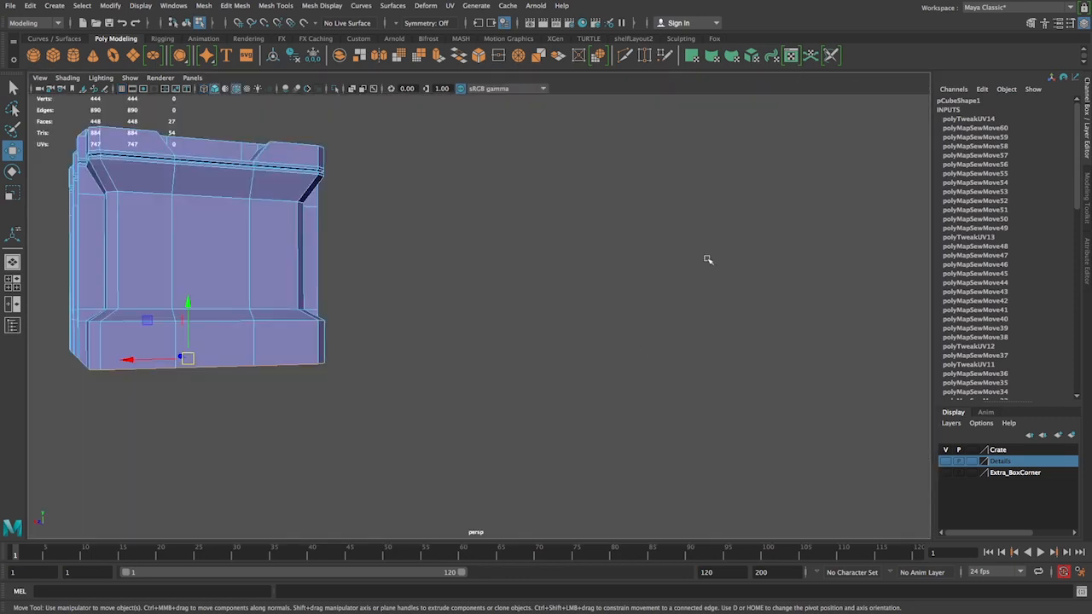
pyautogui.keyDown('alt'); pyautogui.moveTo(707, 256); pyautogui.dragTo(565, 306); pyautogui.keyUp('alt')
pyautogui.press('f')
pyautogui.keyDown('alt'); pyautogui.moveTo(688, 426); pyautogui.dragTo(660, 458); pyautogui.keyUp('alt')
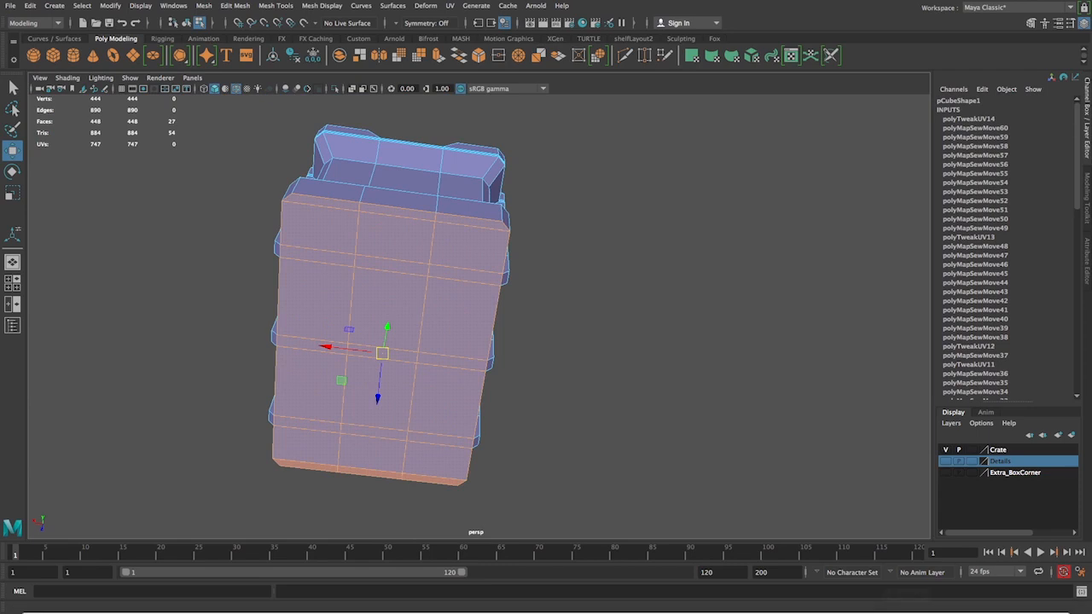
pyautogui.click(1021, 603)
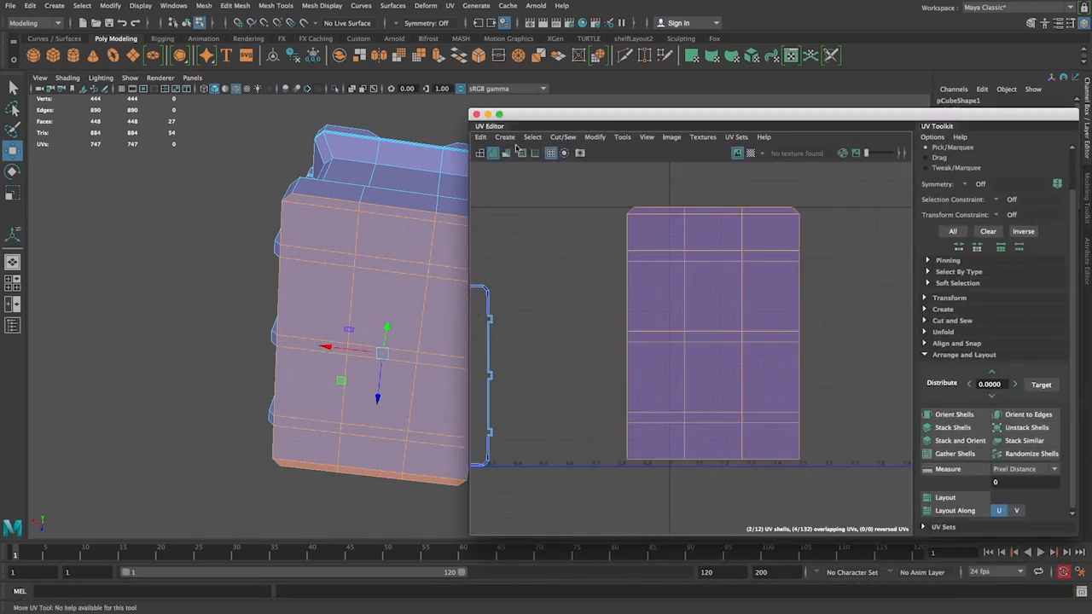
# - Apply a planar projection to the selected underside faces from the Y axis, fitted to the bounding box with the image width/height ratio kept
pyautogui.click(505, 136)
pyautogui.click(615, 228)
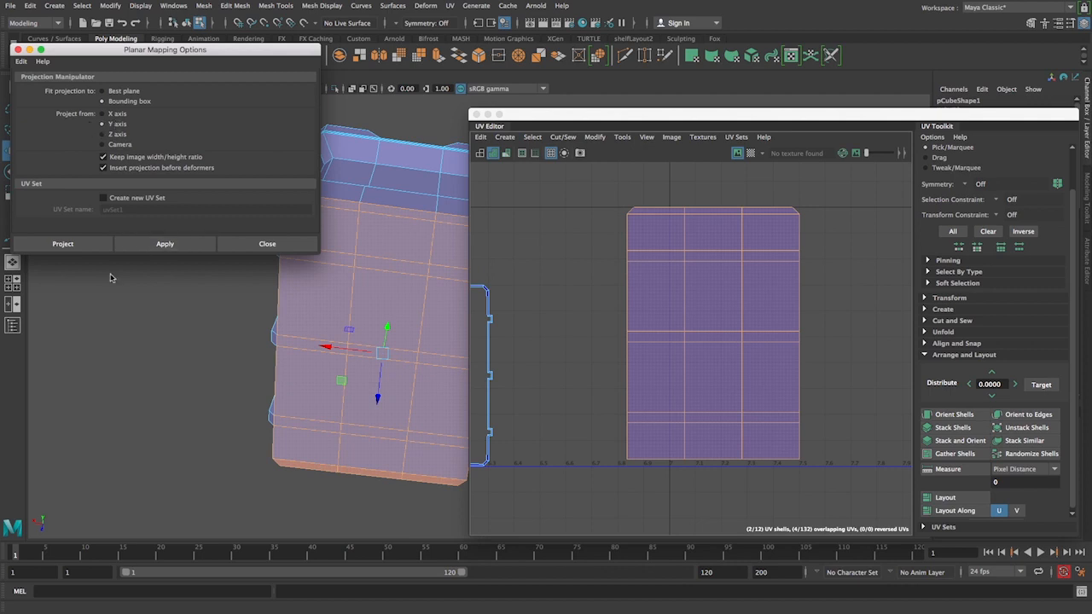
pyautogui.click(62, 244)
pyautogui.scroll(-10, 759, 353)
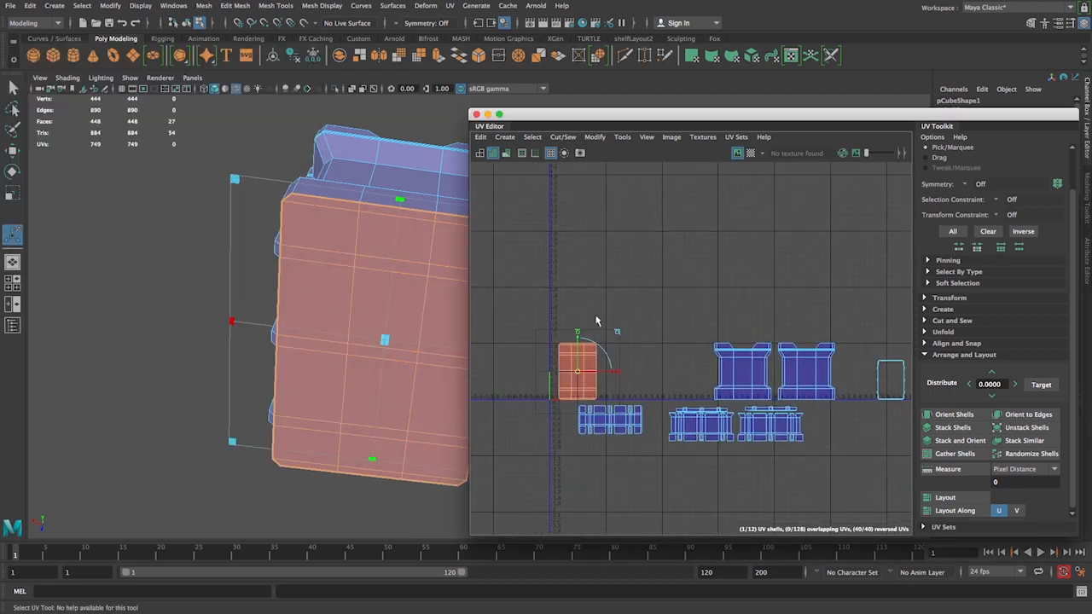
# - Select the newly projected underside shell and flip it along U
pyautogui.keyDown('shift'); pyautogui.rightClick(595, 364); pyautogui.keyUp('shift')
pyautogui.keyDown('shift'); pyautogui.rightClick(595, 364); pyautogui.keyUp('shift')
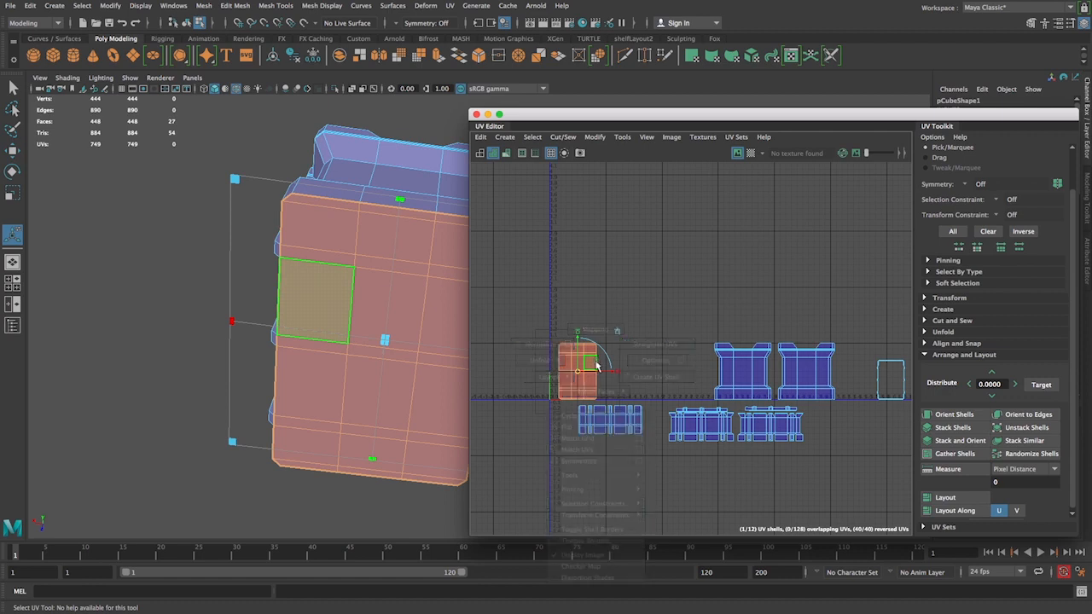
pyautogui.rightClick(596, 365)
pyautogui.click(560, 354)
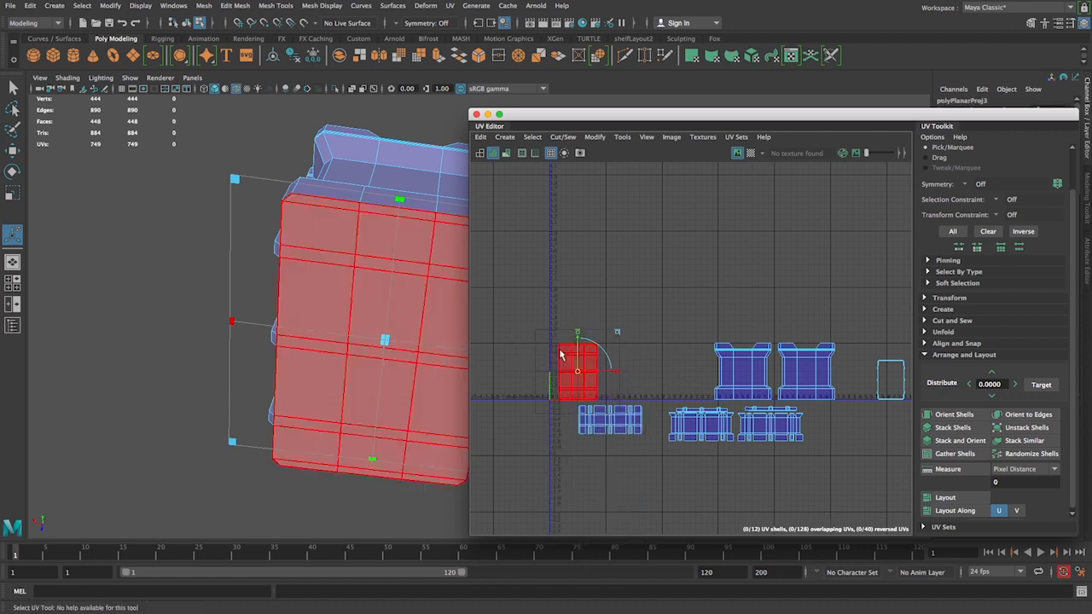
pyautogui.keyDown('shift'); pyautogui.moveTo(571, 364); pyautogui.dragTo(570, 339, button='right'); pyautogui.keyUp('shift')
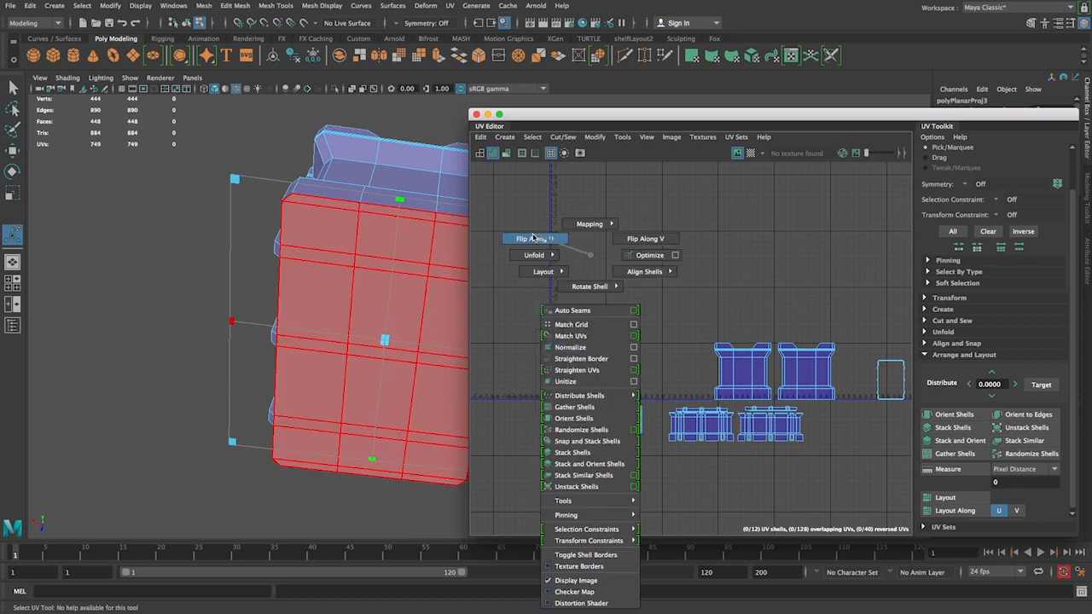
pyautogui.keyDown('shift'); pyautogui.moveTo(532, 237); pyautogui.dragTo(532, 238, button='right'); pyautogui.keyUp('shift')
pyautogui.click(601, 361)
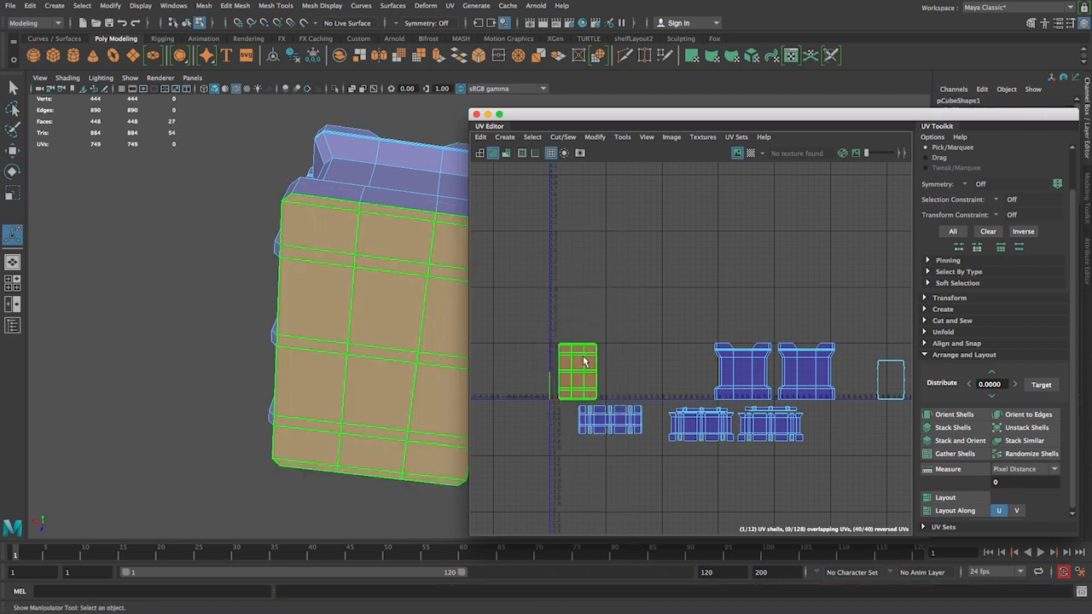
pyautogui.keyDown('shift'); pyautogui.moveTo(583, 361); pyautogui.dragTo(583, 361, button='right'); pyautogui.keyUp('shift')
pyautogui.keyDown('shift'); pyautogui.moveTo(554, 243); pyautogui.dragTo(555, 243, button='right'); pyautogui.keyUp('shift')
pyautogui.click(627, 340)
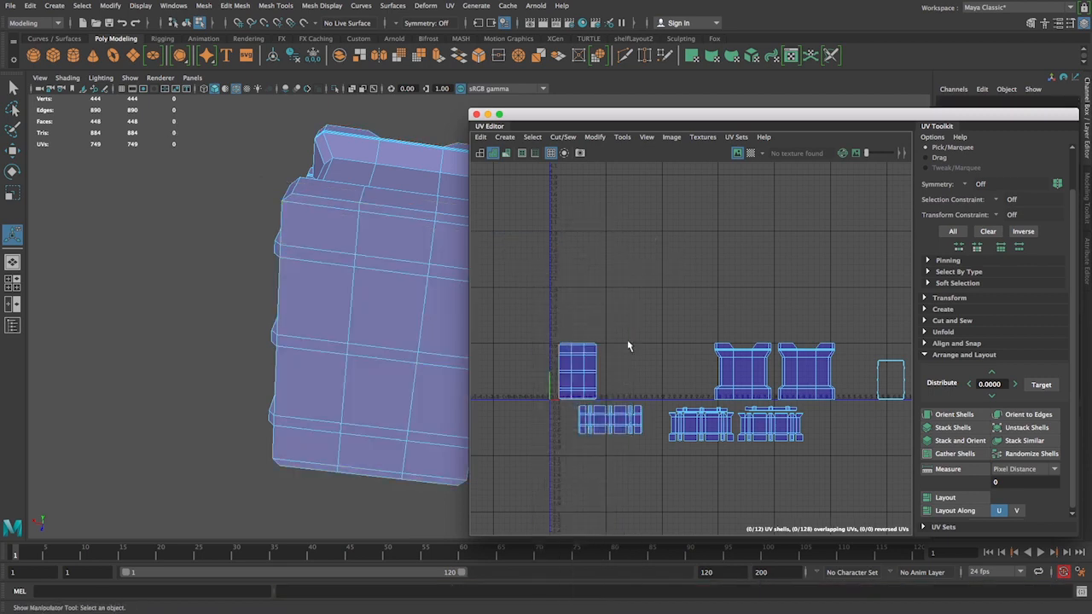
# - Move the underside shell horizontally across the UV layout onto the hollow rim outline shell
pyautogui.keyDown('alt'); pyautogui.moveTo(643, 341); pyautogui.dragTo(634, 314, button='middle'); pyautogui.keyUp('alt')
pyautogui.keyDown('alt'); pyautogui.moveTo(629, 331); pyautogui.dragTo(623, 331, button='right'); pyautogui.keyUp('alt')
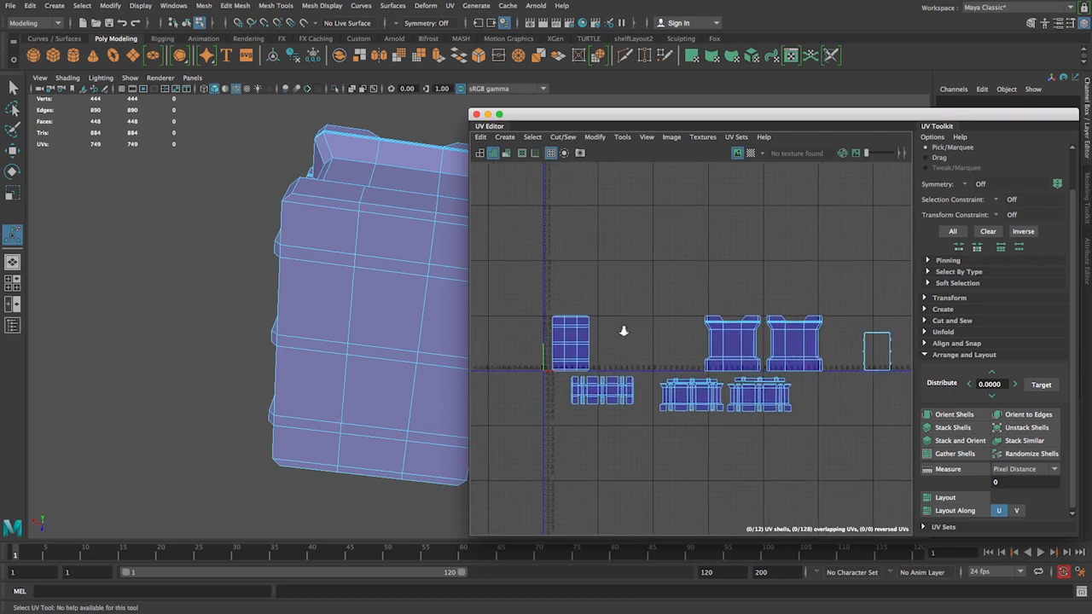
pyautogui.click(563, 337)
pyautogui.press('w')
pyautogui.moveTo(599, 345); pyautogui.dragTo(899, 365)
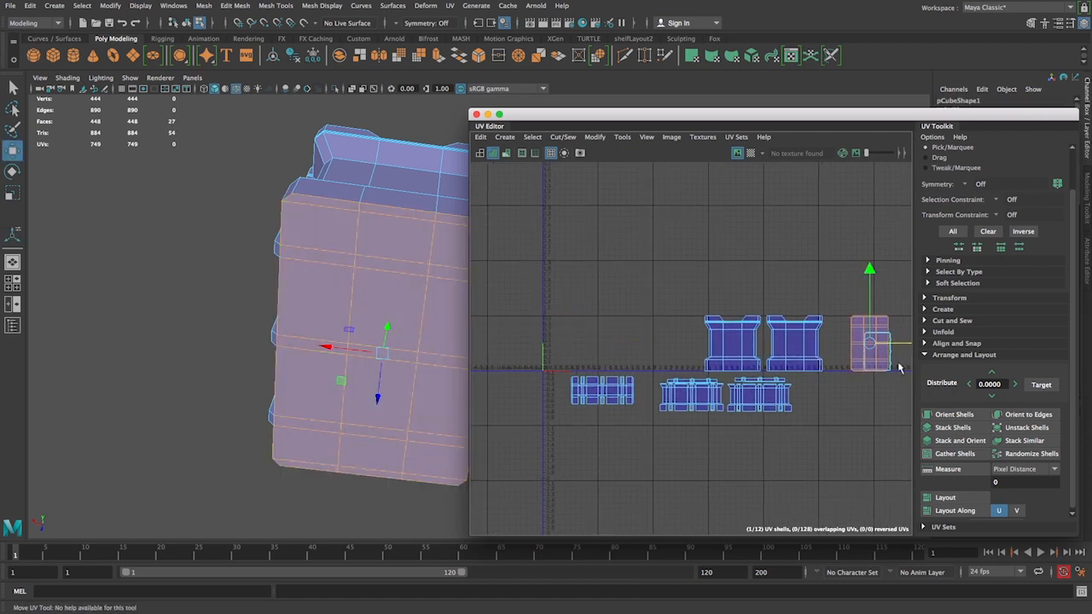
# - Scale the underside shell down uniformly and center it inside the hollow rim outline shell
pyautogui.keyDown('alt'); pyautogui.moveTo(802, 427); pyautogui.dragTo(612, 447, button='middle'); pyautogui.keyUp('alt')
pyautogui.keyDown('alt'); pyautogui.moveTo(613, 448); pyautogui.dragTo(845, 580, button='right'); pyautogui.keyUp('alt')
pyautogui.keyDown('alt'); pyautogui.moveTo(752, 421); pyautogui.dragTo(679, 494, button='middle'); pyautogui.keyUp('alt')
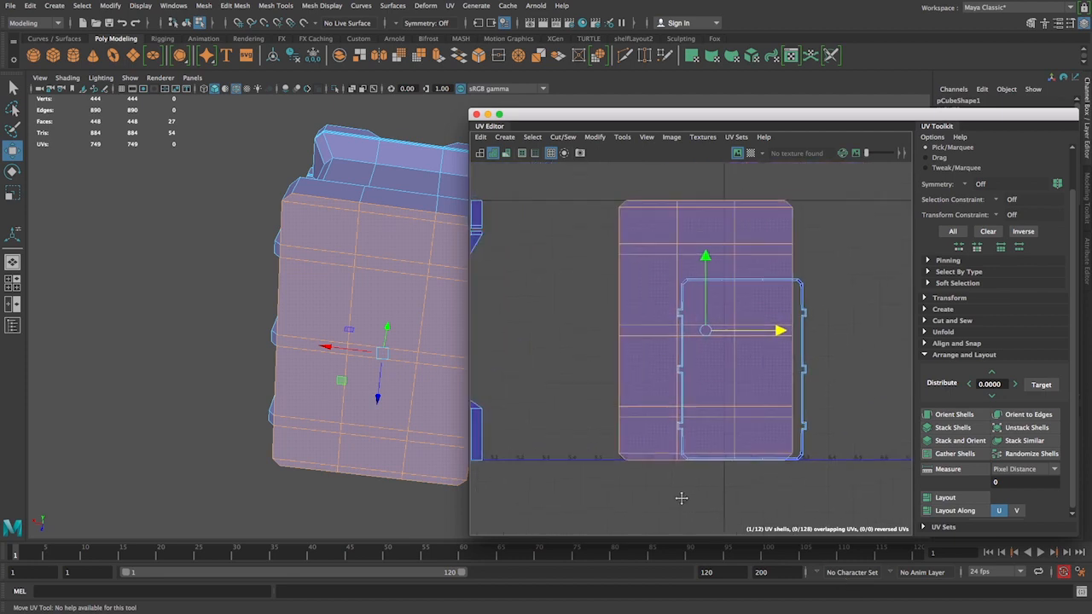
pyautogui.press('e')
pyautogui.press('r')
pyautogui.moveTo(705, 337); pyautogui.dragTo(690, 354)
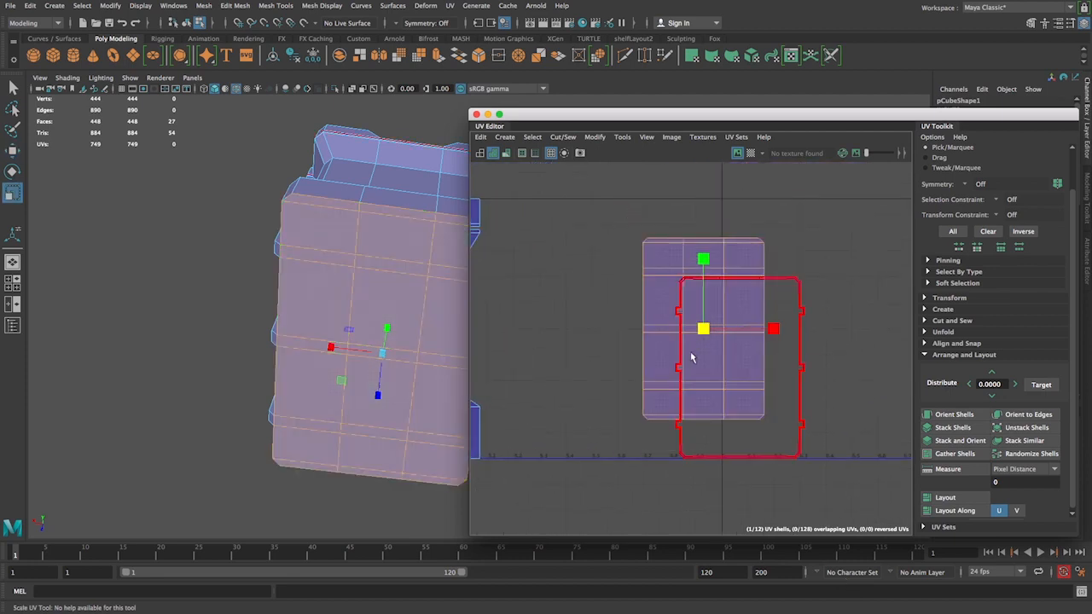
pyautogui.press('w')
pyautogui.moveTo(704, 301); pyautogui.dragTo(715, 337)
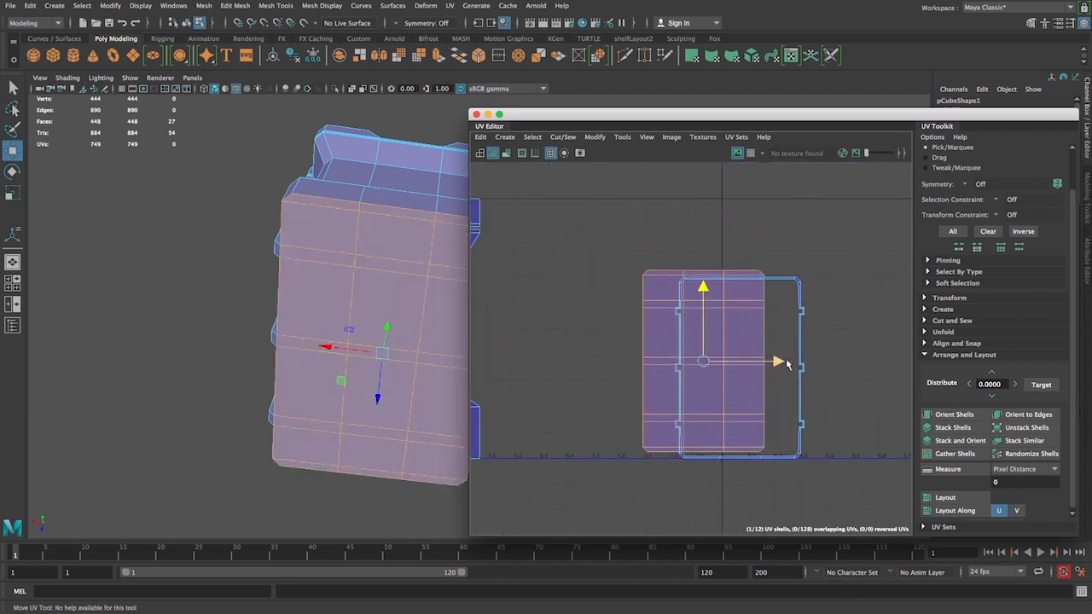
pyautogui.moveTo(786, 364); pyautogui.dragTo(811, 363)
pyautogui.press('e')
pyautogui.press('r')
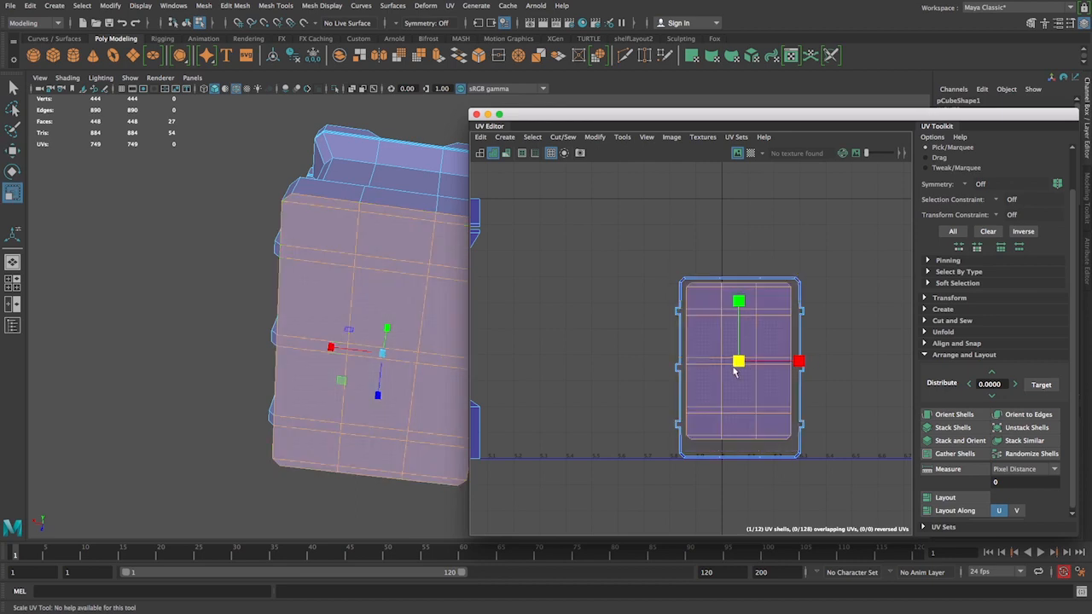
pyautogui.moveTo(733, 369); pyautogui.dragTo(739, 367)
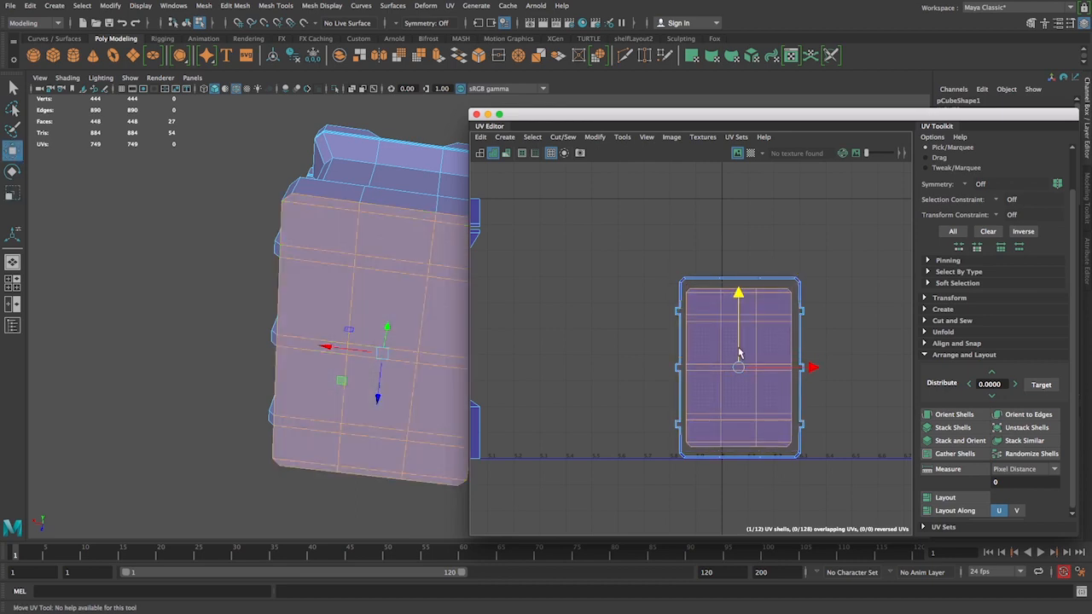
# - Select the underside and rim outline shells together and scale them down uniformly to less than half their size
pyautogui.moveTo(939, 461); pyautogui.dragTo(936, 461)
pyautogui.press('r')
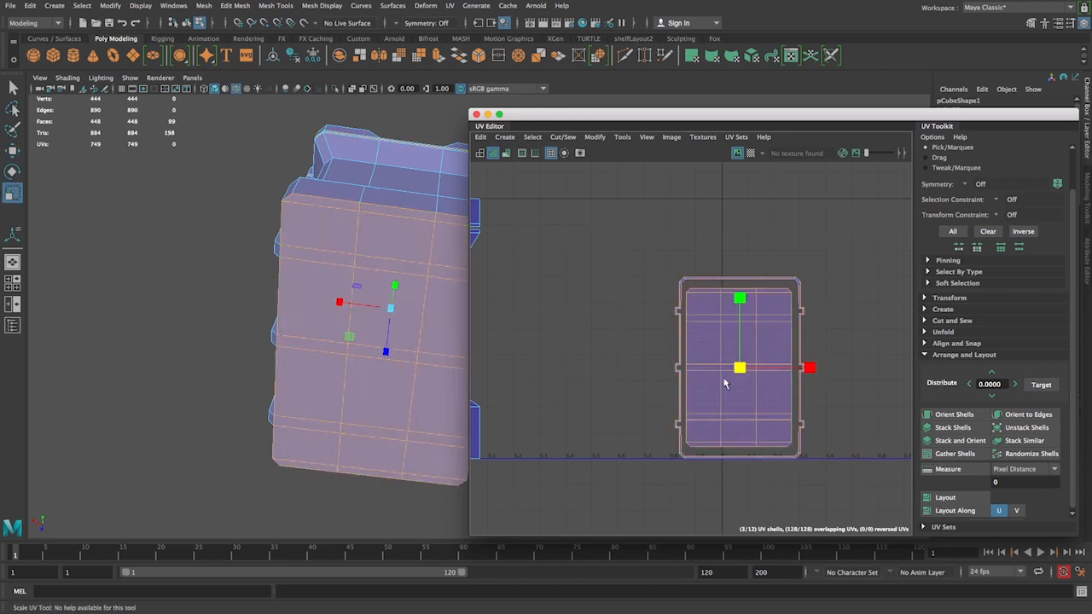
pyautogui.moveTo(739, 368); pyautogui.dragTo(700, 399)
pyautogui.click(693, 431)
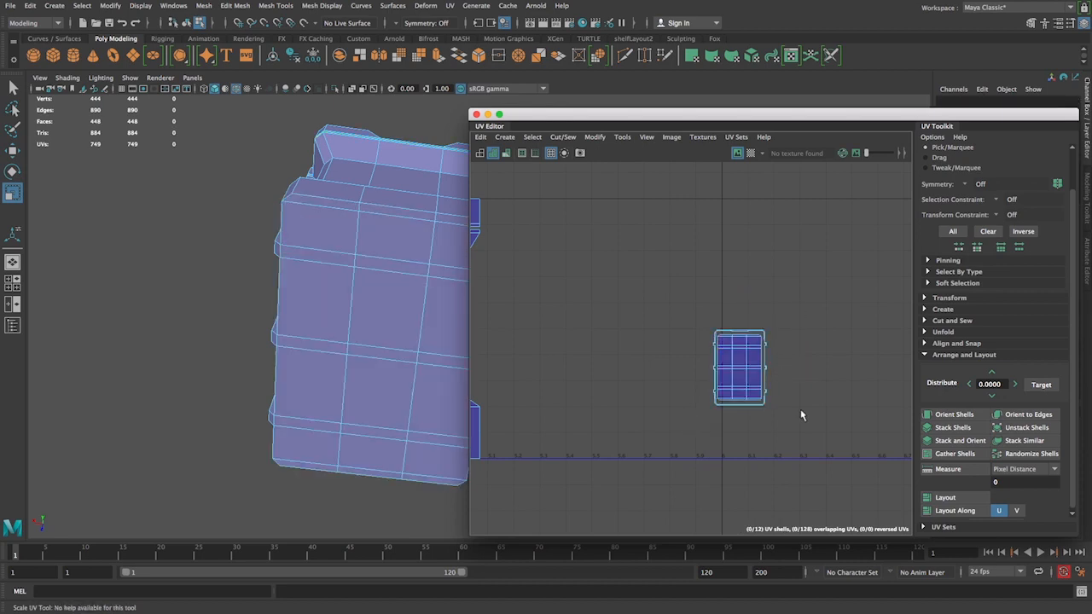
# - Display the checker pattern temporarily and compare the texture density across the crate's end and side walls
pyautogui.keyDown('alt'); pyautogui.moveTo(777, 431); pyautogui.dragTo(487, 380, button='right'); pyautogui.keyUp('alt')
pyautogui.keyDown('alt'); pyautogui.moveTo(487, 379); pyautogui.dragTo(571, 334, button='middle'); pyautogui.keyUp('alt')
pyautogui.keyDown('alt'); pyautogui.moveTo(571, 334); pyautogui.dragTo(550, 336, button='right'); pyautogui.keyUp('alt')
pyautogui.keyDown('alt'); pyautogui.moveTo(550, 335); pyautogui.dragTo(706, 332, button='middle'); pyautogui.keyUp('alt')
pyautogui.keyDown('alt'); pyautogui.moveTo(706, 332); pyautogui.dragTo(551, 314, button='right'); pyautogui.keyUp('alt')
pyautogui.keyDown('alt'); pyautogui.moveTo(590, 308); pyautogui.dragTo(600, 306, button='middle'); pyautogui.keyUp('alt')
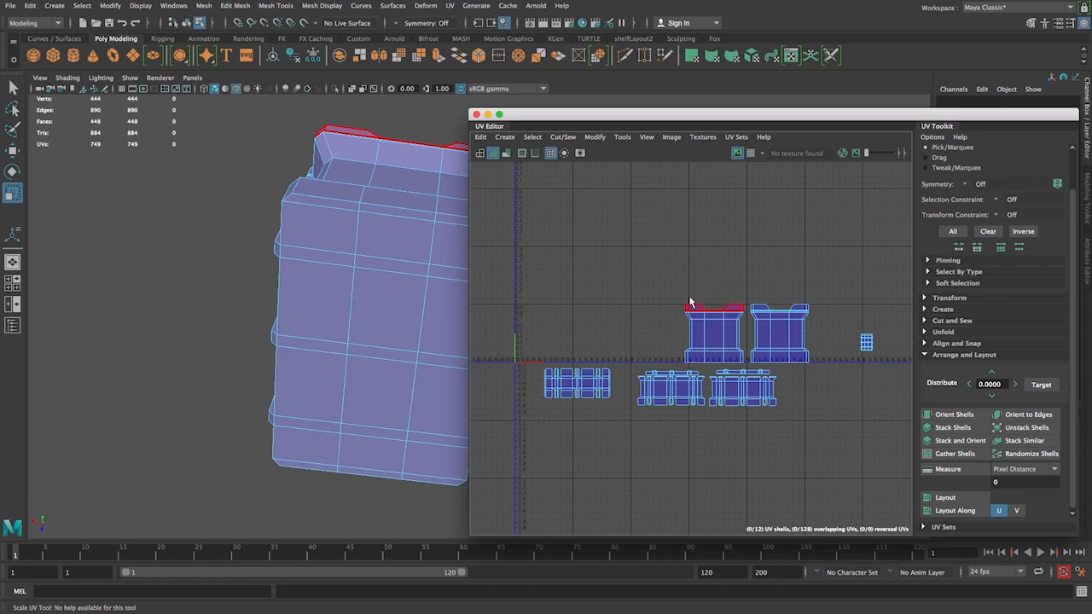
pyautogui.keyDown('alt'); pyautogui.moveTo(512, 272); pyautogui.dragTo(556, 287, button='middle'); pyautogui.keyUp('alt')
pyautogui.keyDown('alt'); pyautogui.moveTo(556, 287); pyautogui.dragTo(599, 334, button='right'); pyautogui.keyUp('alt')
pyautogui.keyDown('alt'); pyautogui.moveTo(578, 301); pyautogui.dragTo(530, 263, button='middle'); pyautogui.keyUp('alt')
pyautogui.click(750, 153)
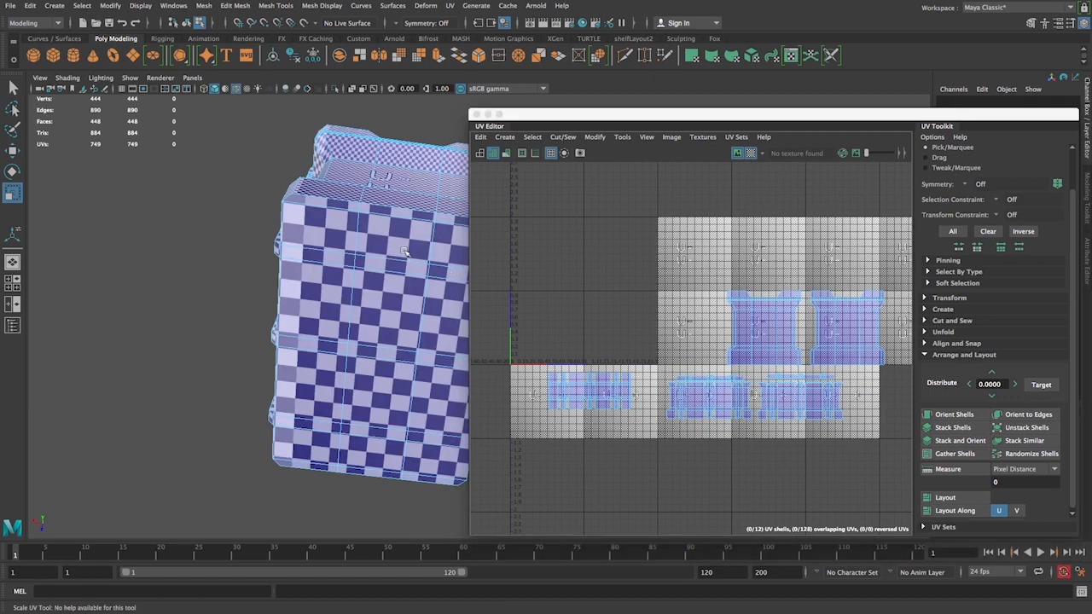
pyautogui.keyDown('alt'); pyautogui.moveTo(367, 256); pyautogui.dragTo(299, 273); pyautogui.keyUp('alt')
pyautogui.keyDown('alt'); pyautogui.moveTo(298, 273); pyautogui.dragTo(361, 319, button='right'); pyautogui.keyUp('alt')
pyautogui.keyDown('alt'); pyautogui.moveTo(360, 319); pyautogui.dragTo(316, 290); pyautogui.keyUp('alt')
pyautogui.click(686, 357)
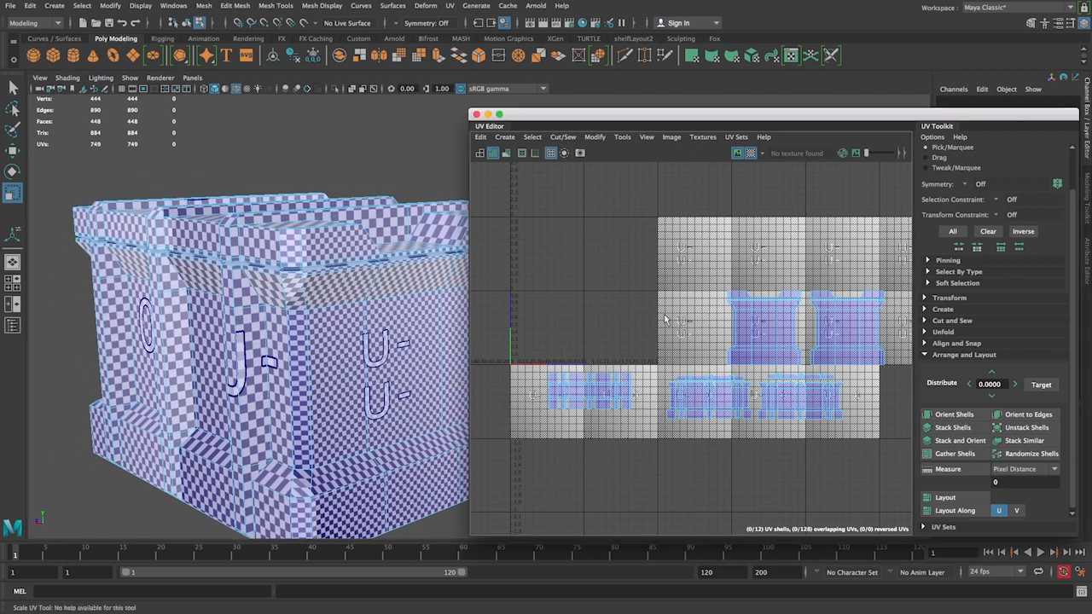
pyautogui.keyDown('alt'); pyautogui.moveTo(655, 273); pyautogui.dragTo(655, 263, button='middle'); pyautogui.keyUp('alt')
pyautogui.click(750, 154)
# - Select the first long side-wall shell with its rim strip and move it straight down into the empty area below the other shells
pyautogui.keyDown('alt'); pyautogui.moveTo(519, 363); pyautogui.dragTo(556, 414, button='right'); pyautogui.keyUp('alt')
pyautogui.keyDown('alt'); pyautogui.moveTo(612, 312); pyautogui.dragTo(648, 341, button='right'); pyautogui.keyUp('alt')
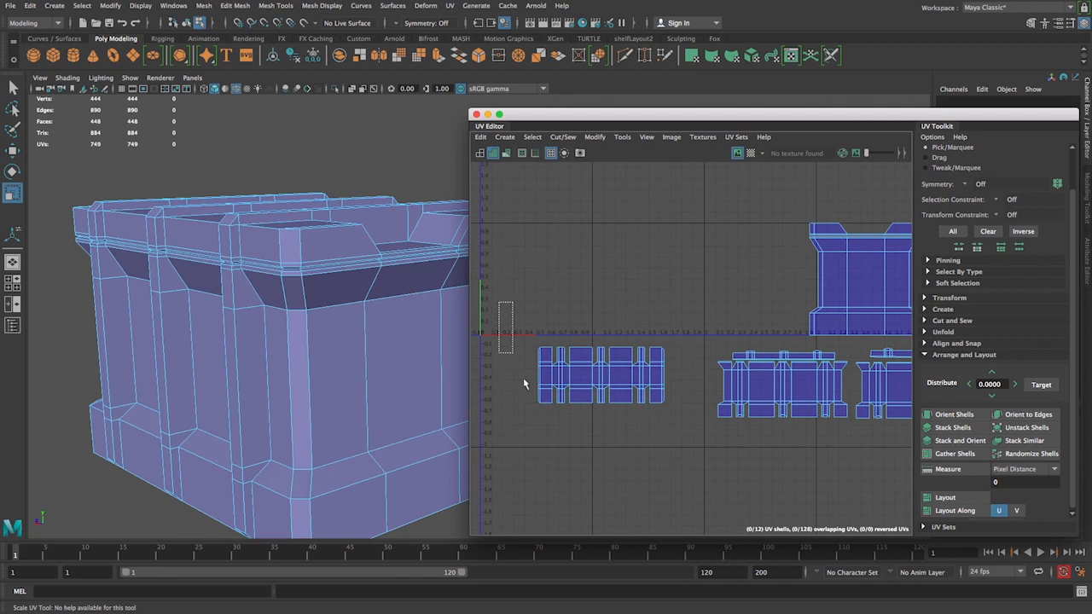
pyautogui.moveTo(657, 432); pyautogui.dragTo(669, 432)
pyautogui.click(693, 340)
pyautogui.keyDown('alt'); pyautogui.moveTo(705, 367); pyautogui.dragTo(652, 358, button='middle'); pyautogui.keyUp('alt')
pyautogui.moveTo(813, 434); pyautogui.dragTo(801, 430)
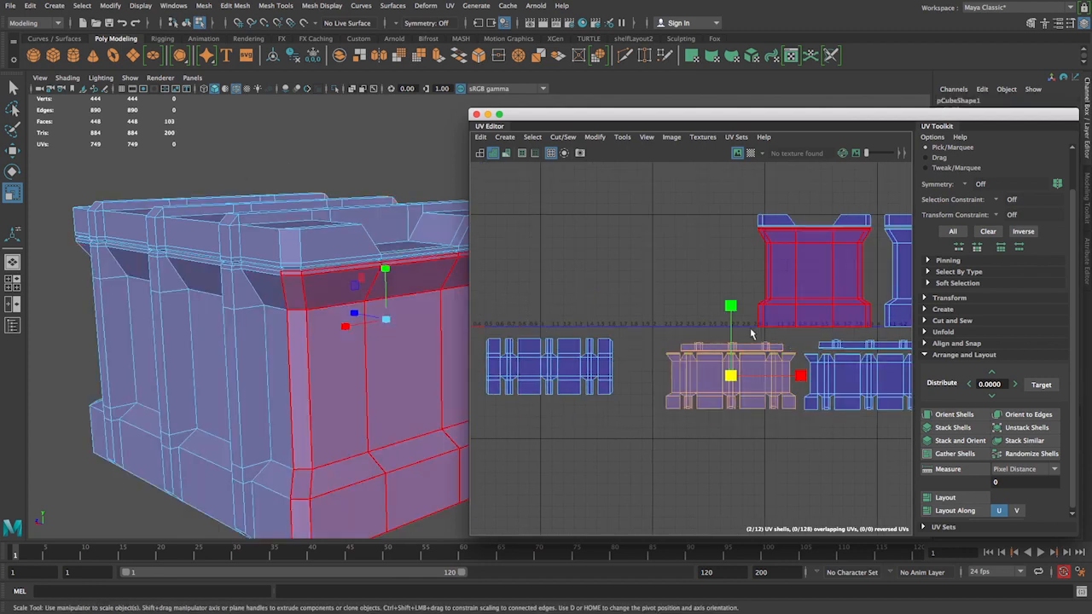
pyautogui.press('e')
pyautogui.scroll(-2, 777, 455)
pyautogui.keyDown('alt'); pyautogui.moveTo(777, 455); pyautogui.dragTo(697, 366, button='middle'); pyautogui.keyUp('alt')
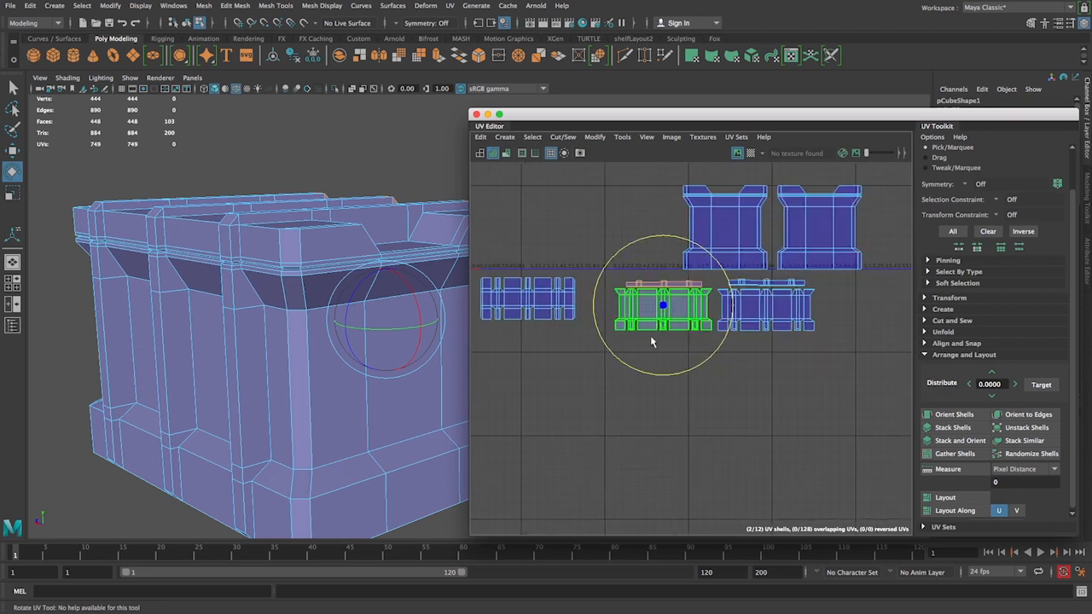
pyautogui.press('w')
pyautogui.moveTo(666, 259); pyautogui.dragTo(732, 350)
pyautogui.click(755, 352)
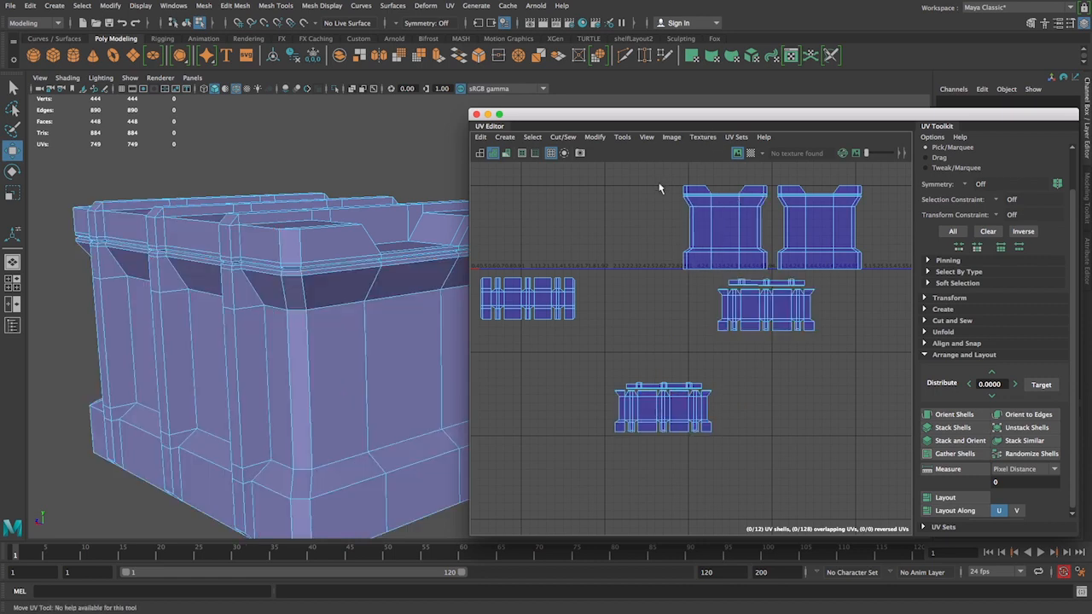
pyautogui.moveTo(761, 267); pyautogui.dragTo(763, 269)
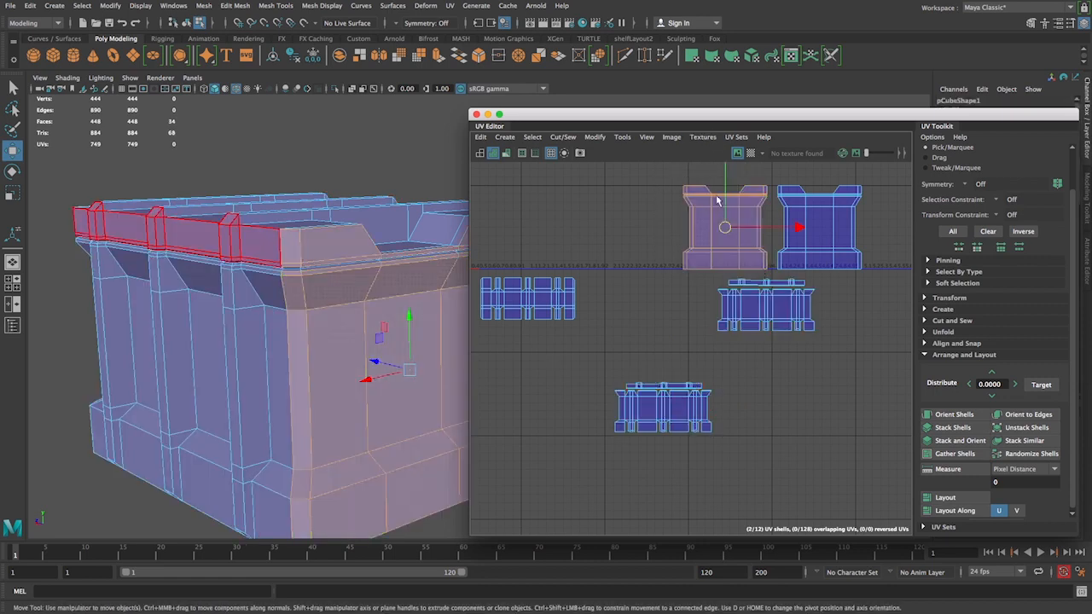
pyautogui.moveTo(717, 200); pyautogui.dragTo(718, 373)
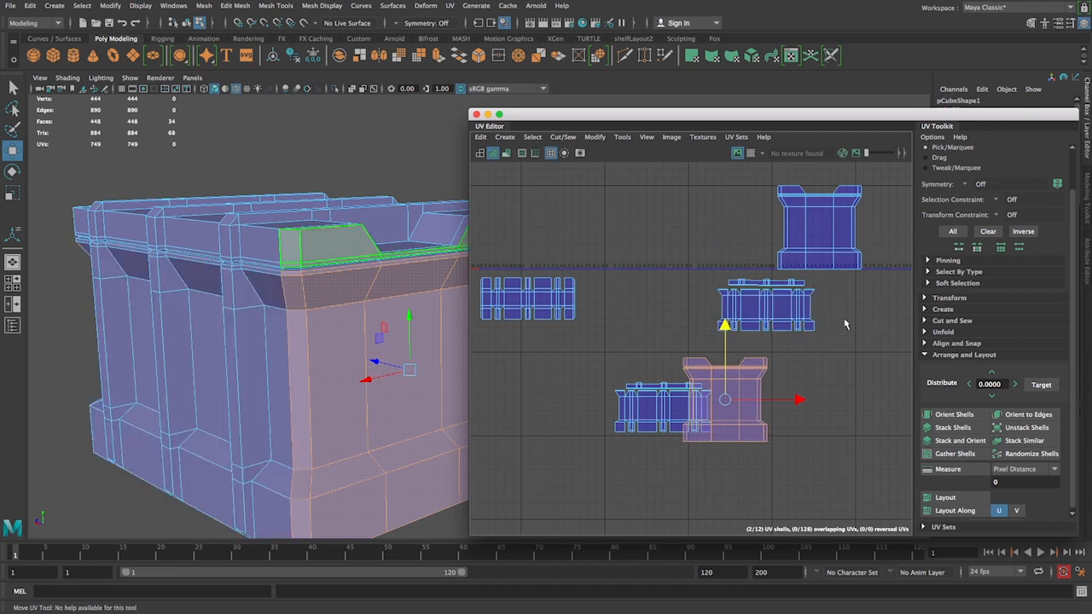
pyautogui.hotkey('ctrl', 'z')
# - Select both end-wall shells with their rim strips and move them down beside the separated long side-wall shell
pyautogui.moveTo(865, 258); pyautogui.dragTo(865, 259)
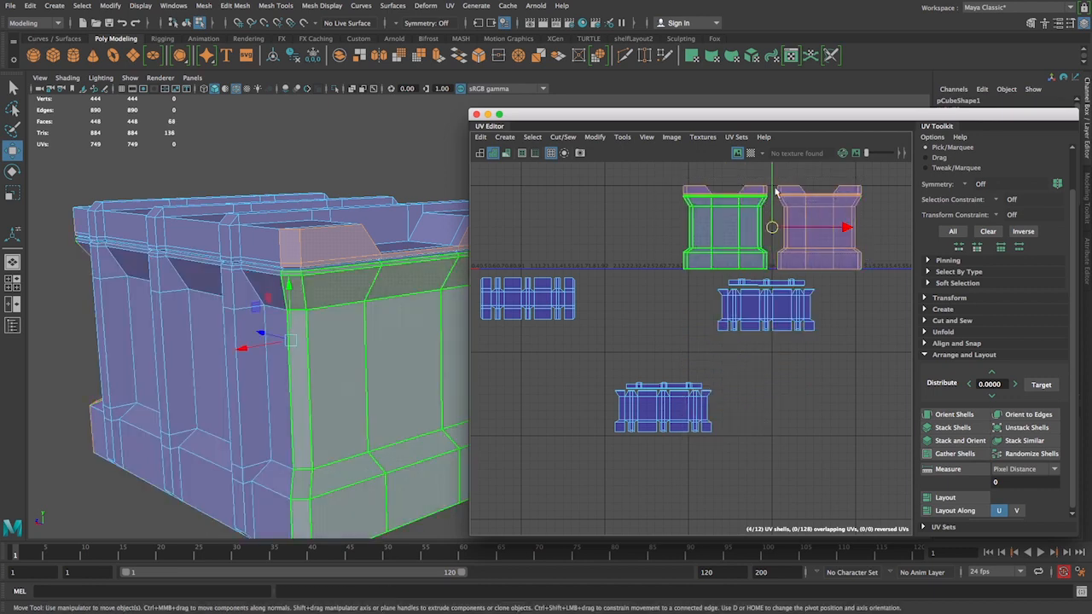
pyautogui.moveTo(683, 192); pyautogui.dragTo(697, 337)
pyautogui.scroll(5, 682, 373)
pyautogui.press('e')
pyautogui.press('r')
pyautogui.press('w')
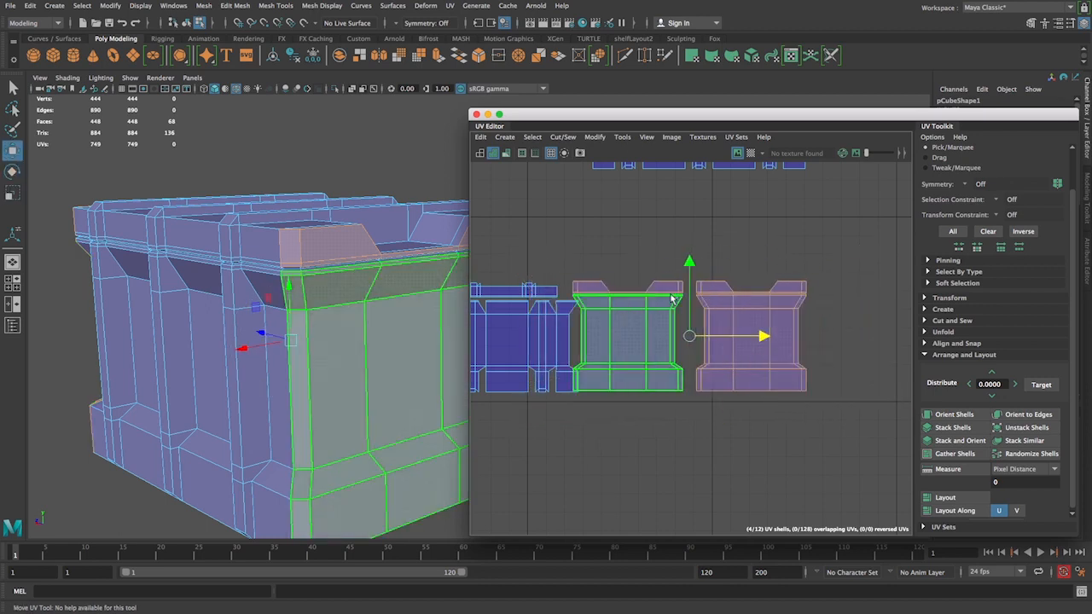
pyautogui.moveTo(689, 263); pyautogui.dragTo(689, 268)
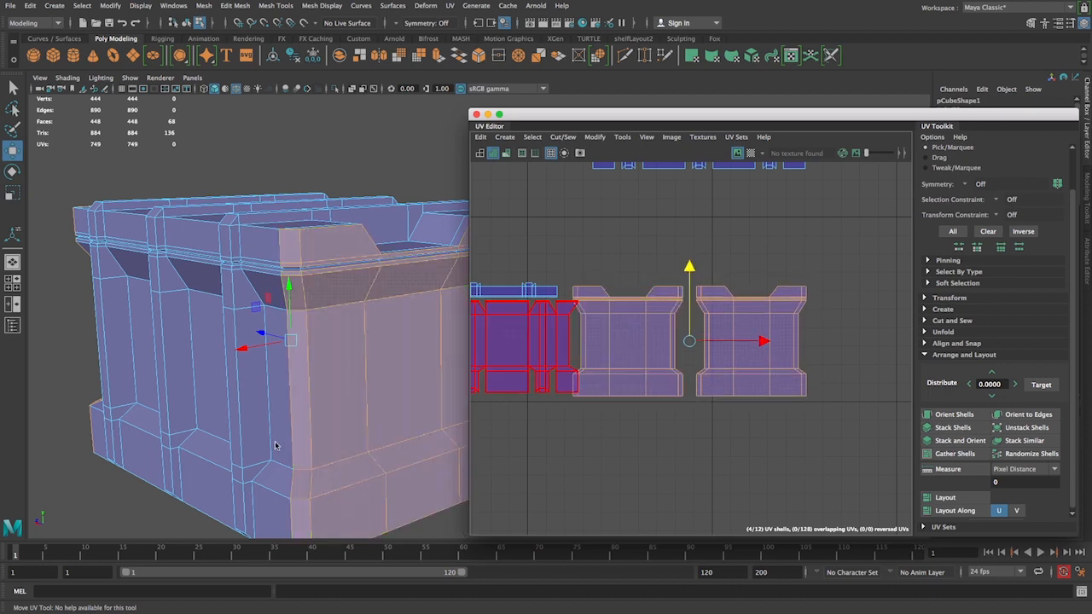
# - Scale both end-wall shells down slightly together to match the proportions of the neighbouring long side-wall shell
pyautogui.press('e')
pyautogui.press('r')
pyautogui.moveTo(692, 342); pyautogui.dragTo(749, 341)
pyautogui.press('w')
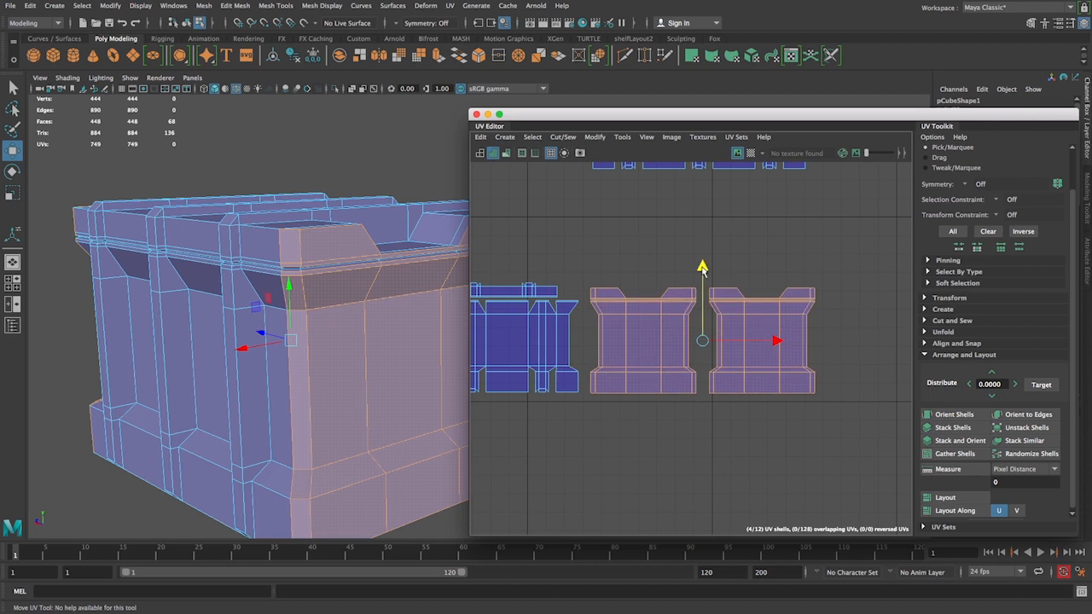
# - Display the checker pattern and compare the checker size between the crate's long side and end walls
pyautogui.click(750, 154)
pyautogui.keyDown('alt'); pyautogui.moveTo(349, 435); pyautogui.dragTo(384, 426); pyautogui.keyUp('alt')
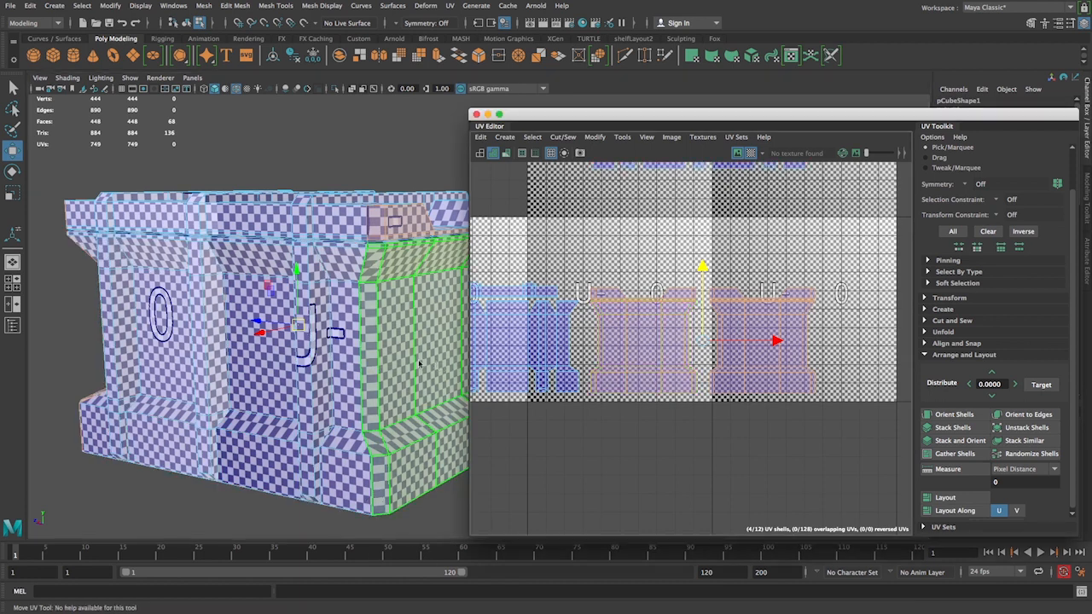
pyautogui.keyDown('alt'); pyautogui.moveTo(409, 330); pyautogui.dragTo(284, 267); pyautogui.keyUp('alt')
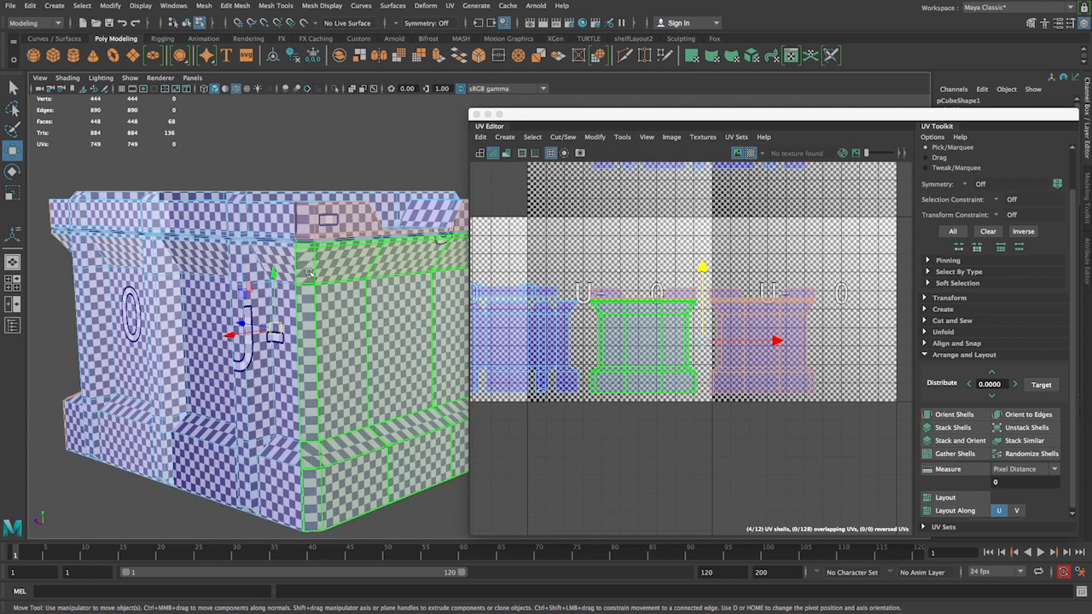
pyautogui.click(444, 436)
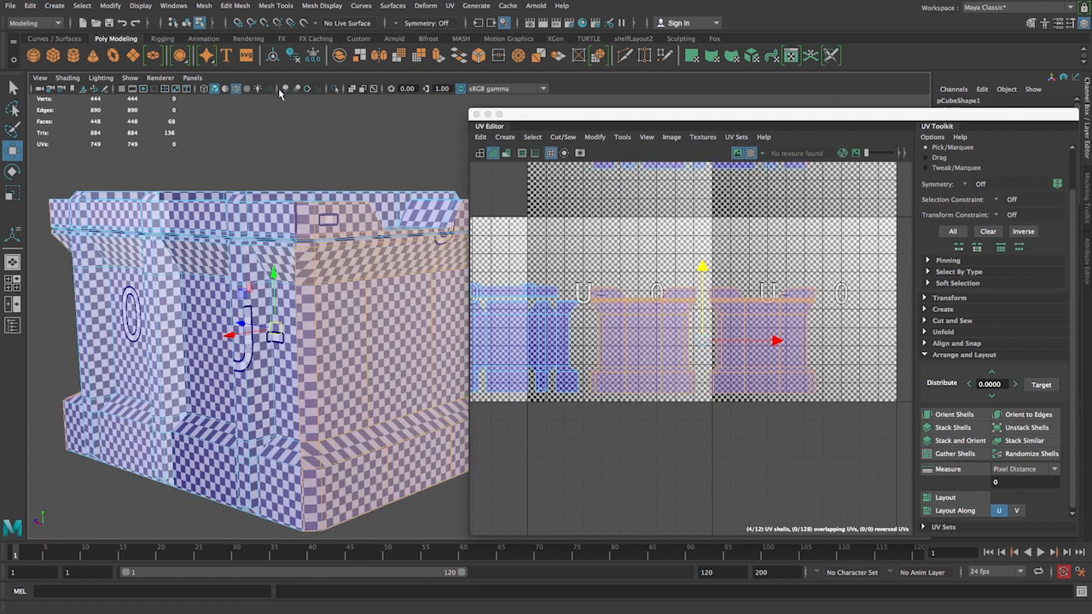
pyautogui.moveTo(379, 317)
pyautogui.keyDown('alt'); pyautogui.mouseDown(button='right')
pyautogui.moveTo(347, 319)
pyautogui.moveTo(392, 317)
pyautogui.mouseUp(button='right'); pyautogui.keyUp('alt')
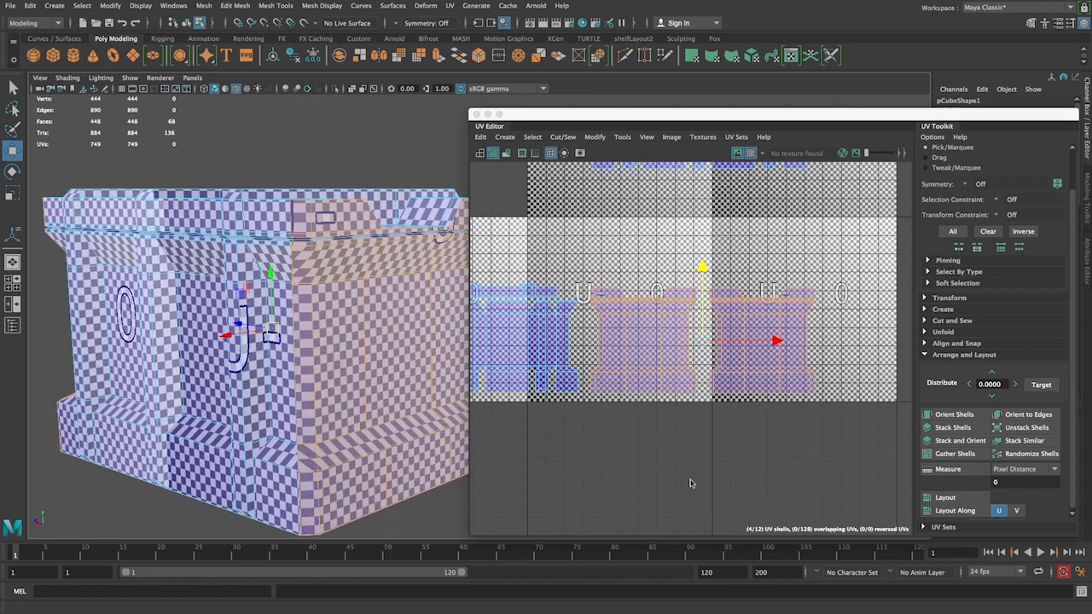
pyautogui.click(752, 153)
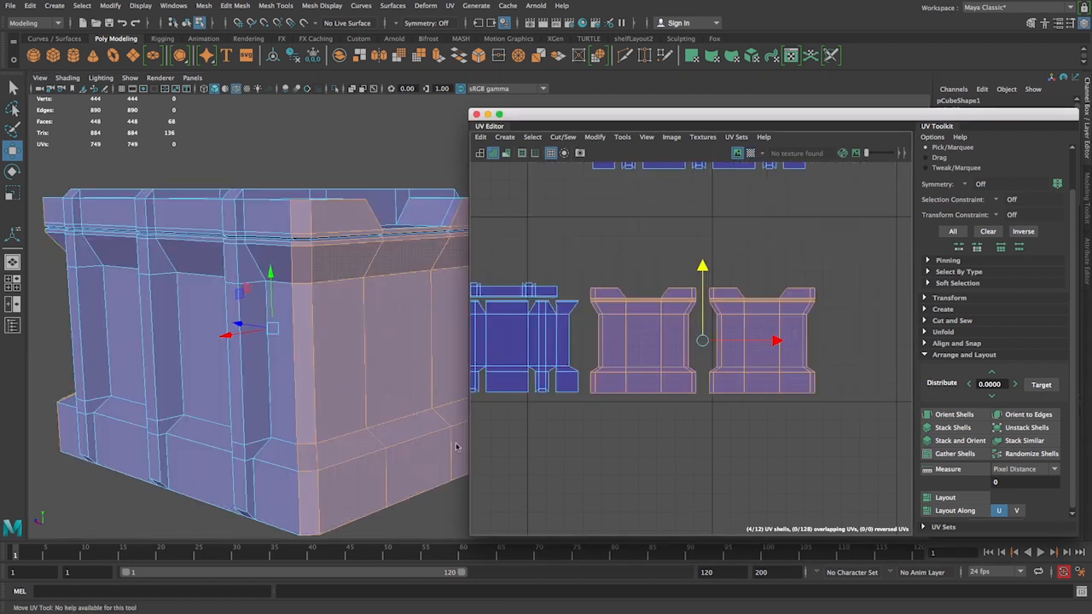
pyautogui.click(751, 153)
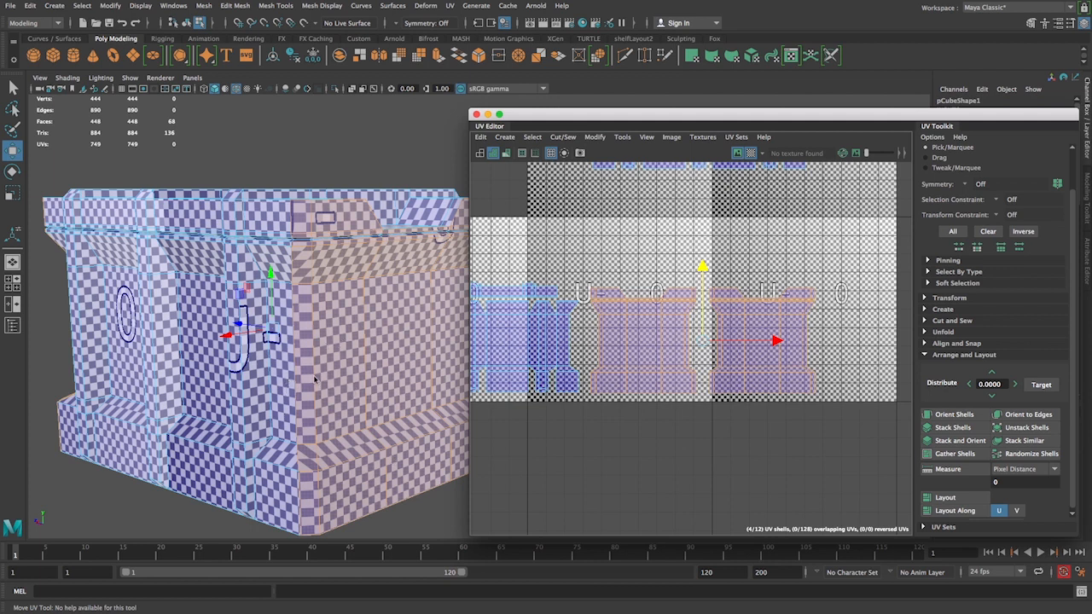
# - Hide the checker pattern and move the second long side-wall shell with its rim strip left, directly above the first one
pyautogui.click(733, 168)
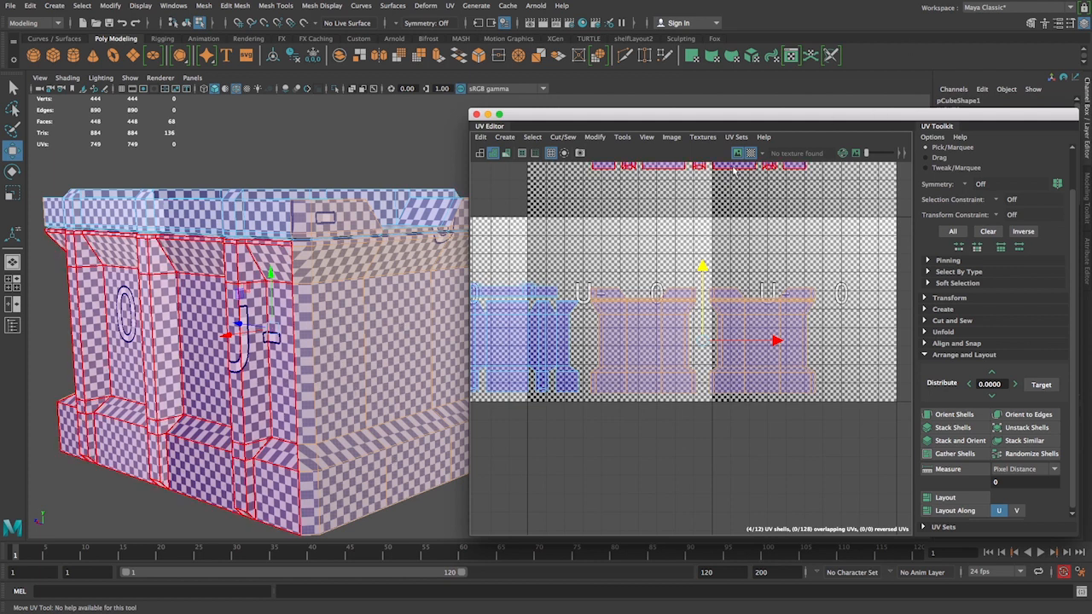
pyautogui.click(749, 156)
pyautogui.scroll(-5, 633, 441)
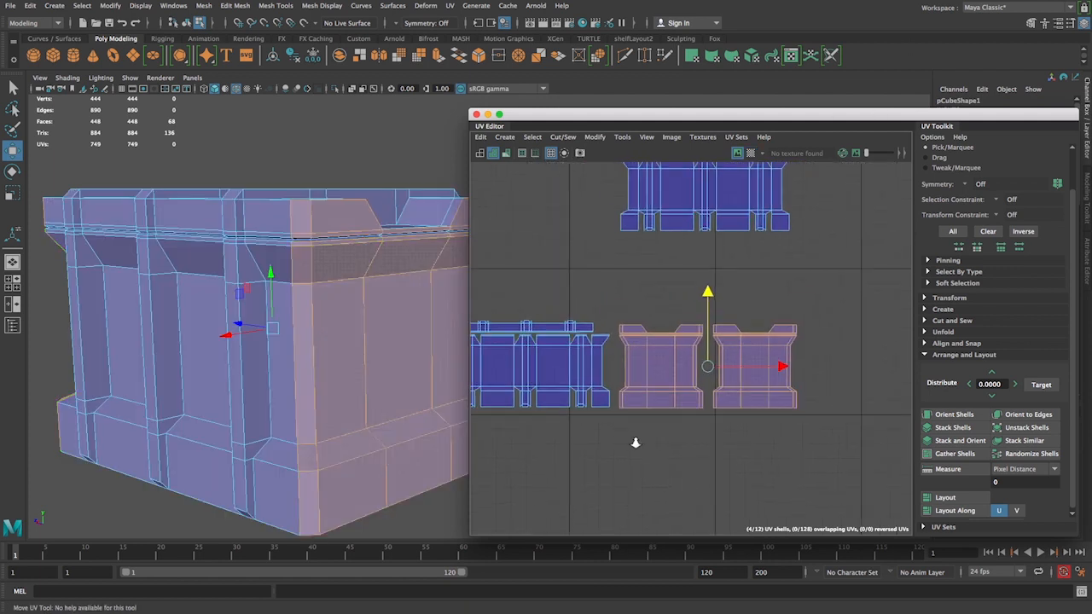
pyautogui.click(670, 521)
pyautogui.scroll(-2, 766, 434)
pyautogui.moveTo(822, 373); pyautogui.dragTo(747, 316)
pyautogui.keyDown('alt'); pyautogui.moveTo(712, 293); pyautogui.dragTo(661, 274, button='right'); pyautogui.keyUp('alt')
pyautogui.keyDown('alt'); pyautogui.moveTo(662, 273); pyautogui.dragTo(704, 281, button='middle'); pyautogui.keyUp('alt')
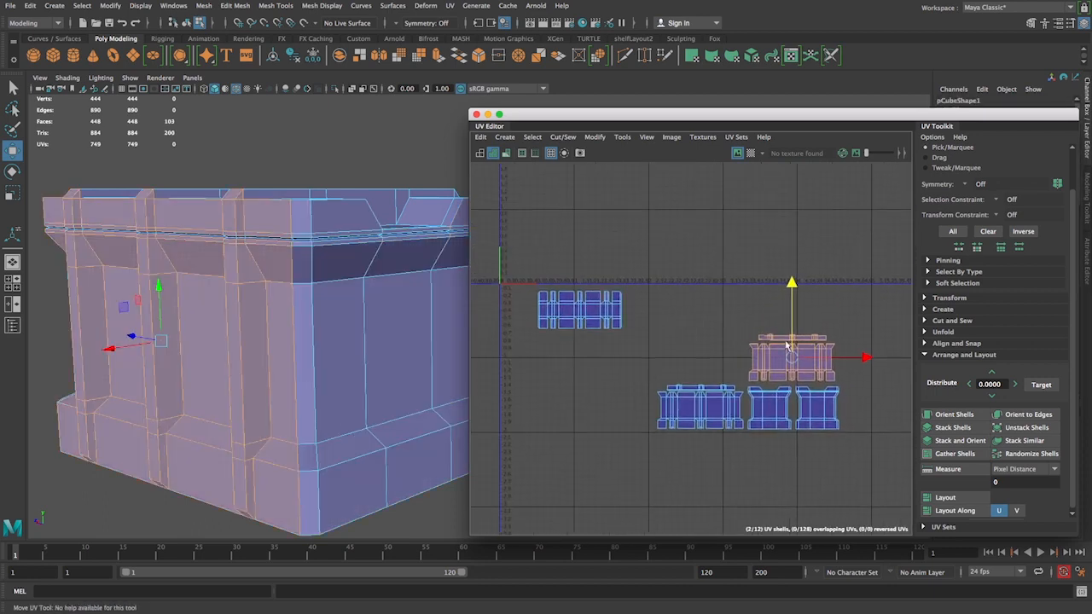
pyautogui.moveTo(836, 357); pyautogui.dragTo(754, 357)
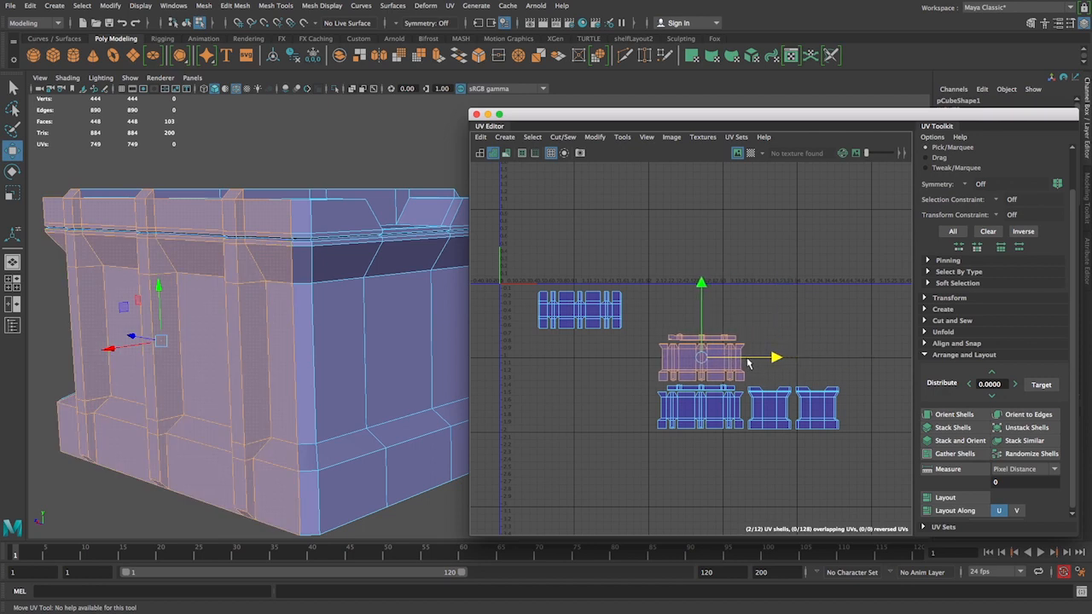
# - Select the lid shell and move it down until it sits just above the second long side-wall's rim strip
pyautogui.moveTo(645, 341); pyautogui.dragTo(752, 313)
pyautogui.keyDown('alt'); pyautogui.moveTo(711, 312); pyautogui.dragTo(820, 423, button='right'); pyautogui.keyUp('alt')
pyautogui.keyDown('alt'); pyautogui.moveTo(763, 381); pyautogui.dragTo(705, 346, button='middle'); pyautogui.keyUp('alt')
pyautogui.keyDown('alt'); pyautogui.moveTo(706, 347); pyautogui.dragTo(895, 550, button='right'); pyautogui.keyUp('alt')
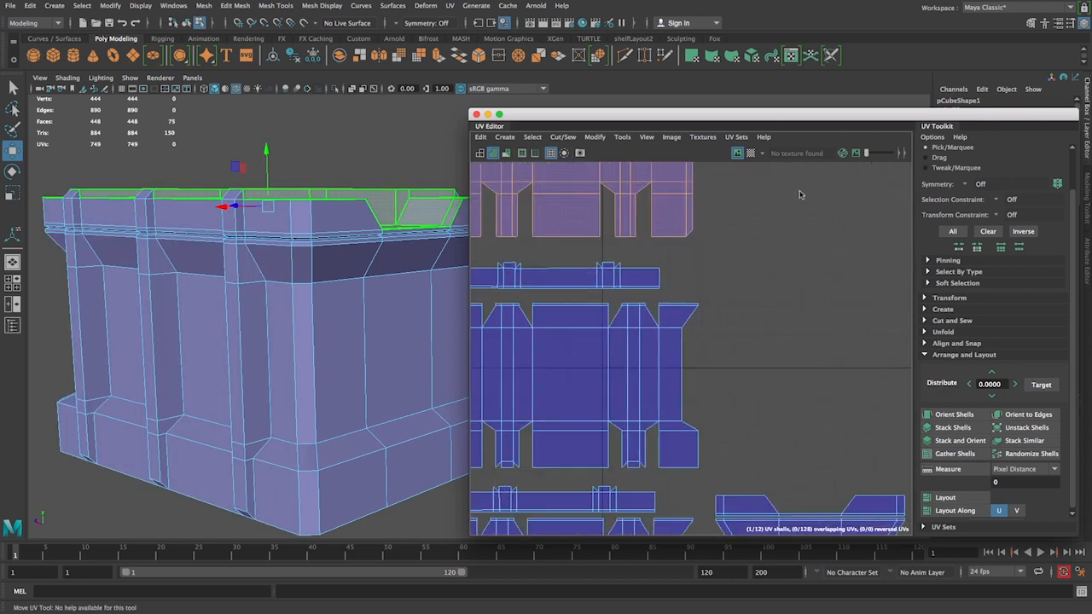
pyautogui.keyDown('alt'); pyautogui.moveTo(739, 253); pyautogui.dragTo(887, 423, button='middle'); pyautogui.keyUp('alt')
pyautogui.keyDown('alt'); pyautogui.moveTo(795, 399); pyautogui.dragTo(765, 382, button='middle'); pyautogui.keyUp('alt')
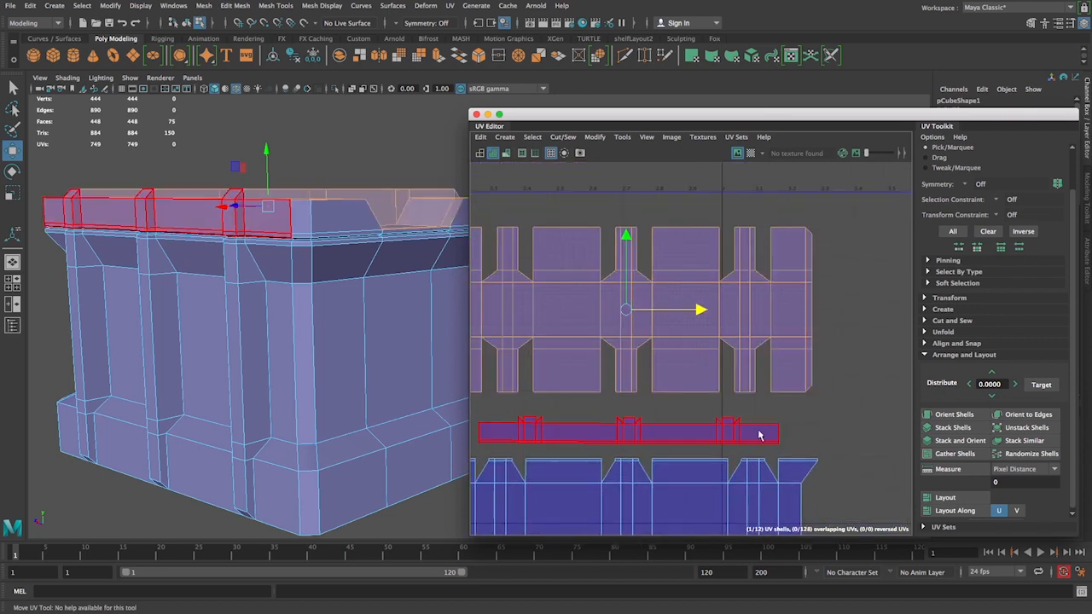
pyautogui.moveTo(626, 240); pyautogui.dragTo(626, 270)
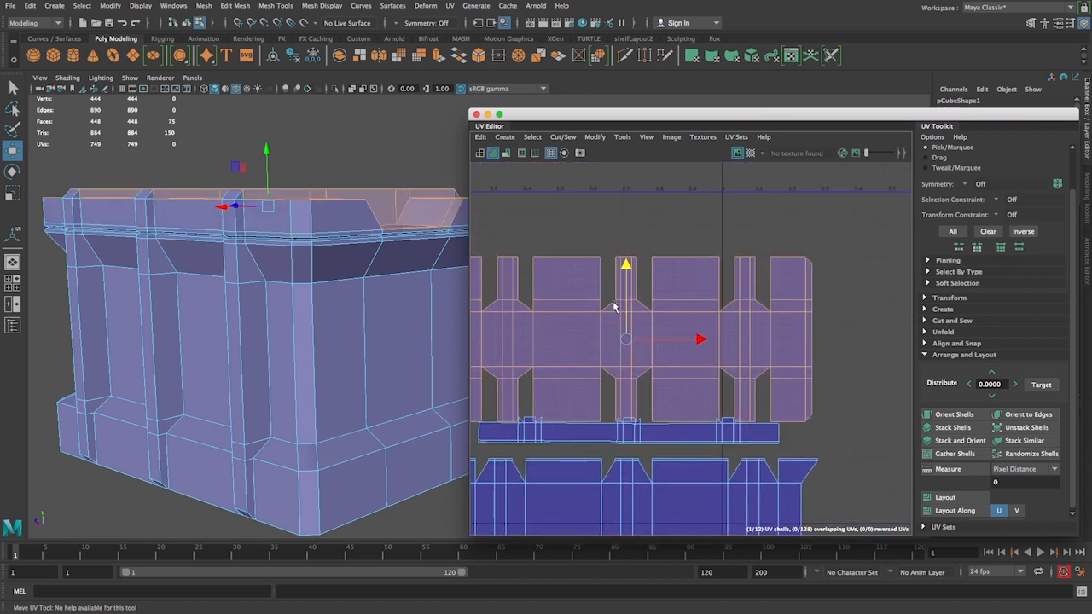
# - Scale the lid shell up slightly and centre it above the long side-wall shells, leaving a gap below it
pyautogui.moveTo(683, 345); pyautogui.dragTo(626, 333)
pyautogui.press('r')
pyautogui.press('w')
pyautogui.press('r')
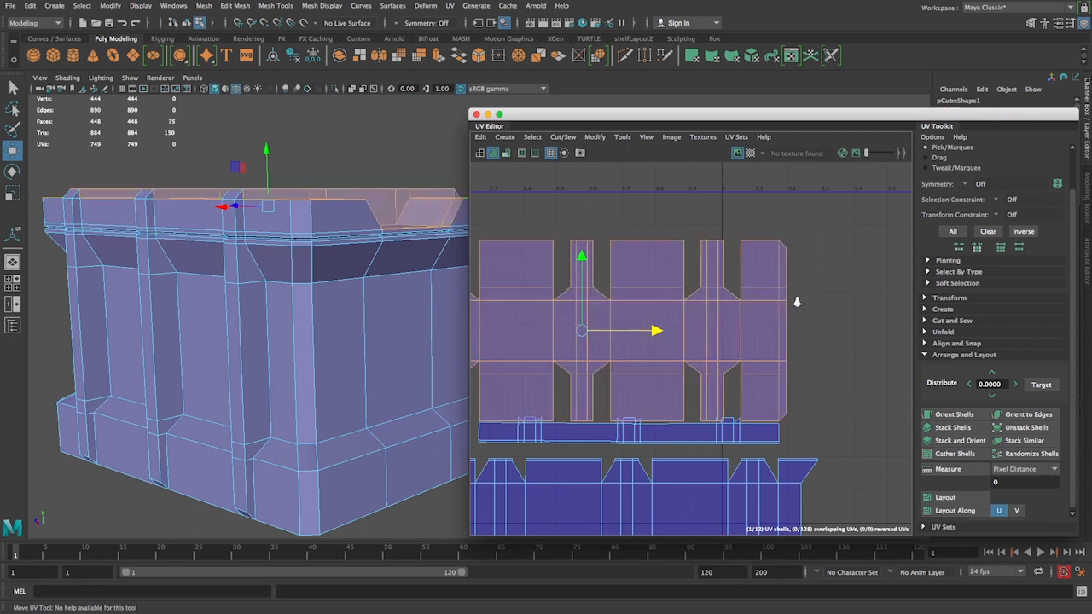
pyautogui.scroll(-3, 796, 302)
pyautogui.moveTo(655, 292); pyautogui.dragTo(682, 284)
# - Show the checker pattern to compare the lid's checker size with the side walls, and hide it again
pyautogui.click(751, 153)
pyautogui.keyDown('alt'); pyautogui.moveTo(256, 324); pyautogui.dragTo(298, 373); pyautogui.keyUp('alt')
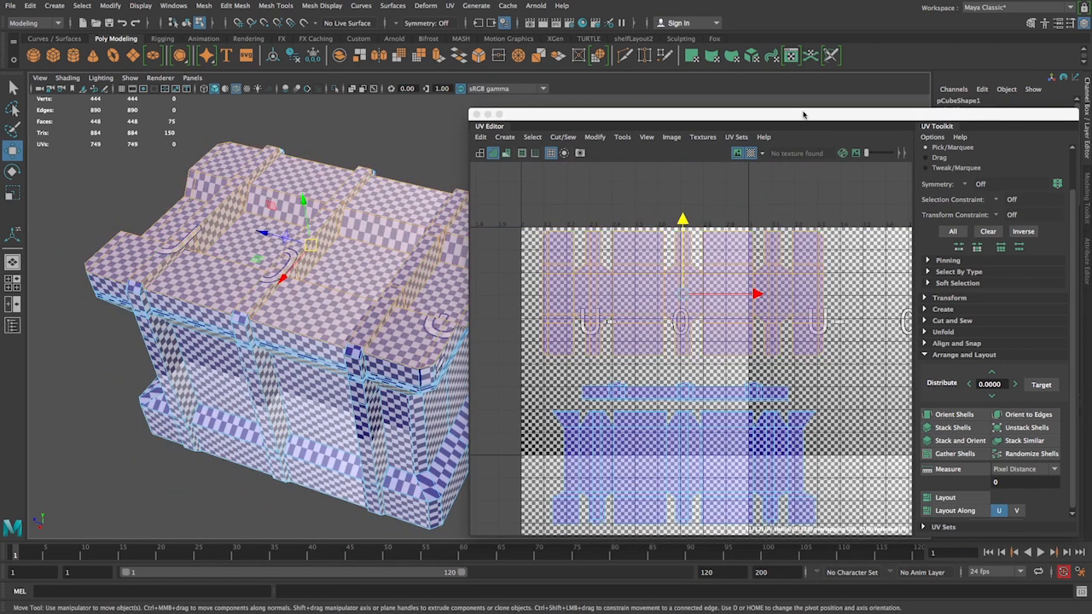
pyautogui.click(750, 153)
# - Select the lid shell and all wall and rim-strip shells and move them together straight up above the horizontal zero axis
pyautogui.scroll(-6, 683, 323)
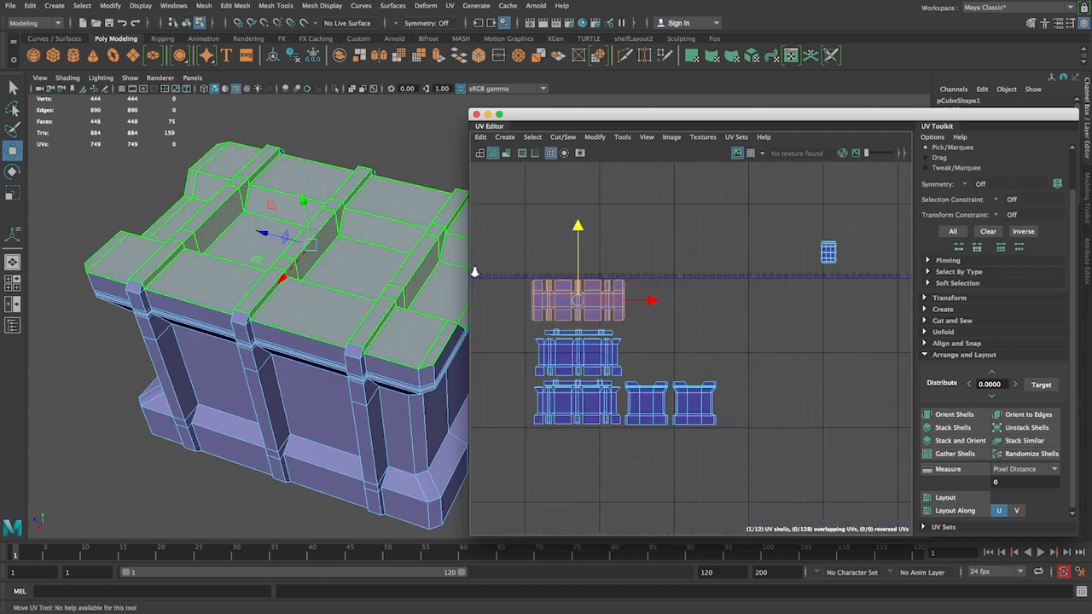
pyautogui.scroll(-2, 683, 323)
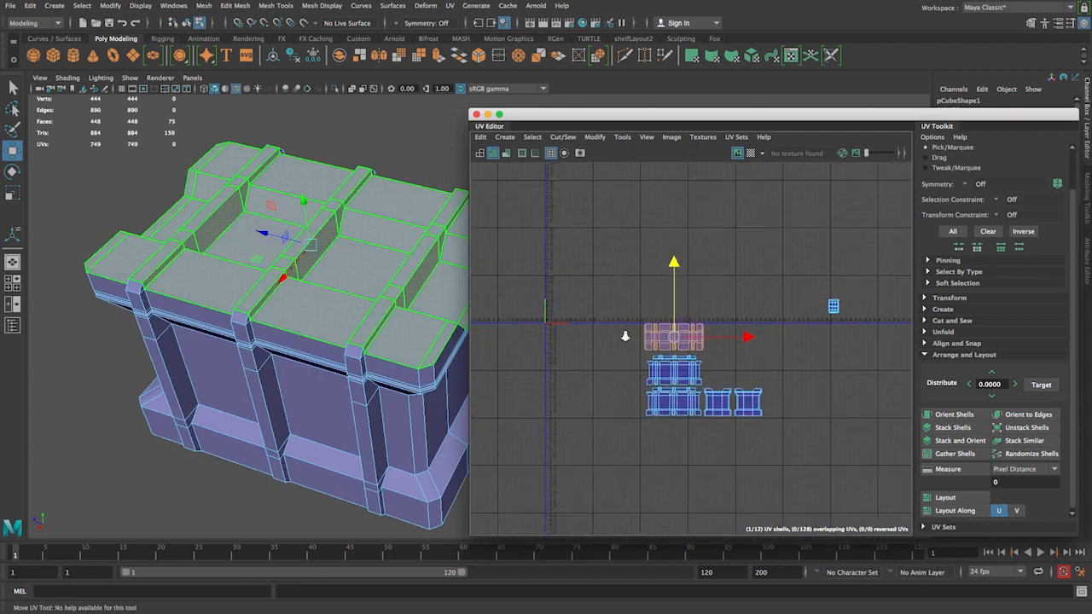
pyautogui.keyDown('alt'); pyautogui.moveTo(626, 333); pyautogui.dragTo(700, 384, button='middle'); pyautogui.keyUp('alt')
pyautogui.keyDown('alt'); pyautogui.moveTo(655, 292); pyautogui.dragTo(620, 290, button='middle'); pyautogui.keyUp('alt')
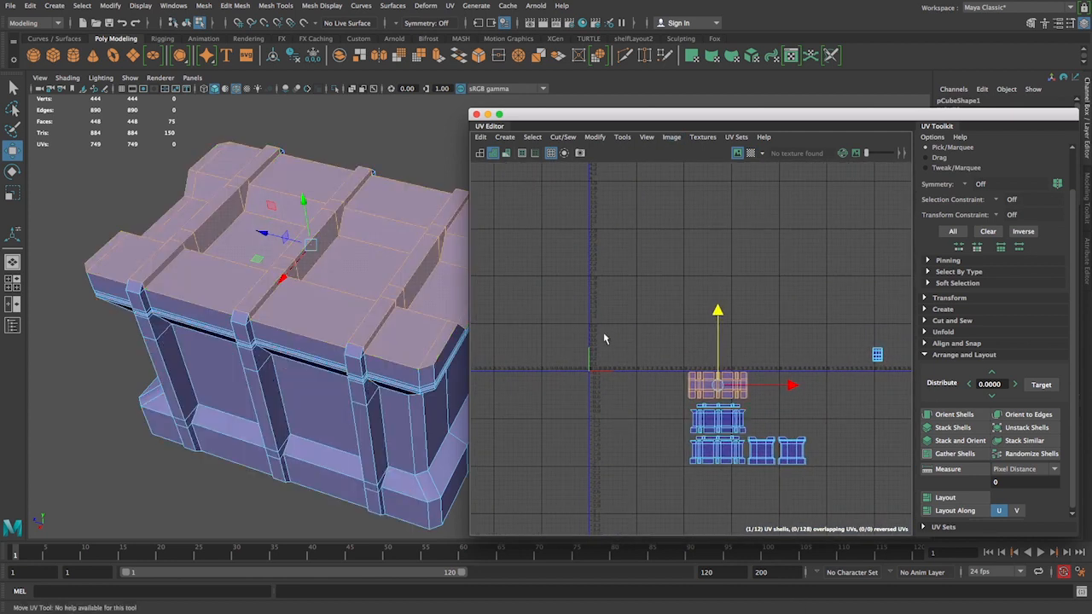
pyautogui.keyDown('alt'); pyautogui.moveTo(605, 339); pyautogui.dragTo(656, 386, button='right'); pyautogui.keyUp('alt')
pyautogui.keyDown('alt'); pyautogui.moveTo(656, 386); pyautogui.dragTo(652, 381, button='middle'); pyautogui.keyUp('alt')
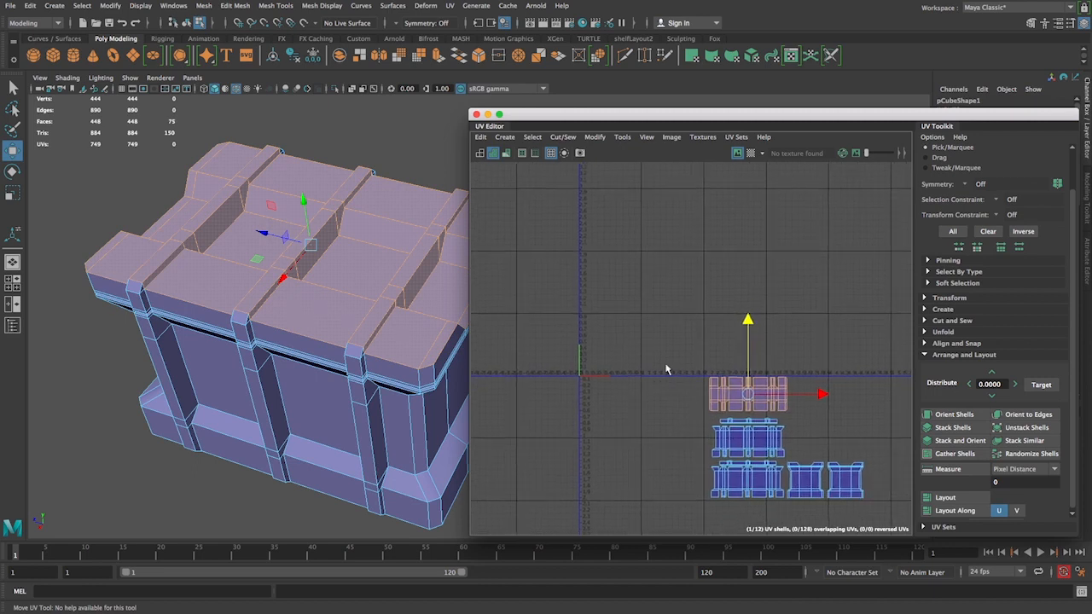
pyautogui.moveTo(905, 588); pyautogui.dragTo(894, 547)
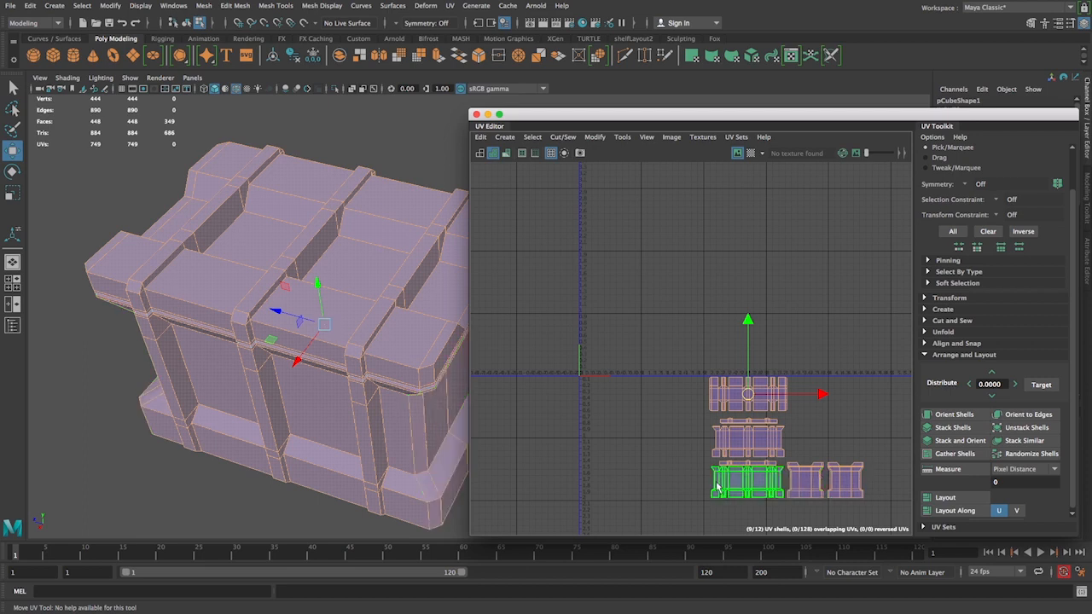
pyautogui.moveTo(748, 377); pyautogui.dragTo(748, 247)
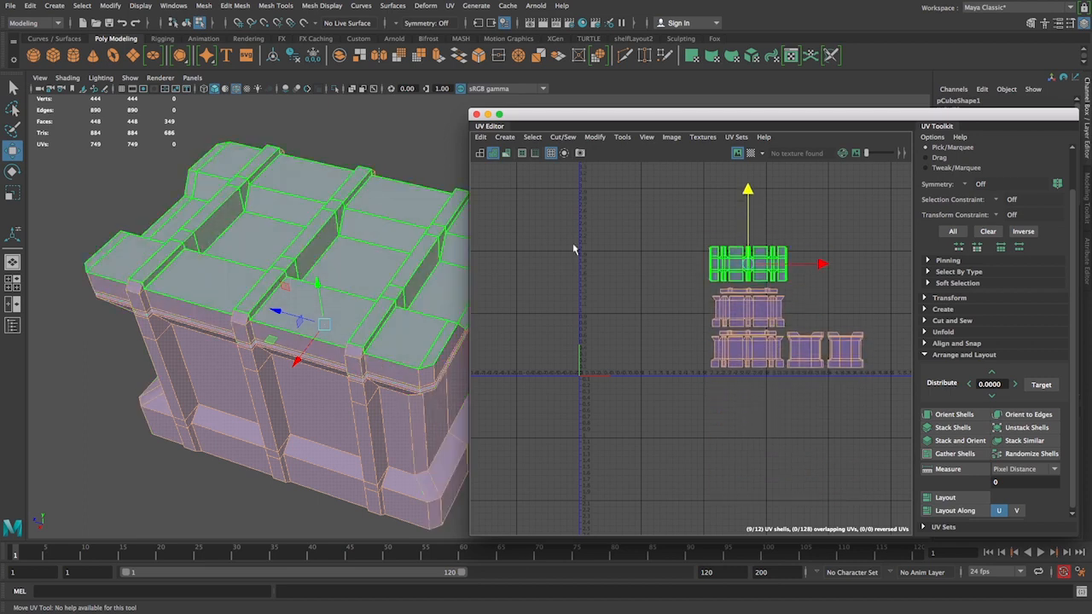
# - Examine where the grouped shells lie relative to the 0–1 UV tile at the grid origin, and clear the selection
pyautogui.moveTo(533, 253)
pyautogui.keyDown('ctrl'); pyautogui.mouseDown(button='right')
pyautogui.moveTo(514, 261)
pyautogui.moveTo(534, 254)
pyautogui.mouseUp(button='right'); pyautogui.keyUp('ctrl')
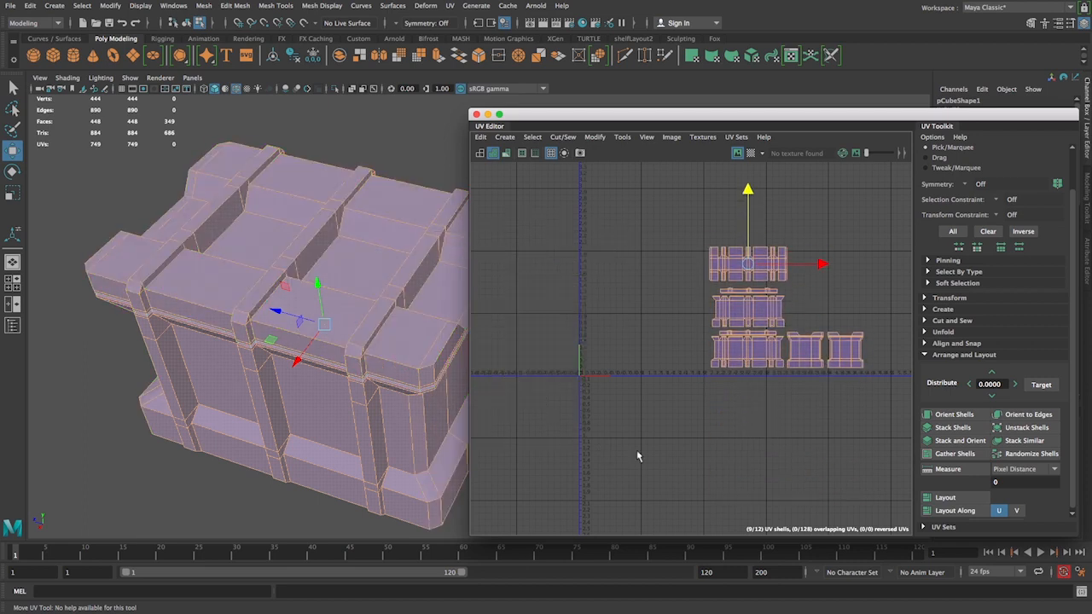
pyautogui.keyDown('alt'); pyautogui.moveTo(748, 375); pyautogui.dragTo(789, 478, button='right'); pyautogui.keyUp('alt')
pyautogui.keyDown('alt'); pyautogui.moveTo(760, 461); pyautogui.dragTo(734, 527, button='middle'); pyautogui.keyUp('alt')
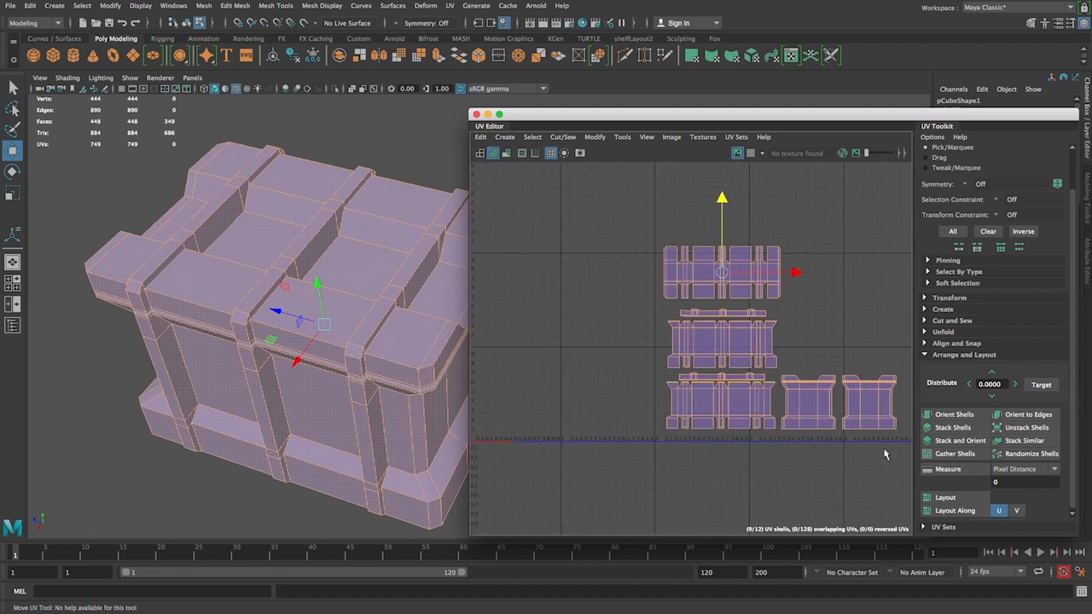
pyautogui.scroll(2, 779, 377)
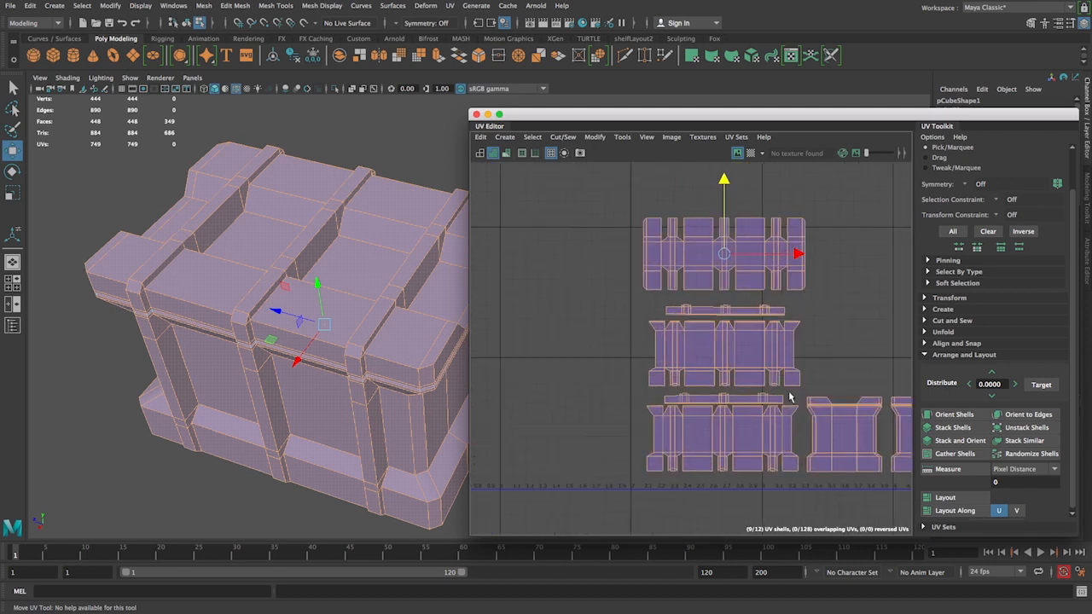
pyautogui.click(776, 401)
pyautogui.click(458, 311)
pyautogui.keyDown('alt'); pyautogui.moveTo(632, 381); pyautogui.dragTo(765, 373, button='middle'); pyautogui.keyUp('alt')
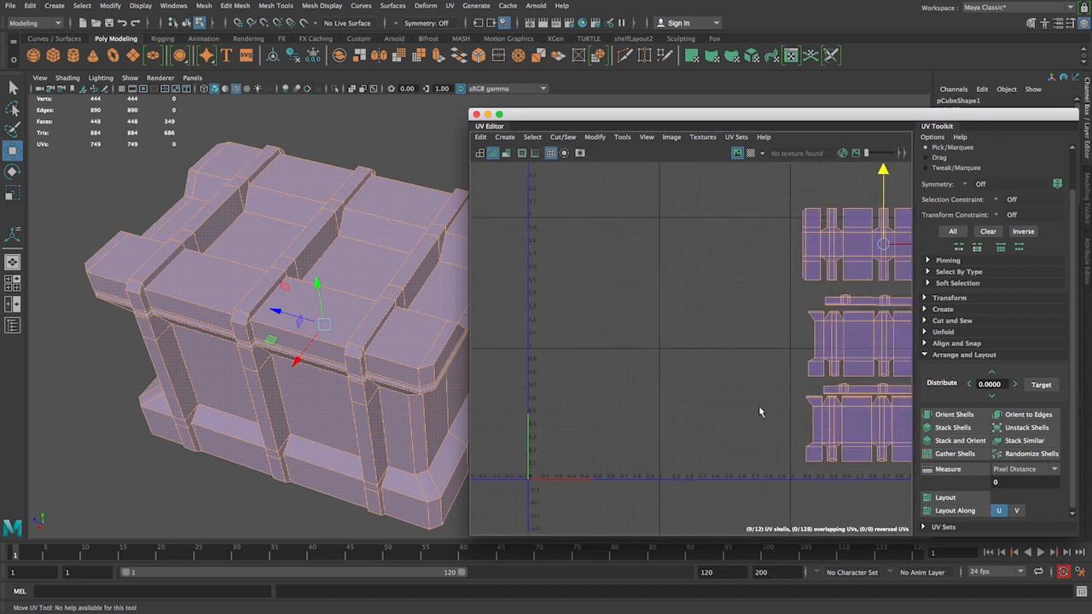
pyautogui.keyDown('alt'); pyautogui.moveTo(572, 456); pyautogui.dragTo(602, 475, button='middle'); pyautogui.keyUp('alt')
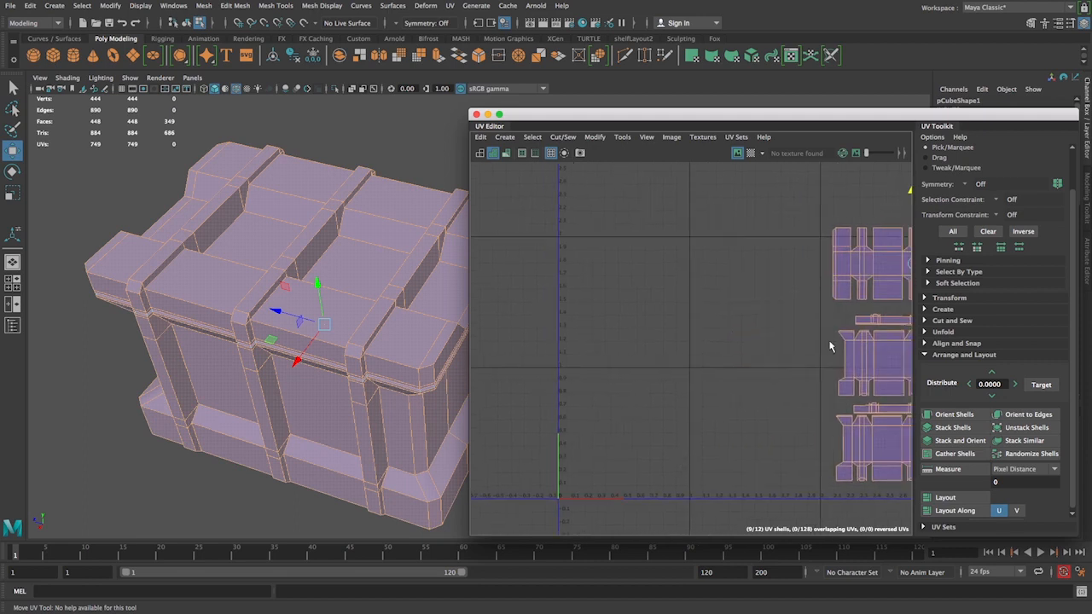
pyautogui.keyDown('alt'); pyautogui.moveTo(764, 403); pyautogui.dragTo(638, 420, button='middle'); pyautogui.keyUp('alt')
pyautogui.keyDown('ctrl'); pyautogui.moveTo(650, 407); pyautogui.dragTo(536, 387, button='right'); pyautogui.keyUp('ctrl')
pyautogui.keyDown('alt'); pyautogui.moveTo(537, 387); pyautogui.dragTo(610, 367, button='middle'); pyautogui.keyUp('alt')
pyautogui.click(756, 404)
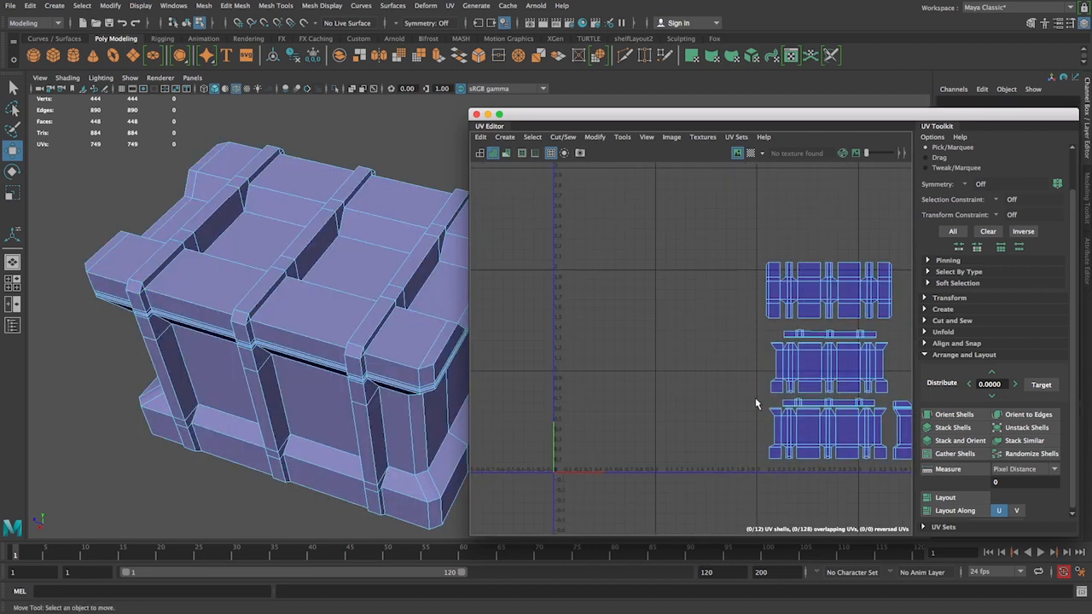
# - Try placing the lowest long side-wall shell with its rim strip in the 0–1 UV tile, and undo the move
pyautogui.click(776, 422)
pyautogui.press('w')
pyautogui.moveTo(883, 443); pyautogui.dragTo(666, 456)
pyautogui.keyDown('alt'); pyautogui.moveTo(665, 455); pyautogui.dragTo(797, 434, button='middle'); pyautogui.keyUp('alt')
pyautogui.keyDown('alt'); pyautogui.moveTo(798, 434); pyautogui.dragTo(670, 500, button='right'); pyautogui.keyUp('alt')
pyautogui.keyDown('alt'); pyautogui.moveTo(671, 500); pyautogui.dragTo(492, 522, button='middle'); pyautogui.keyUp('alt')
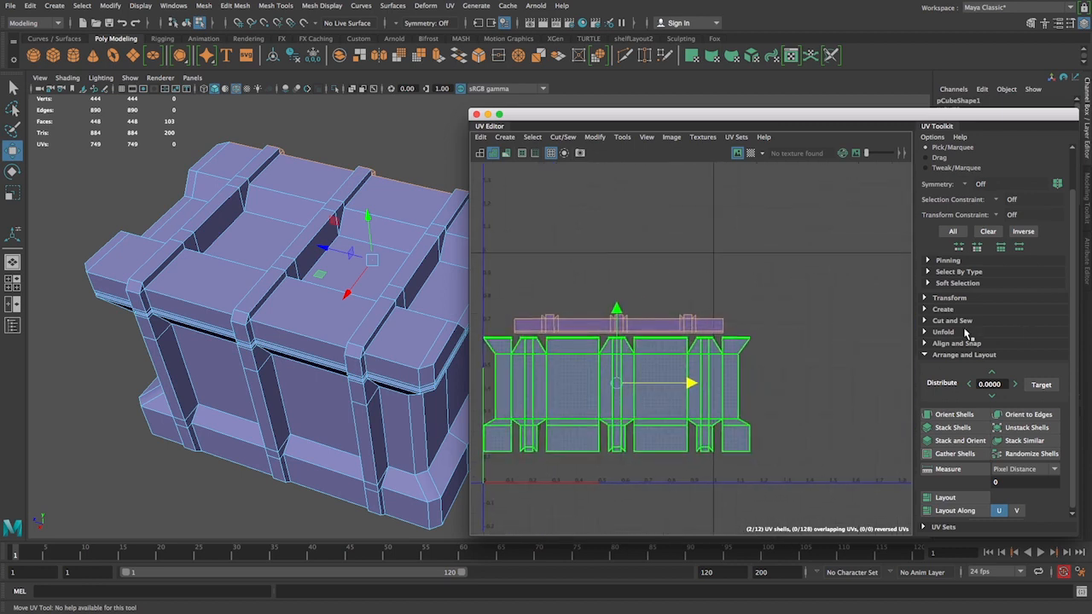
pyautogui.keyDown('alt'); pyautogui.moveTo(863, 336); pyautogui.dragTo(685, 287, button='right'); pyautogui.keyUp('alt')
pyautogui.press('super+z')
# - Select the lid, wall and rim-strip shells together, scale them down and move them into the 0–1 UV tile
pyautogui.keyDown('alt'); pyautogui.moveTo(811, 400); pyautogui.dragTo(605, 294, button='right'); pyautogui.keyUp('alt')
pyautogui.keyDown('alt'); pyautogui.moveTo(605, 293); pyautogui.dragTo(418, 292, button='middle'); pyautogui.keyUp('alt')
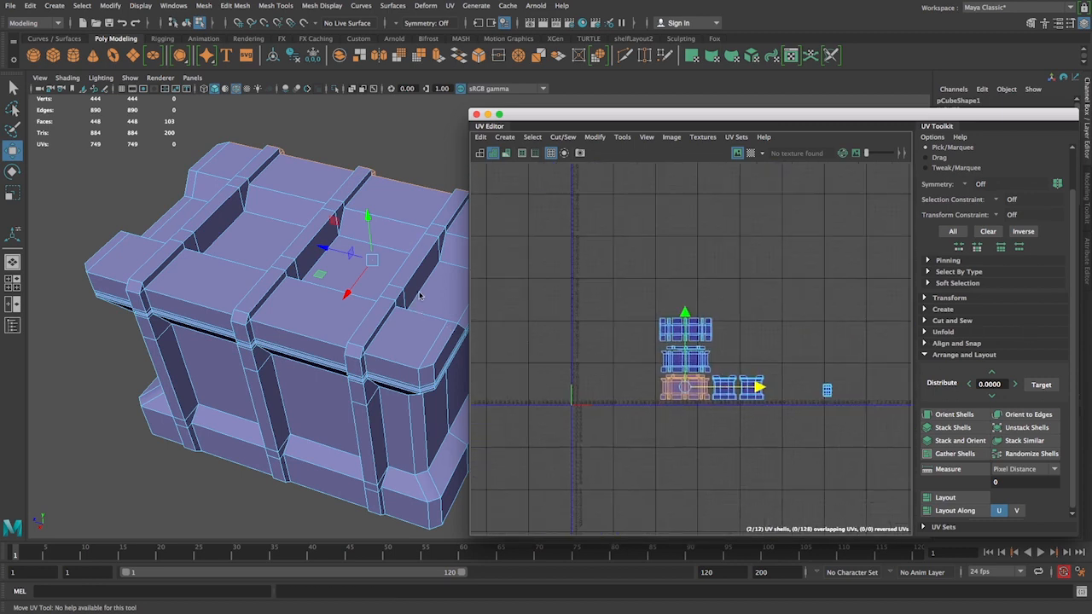
pyautogui.moveTo(544, 266); pyautogui.dragTo(812, 459)
pyautogui.press('e')
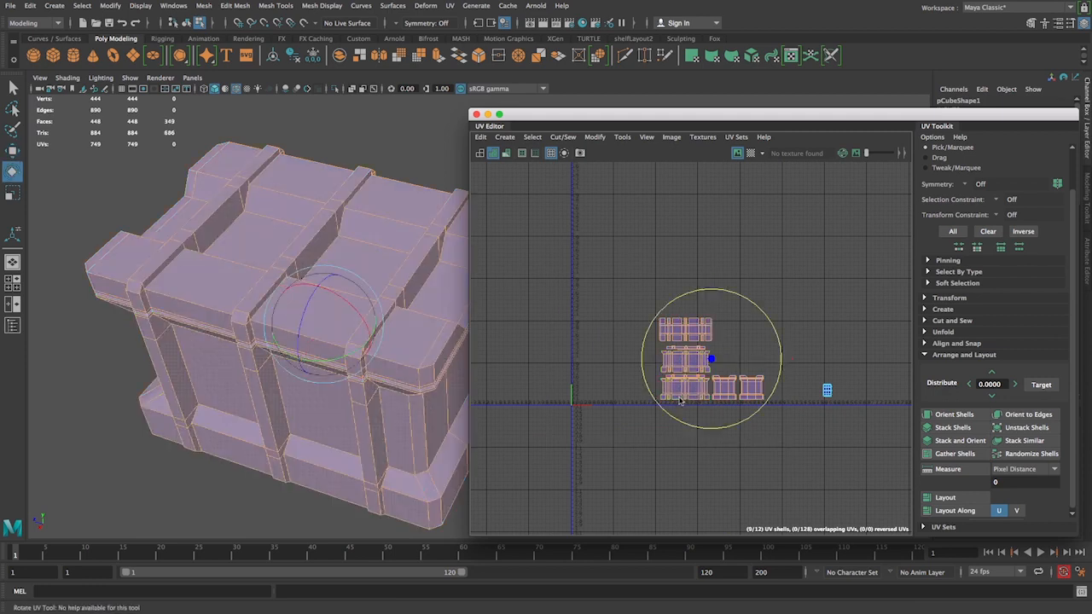
pyautogui.press('r')
pyautogui.moveTo(711, 361); pyautogui.dragTo(597, 391)
pyautogui.press('w')
pyautogui.press('f')
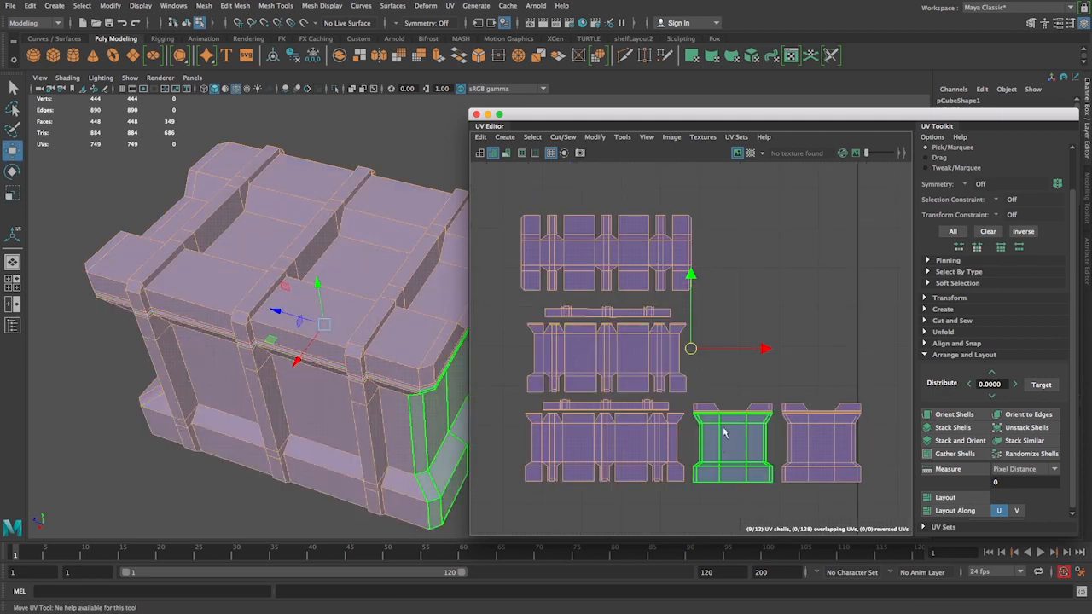
# - Move the lowest long side-wall shell with its rim strip into the origin corner of the 0–1 UV tile
pyautogui.keyDown('alt'); pyautogui.moveTo(723, 431); pyautogui.dragTo(586, 363, button='right'); pyautogui.keyUp('alt')
pyautogui.keyDown('alt'); pyautogui.moveTo(546, 362); pyautogui.dragTo(541, 344, button='middle'); pyautogui.keyUp('alt')
pyautogui.keyDown('alt'); pyautogui.moveTo(579, 246); pyautogui.dragTo(687, 312, button='right'); pyautogui.keyUp('alt')
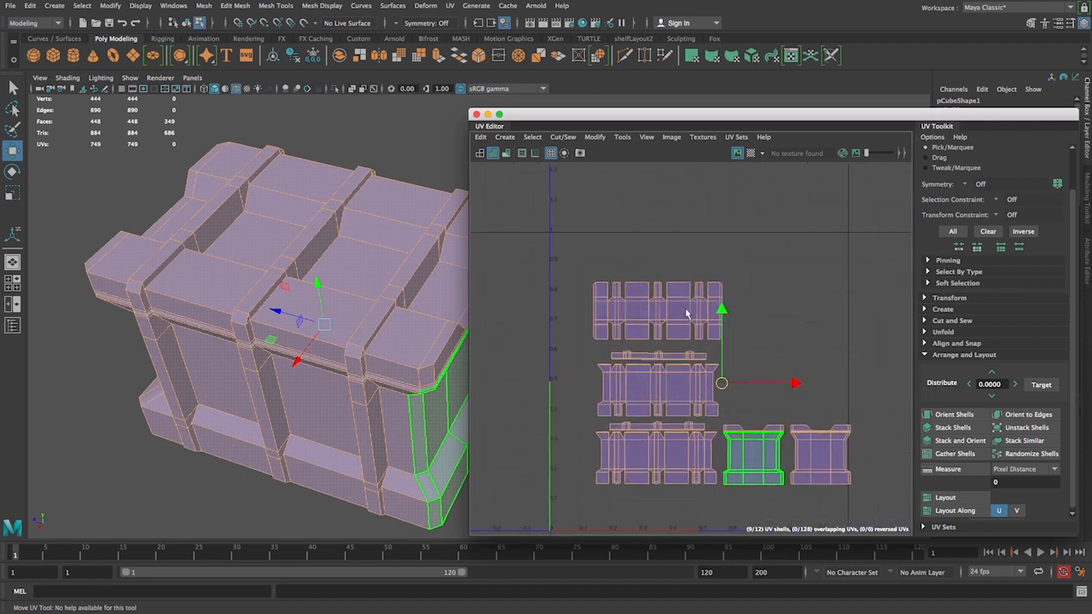
pyautogui.keyDown('alt'); pyautogui.moveTo(686, 313); pyautogui.dragTo(643, 258, button='middle'); pyautogui.keyUp('alt')
pyautogui.click(612, 450)
pyautogui.keyDown('alt'); pyautogui.moveTo(563, 417); pyautogui.dragTo(593, 341, button='middle'); pyautogui.keyUp('alt')
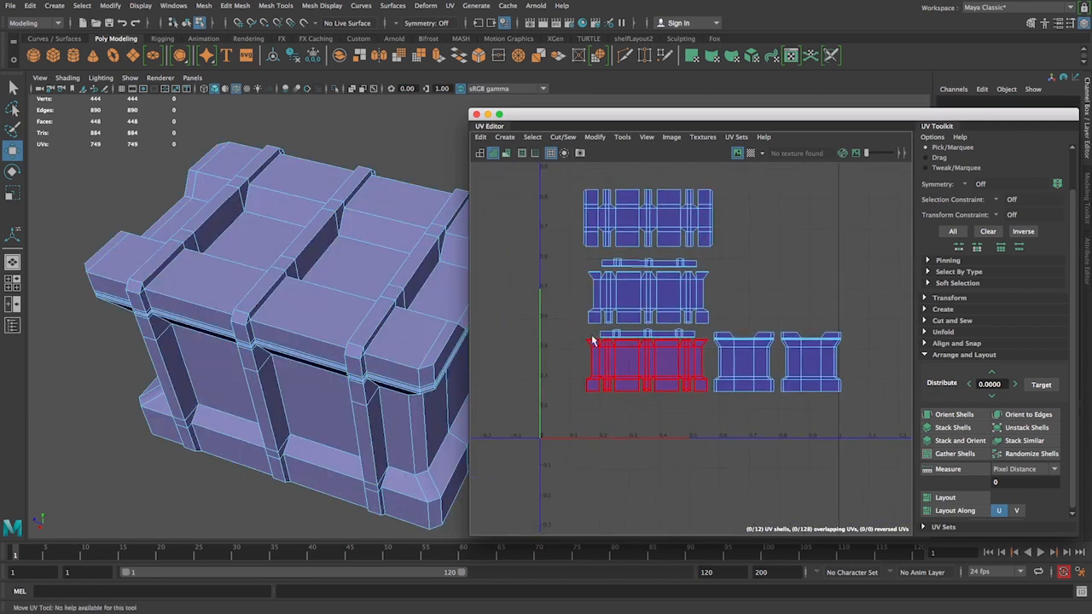
pyautogui.click(706, 399)
pyautogui.press('w')
pyautogui.moveTo(648, 361); pyautogui.dragTo(604, 403)
# - Examine the spacing between the lowest long side-wall shell and its rim strip, selecting the strip and clearing the selection
pyautogui.click(533, 335)
pyautogui.keyDown('alt'); pyautogui.moveTo(533, 335); pyautogui.dragTo(583, 400, button='right'); pyautogui.keyUp('alt')
pyautogui.keyDown('alt'); pyautogui.moveTo(583, 400); pyautogui.dragTo(546, 354, button='middle'); pyautogui.keyUp('alt')
pyautogui.keyDown('alt'); pyautogui.moveTo(546, 354); pyautogui.dragTo(670, 456, button='right'); pyautogui.keyUp('alt')
pyautogui.moveTo(562, 324); pyautogui.dragTo(837, 383)
pyautogui.click(822, 323)
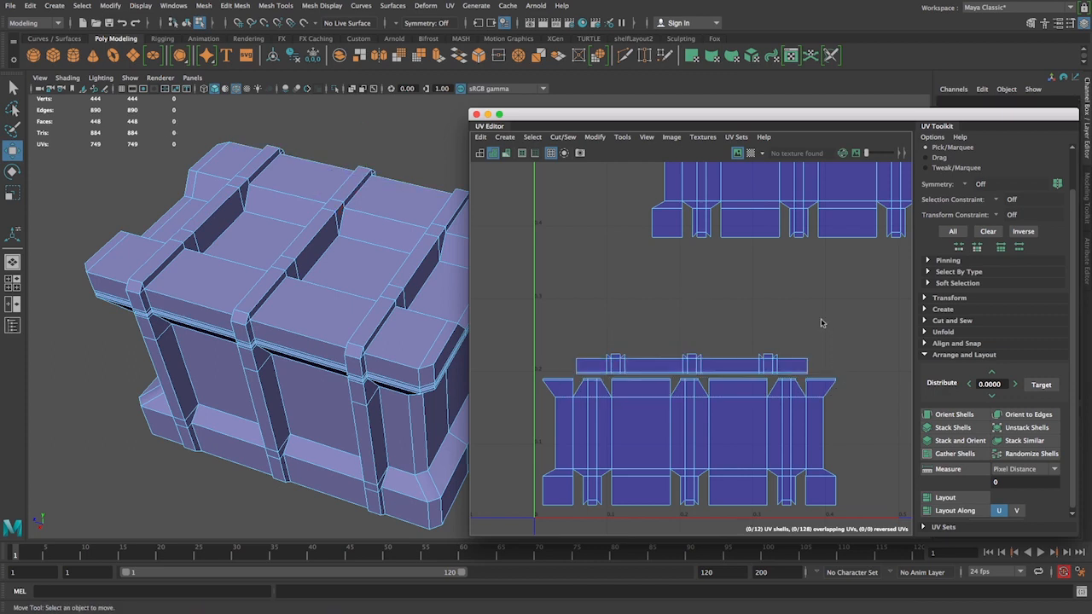
pyautogui.moveTo(561, 330); pyautogui.dragTo(838, 377)
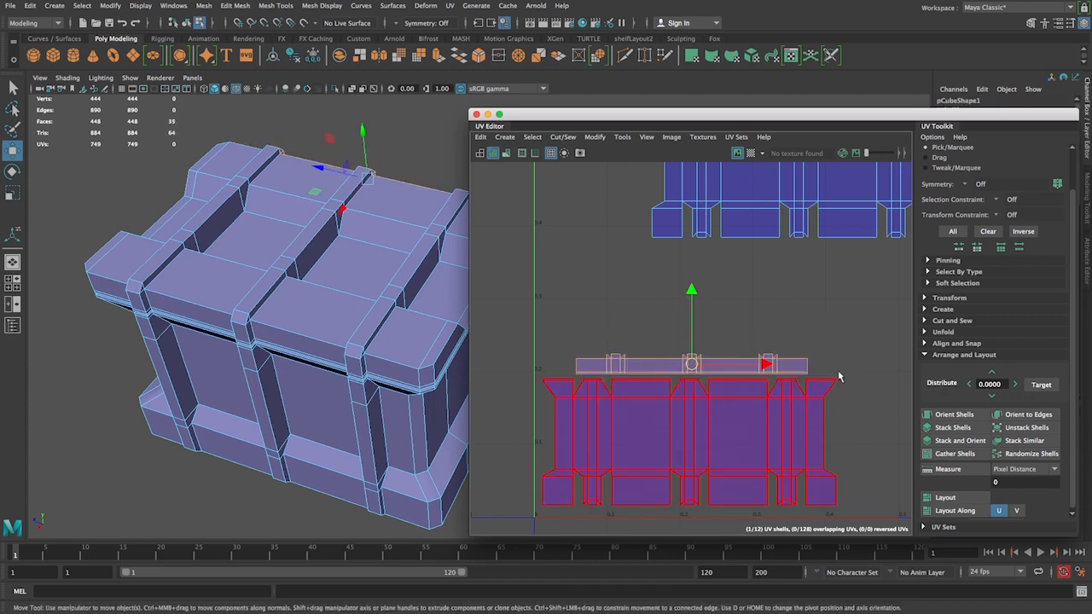
pyautogui.click(687, 330)
pyautogui.moveTo(547, 305); pyautogui.dragTo(825, 385)
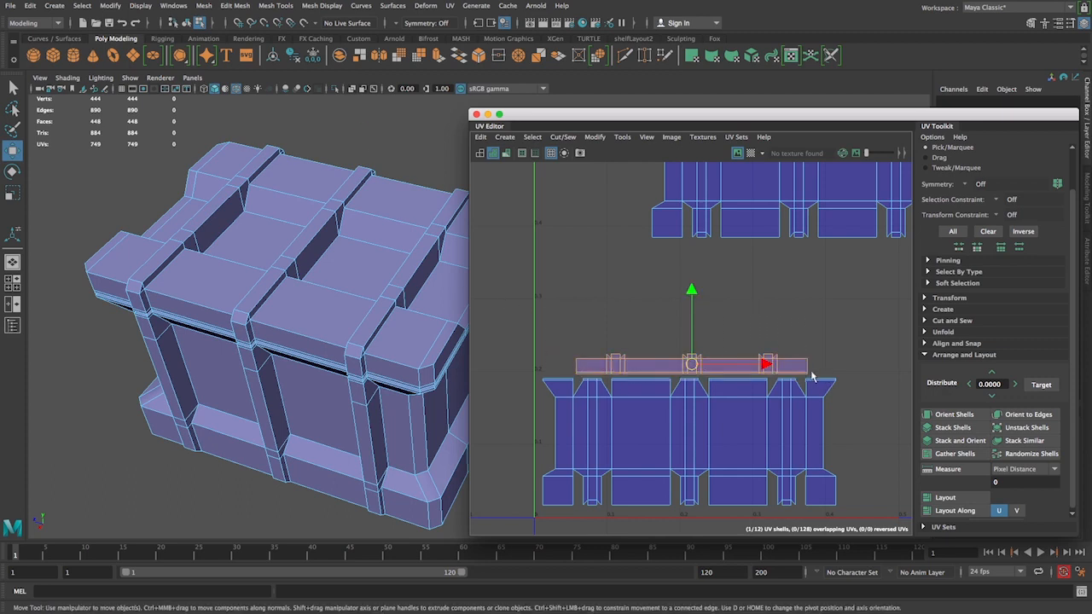
pyautogui.click(765, 318)
# - Move the second long side-wall shell with its rim strip down and left, directly above the shell in the tile's corner
pyautogui.keyDown('alt'); pyautogui.moveTo(772, 325); pyautogui.dragTo(663, 308, button='right'); pyautogui.keyUp('alt')
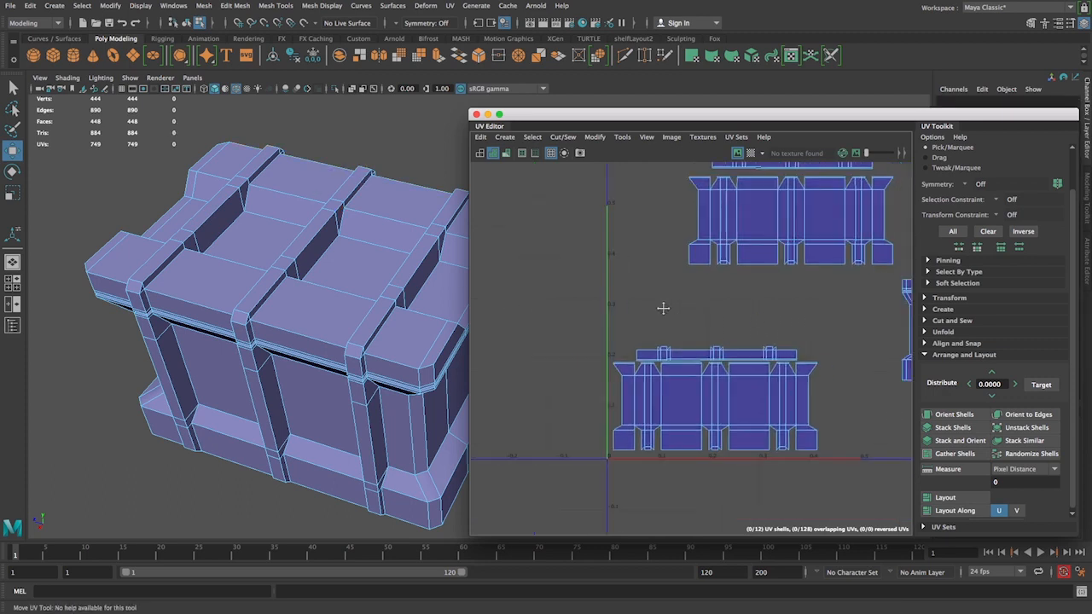
pyautogui.keyDown('alt'); pyautogui.moveTo(736, 323); pyautogui.dragTo(618, 450, button='middle'); pyautogui.keyUp('alt')
pyautogui.moveTo(556, 275); pyautogui.dragTo(797, 415)
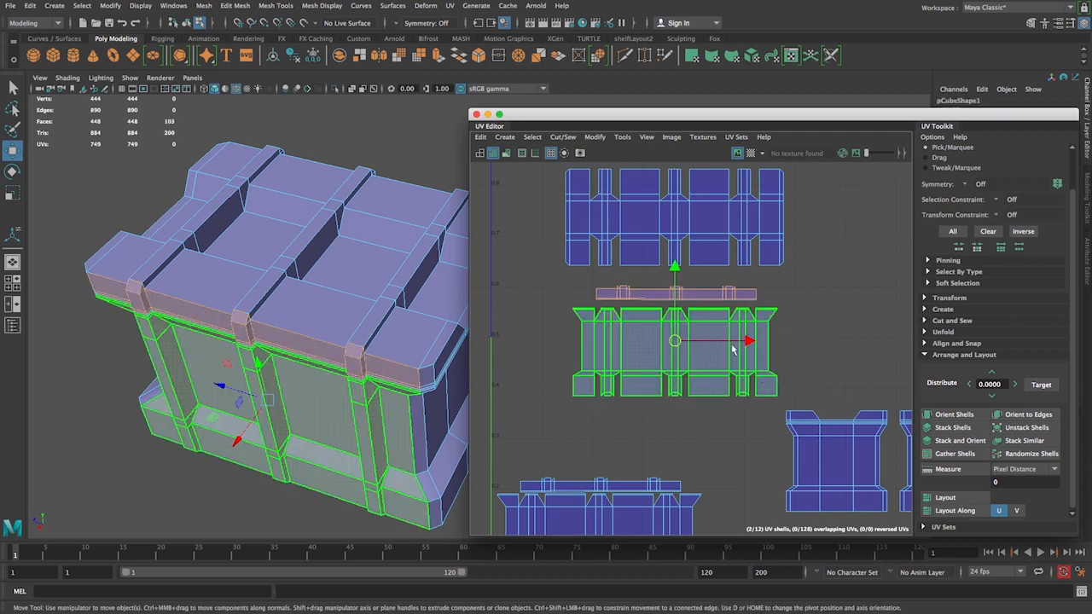
pyautogui.moveTo(675, 270); pyautogui.dragTo(675, 348)
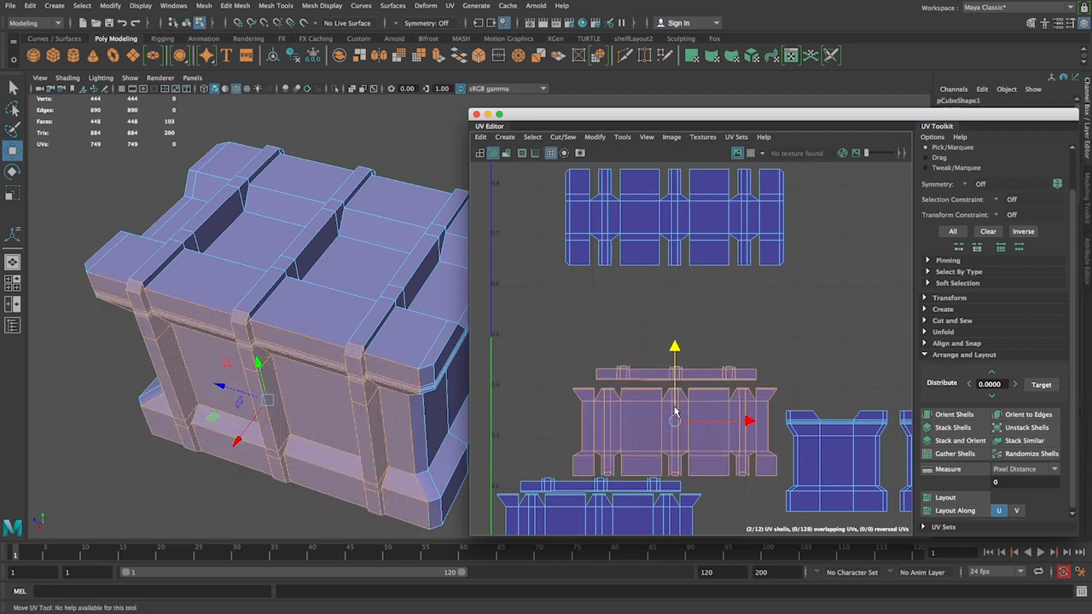
pyautogui.moveTo(749, 420); pyautogui.dragTo(669, 421)
# - Move the lid shell down and left, directly above the two stacked long side-wall shells near the tile's left edge
pyautogui.scroll(-3, 784, 316)
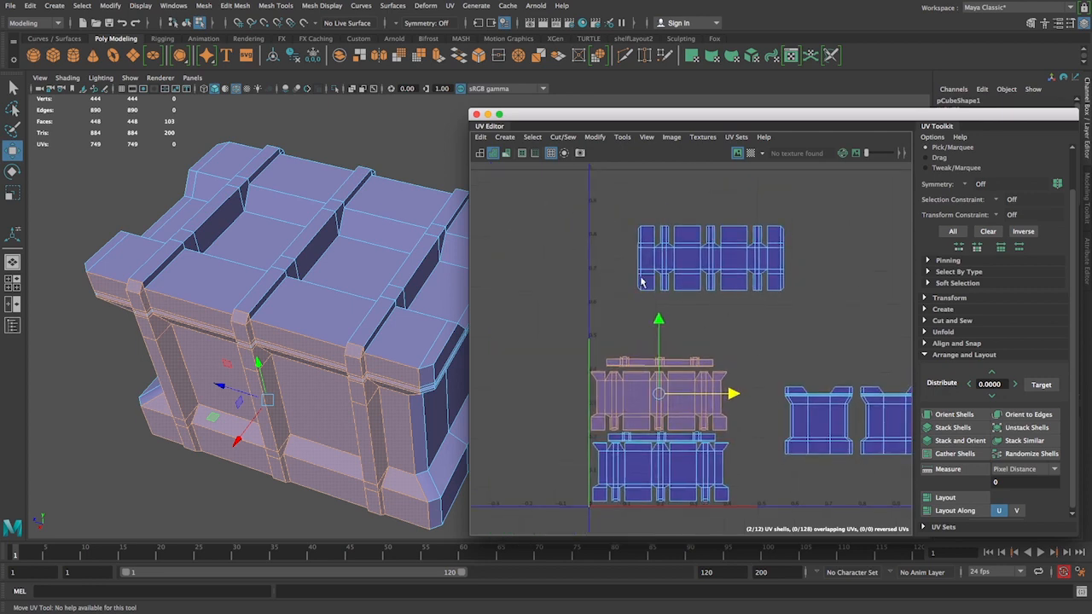
pyautogui.moveTo(698, 266); pyautogui.dragTo(821, 303)
pyautogui.moveTo(710, 213); pyautogui.dragTo(709, 267)
pyautogui.keyDown('alt'); pyautogui.moveTo(830, 320); pyautogui.dragTo(759, 303, button='right'); pyautogui.keyUp('alt')
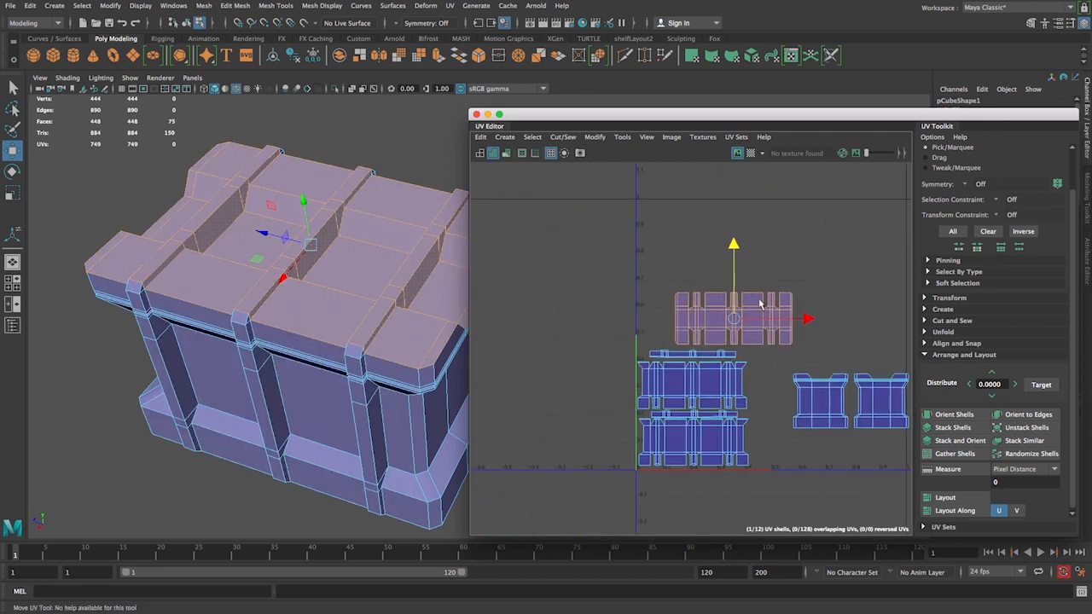
pyautogui.keyDown('alt'); pyautogui.moveTo(807, 340); pyautogui.dragTo(716, 324, button='middle'); pyautogui.keyUp('alt')
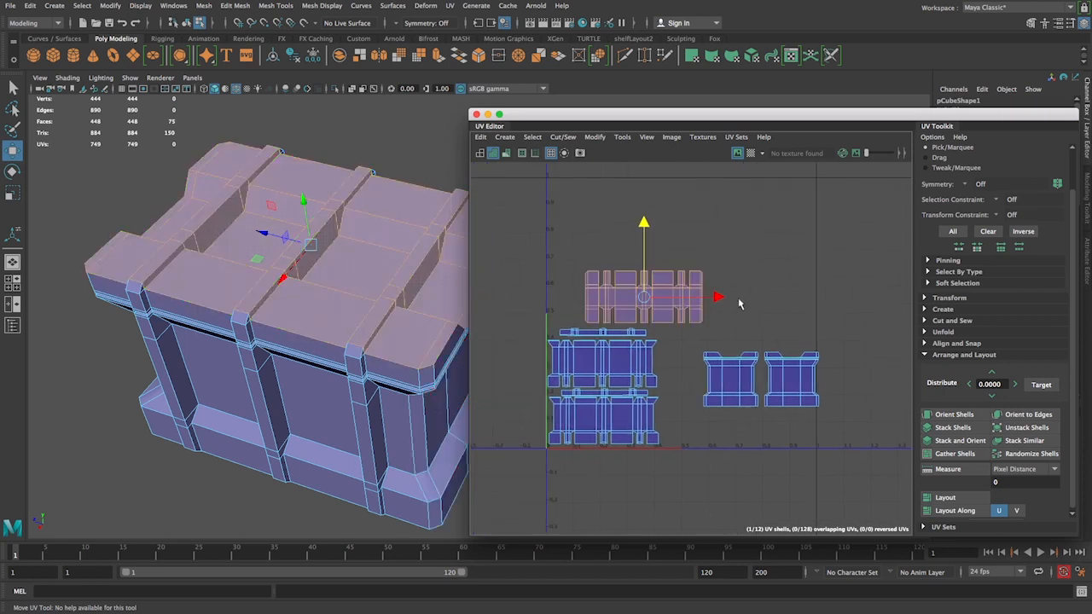
pyautogui.moveTo(709, 298); pyautogui.dragTo(676, 299)
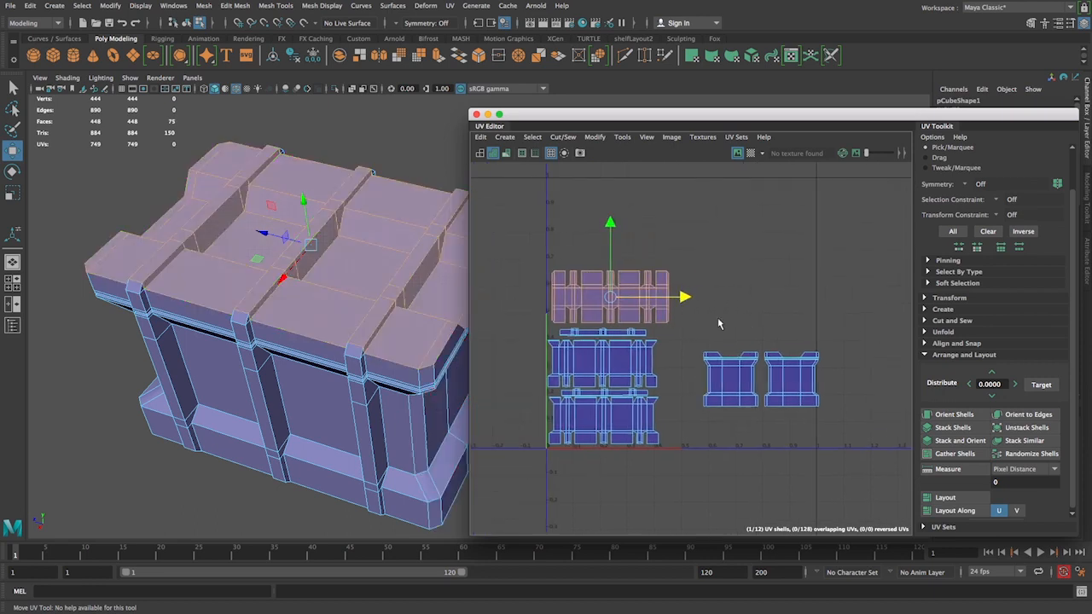
# - Move the two end-wall shells with their rim strips beside the long side-wall shells, stacked one above the other
pyautogui.moveTo(691, 336); pyautogui.dragTo(691, 418)
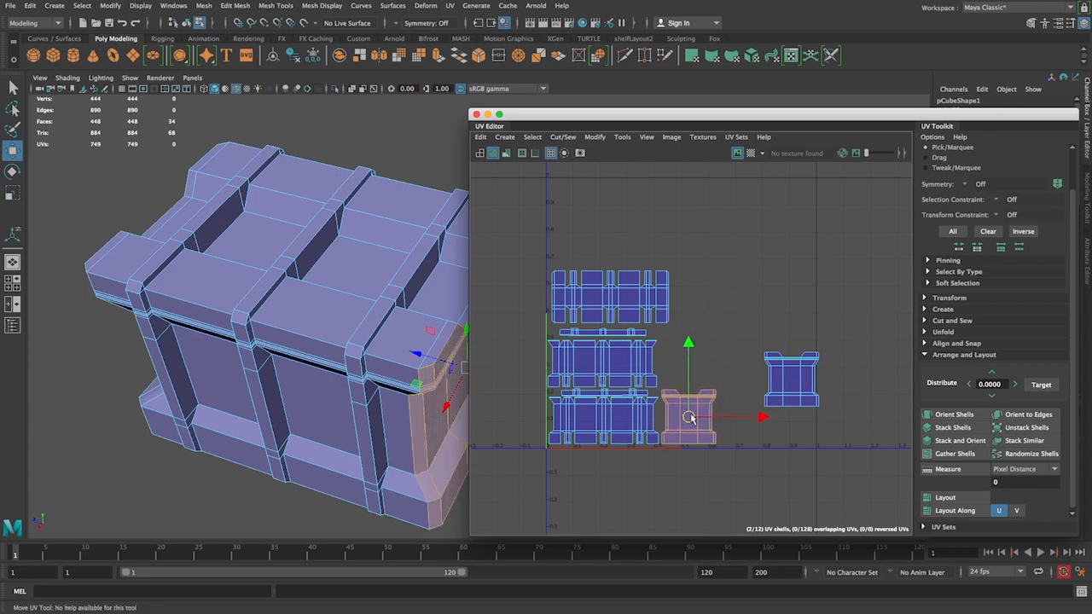
pyautogui.moveTo(745, 319); pyautogui.dragTo(824, 423)
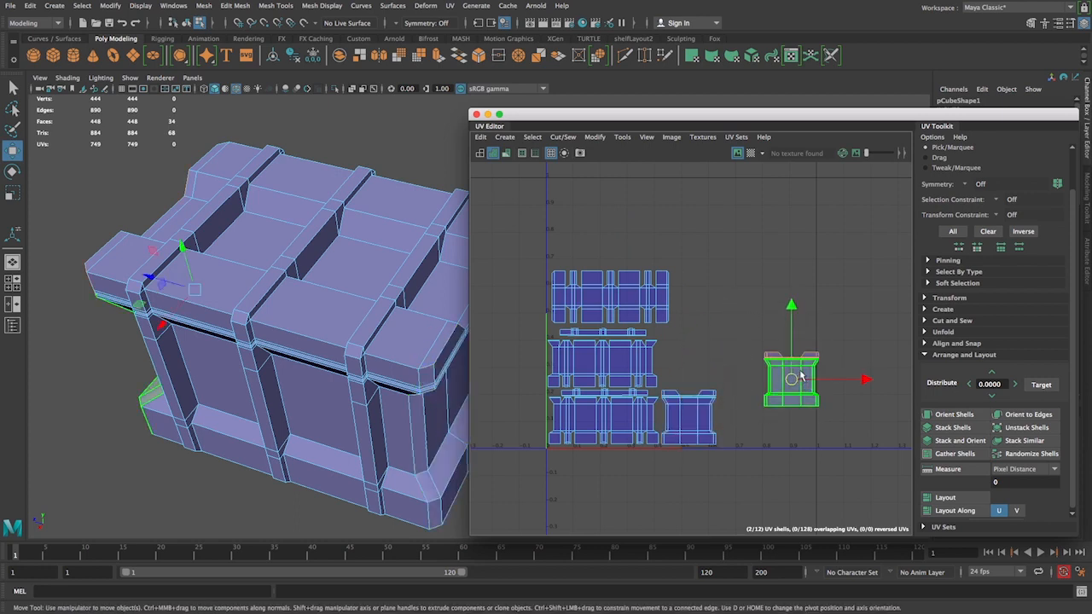
pyautogui.moveTo(784, 381); pyautogui.dragTo(689, 361)
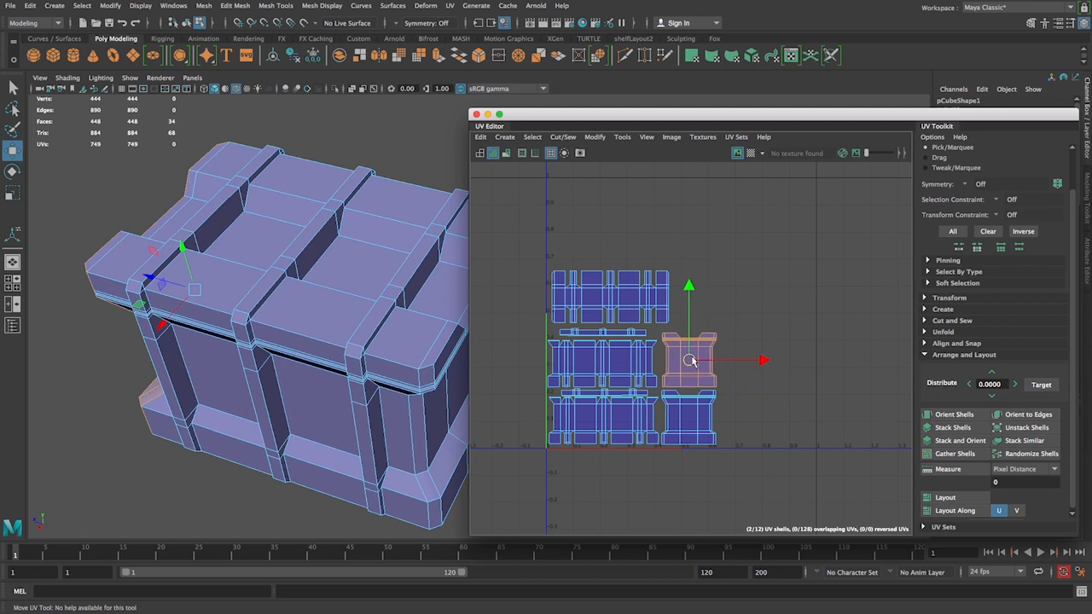
# - Select all lid, wall and rim-strip shells in the tile, switch to UV Shell mode and open the Layout UVs options
pyautogui.click(775, 247)
pyautogui.moveTo(787, 228); pyautogui.dragTo(499, 525)
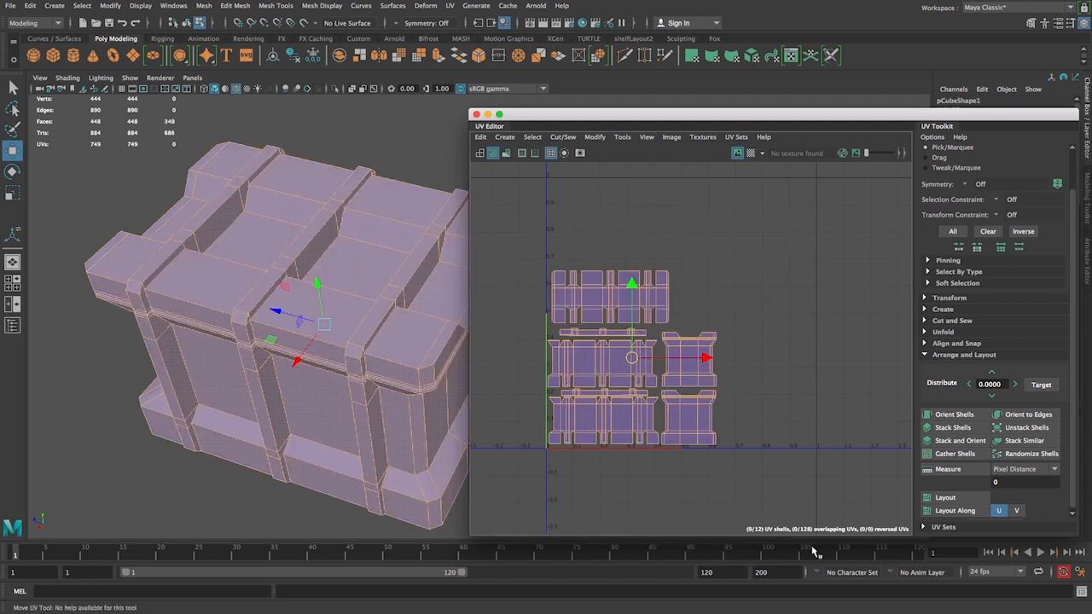
pyautogui.rightClick(589, 391)
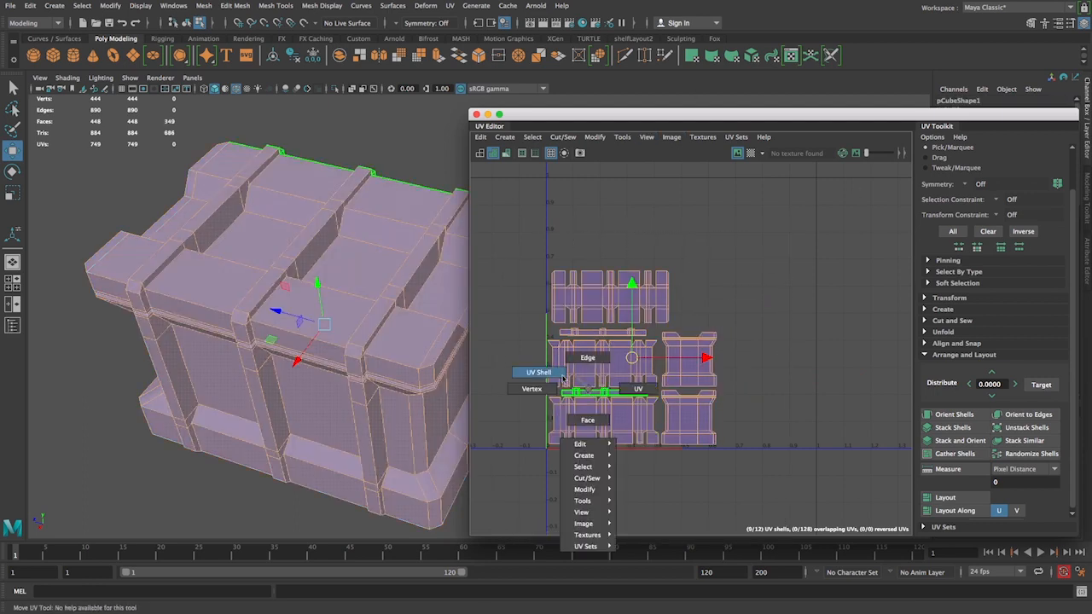
pyautogui.click(561, 376)
pyautogui.click(623, 404)
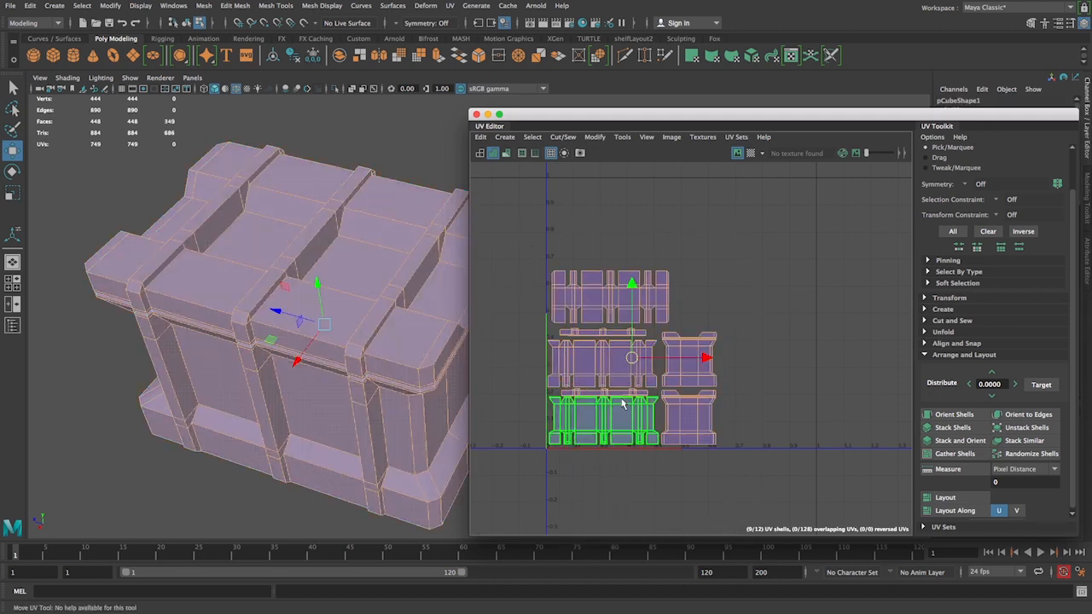
pyautogui.keyDown('shift'); pyautogui.rightClick(632, 322); pyautogui.keyUp('shift')
pyautogui.keyDown('shift'); pyautogui.moveTo(608, 261); pyautogui.dragTo(579, 284, button='right'); pyautogui.keyUp('shift')
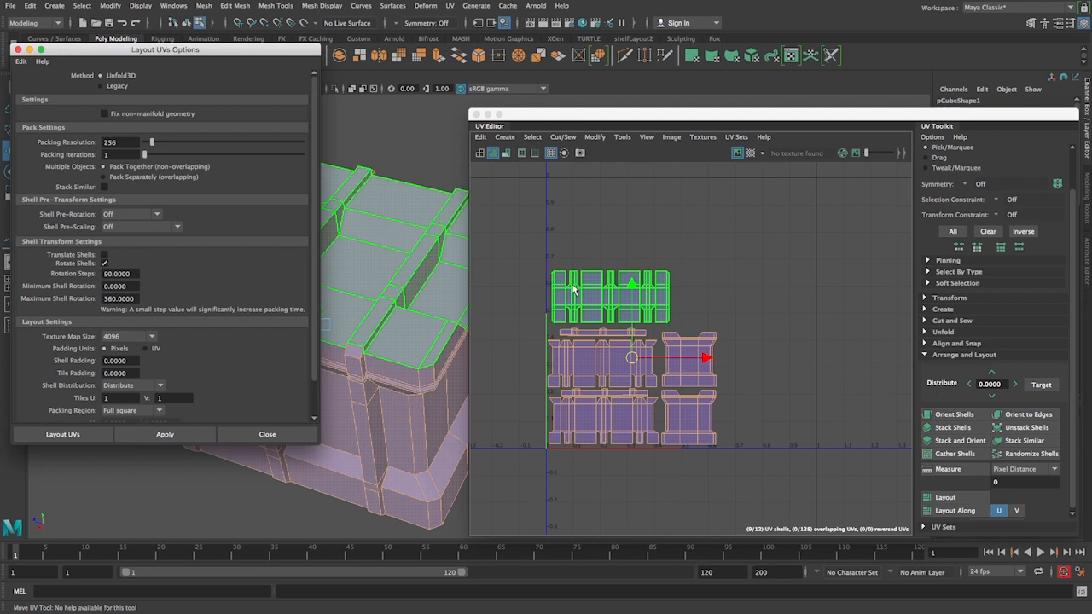
# - Reset the Layout UVs settings, turn off Translate Shells, apply the layout to the selected shells and clear the selection
pyautogui.click(19, 62)
pyautogui.click(51, 83)
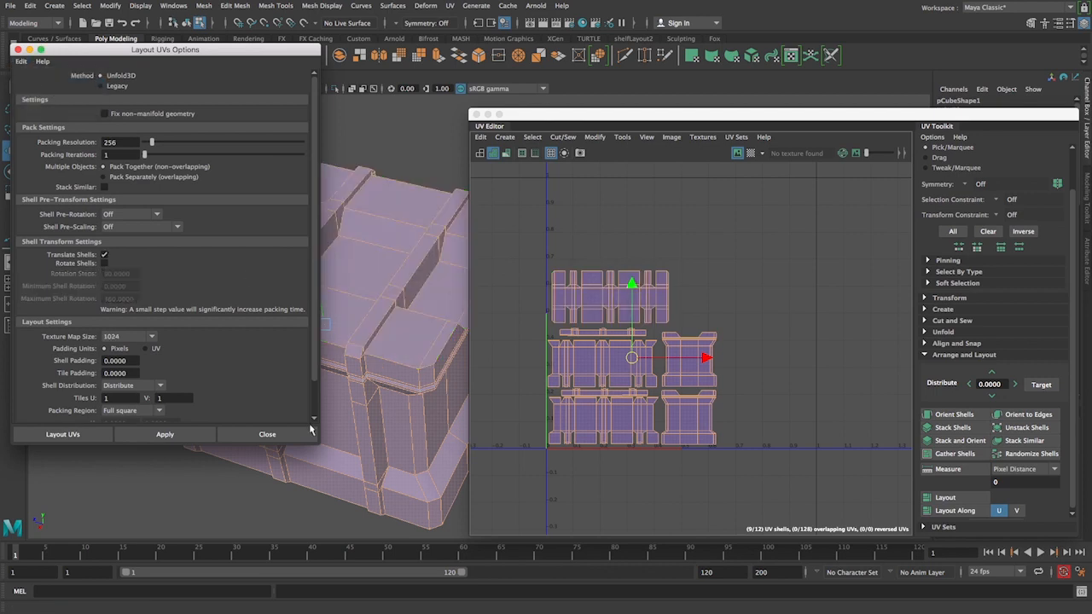
pyautogui.moveTo(319, 444); pyautogui.dragTo(406, 454)
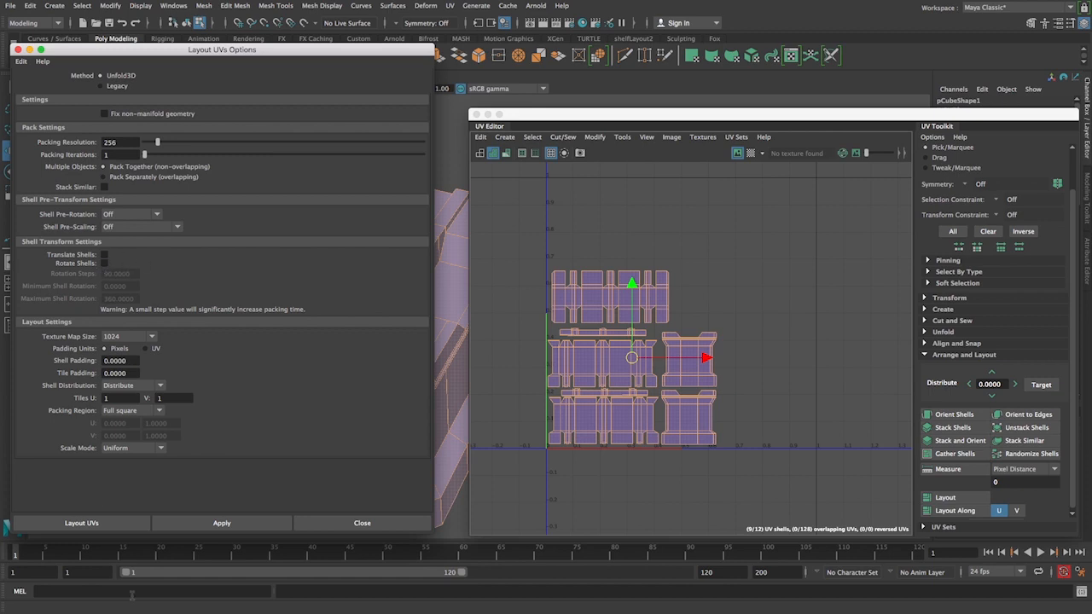
pyautogui.click(221, 523)
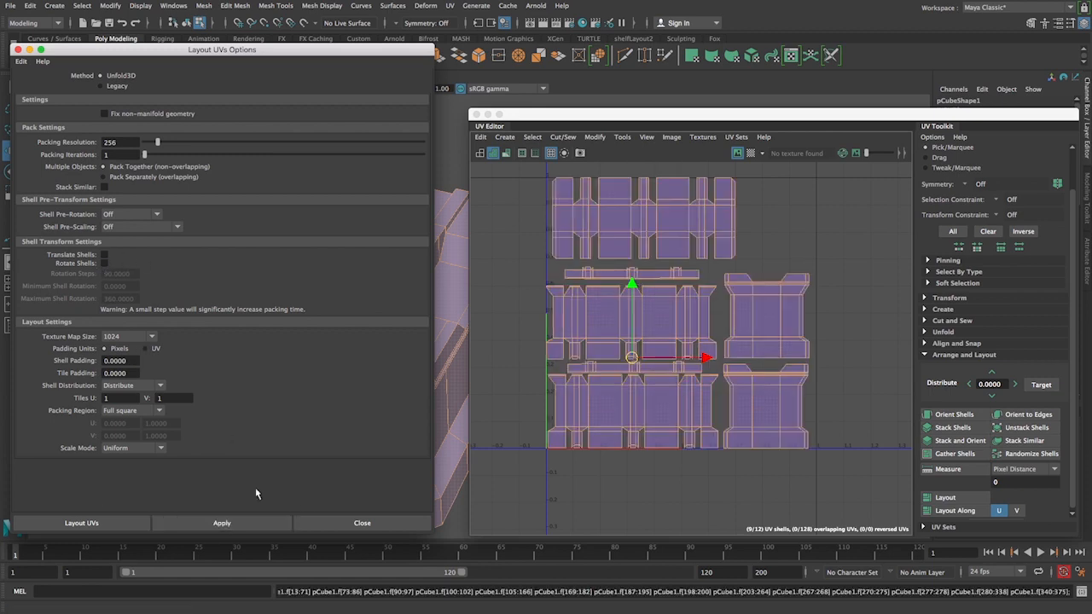
pyautogui.click(608, 438)
pyautogui.scroll(1, 608, 438)
pyautogui.scroll(-2, 608, 438)
pyautogui.click(578, 457)
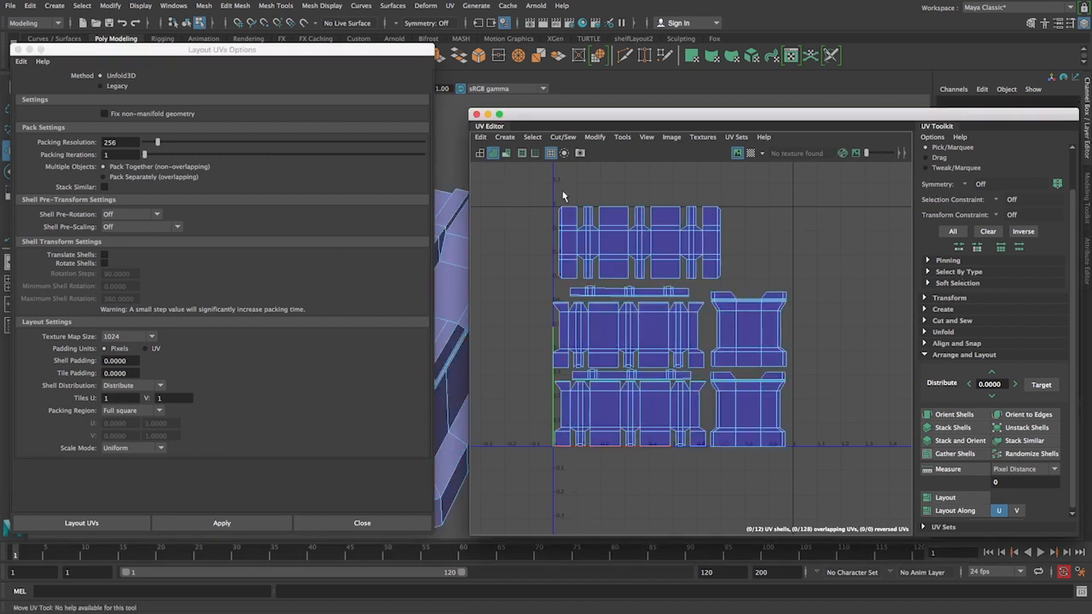
# - Close the layout options and nudge the lid shell slightly down and left within the upper-left corner of the UV tile
pyautogui.moveTo(651, 247); pyautogui.dragTo(762, 294)
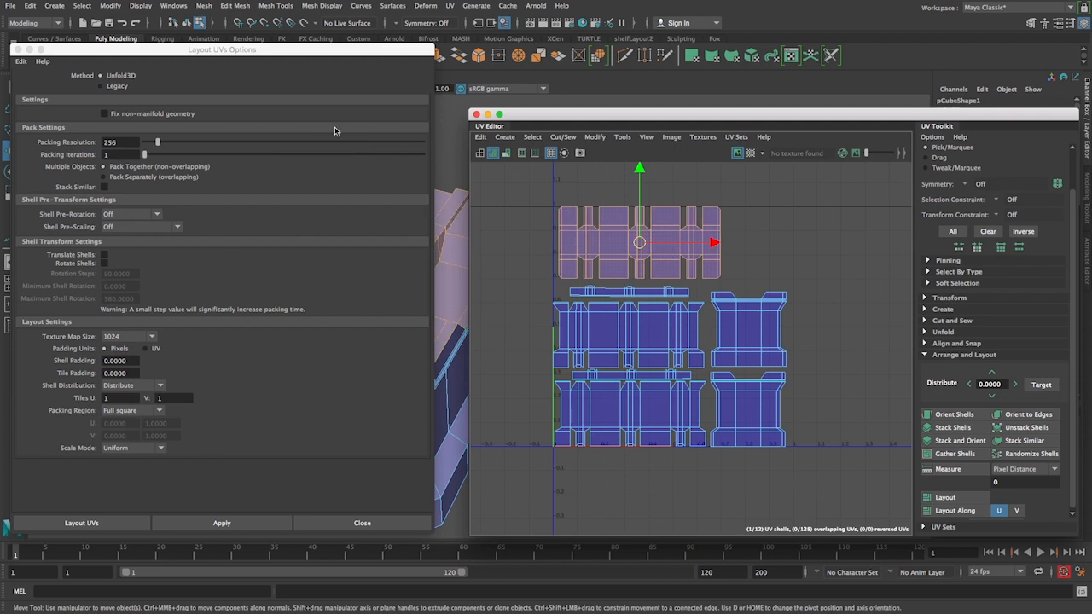
pyautogui.click(17, 49)
pyautogui.moveTo(508, 177); pyautogui.dragTo(750, 292)
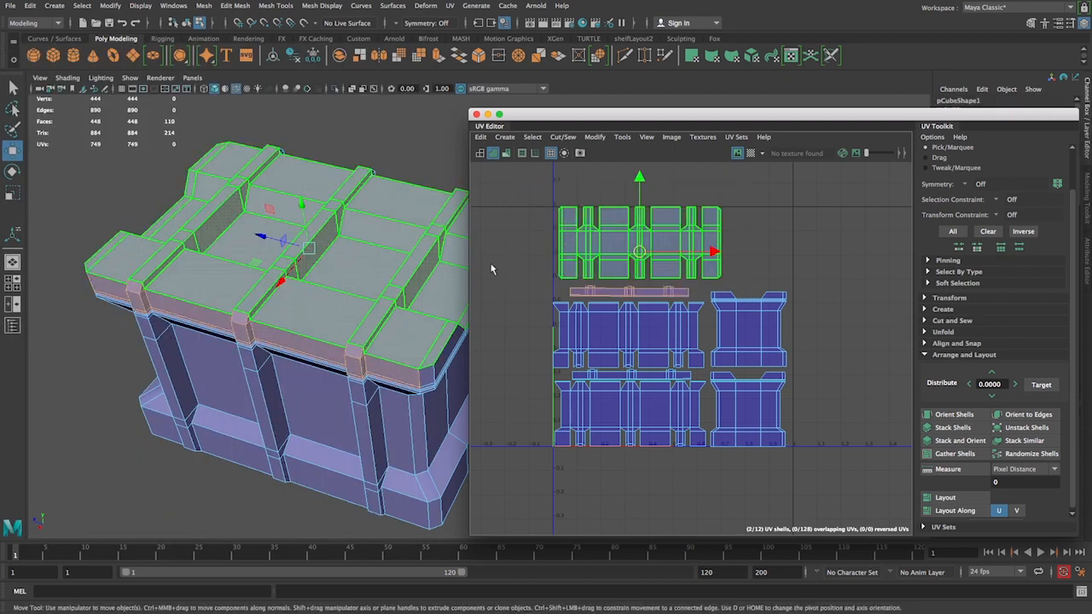
pyautogui.moveTo(547, 207); pyautogui.dragTo(597, 235)
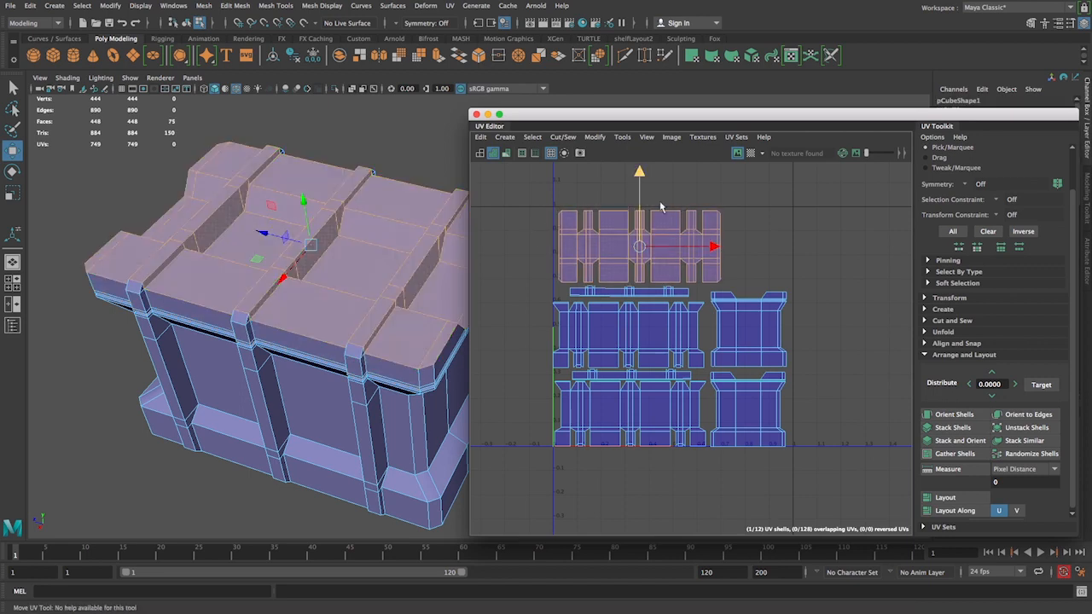
pyautogui.moveTo(687, 245); pyautogui.dragTo(683, 249)
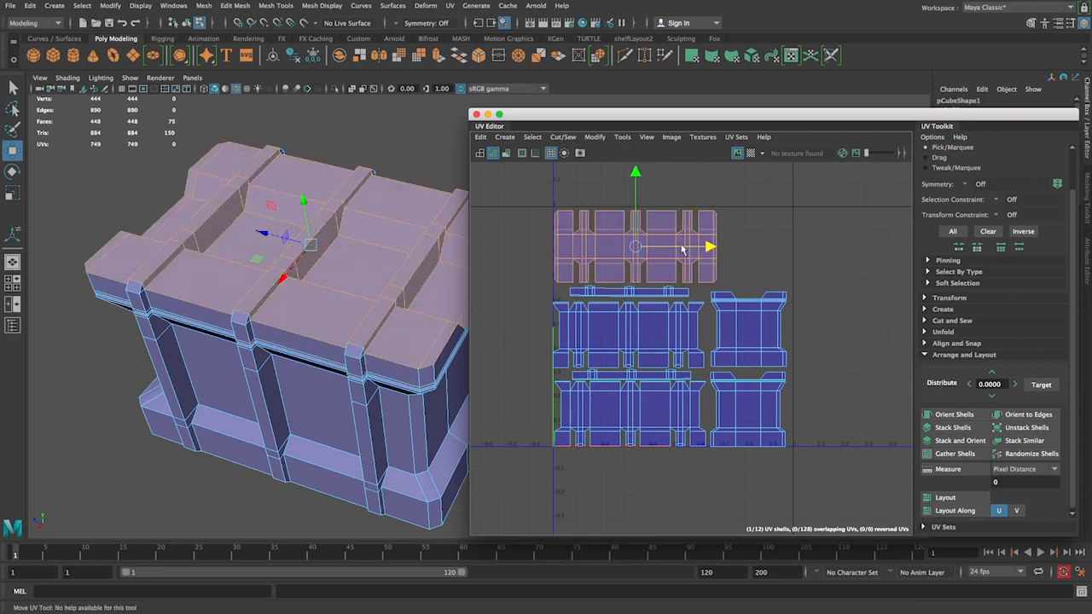
pyautogui.click(741, 246)
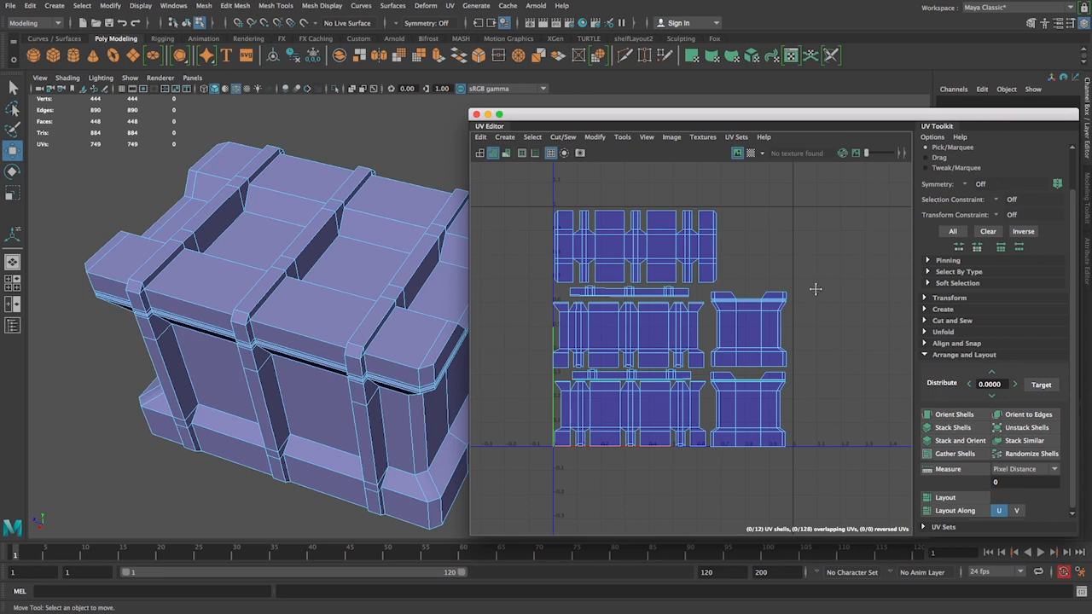
# - Bring the small stacked trim shells from far outside the tile into the free space above the end-wall shells
pyautogui.scroll(-3, 815, 289)
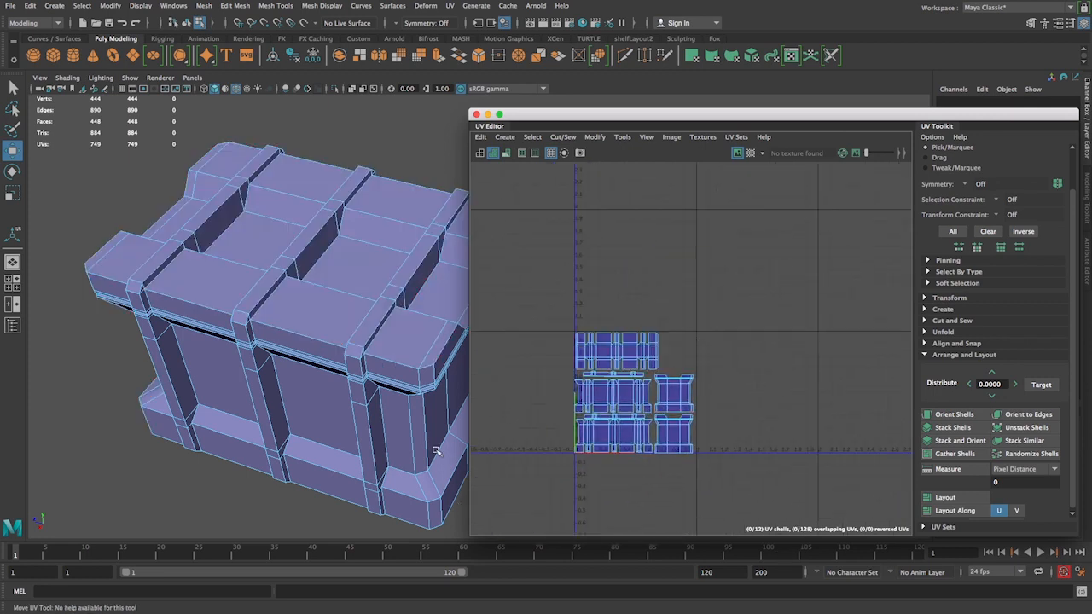
pyautogui.keyDown('alt'); pyautogui.moveTo(434, 453); pyautogui.dragTo(380, 343); pyautogui.keyUp('alt')
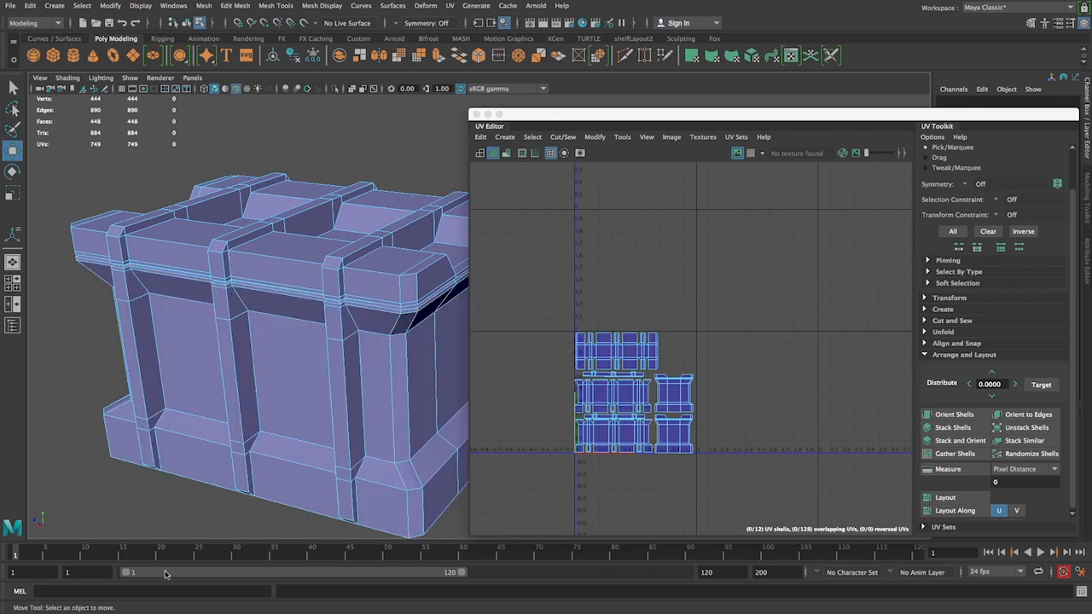
pyautogui.scroll(-5, 663, 333)
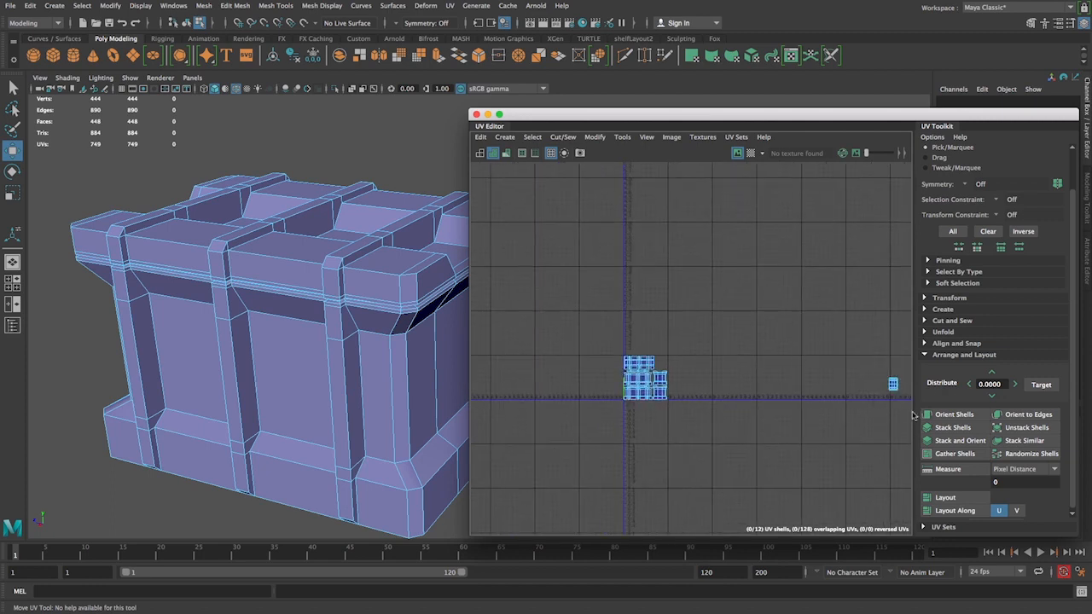
pyautogui.click(893, 384)
pyautogui.moveTo(906, 389); pyautogui.dragTo(734, 389)
pyautogui.scroll(6, 751, 401)
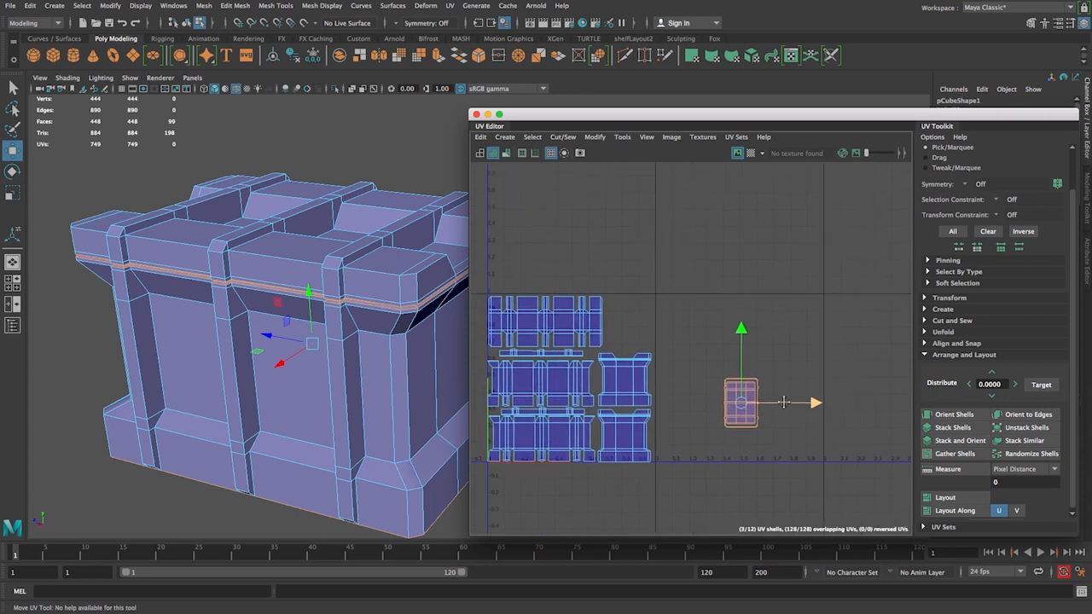
pyautogui.moveTo(847, 399); pyautogui.dragTo(688, 330)
# - Try to rotate the small stacked trim shells freehand
pyautogui.press('r')
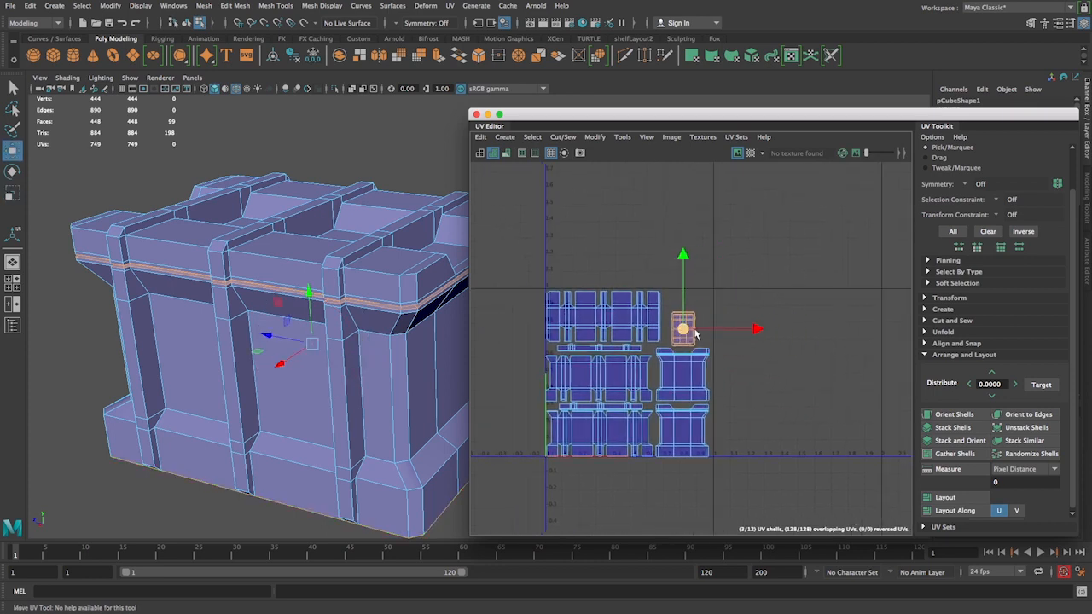
pyautogui.keyDown('alt'); pyautogui.moveTo(695, 333); pyautogui.dragTo(736, 378, button='right'); pyautogui.keyUp('alt')
pyautogui.keyDown('alt'); pyautogui.moveTo(736, 378); pyautogui.dragTo(752, 398, button='middle'); pyautogui.keyUp('alt')
pyautogui.press('e')
pyautogui.press('r')
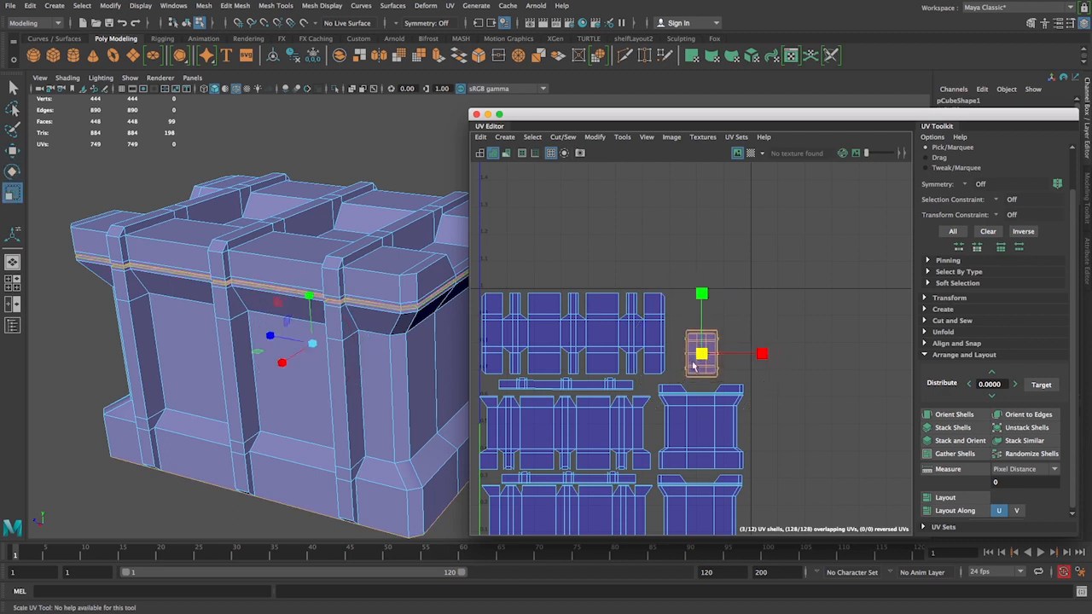
pyautogui.press('e')
pyautogui.moveTo(754, 313); pyautogui.dragTo(771, 378)
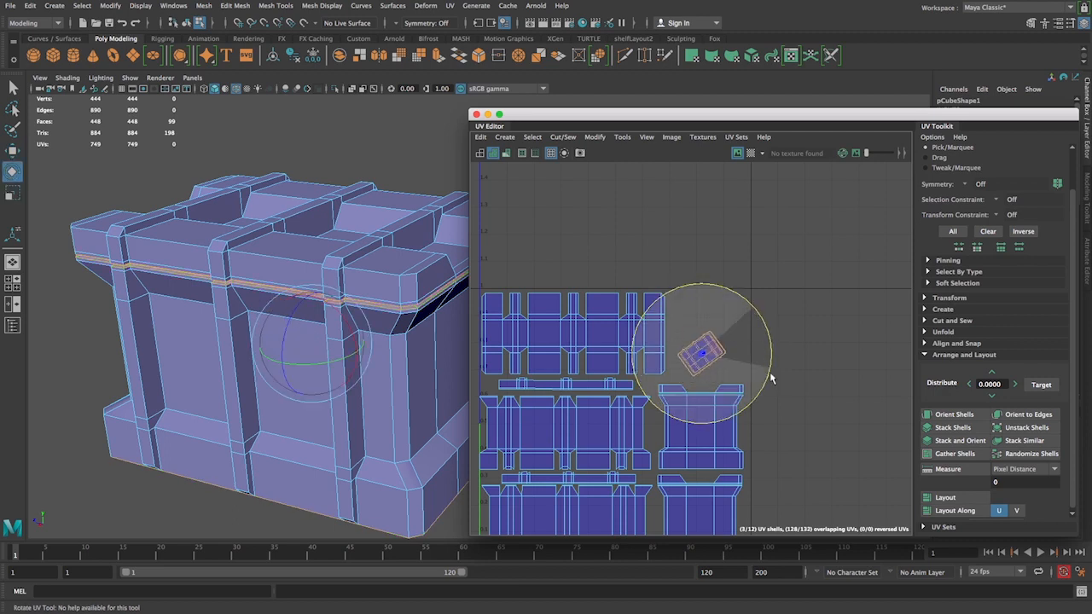
pyautogui.hotkey('ctrl', 'z')
# - Rotate the small trim shells by -90 degrees and fit them, scaled down slightly, directly above the upper end-wall shell
pyautogui.keyDown('shift'); pyautogui.moveTo(704, 255); pyautogui.dragTo(765, 297, button='right'); pyautogui.keyUp('shift')
pyautogui.press('w')
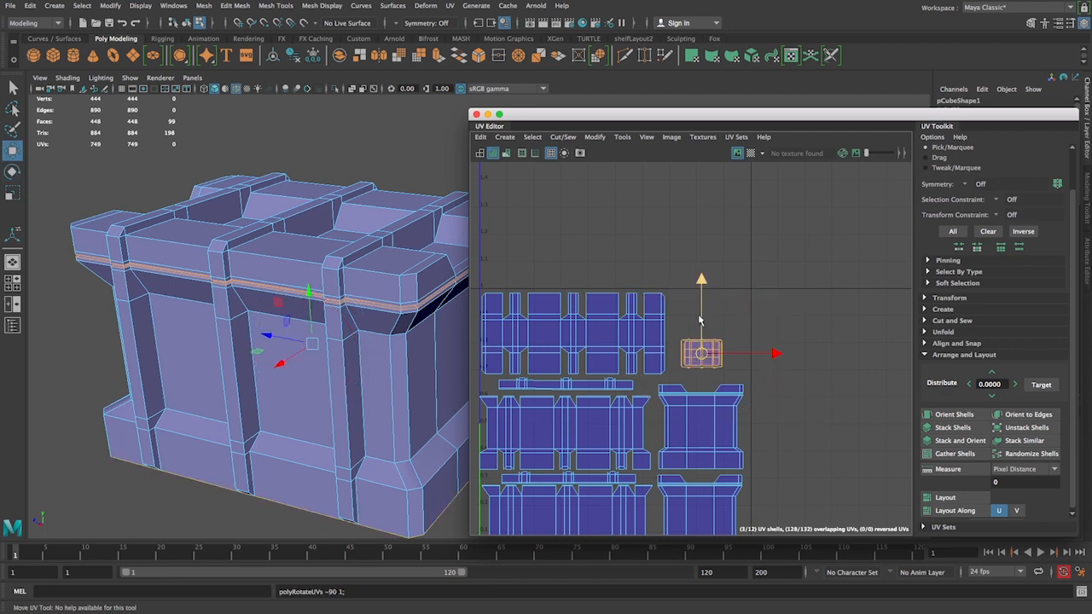
pyautogui.press('e')
pyautogui.press('r')
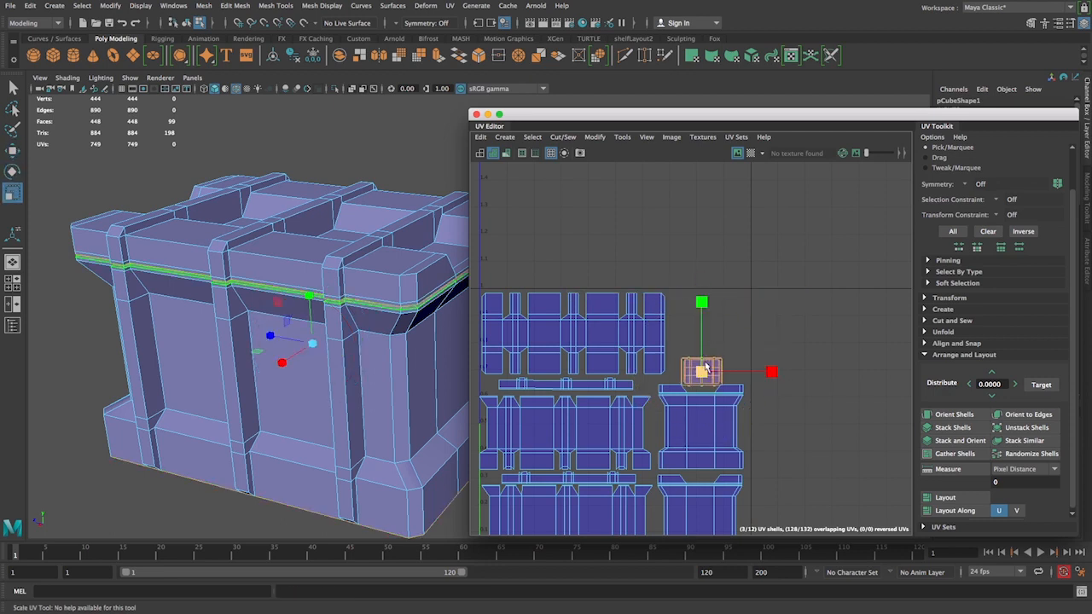
pyautogui.press('w')
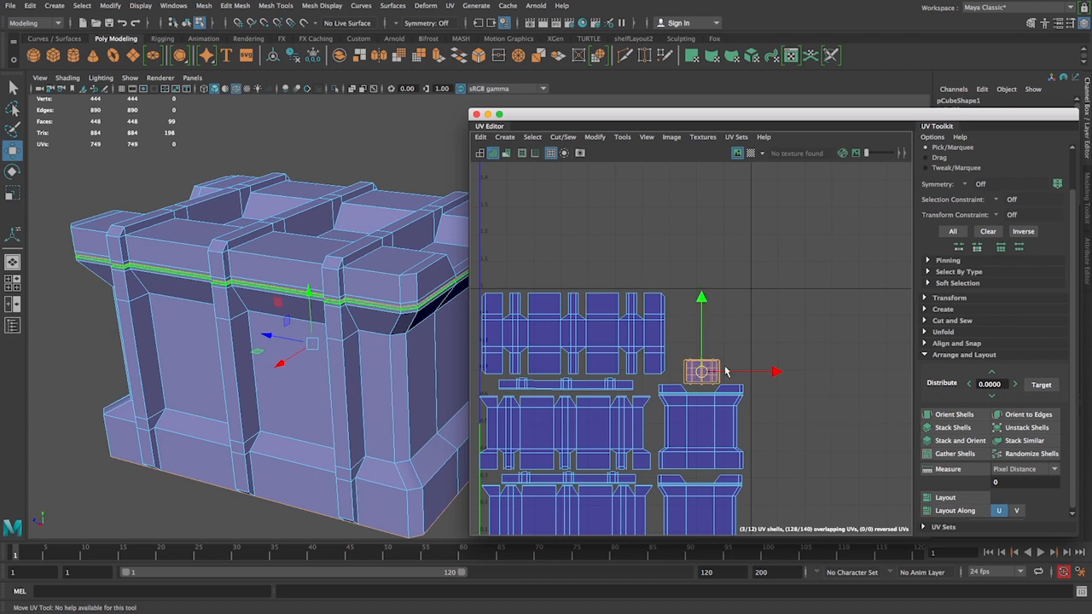
pyautogui.click(726, 372)
pyautogui.press('f')
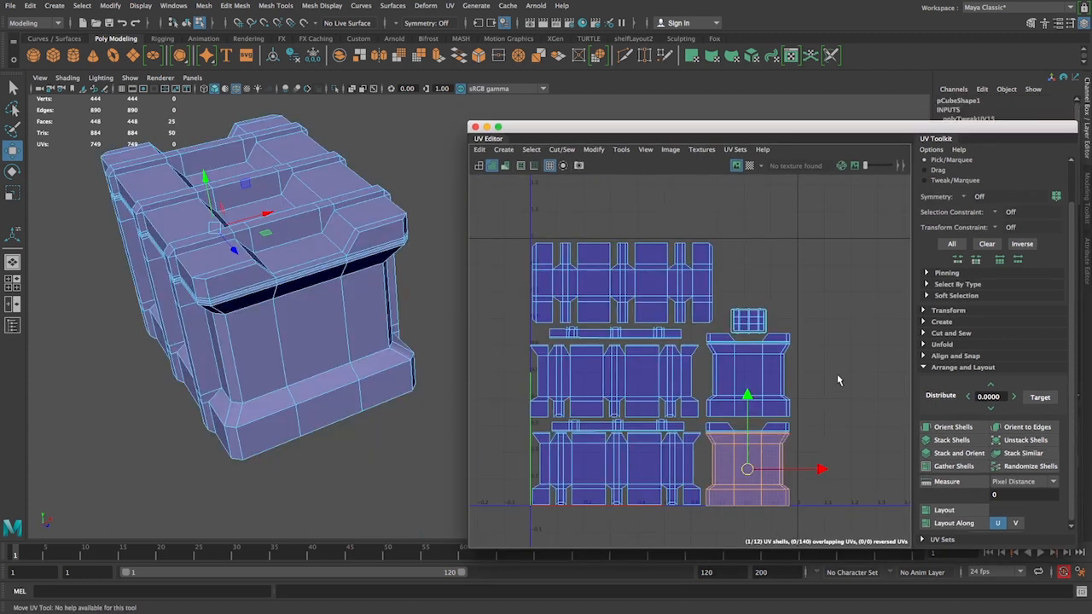
# - Clear the shell selection and display the checker map to inspect the texture density on the crate's lid and walls
pyautogui.click(836, 375)
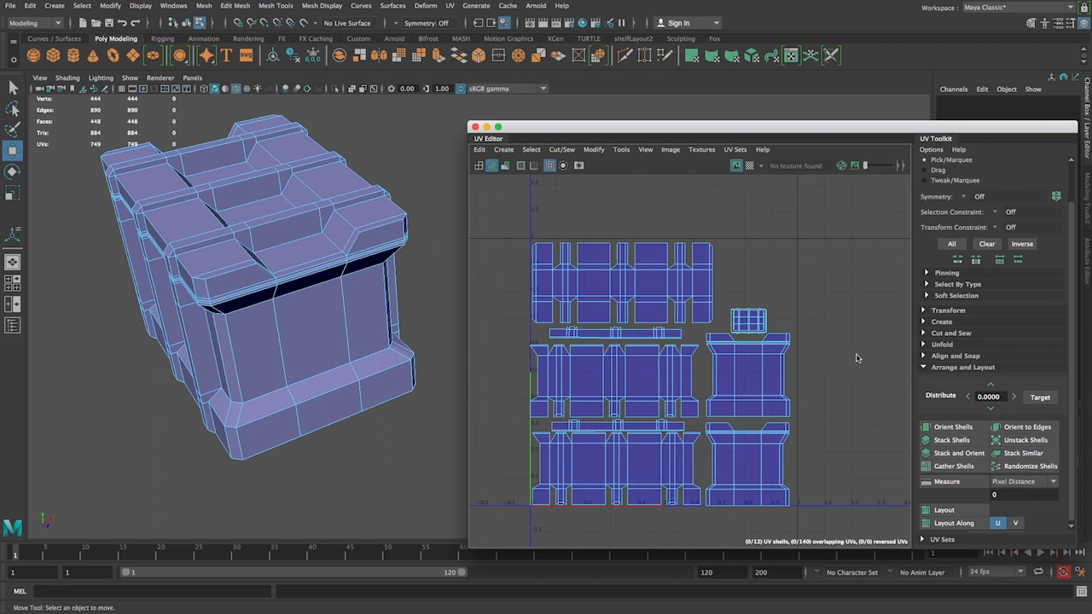
pyautogui.keyDown('alt'); pyautogui.moveTo(283, 354); pyautogui.dragTo(280, 410); pyautogui.keyUp('alt')
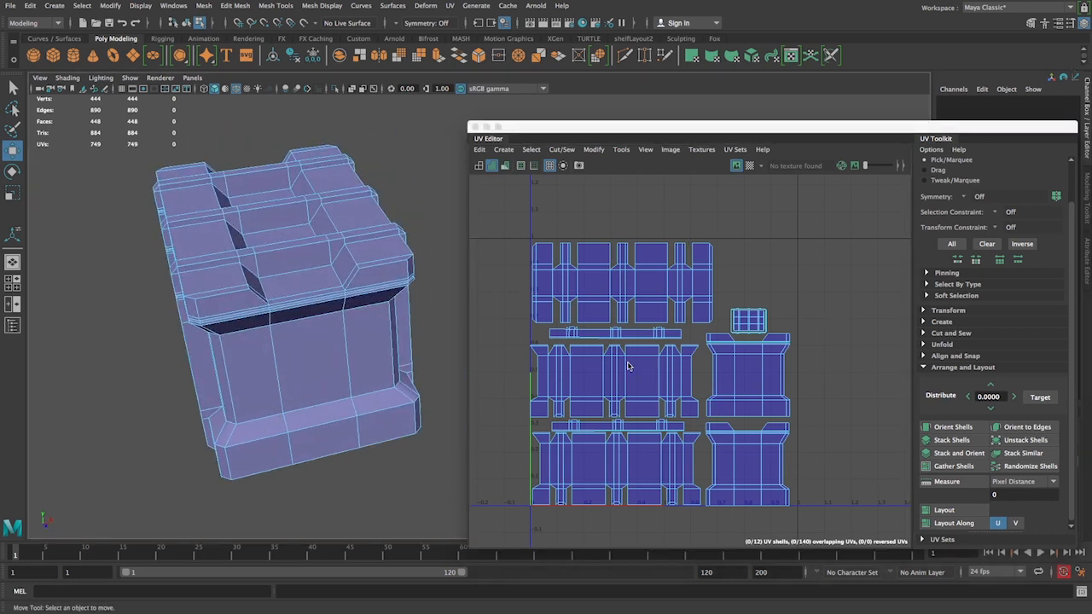
pyautogui.keyDown('alt'); pyautogui.moveTo(443, 255); pyautogui.dragTo(367, 256); pyautogui.keyUp('alt')
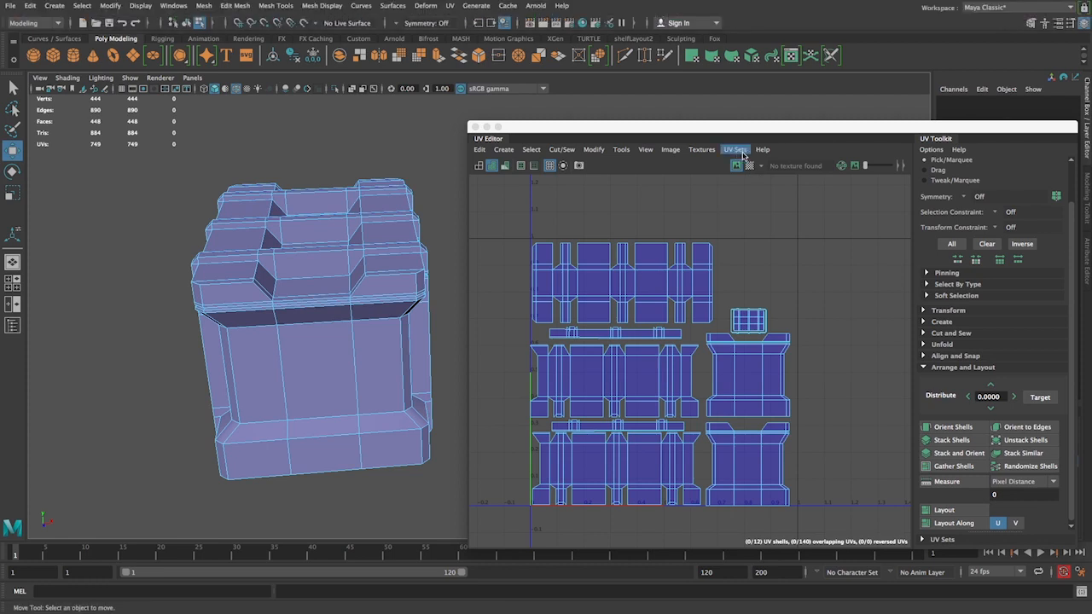
pyautogui.click(749, 166)
pyautogui.keyDown('alt'); pyautogui.moveTo(39, 249); pyautogui.dragTo(215, 278); pyautogui.keyUp('alt')
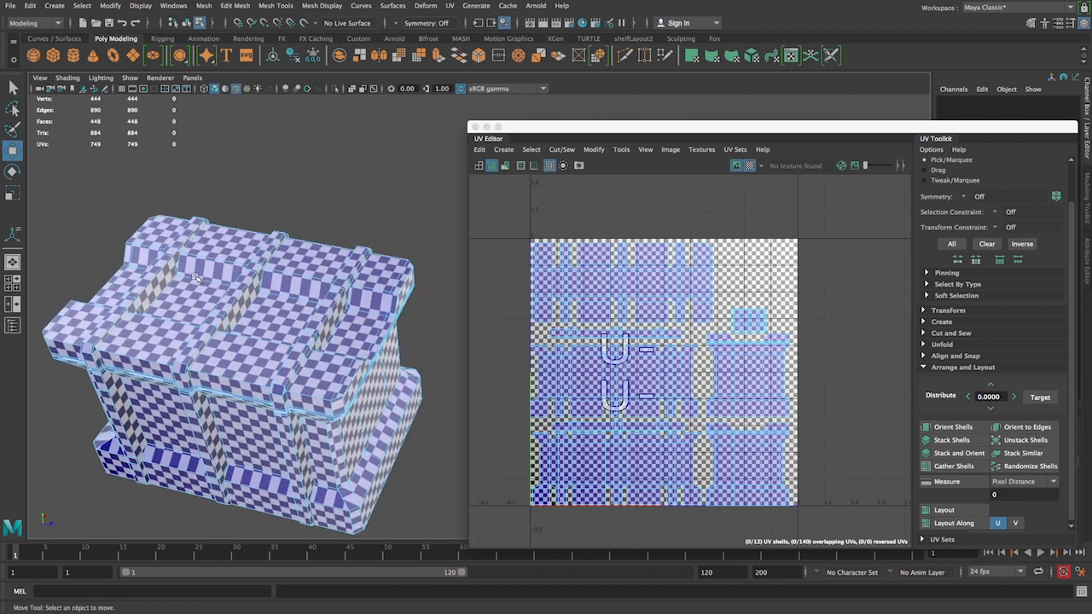
# - Hide the checker map and switch the crate's UV display from shaded shells to distortion shading
pyautogui.keyDown('alt'); pyautogui.moveTo(256, 321); pyautogui.dragTo(322, 342, button='right'); pyautogui.keyUp('alt')
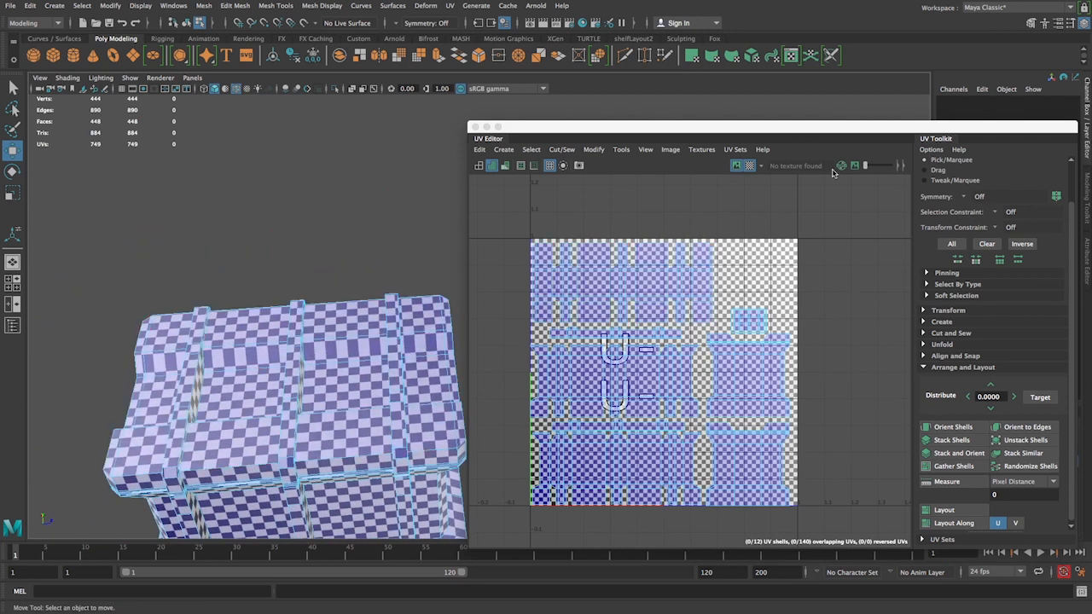
pyautogui.click(750, 165)
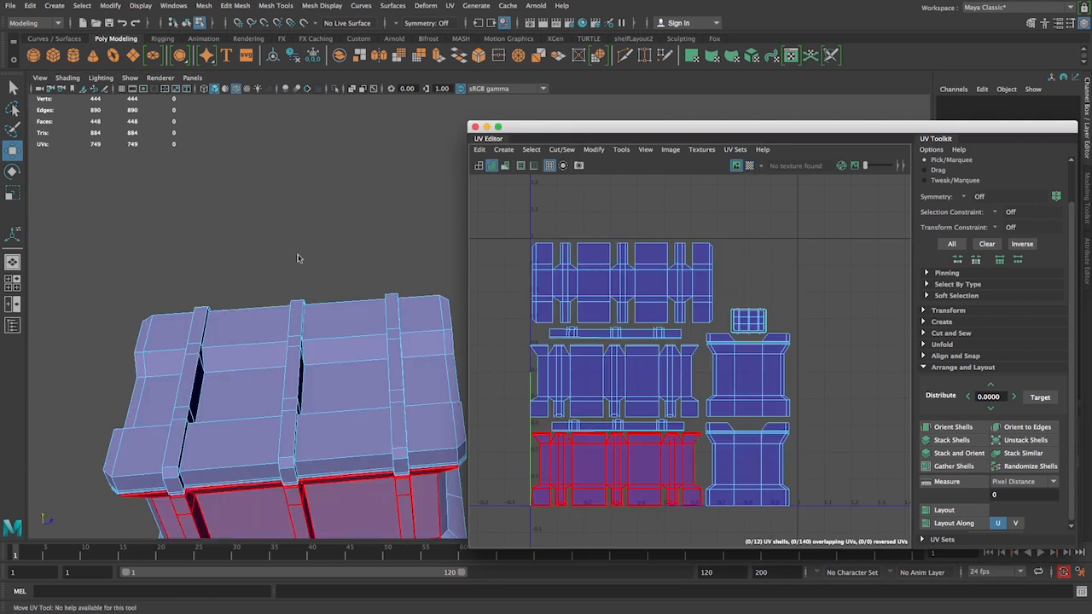
pyautogui.click(479, 167)
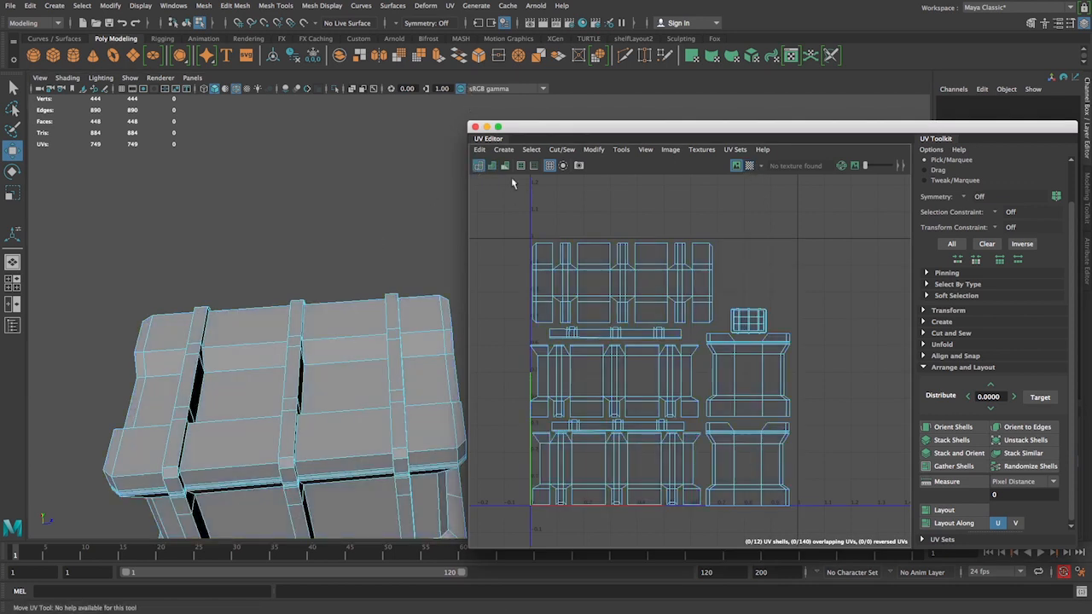
pyautogui.click(505, 166)
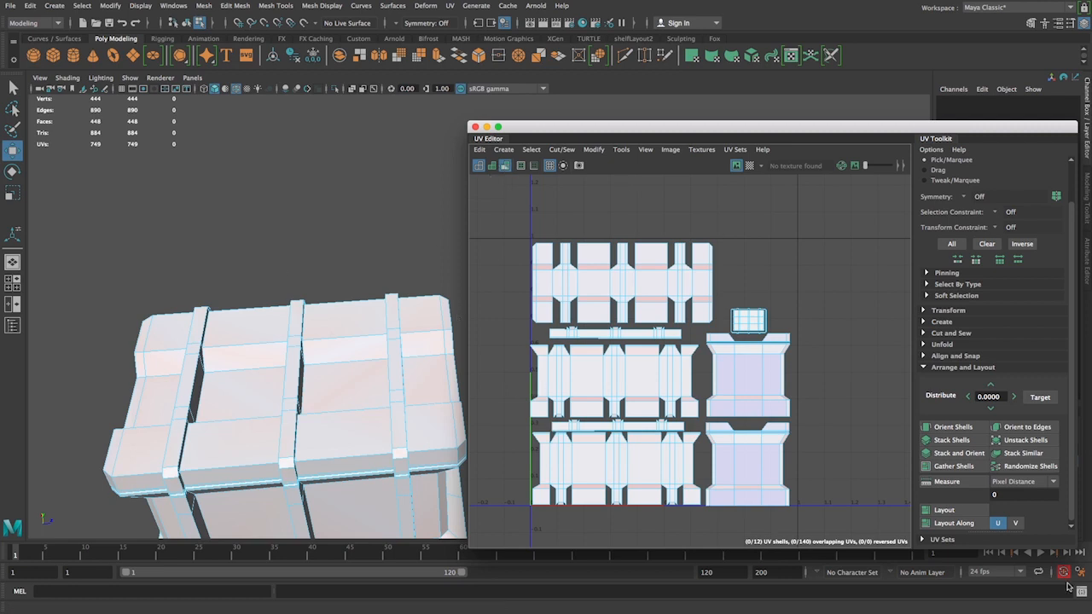
# - Overlay the checker map on the distortion shading and examine the squares on the crate's end wall
pyautogui.keyDown('alt'); pyautogui.moveTo(238, 214); pyautogui.dragTo(170, 247); pyautogui.keyUp('alt')
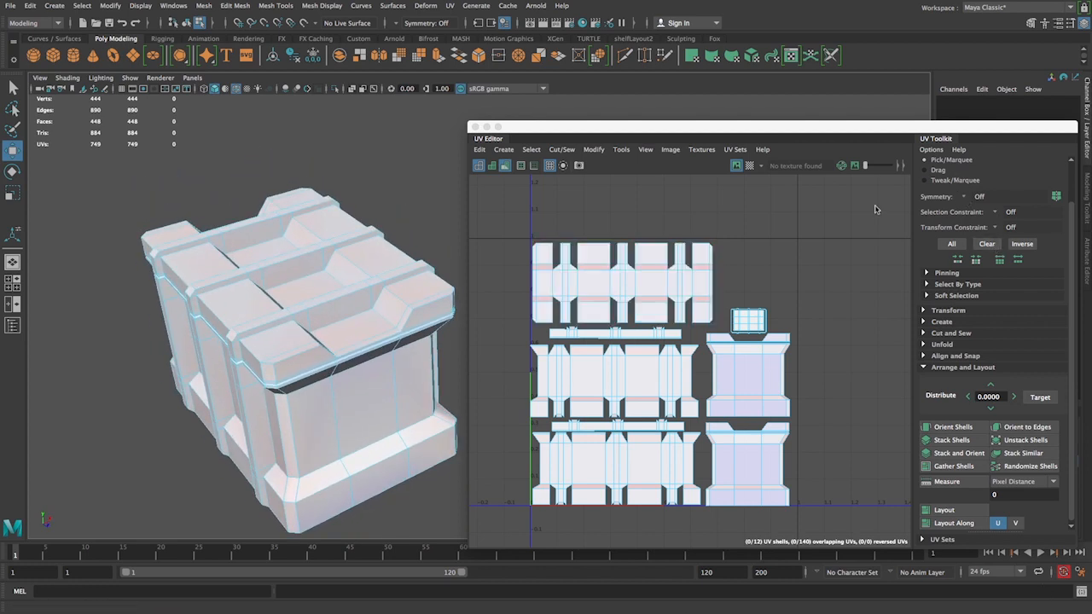
pyautogui.click(749, 166)
pyautogui.keyDown('alt'); pyautogui.moveTo(204, 179); pyautogui.dragTo(183, 178); pyautogui.keyUp('alt')
pyautogui.keyDown('alt'); pyautogui.moveTo(183, 178); pyautogui.dragTo(194, 222, button='right'); pyautogui.keyUp('alt')
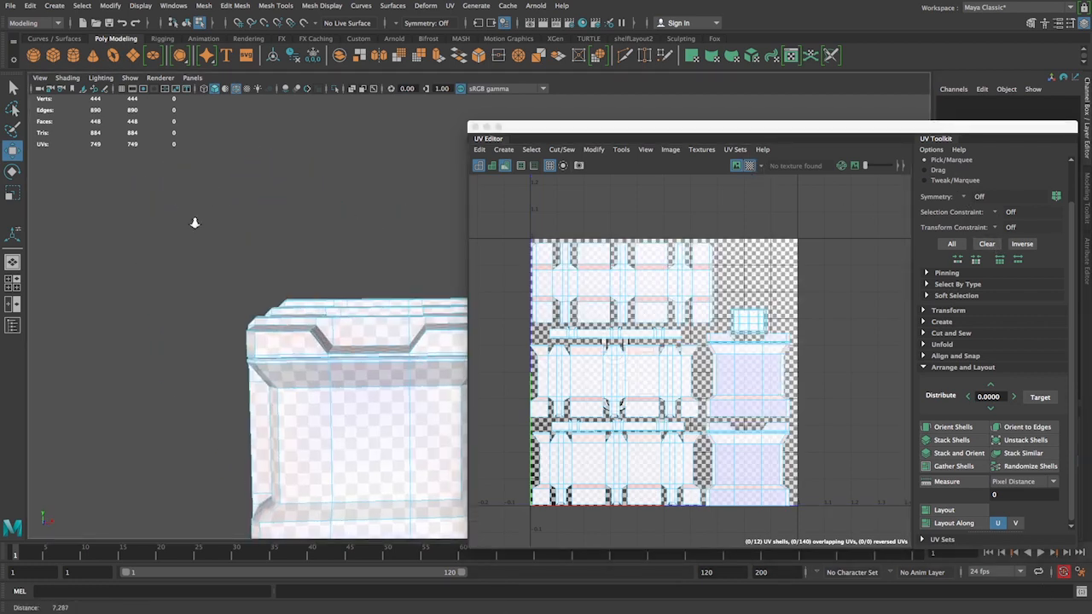
pyautogui.keyDown('alt'); pyautogui.moveTo(195, 223); pyautogui.dragTo(470, 241); pyautogui.keyUp('alt')
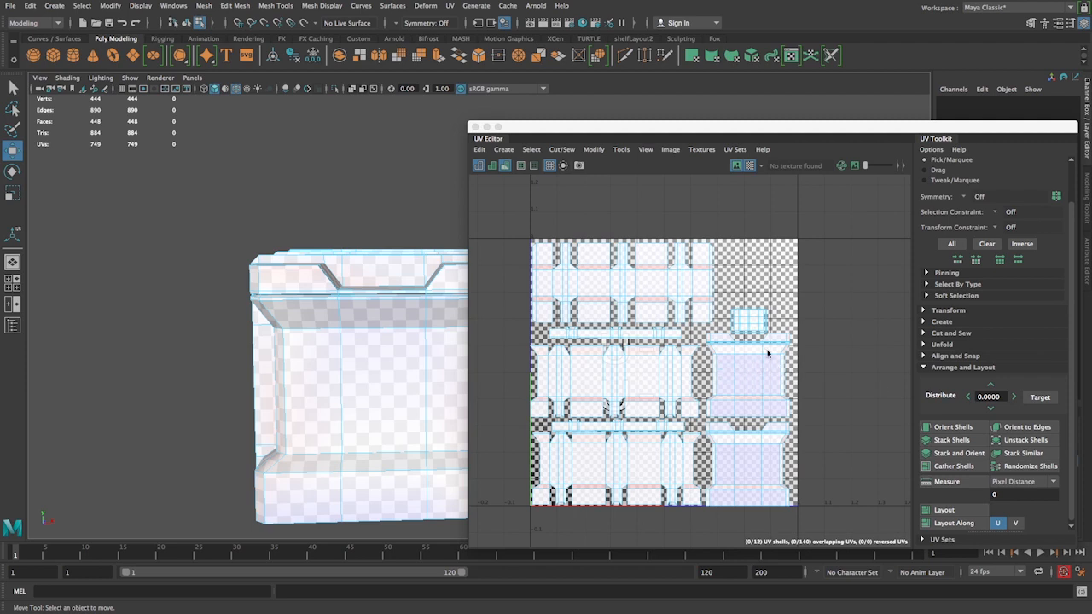
# - Compare the distortion and checker squares of the end-wall and side-wall shells on the crate, and hide the checker map
pyautogui.click(733, 379)
pyautogui.press('f')
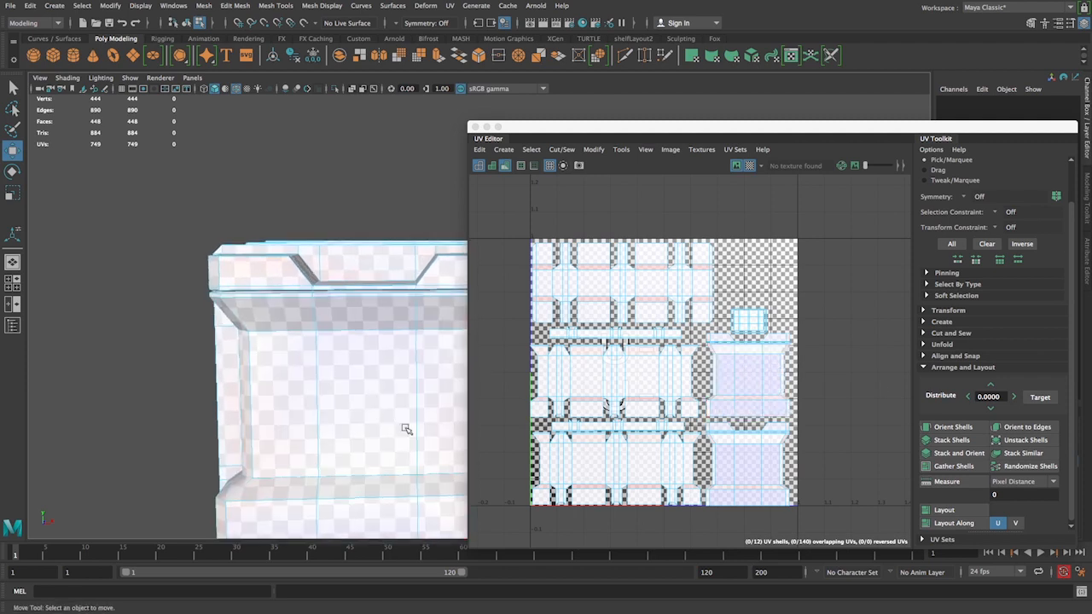
pyautogui.keyDown('alt'); pyautogui.moveTo(793, 414); pyautogui.dragTo(787, 388, button='middle'); pyautogui.keyUp('alt')
pyautogui.keyDown('alt'); pyautogui.moveTo(765, 393); pyautogui.dragTo(862, 467, button='right'); pyautogui.keyUp('alt')
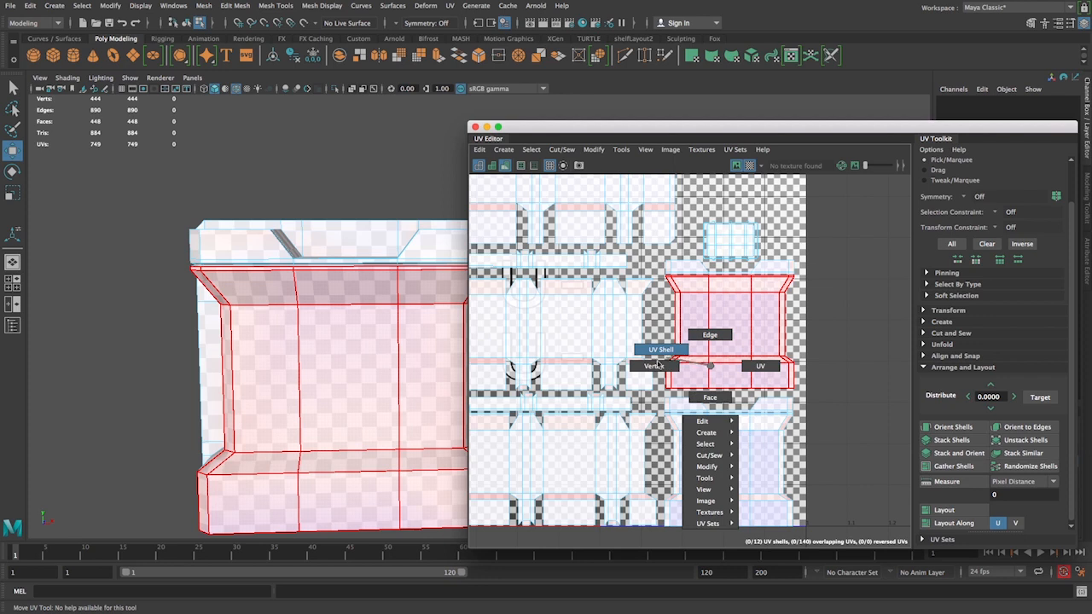
pyautogui.moveTo(658, 365); pyautogui.dragTo(727, 354, button='right')
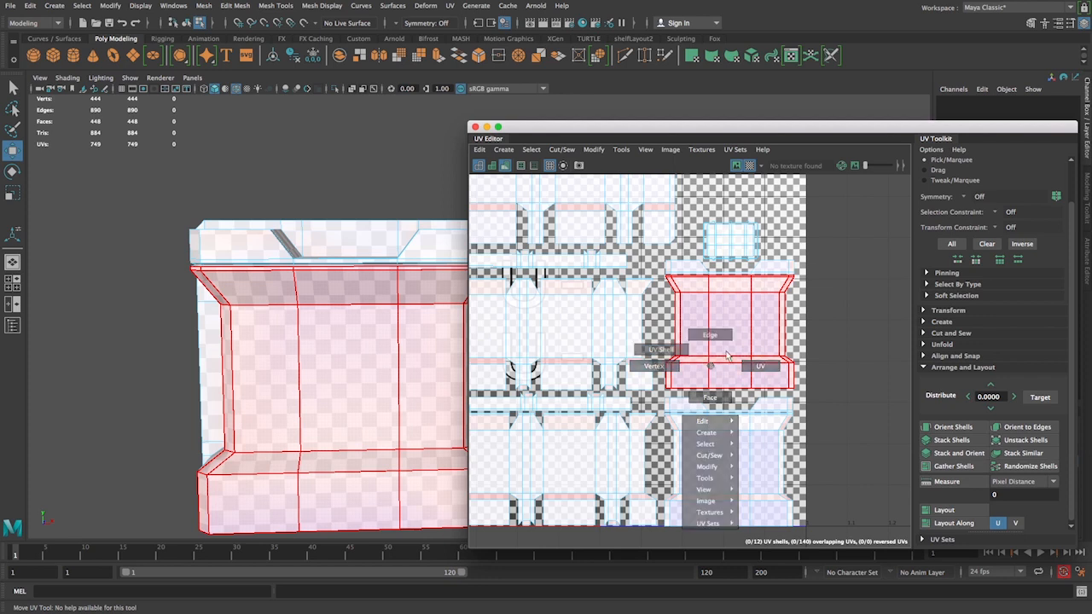
pyautogui.hotkey('ctrl', 'z')
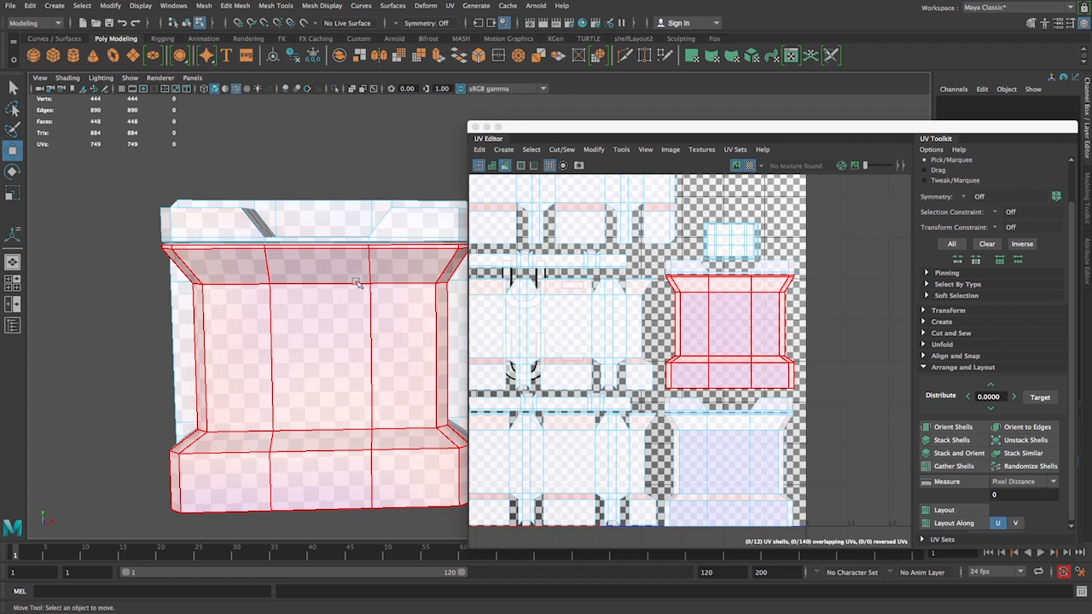
pyautogui.click(861, 344)
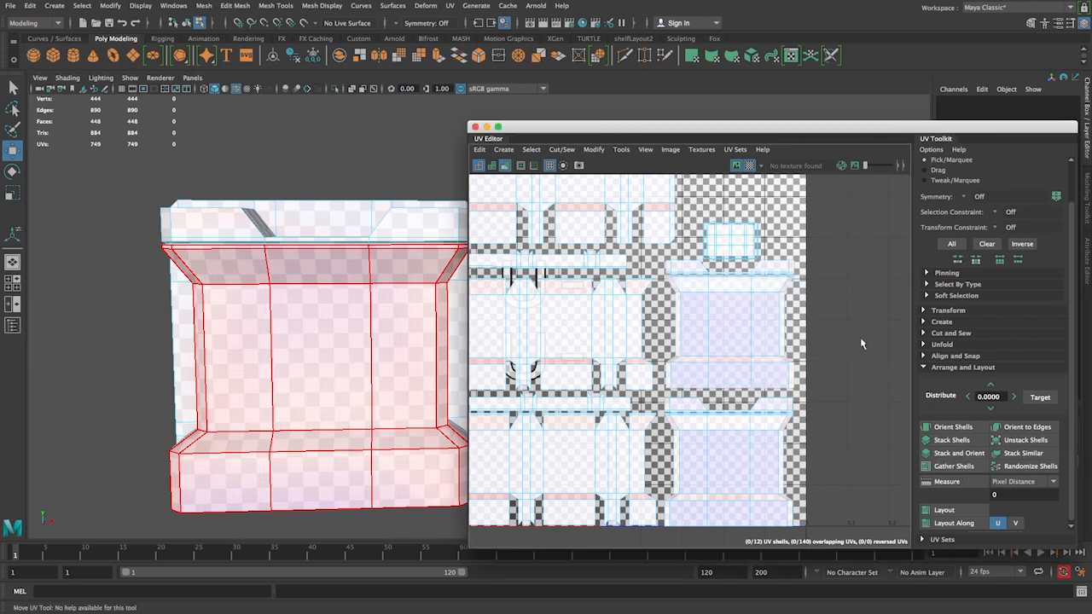
pyautogui.click(749, 165)
pyautogui.click(742, 372)
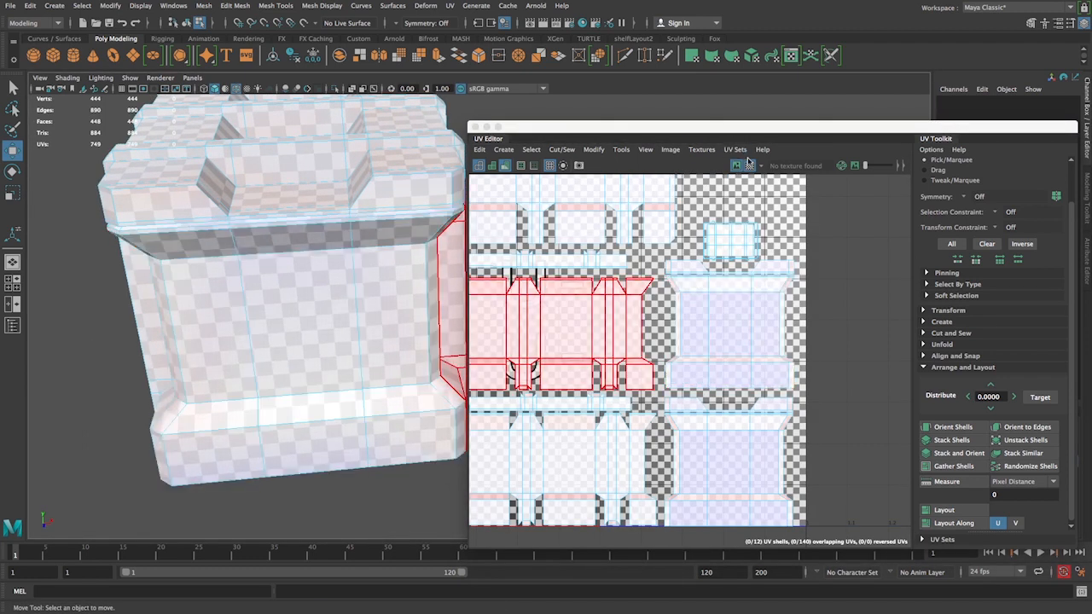
pyautogui.click(750, 165)
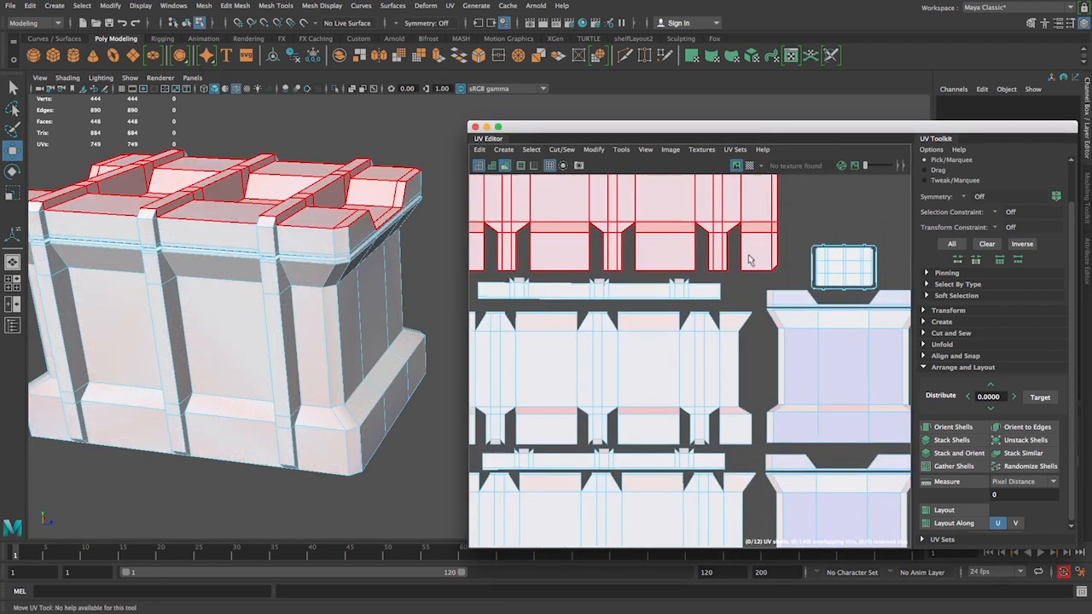
# - Select the UVs of the four upper-edge panels of the lid shell and move them up to the tile's upper border, stretching the compressed slopes
pyautogui.moveTo(608, 241); pyautogui.dragTo(655, 247, button='right')
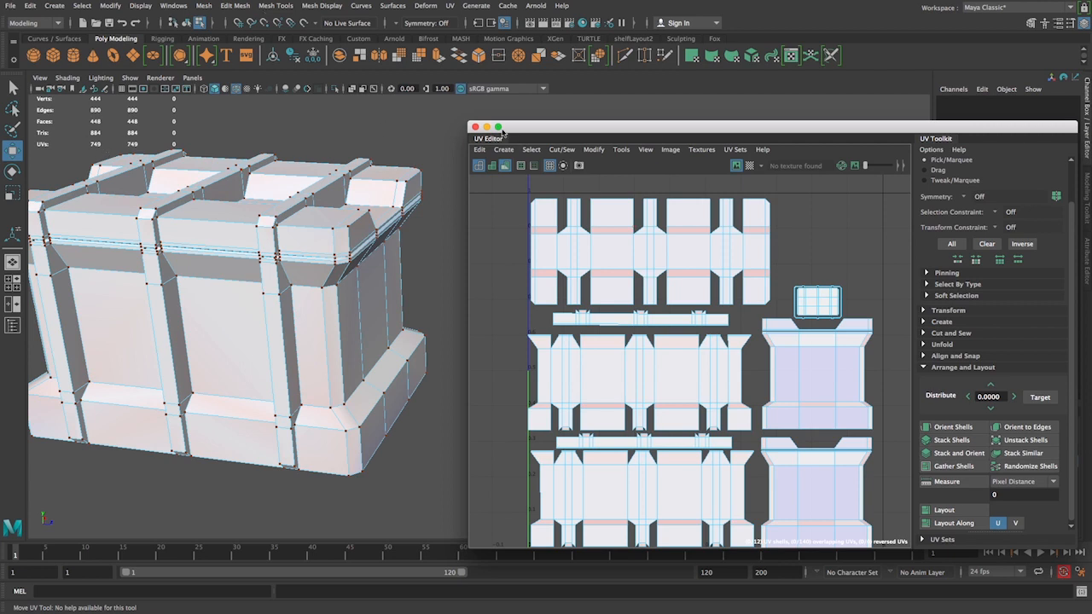
pyautogui.click(498, 127)
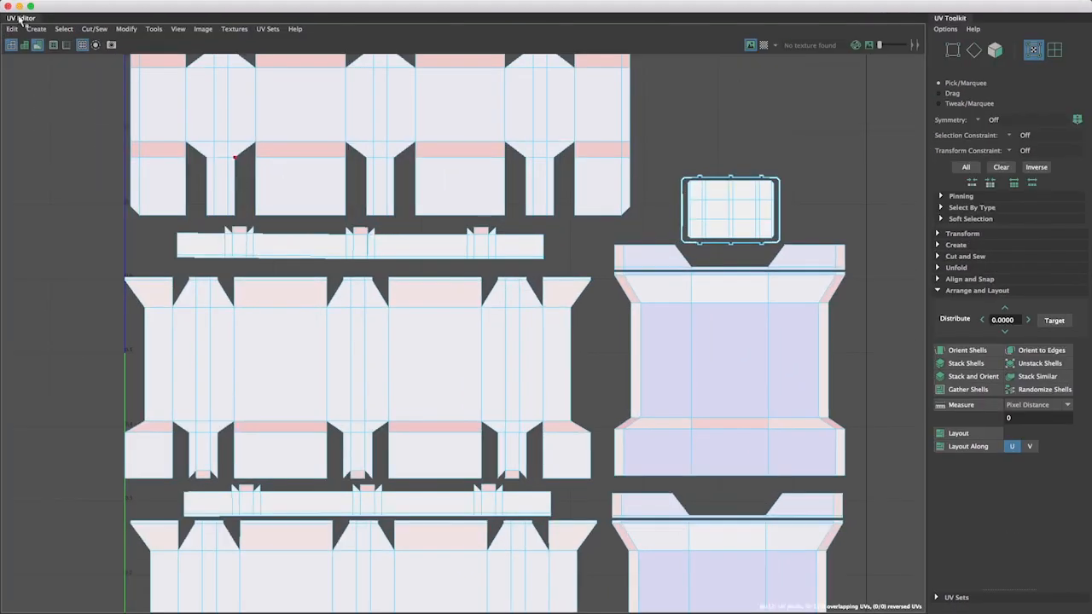
pyautogui.keyDown('alt'); pyautogui.moveTo(77, 100); pyautogui.dragTo(176, 253, button='middle'); pyautogui.keyUp('alt')
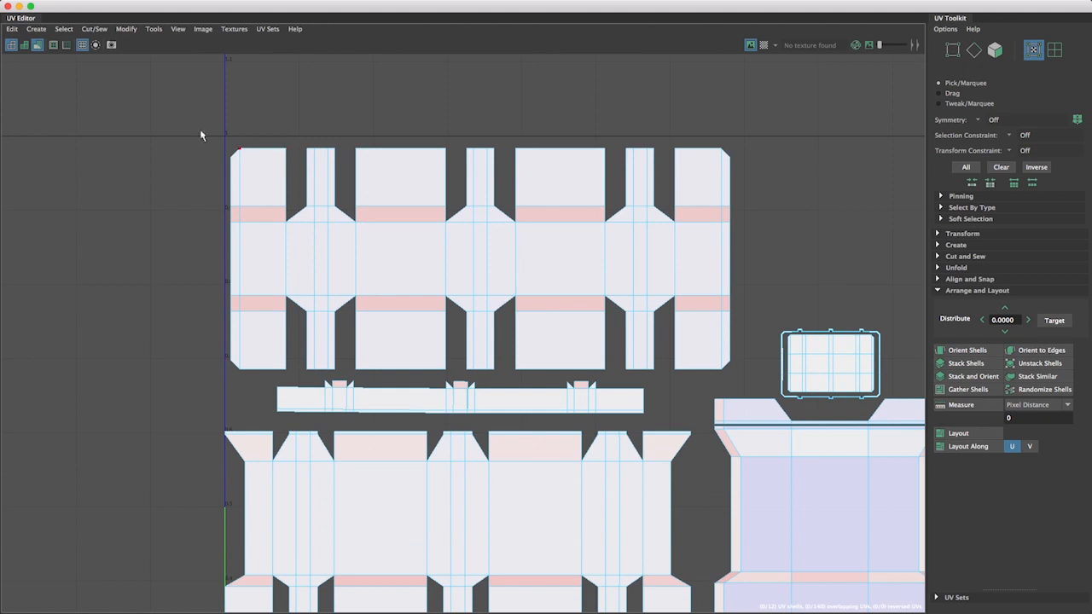
pyautogui.moveTo(187, 122); pyautogui.dragTo(297, 214)
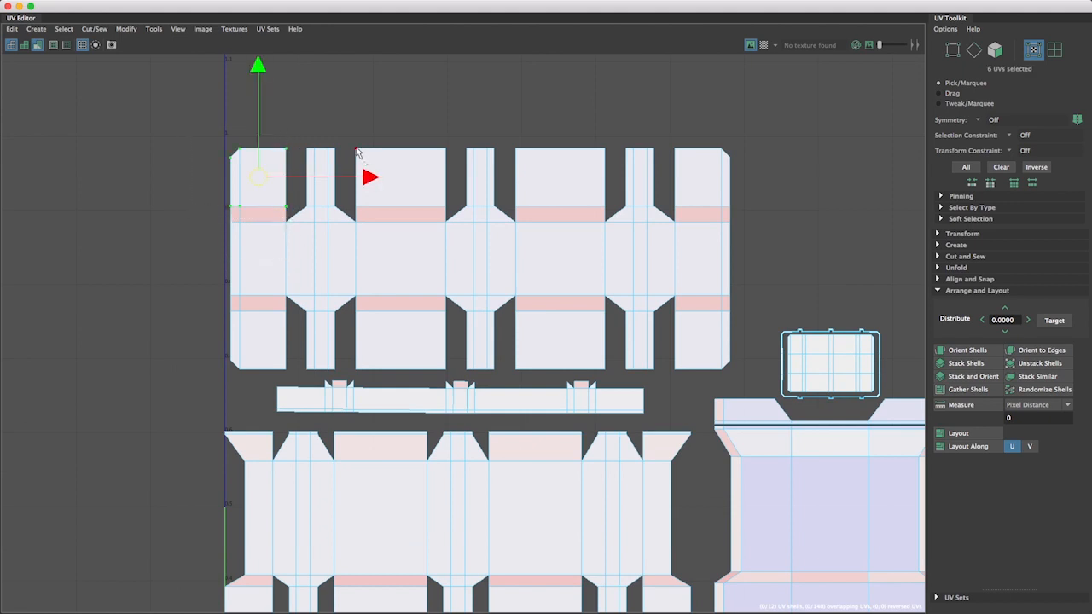
pyautogui.moveTo(356, 143); pyautogui.dragTo(449, 213)
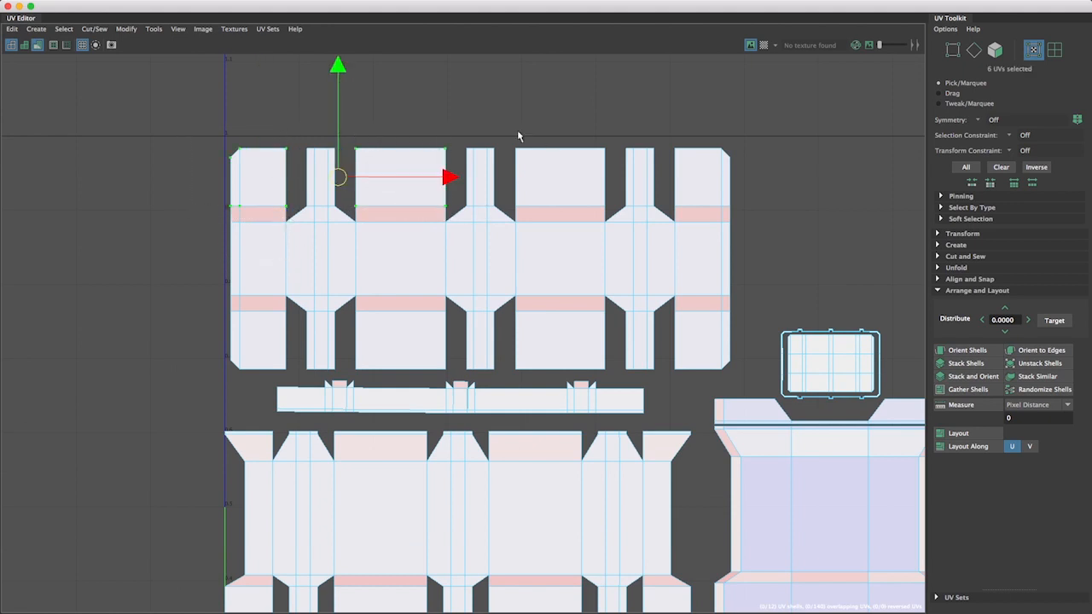
pyautogui.keyDown('shift'); pyautogui.moveTo(548, 181); pyautogui.dragTo(592, 204); pyautogui.keyUp('shift')
pyautogui.keyDown('shift'); pyautogui.moveTo(668, 144); pyautogui.dragTo(757, 218); pyautogui.keyUp('shift')
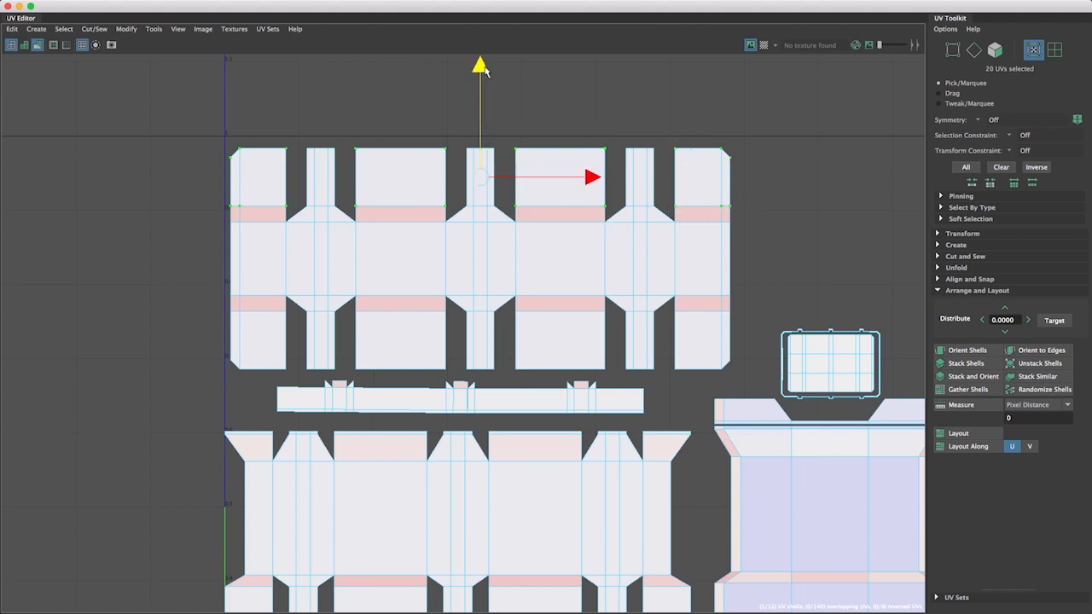
pyautogui.moveTo(482, 70); pyautogui.dragTo(483, 60)
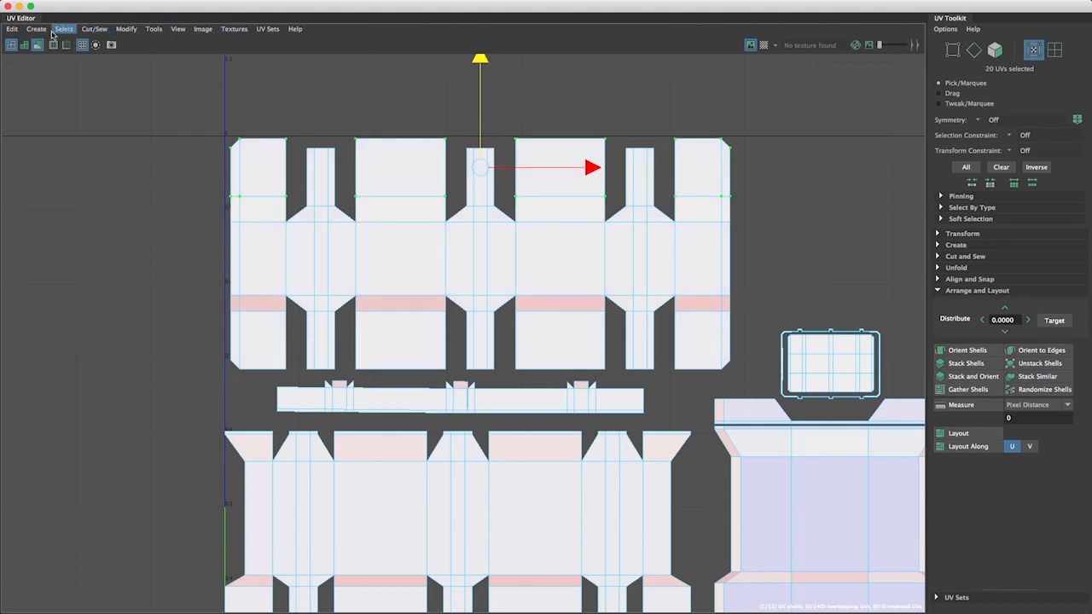
# - Return to the model view and display the checker map to inspect the squares on the lid's adjusted slopes and raised panels
pyautogui.click(30, 7)
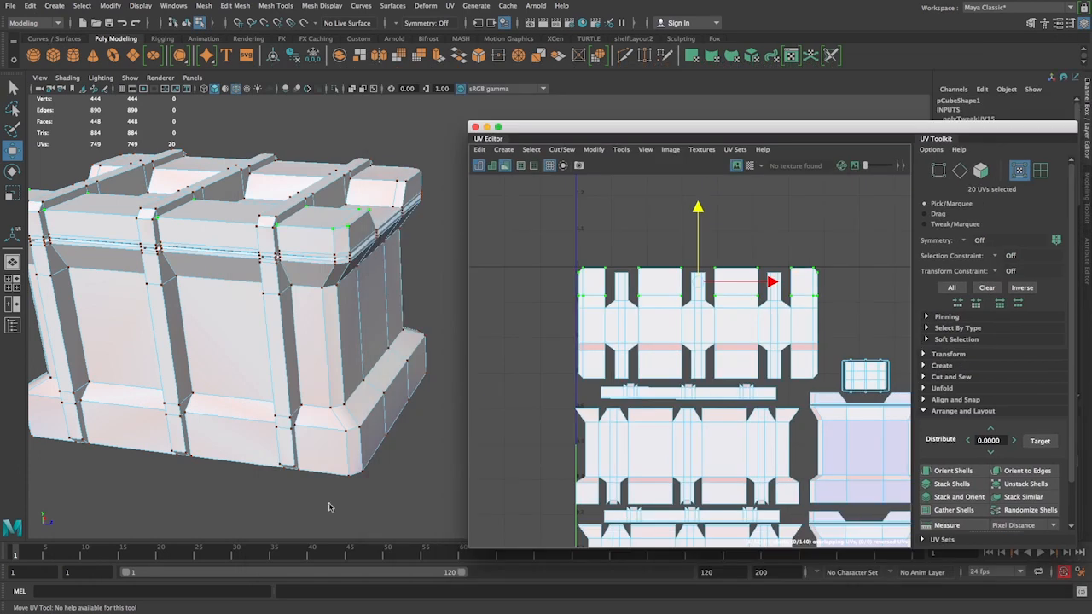
pyautogui.click(749, 165)
pyautogui.keyDown('alt'); pyautogui.moveTo(341, 290); pyautogui.dragTo(311, 472); pyautogui.keyUp('alt')
pyautogui.keyDown('alt'); pyautogui.moveTo(387, 243); pyautogui.dragTo(303, 340); pyautogui.keyUp('alt')
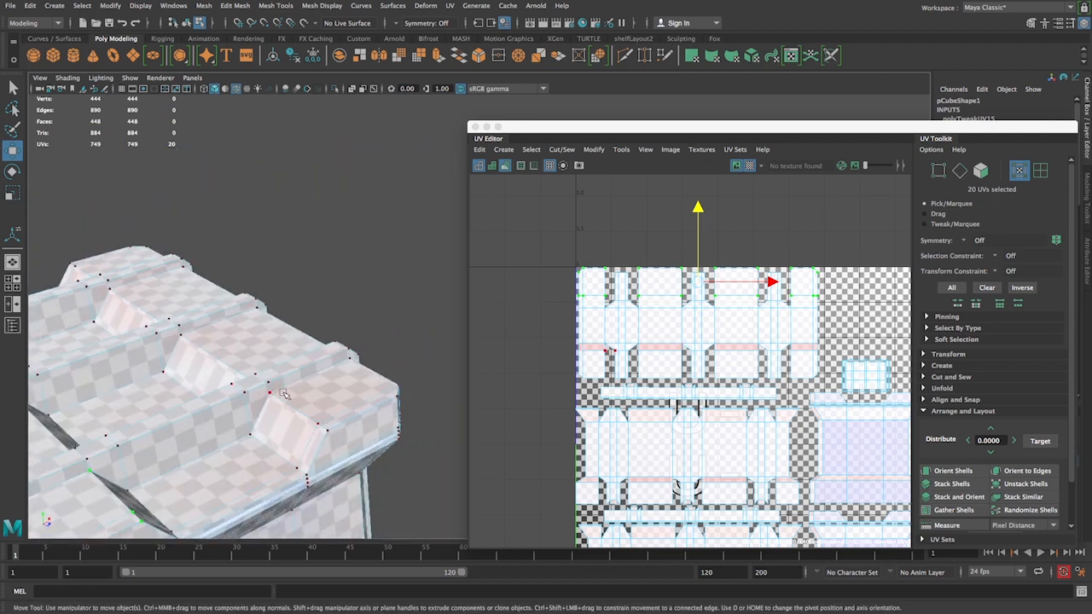
pyautogui.keyDown('alt'); pyautogui.moveTo(284, 394); pyautogui.dragTo(190, 398); pyautogui.keyUp('alt')
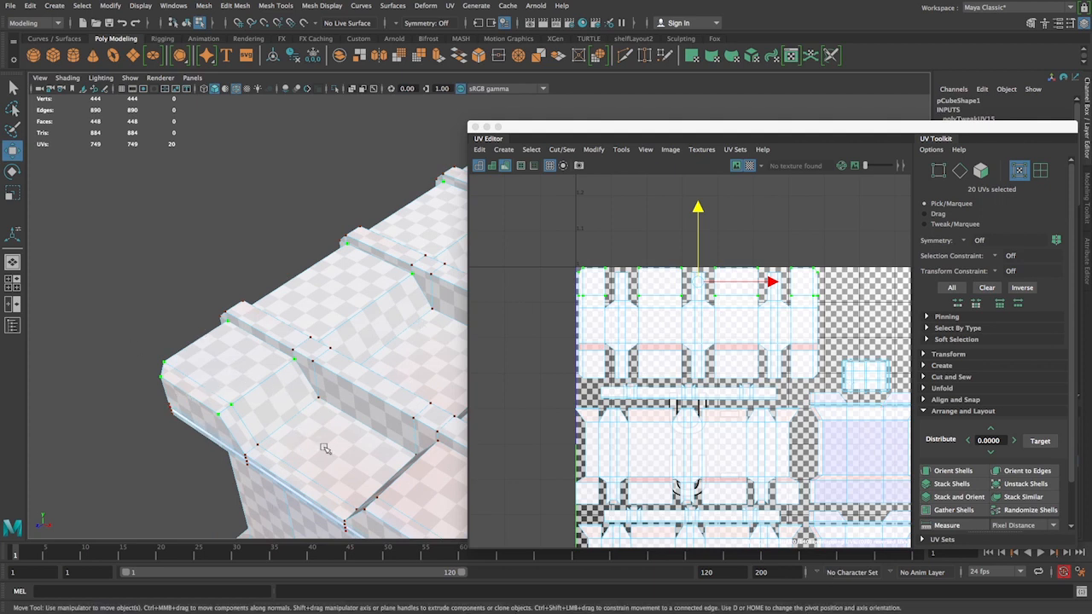
pyautogui.keyDown('alt'); pyautogui.moveTo(249, 362); pyautogui.dragTo(264, 337); pyautogui.keyUp('alt')
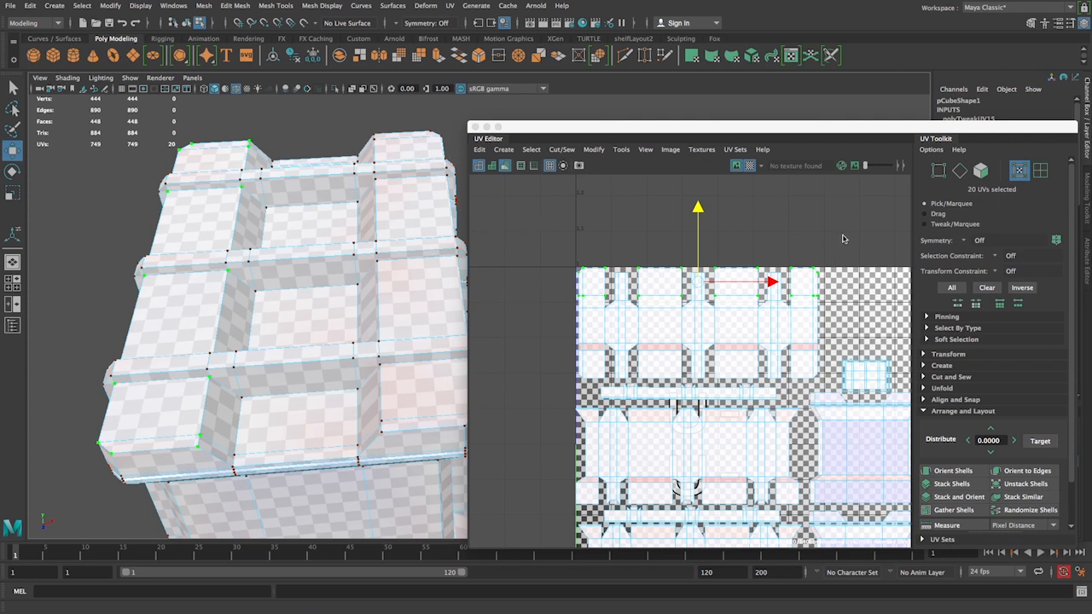
# - Hide the checker map, clear the UV selection and move the UV Editor window for work on the lid shell's lower edge
pyautogui.click(739, 168)
pyautogui.moveTo(793, 124); pyautogui.dragTo(729, 77)
pyautogui.click(808, 146)
pyautogui.keyDown('alt'); pyautogui.moveTo(509, 249); pyautogui.dragTo(495, 179, button='middle'); pyautogui.keyUp('alt')
pyautogui.keyDown('alt'); pyautogui.moveTo(494, 177); pyautogui.dragTo(558, 333, button='right'); pyautogui.keyUp('alt')
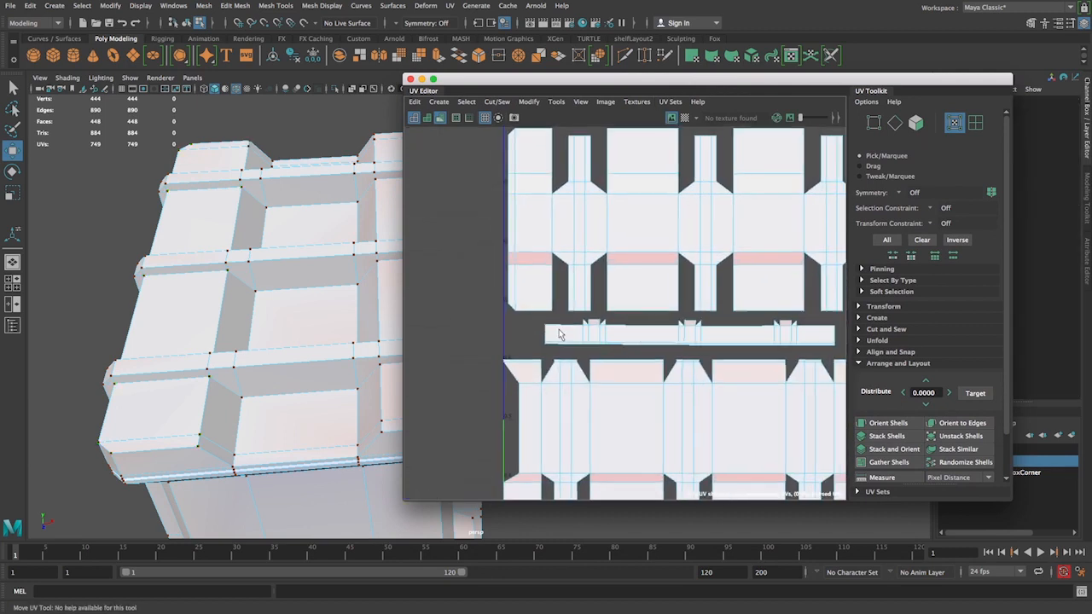
pyautogui.keyDown('alt'); pyautogui.moveTo(558, 332); pyautogui.dragTo(496, 324, button='middle'); pyautogui.keyUp('alt')
# - Select the UVs of the lid shell's four lower-edge panels and move them down slightly, widening the compressed slope strips above them
pyautogui.moveTo(420, 253); pyautogui.dragTo(501, 321)
pyautogui.moveTo(539, 254); pyautogui.dragTo(664, 250)
pyautogui.moveTo(791, 249); pyautogui.dragTo(849, 315)
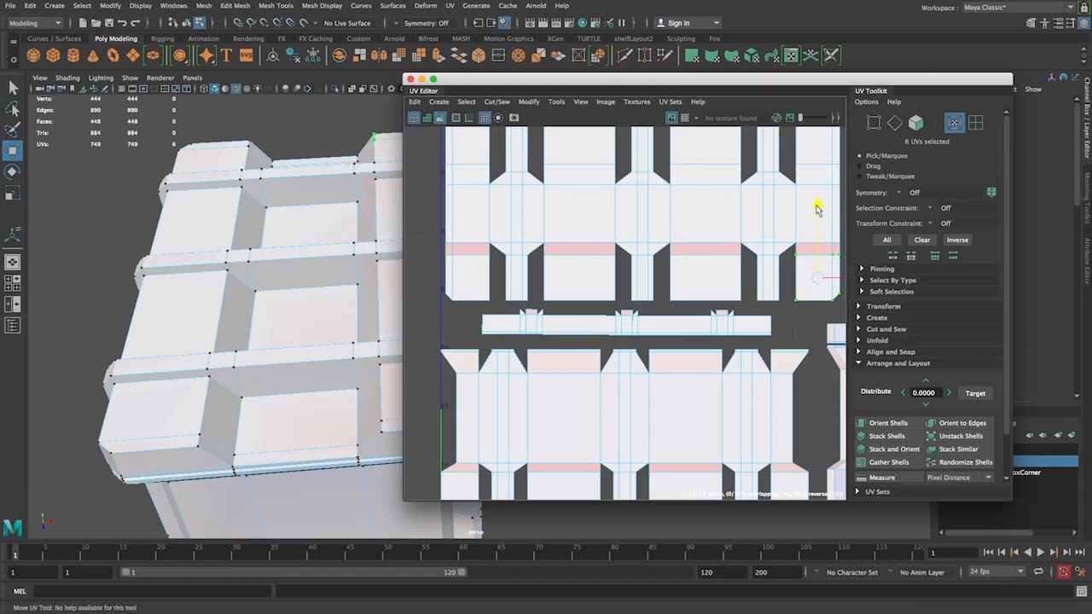
pyautogui.moveTo(814, 212); pyautogui.dragTo(817, 214)
pyautogui.hotkey('ctrl', 'z')
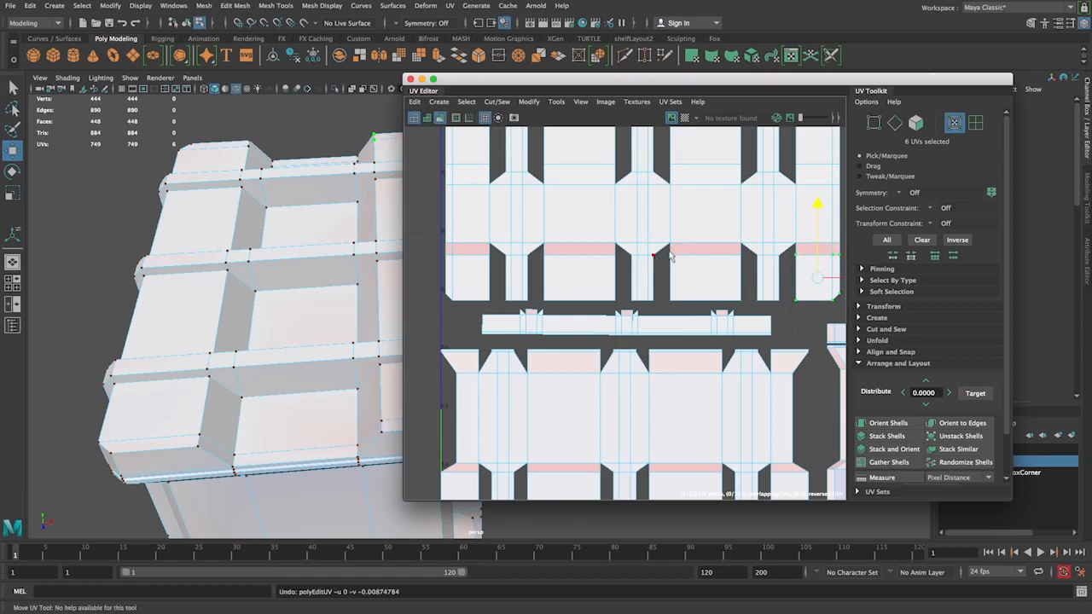
pyautogui.keyDown('shift'); pyautogui.moveTo(666, 255); pyautogui.dragTo(731, 310); pyautogui.keyUp('shift')
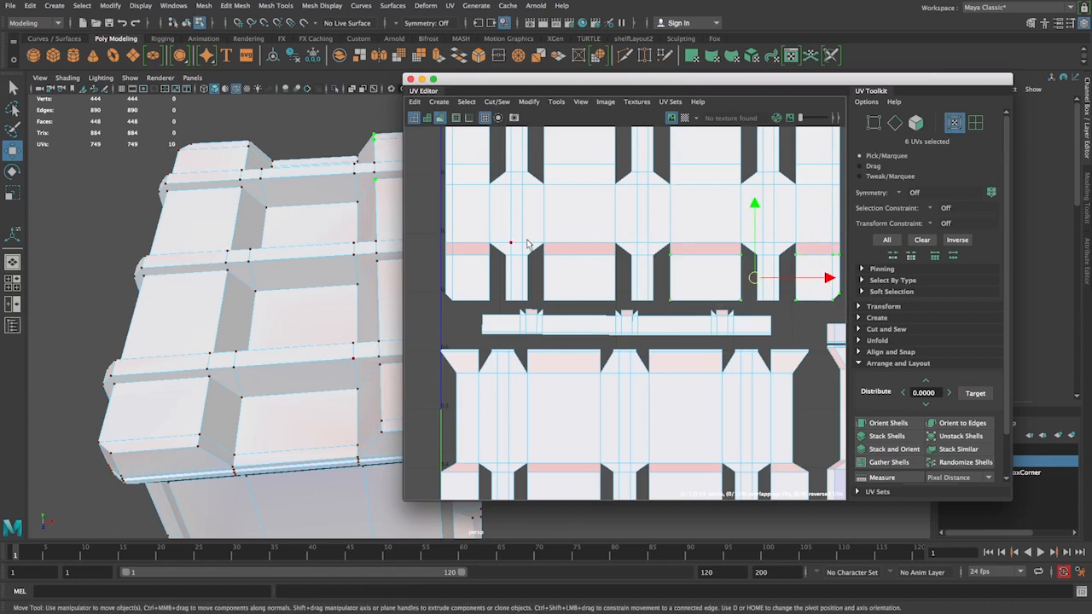
pyautogui.keyDown('shift'); pyautogui.moveTo(540, 253); pyautogui.dragTo(618, 308); pyautogui.keyUp('shift')
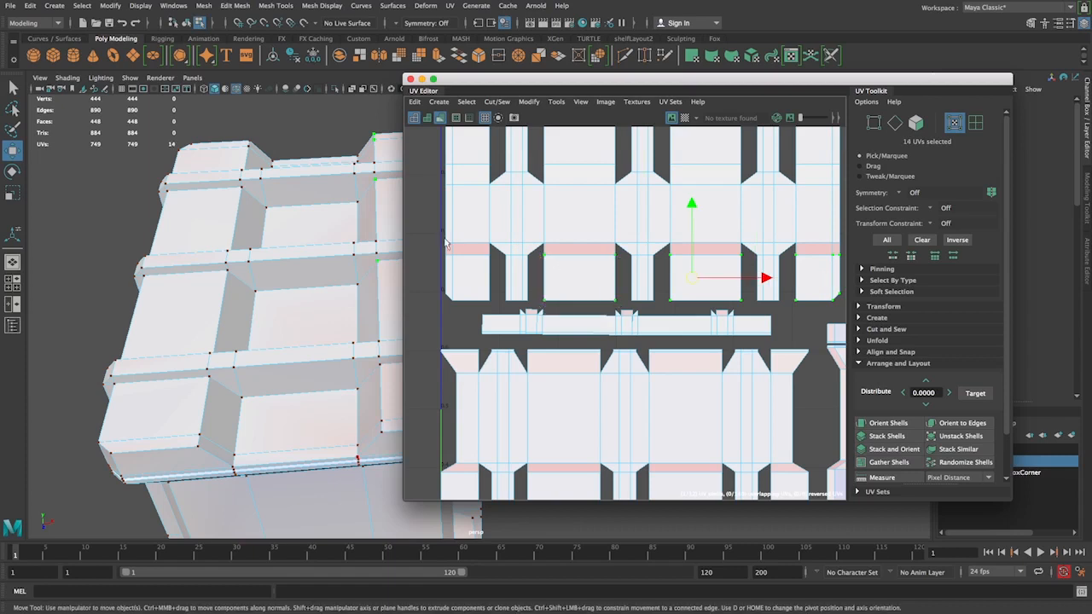
pyautogui.keyDown('shift'); pyautogui.moveTo(439, 250); pyautogui.dragTo(500, 314); pyautogui.keyUp('shift')
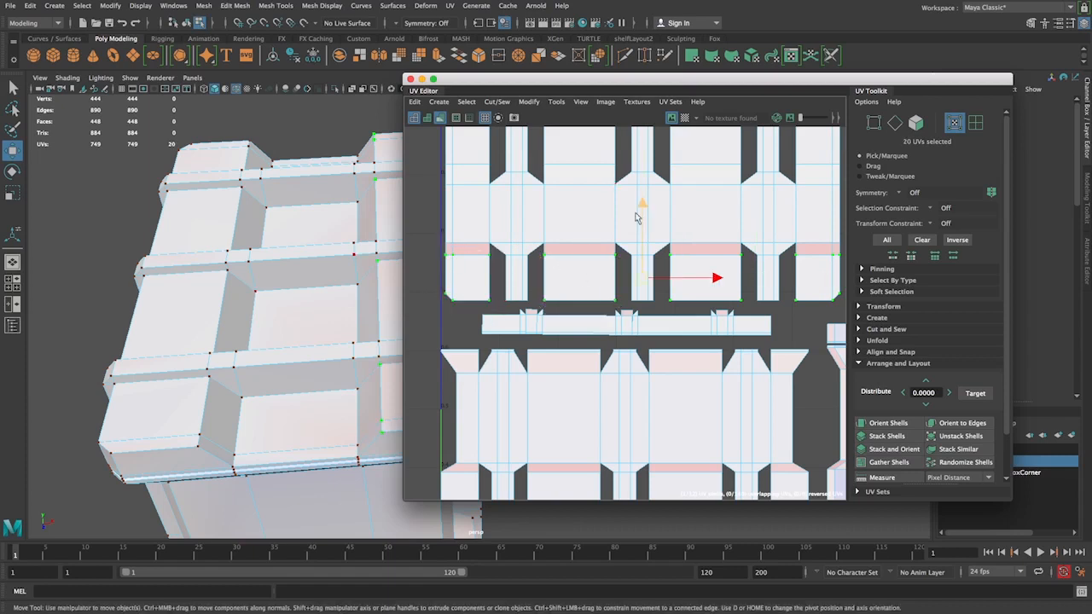
pyautogui.moveTo(640, 207); pyautogui.dragTo(643, 216)
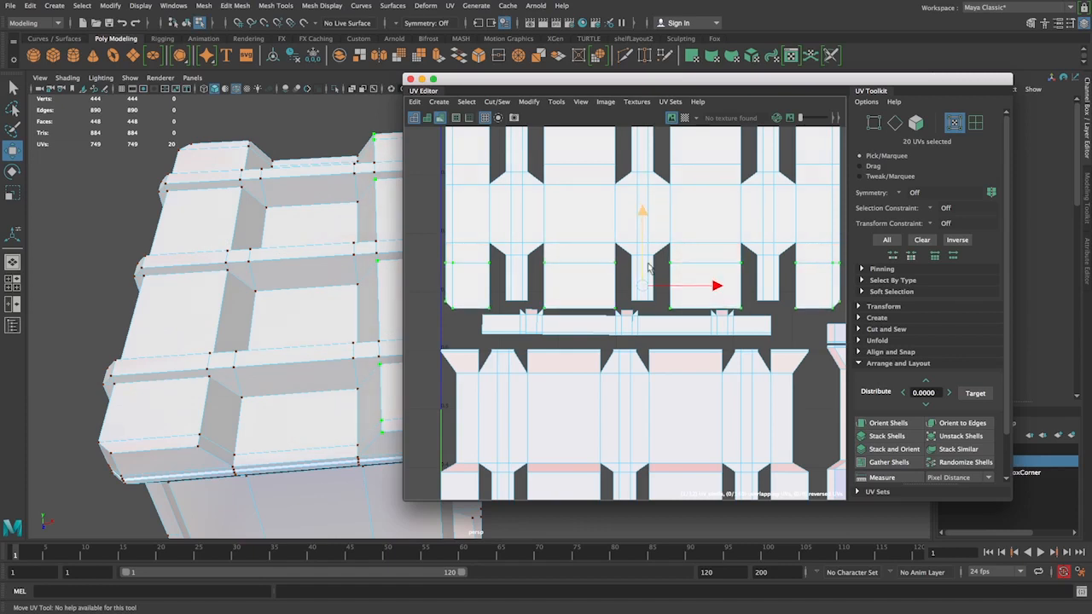
# - Clear the UV selection and examine the distortion shading and spacing of the lid shell against the trim and side-wall shells below
pyautogui.click(586, 338)
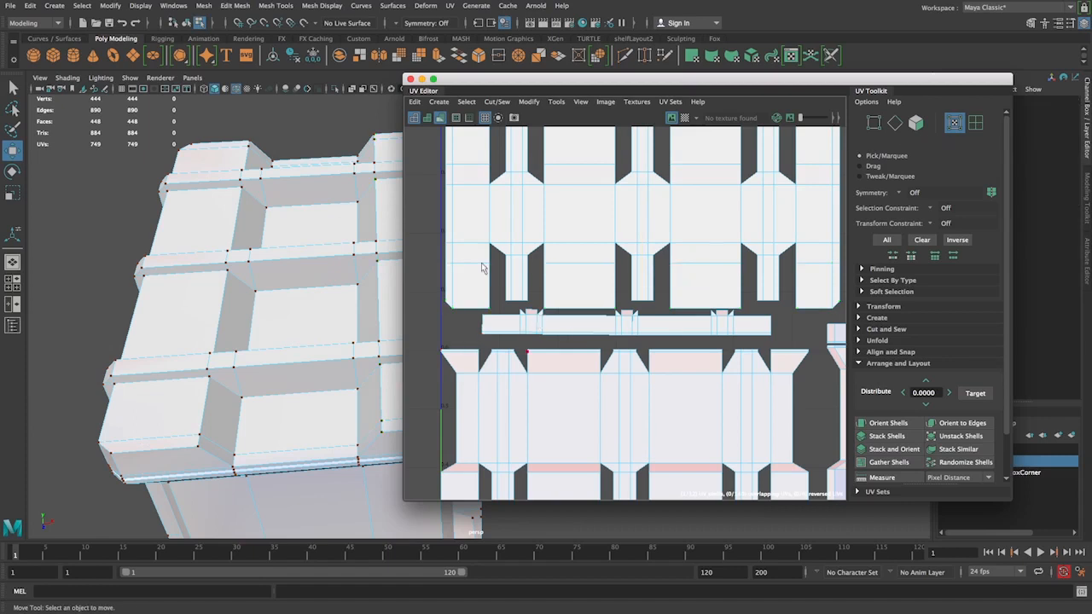
pyautogui.keyDown('alt'); pyautogui.moveTo(616, 332); pyautogui.dragTo(461, 302, button='right'); pyautogui.keyUp('alt')
pyautogui.keyDown('alt'); pyautogui.moveTo(597, 328); pyautogui.dragTo(605, 350, button='middle'); pyautogui.keyUp('alt')
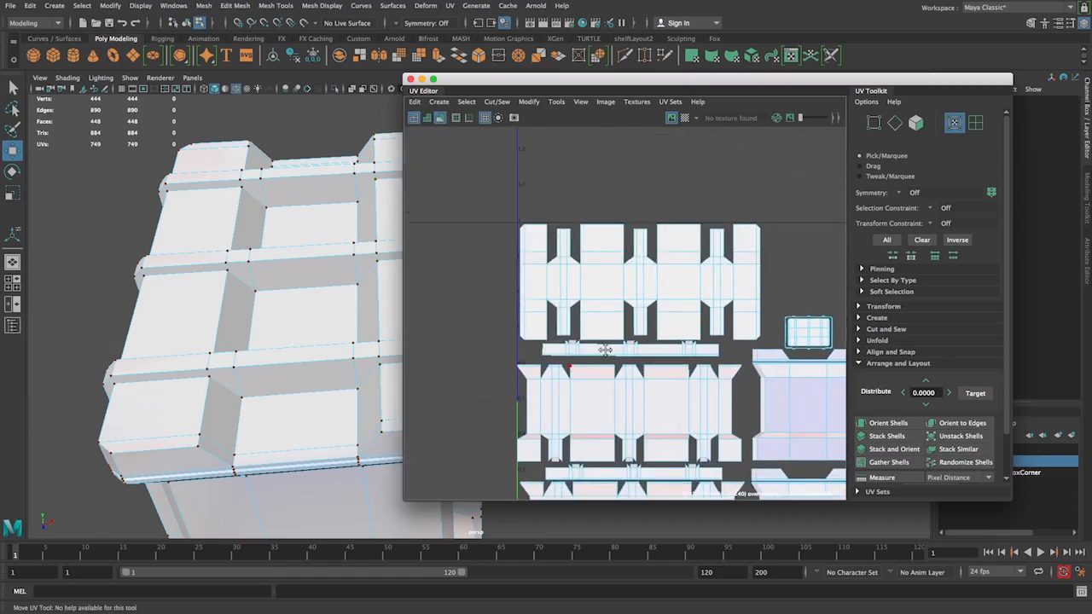
pyautogui.keyDown('alt'); pyautogui.moveTo(523, 199); pyautogui.dragTo(517, 244, button='right'); pyautogui.keyUp('alt')
pyautogui.keyDown('alt'); pyautogui.moveTo(517, 243); pyautogui.dragTo(509, 209, button='middle'); pyautogui.keyUp('alt')
pyautogui.keyDown('alt'); pyautogui.moveTo(501, 230); pyautogui.dragTo(546, 273, button='right'); pyautogui.keyUp('alt')
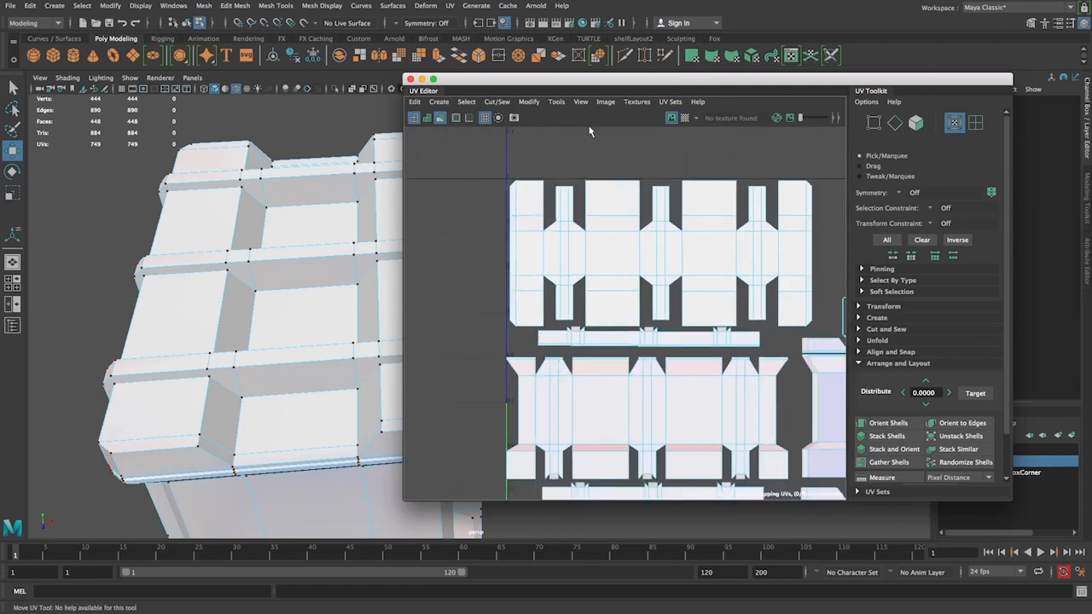
# - Display the checker map to inspect the square proportions across the lid's panels and recesses, and hide it again
pyautogui.click(684, 118)
pyautogui.keyDown('alt'); pyautogui.moveTo(171, 205); pyautogui.dragTo(363, 203); pyautogui.keyUp('alt')
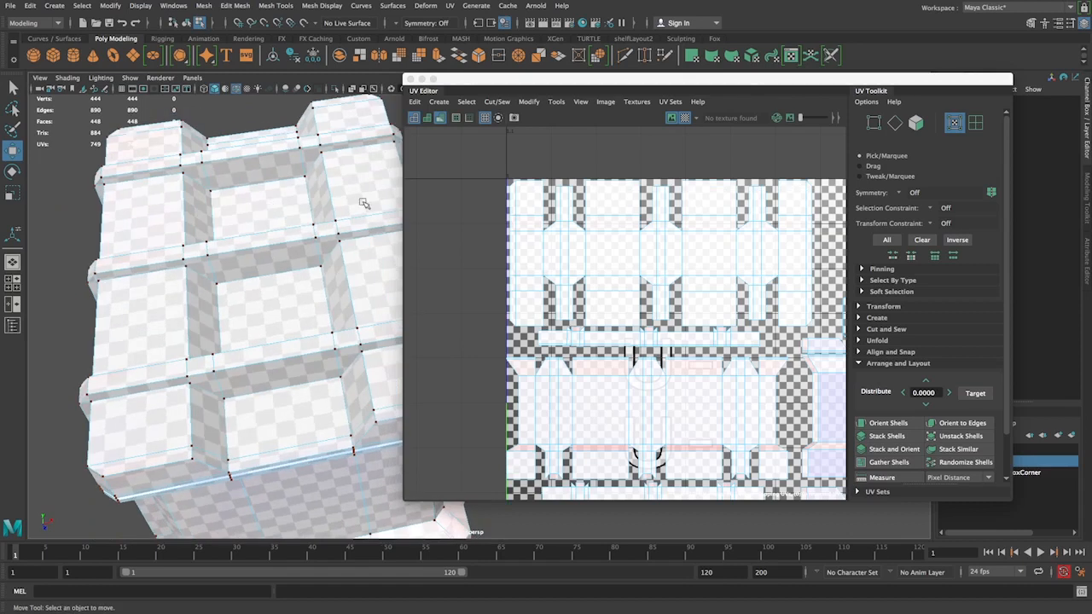
pyautogui.click(684, 118)
pyautogui.keyDown('alt'); pyautogui.moveTo(491, 325); pyautogui.dragTo(465, 278, button='middle'); pyautogui.keyUp('alt')
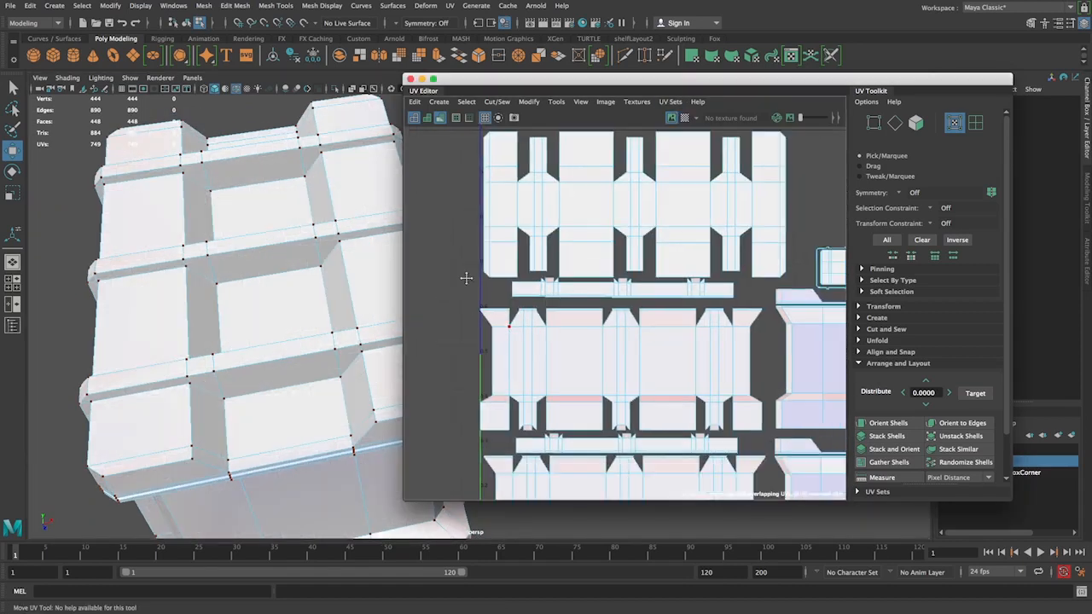
# - Select the narrow trim shell below the lid shell and inspect its tabs on the model with the checker map, hiding the map at the end
pyautogui.scroll(3, 465, 278)
pyautogui.scroll(2, 609, 339)
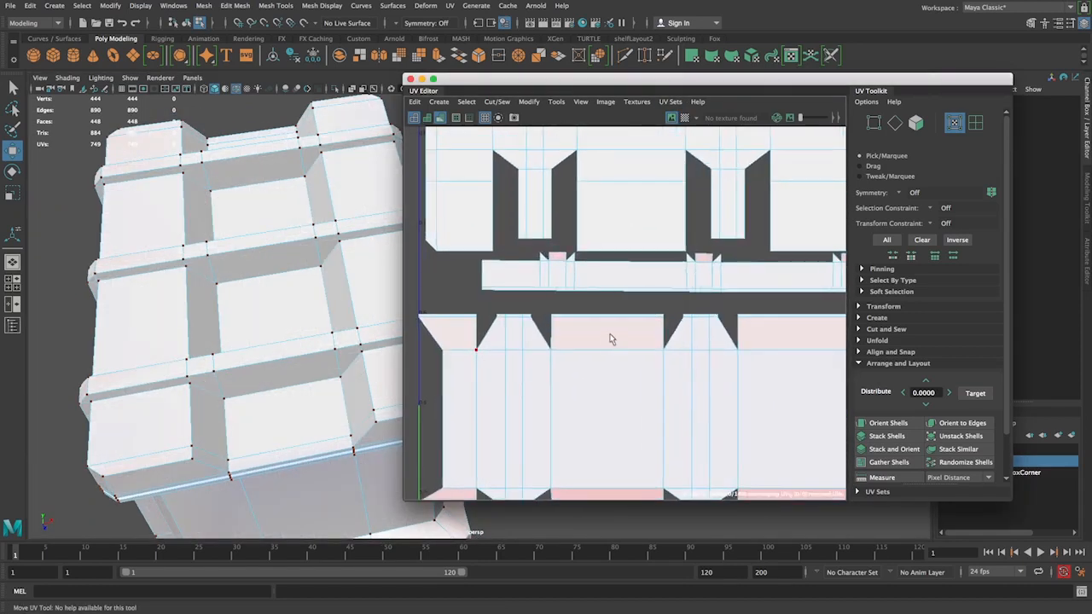
pyautogui.keyDown('alt'); pyautogui.moveTo(609, 338); pyautogui.dragTo(554, 367, button='middle'); pyautogui.keyUp('alt')
pyautogui.moveTo(527, 299); pyautogui.dragTo(484, 283, button='right')
pyautogui.click(538, 307)
pyautogui.keyDown('alt'); pyautogui.moveTo(264, 237); pyautogui.dragTo(224, 290); pyautogui.keyUp('alt')
pyautogui.keyDown('alt'); pyautogui.moveTo(224, 290); pyautogui.dragTo(247, 224, button='right'); pyautogui.keyUp('alt')
pyautogui.click(684, 117)
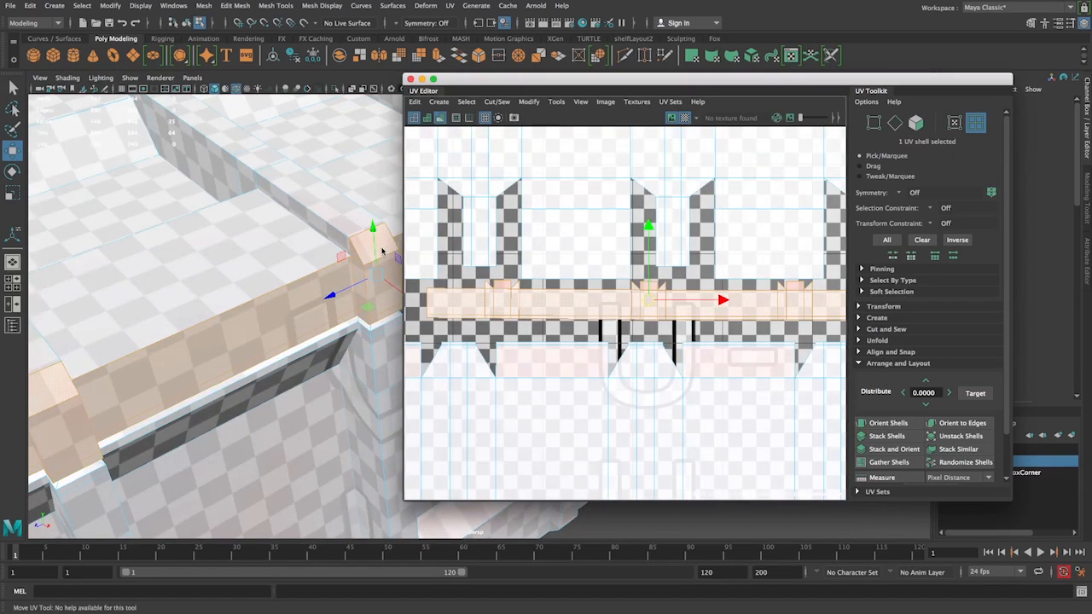
pyautogui.click(684, 117)
pyautogui.moveTo(509, 290); pyautogui.dragTo(558, 294, button='right')
pyautogui.scroll(3, 586, 356)
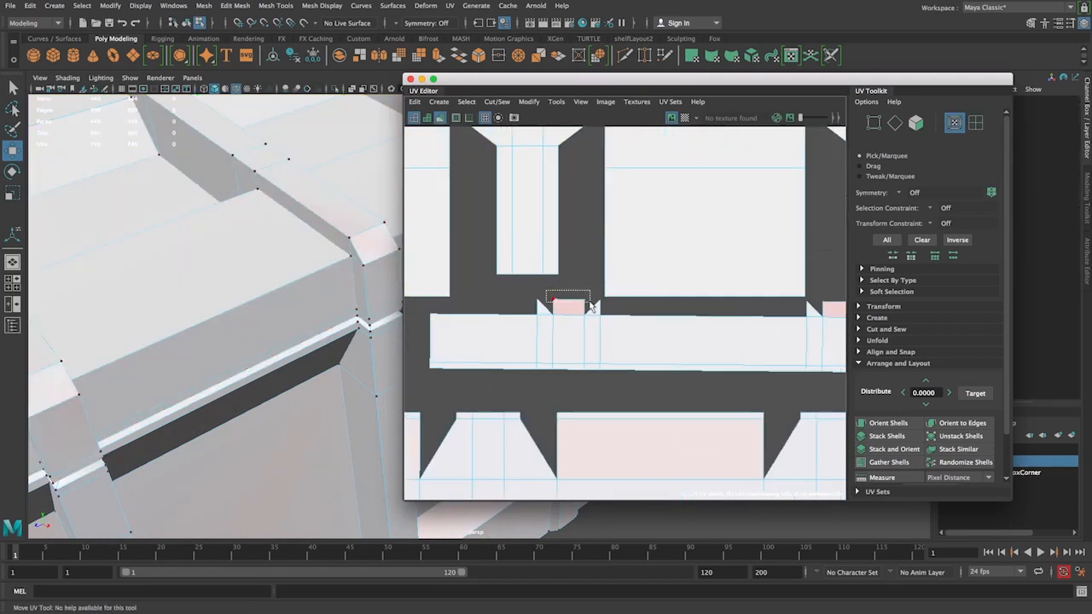
pyautogui.moveTo(591, 307); pyautogui.dragTo(588, 310)
pyautogui.keyDown('alt'); pyautogui.moveTo(589, 309); pyautogui.dragTo(638, 328, button='middle'); pyautogui.keyUp('alt')
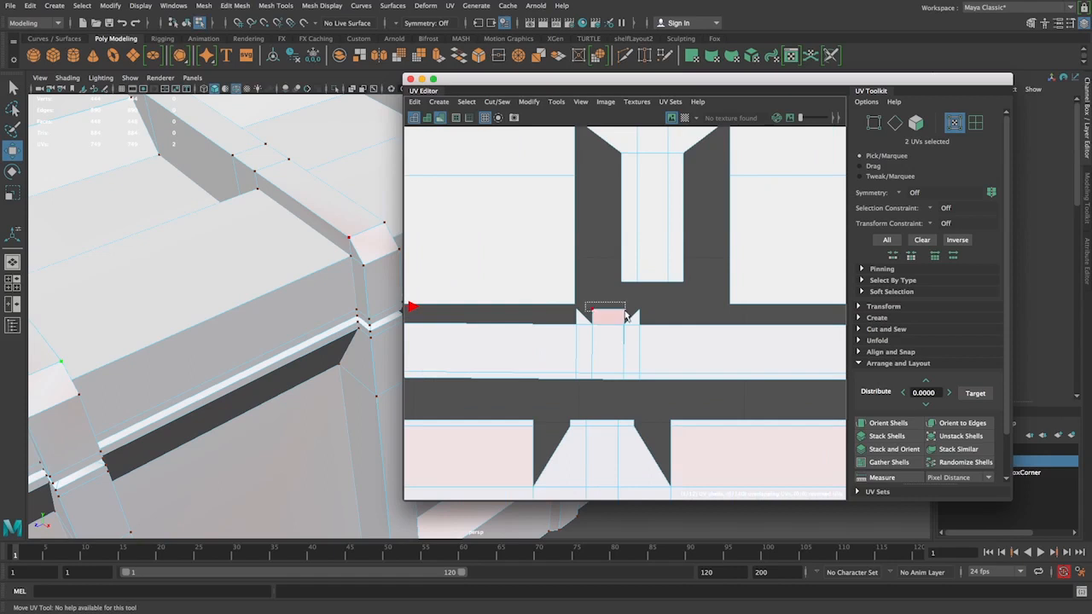
pyautogui.moveTo(627, 316); pyautogui.dragTo(627, 317)
pyautogui.keyDown('alt'); pyautogui.moveTo(627, 318); pyautogui.dragTo(547, 325, button='middle'); pyautogui.keyUp('alt')
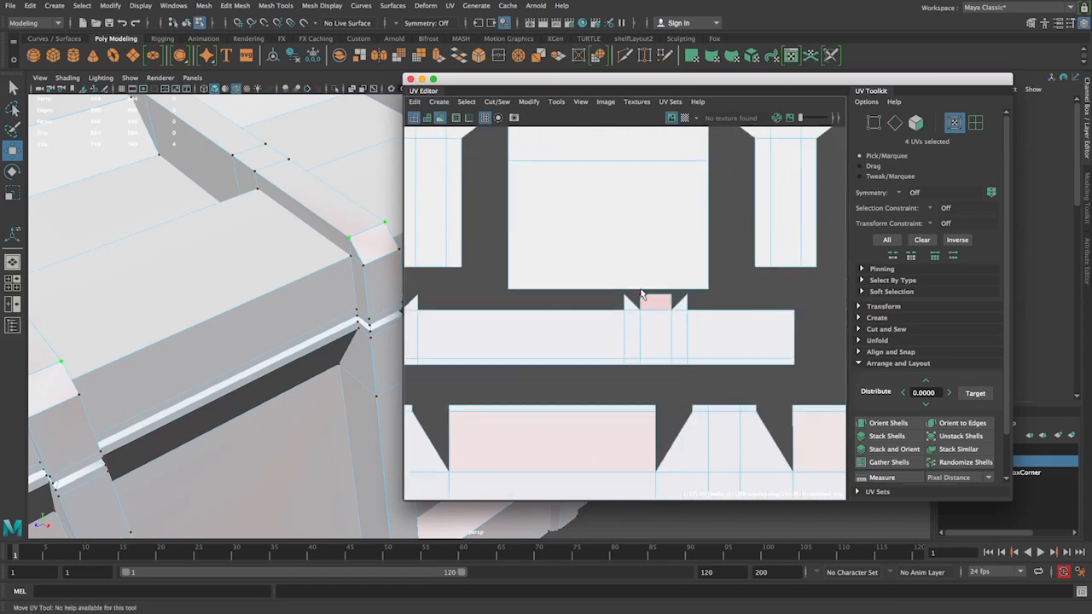
pyautogui.moveTo(680, 303); pyautogui.dragTo(680, 303)
pyautogui.keyDown('alt'); pyautogui.moveTo(680, 303); pyautogui.dragTo(524, 268, button='middle'); pyautogui.keyUp('alt')
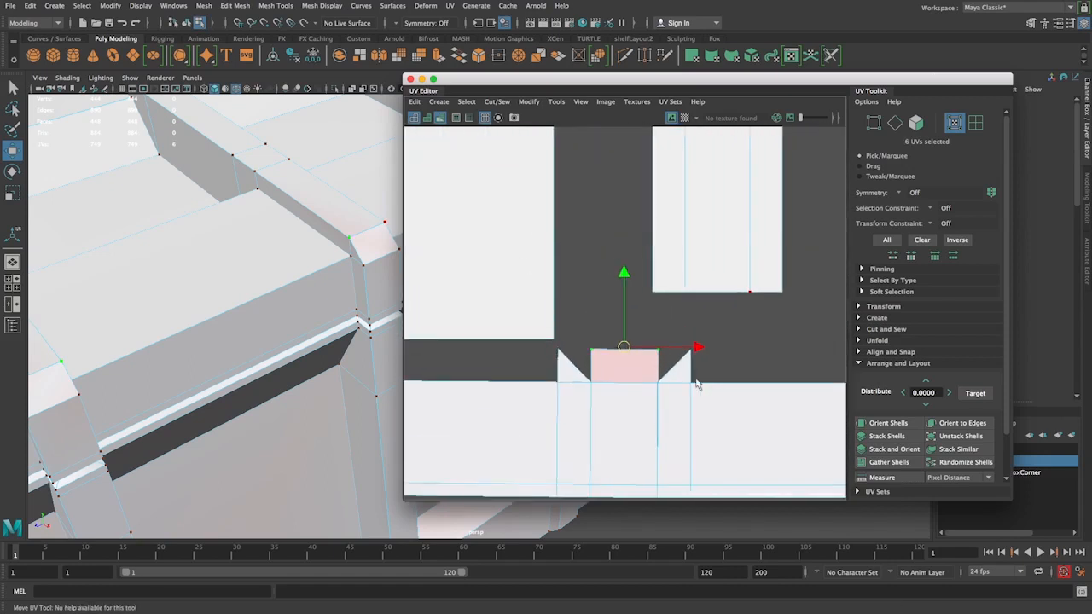
# - Join the split vertical edge beneath the trim shell's middle tab with Move and Sew Edges
pyautogui.scroll(3, 701, 393)
pyautogui.scroll(1, 701, 392)
pyautogui.moveTo(575, 327); pyautogui.dragTo(575, 292, button='right')
pyautogui.click(577, 314)
pyautogui.keyDown('shift'); pyautogui.rightClick(578, 318); pyautogui.keyUp('shift')
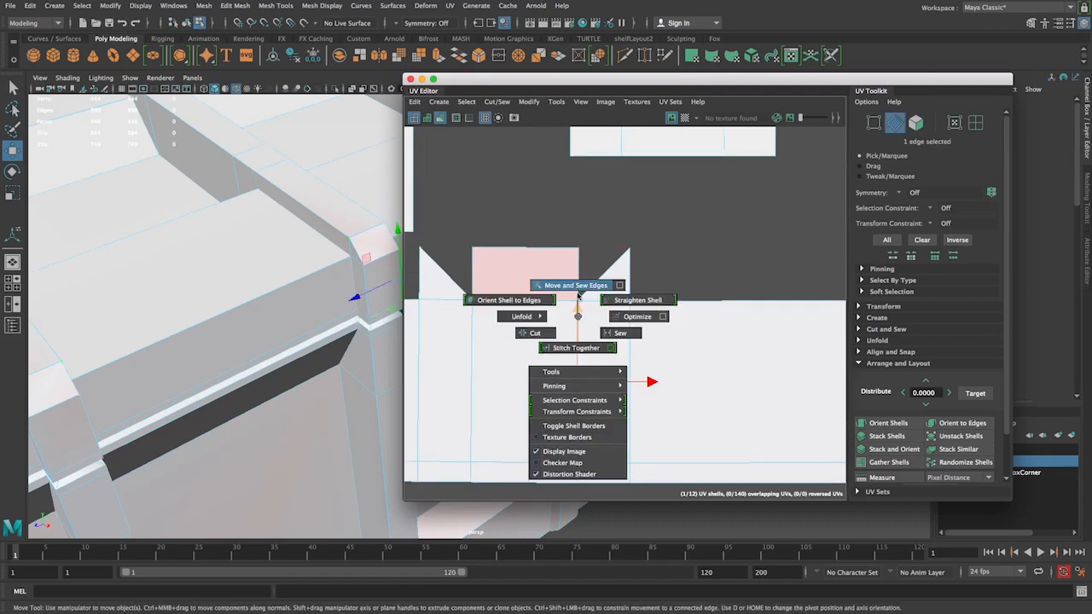
pyautogui.click(576, 285)
# - Select the top UVs of the trim shell's three tabs, move them up slightly to lengthen the tabs, and clear the selection
pyautogui.scroll(-3, 436, 266)
pyautogui.scroll(-3, 475, 271)
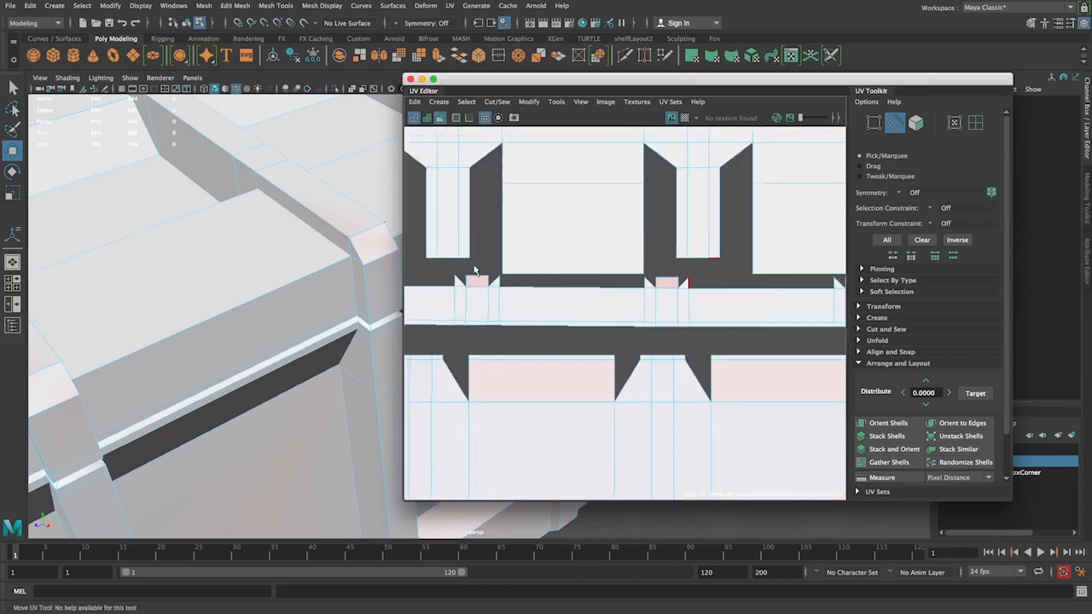
pyautogui.keyDown('alt'); pyautogui.moveTo(475, 270); pyautogui.dragTo(506, 274, button='middle'); pyautogui.keyUp('alt')
pyautogui.moveTo(534, 291)
pyautogui.mouseDown(button='right')
pyautogui.moveTo(526, 266)
pyautogui.moveTo(485, 261)
pyautogui.moveTo(550, 280)
pyautogui.mouseUp(button='right')
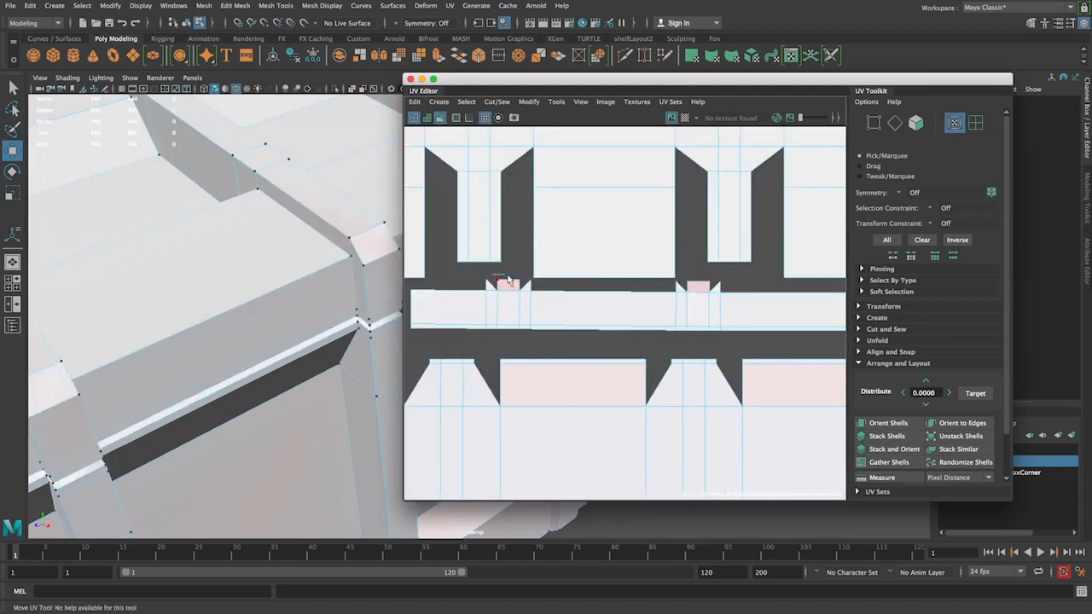
pyautogui.moveTo(506, 275); pyautogui.dragTo(525, 286)
pyautogui.keyDown('alt'); pyautogui.moveTo(651, 315); pyautogui.dragTo(517, 329, button='middle'); pyautogui.keyUp('alt')
pyautogui.keyDown('alt'); pyautogui.moveTo(517, 329); pyautogui.dragTo(668, 305, button='right'); pyautogui.keyUp('alt')
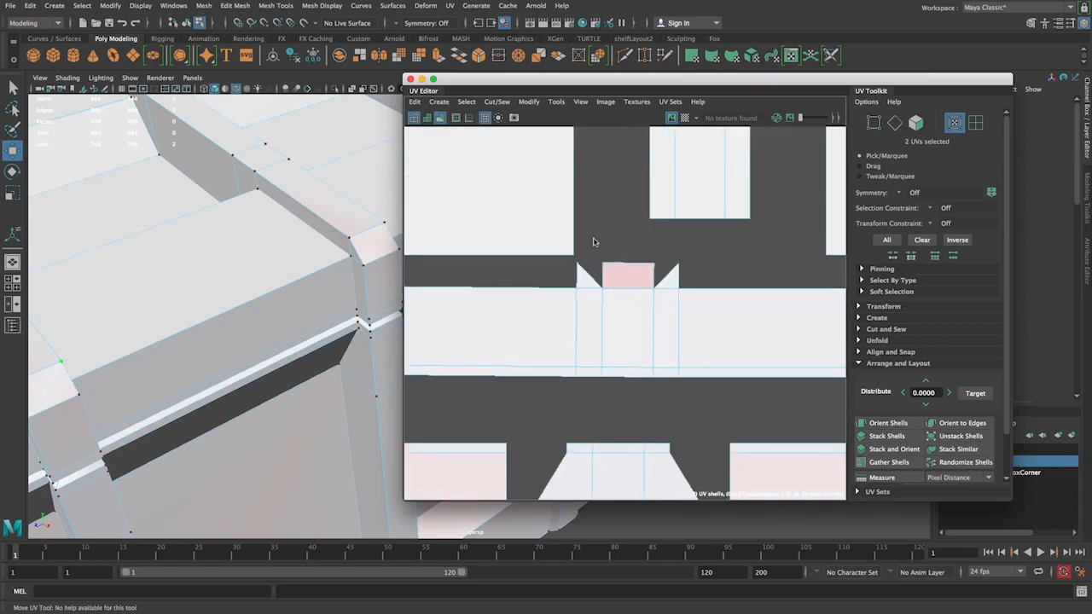
pyautogui.moveTo(662, 275); pyautogui.dragTo(664, 276)
pyautogui.keyDown('alt'); pyautogui.moveTo(664, 276); pyautogui.dragTo(652, 335, button='middle'); pyautogui.keyUp('alt')
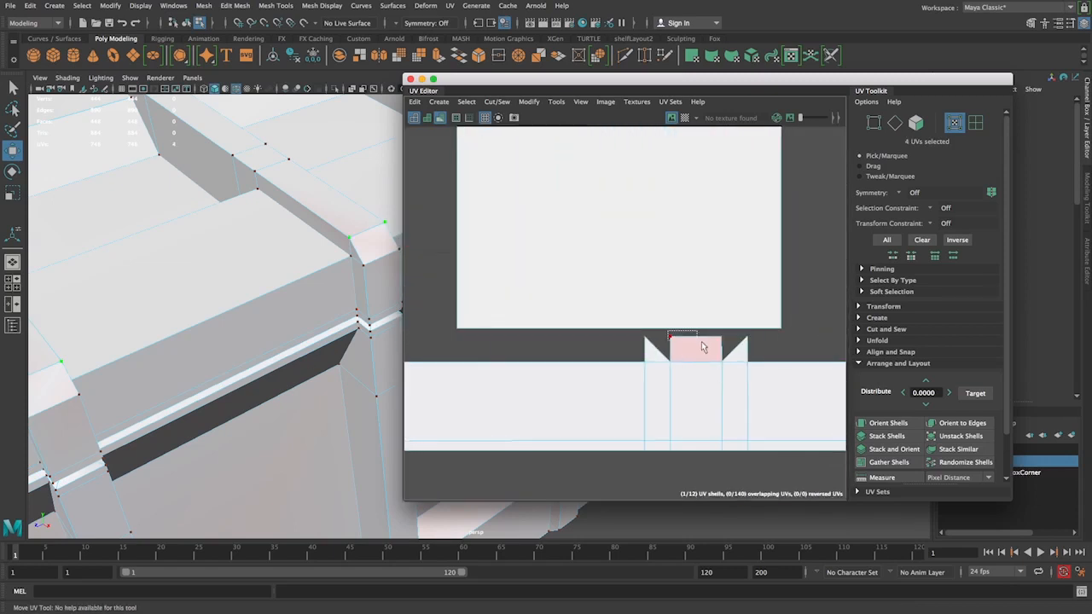
pyautogui.moveTo(723, 350); pyautogui.dragTo(723, 349)
pyautogui.keyDown('alt'); pyautogui.moveTo(723, 349); pyautogui.dragTo(615, 321, button='right'); pyautogui.keyUp('alt')
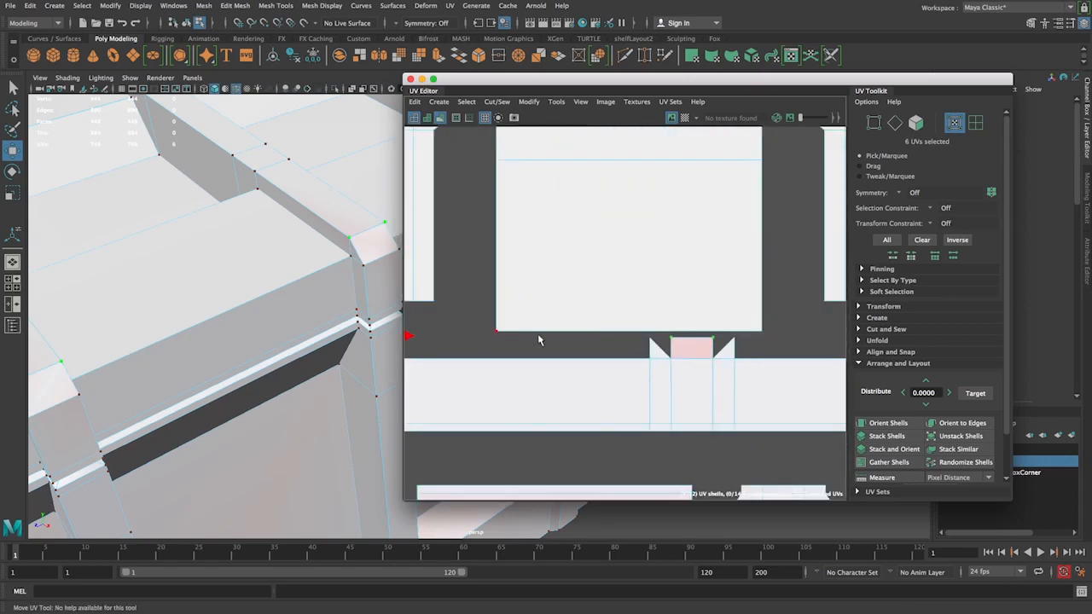
pyautogui.keyDown('alt'); pyautogui.moveTo(435, 321); pyautogui.dragTo(581, 339, button='middle'); pyautogui.keyUp('alt')
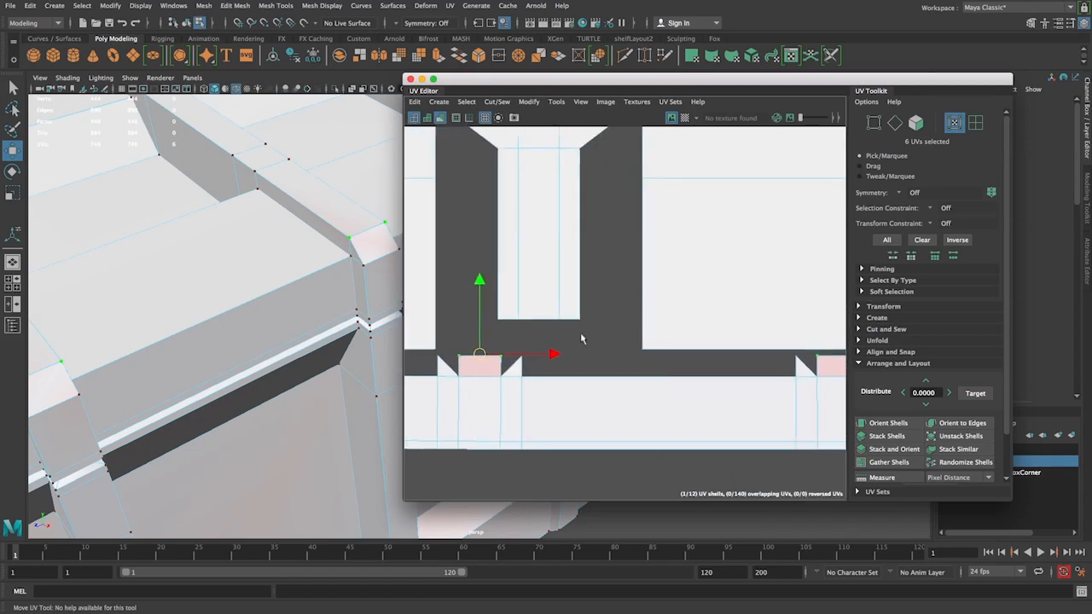
pyautogui.moveTo(479, 284); pyautogui.dragTo(482, 278)
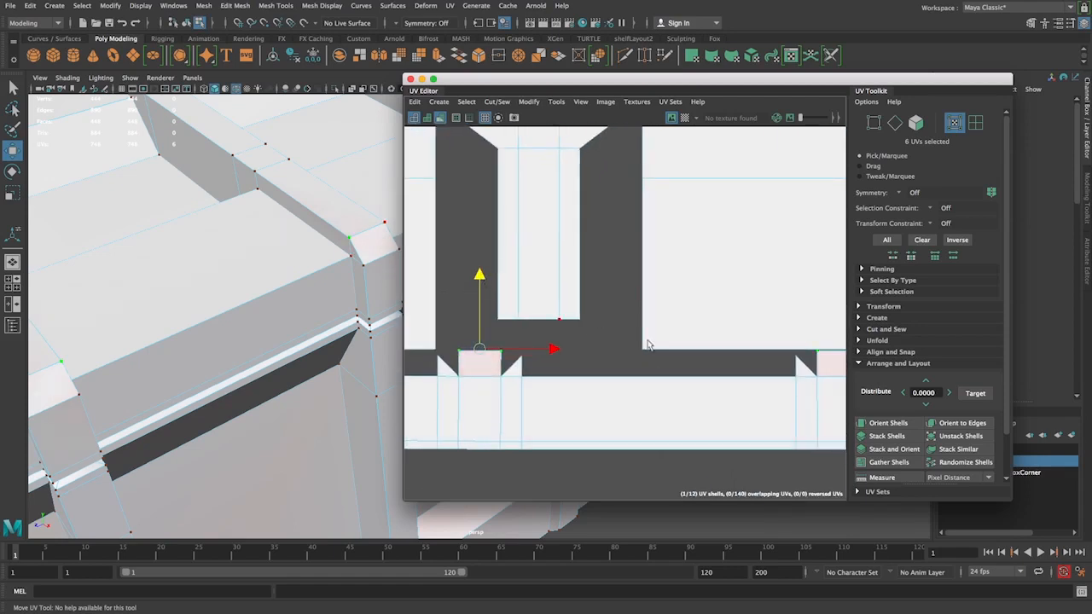
pyautogui.scroll(-3, 645, 350)
pyautogui.click(780, 416)
# - Select the large side-wall shell below the trim and examine its slopes on the model with the checker map, hiding the map at the end
pyautogui.keyDown('alt'); pyautogui.moveTo(807, 417); pyautogui.dragTo(656, 399, button='right'); pyautogui.keyUp('alt')
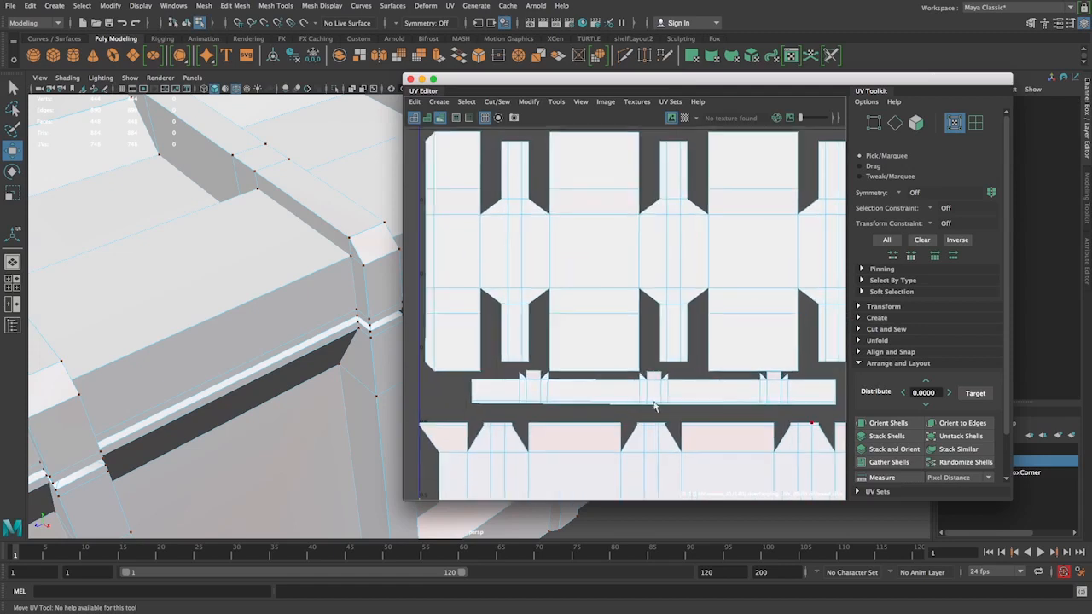
pyautogui.keyDown('alt'); pyautogui.moveTo(658, 398); pyautogui.dragTo(646, 393, button='middle'); pyautogui.keyUp('alt')
pyautogui.keyDown('alt'); pyautogui.moveTo(613, 426); pyautogui.dragTo(504, 331, button='right'); pyautogui.keyUp('alt')
pyautogui.keyDown('alt'); pyautogui.moveTo(503, 331); pyautogui.dragTo(507, 291, button='middle'); pyautogui.keyUp('alt')
pyautogui.keyDown('alt'); pyautogui.moveTo(508, 291); pyautogui.dragTo(537, 342, button='right'); pyautogui.keyUp('alt')
pyautogui.keyDown('alt'); pyautogui.moveTo(537, 341); pyautogui.dragTo(478, 319, button='middle'); pyautogui.keyUp('alt')
pyautogui.keyDown('alt'); pyautogui.moveTo(507, 452); pyautogui.dragTo(509, 488, button='middle'); pyautogui.keyUp('alt')
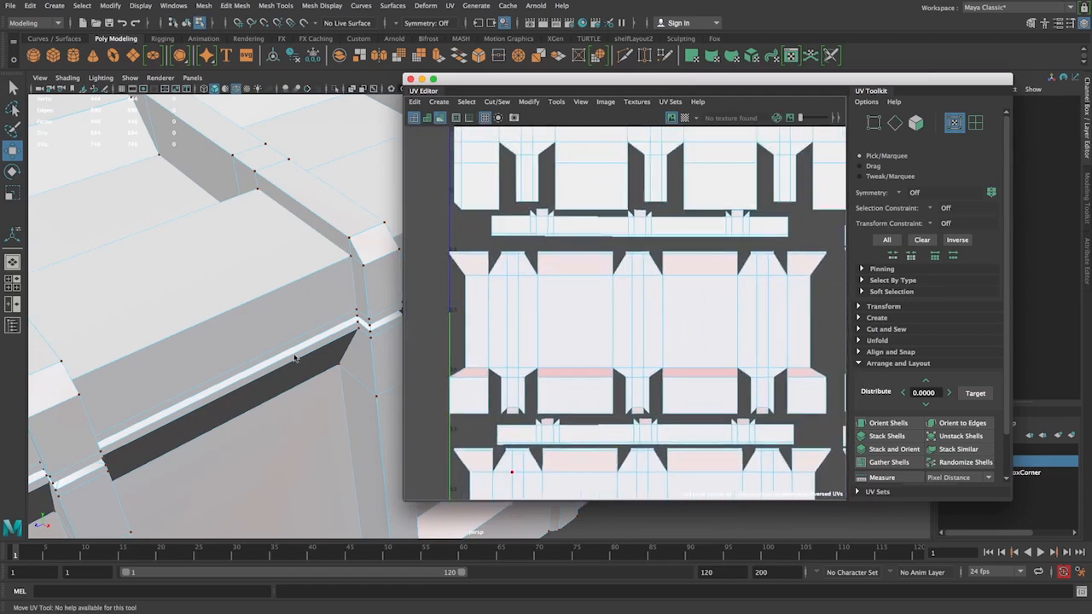
pyautogui.moveTo(703, 315); pyautogui.dragTo(655, 298, button='right')
pyautogui.press('f')
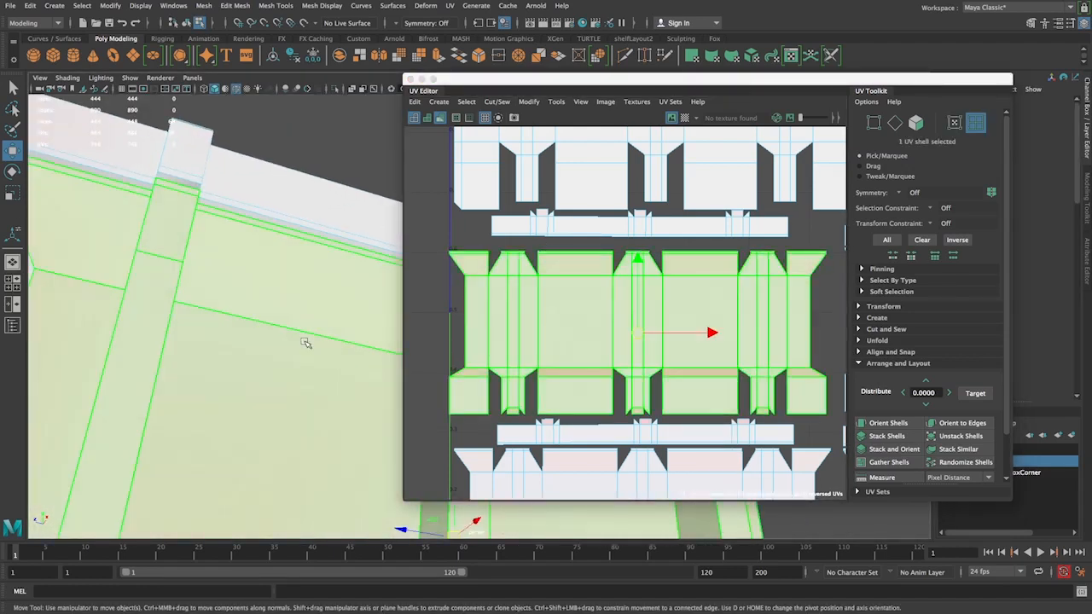
pyautogui.click(685, 117)
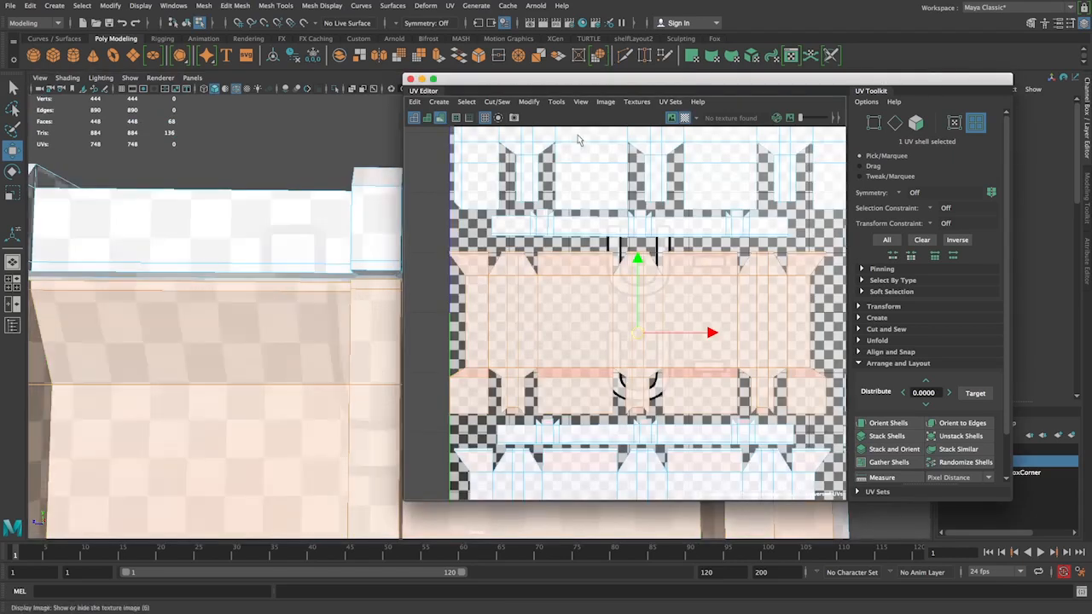
pyautogui.keyDown('alt'); pyautogui.moveTo(261, 419); pyautogui.dragTo(304, 273); pyautogui.keyUp('alt')
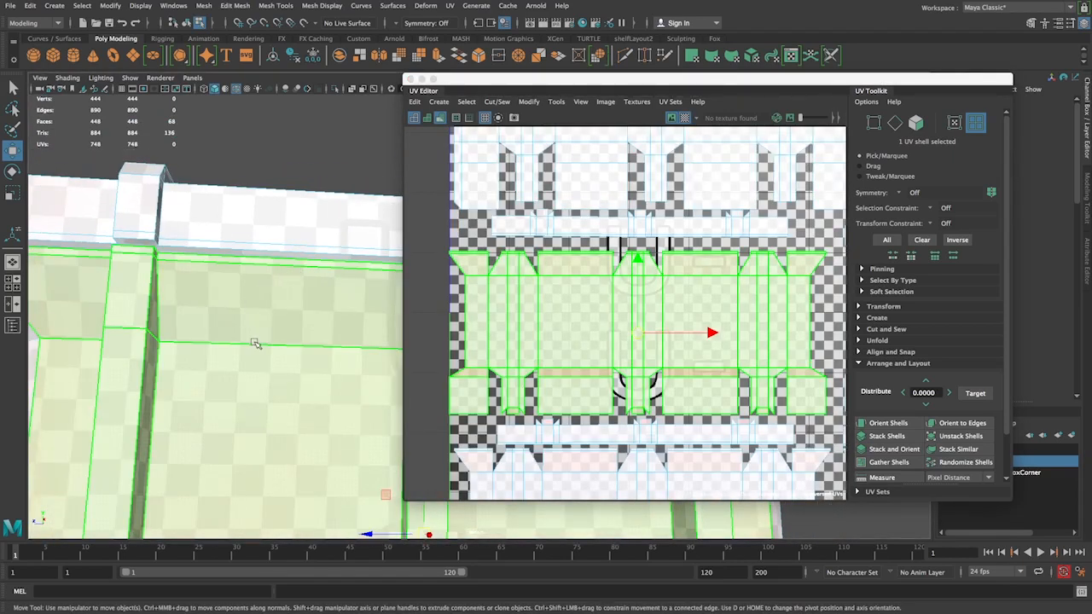
pyautogui.click(685, 118)
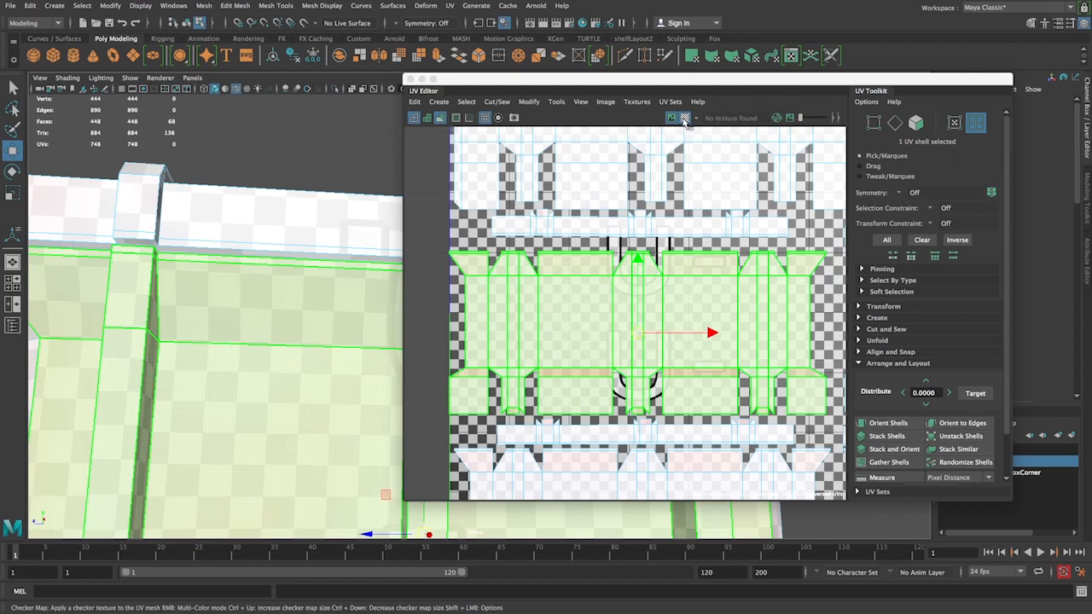
# - Select the upper-edge UVs of the side-wall shell's four panels and move them up slightly to stretch the compressed slopes
pyautogui.moveTo(470, 279); pyautogui.dragTo(520, 273, button='right')
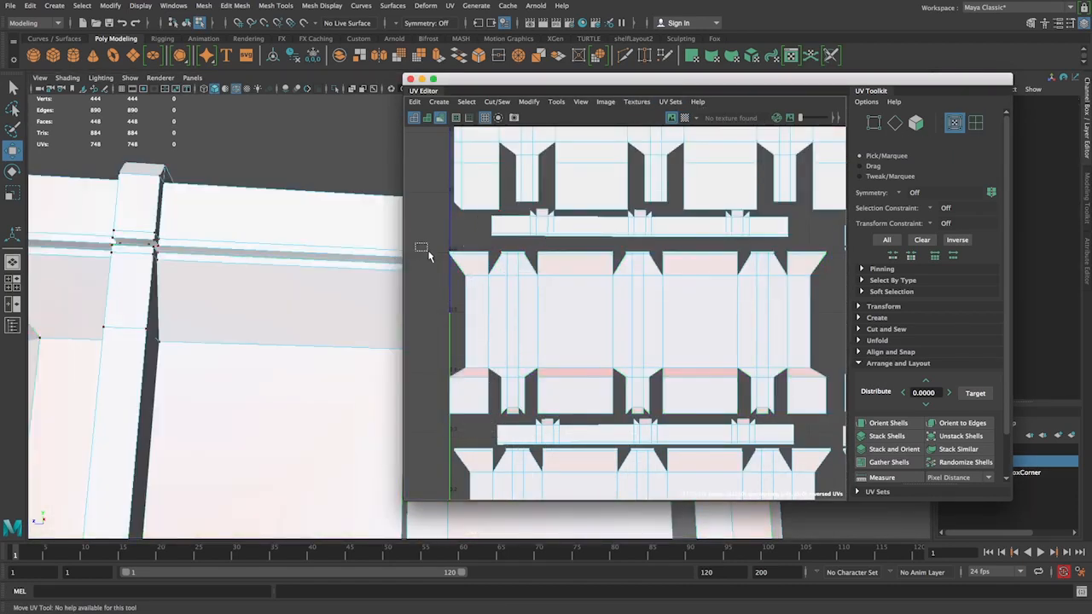
pyautogui.moveTo(428, 254); pyautogui.dragTo(498, 271)
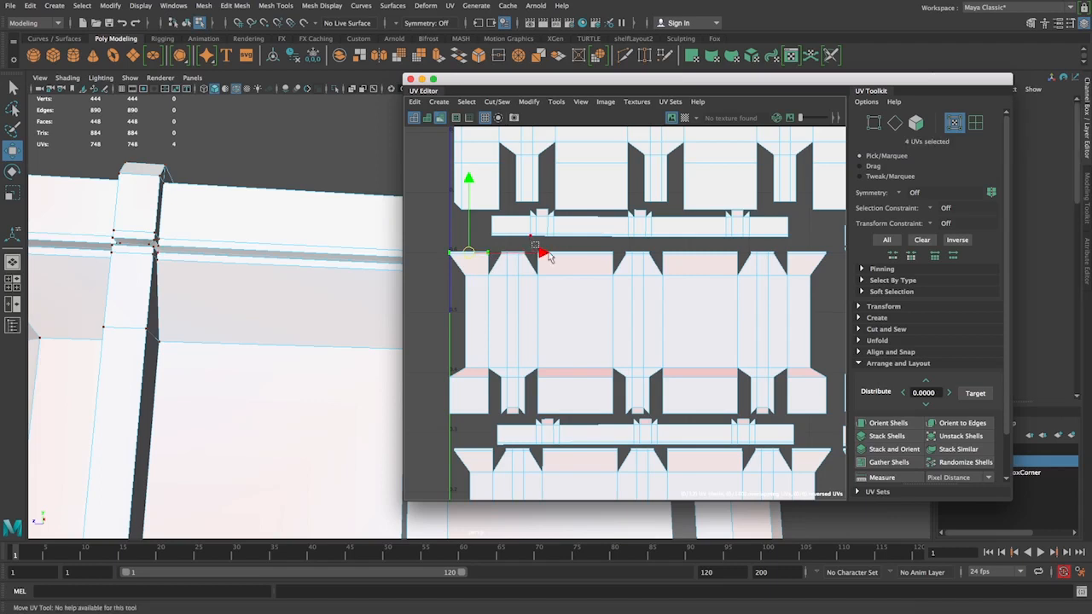
pyautogui.keyDown('shift'); pyautogui.moveTo(609, 270); pyautogui.dragTo(620, 272); pyautogui.keyUp('shift')
pyautogui.press('q')
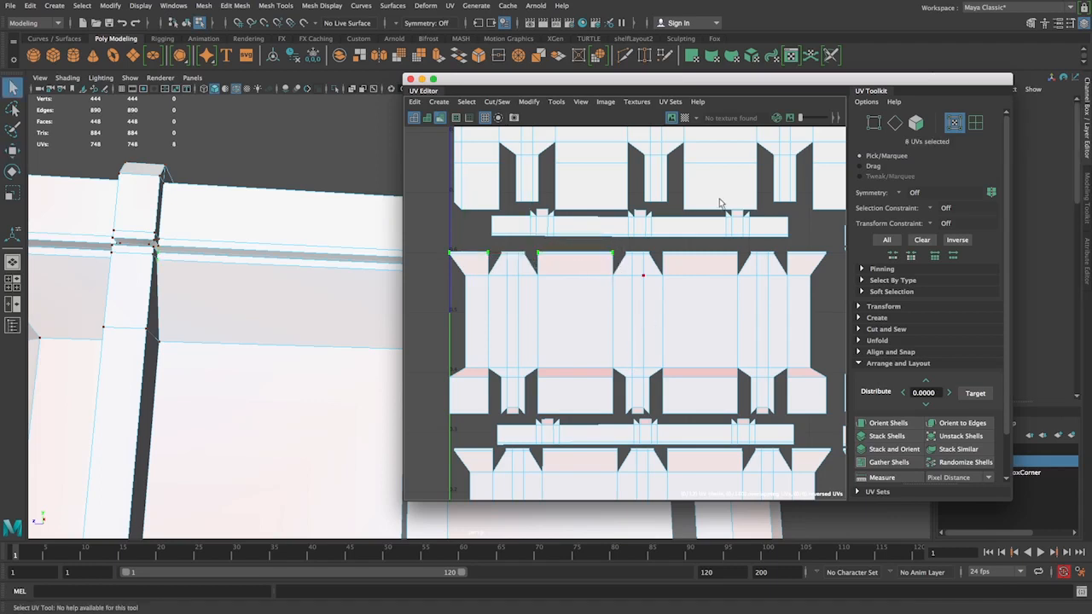
pyautogui.keyDown('shift'); pyautogui.moveTo(660, 247); pyautogui.dragTo(832, 262); pyautogui.keyUp('shift')
pyautogui.press('w')
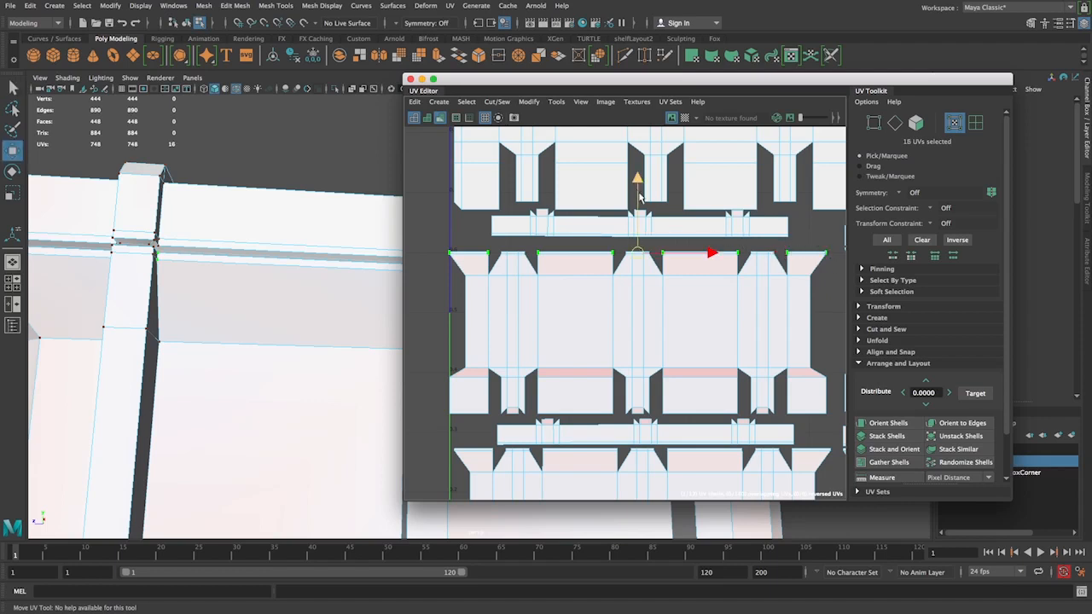
pyautogui.moveTo(637, 182); pyautogui.dragTo(638, 180)
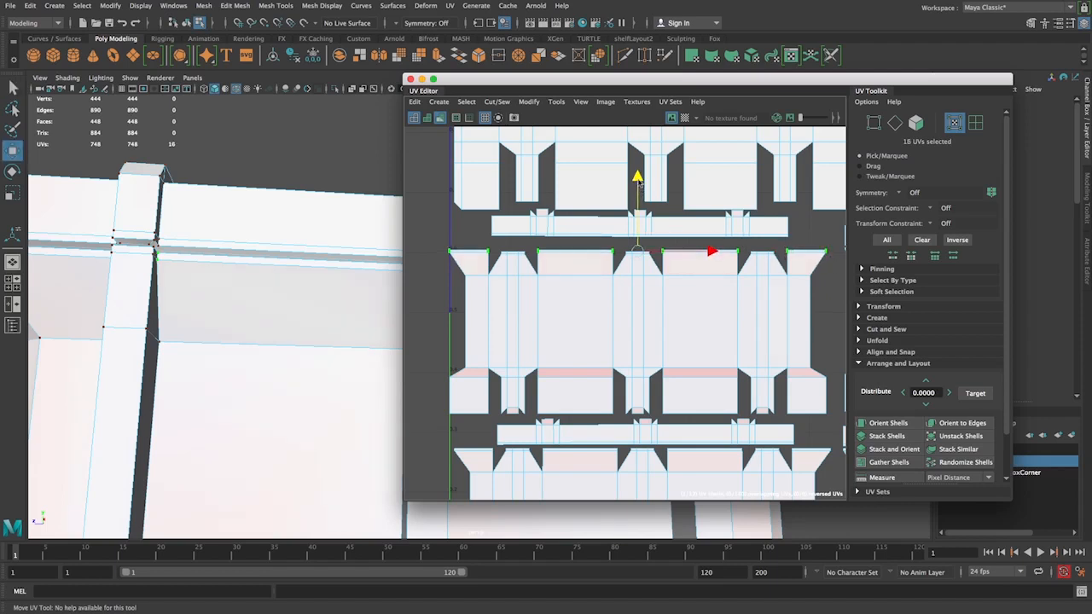
# - Move the whole side-wall shell up until it sits just below the trim shell
pyautogui.moveTo(550, 340); pyautogui.dragTo(601, 326, button='right')
pyautogui.click(651, 345)
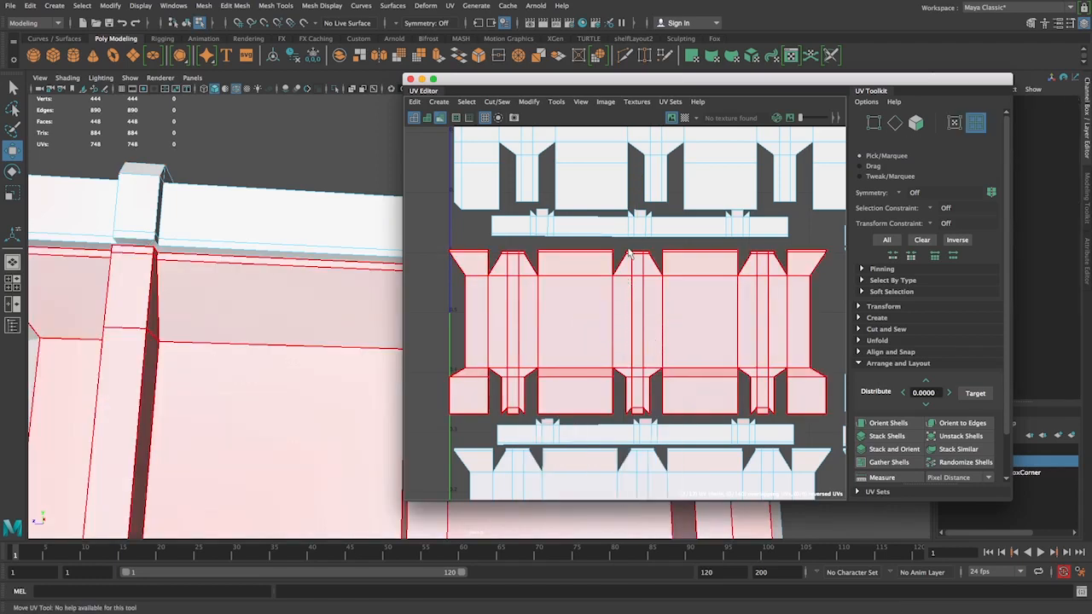
pyautogui.moveTo(638, 274); pyautogui.dragTo(638, 264)
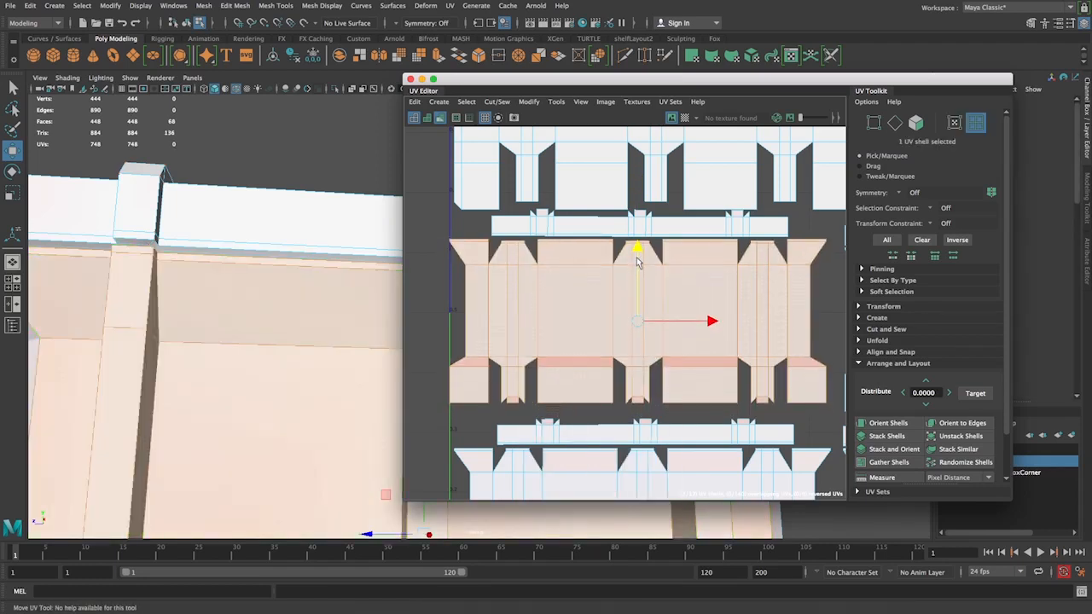
# - Select the UVs of the side-wall shell's four lower panels and move them down slightly, widening the compressed strips above them
pyautogui.moveTo(585, 373); pyautogui.dragTo(634, 376, button='right')
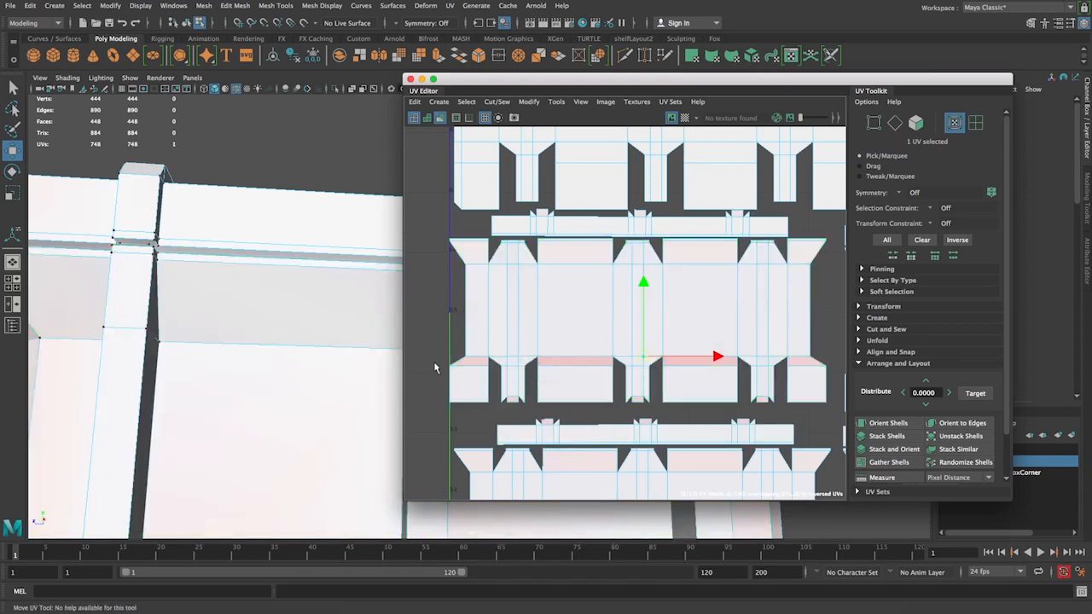
pyautogui.moveTo(434, 367); pyautogui.dragTo(500, 418)
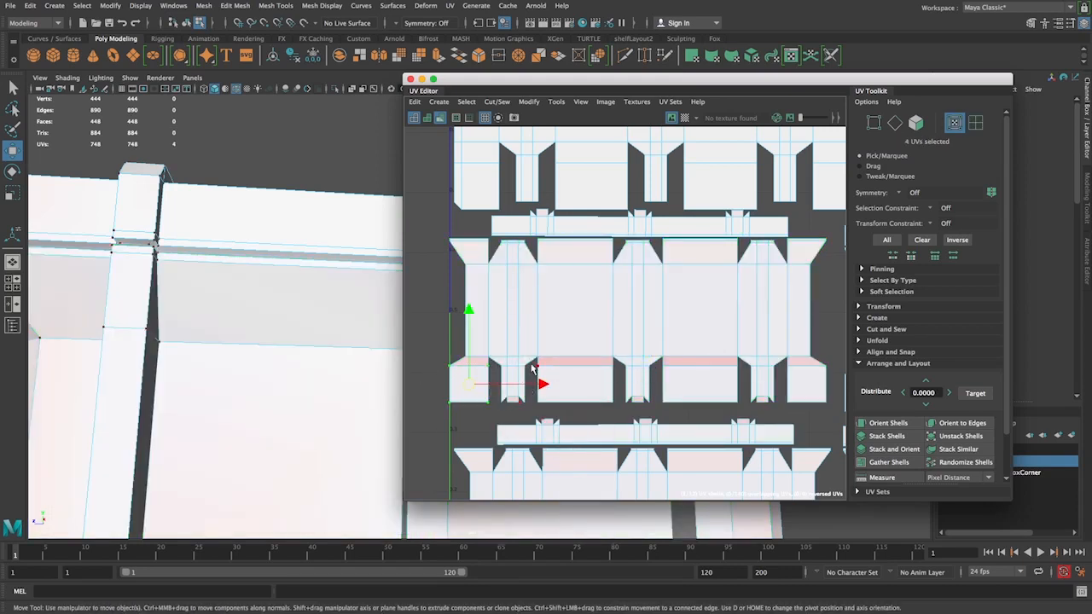
pyautogui.keyDown('shift'); pyautogui.moveTo(532, 367); pyautogui.dragTo(624, 418); pyautogui.keyUp('shift')
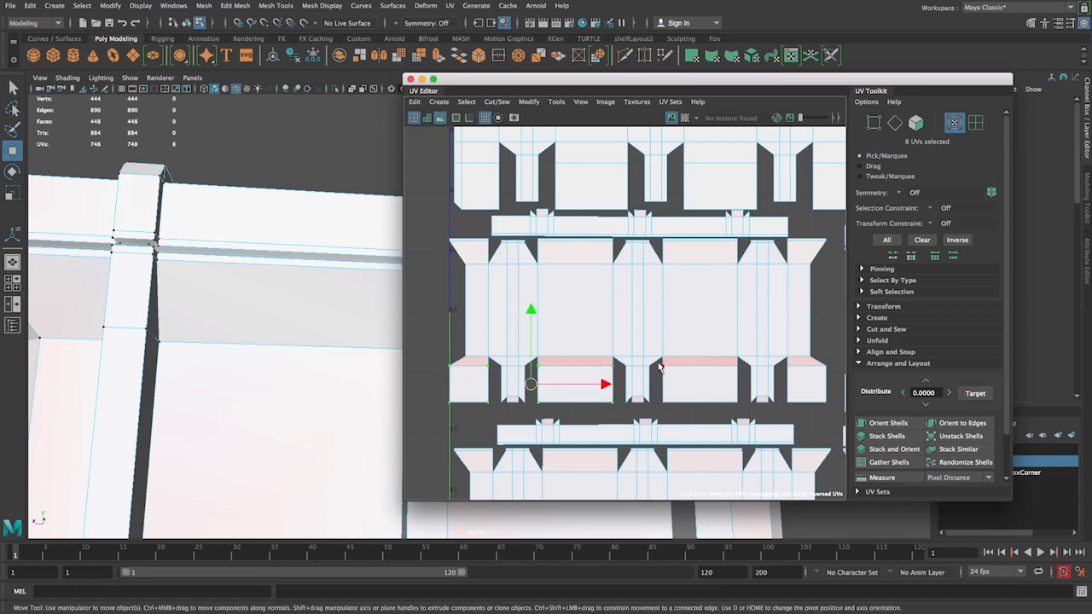
pyautogui.keyDown('shift'); pyautogui.moveTo(658, 365); pyautogui.dragTo(744, 428); pyautogui.keyUp('shift')
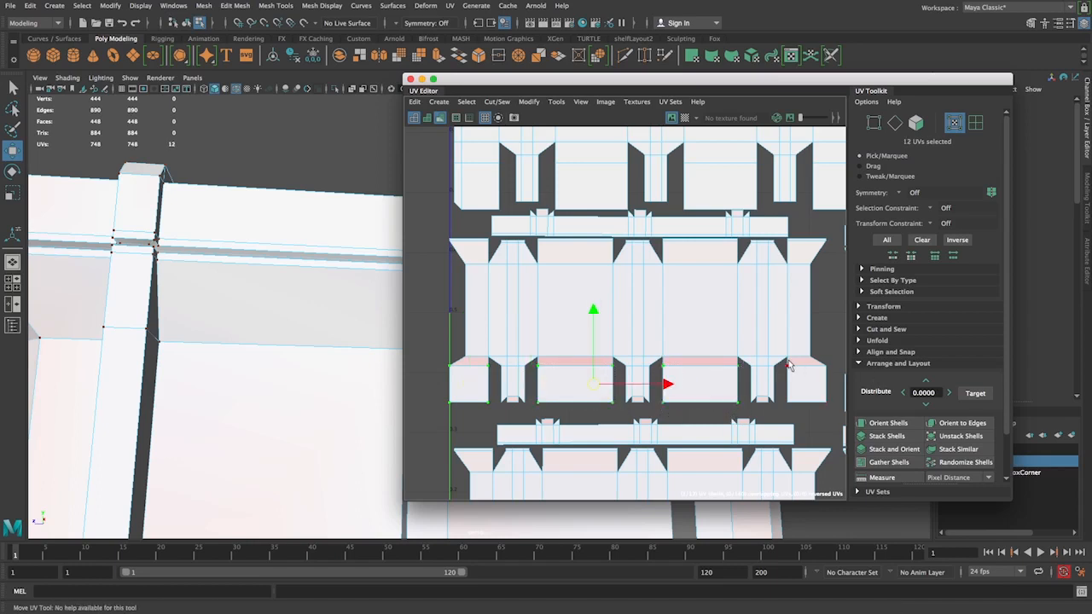
pyautogui.keyDown('shift'); pyautogui.moveTo(819, 392); pyautogui.dragTo(838, 418); pyautogui.keyUp('shift')
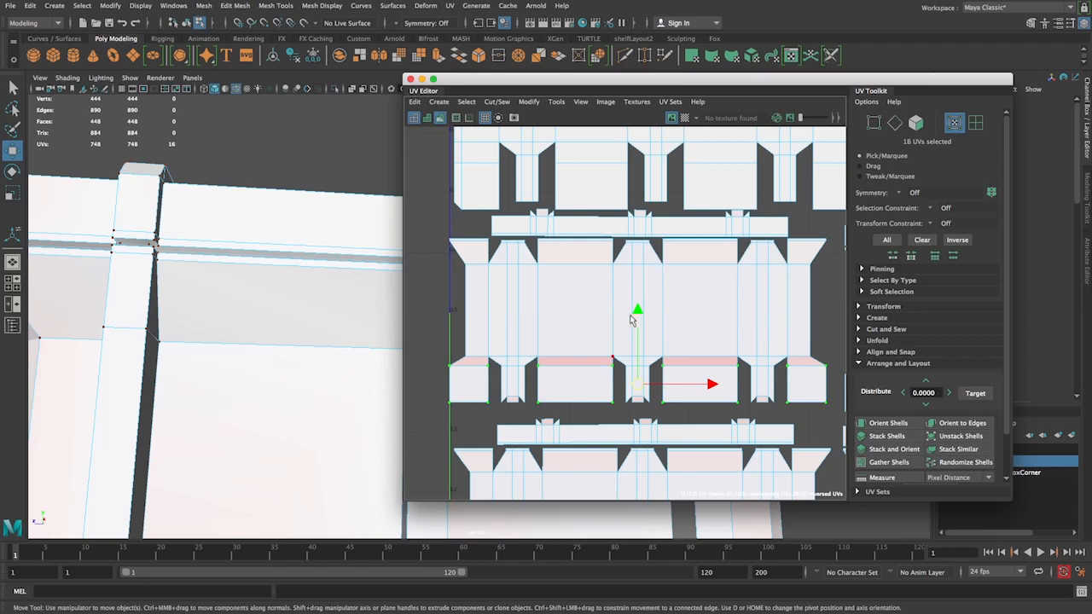
pyautogui.moveTo(631, 316); pyautogui.dragTo(637, 317)
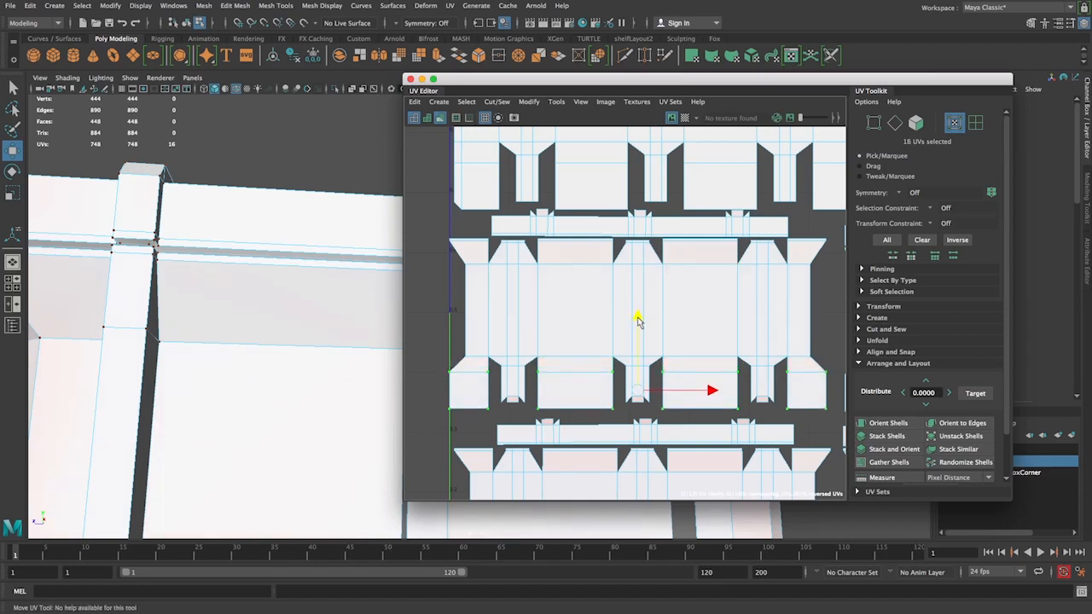
# - Deselect the UVs and examine the adjusted side wall's slopes on the model with the checker map, hiding the map at the end
pyautogui.click(435, 416)
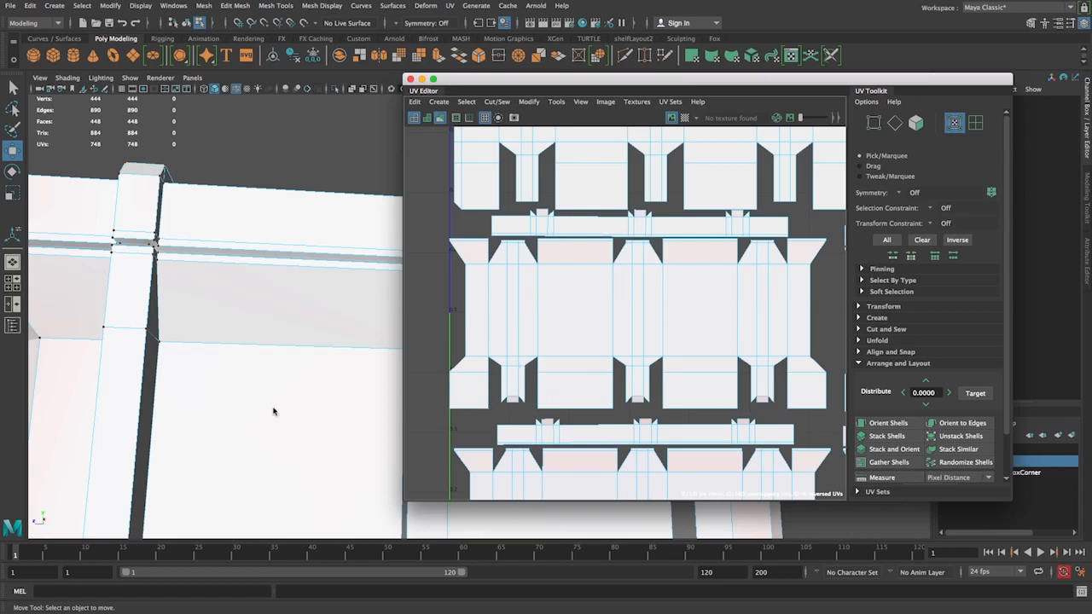
pyautogui.click(206, 385)
pyautogui.scroll(-5, 343, 438)
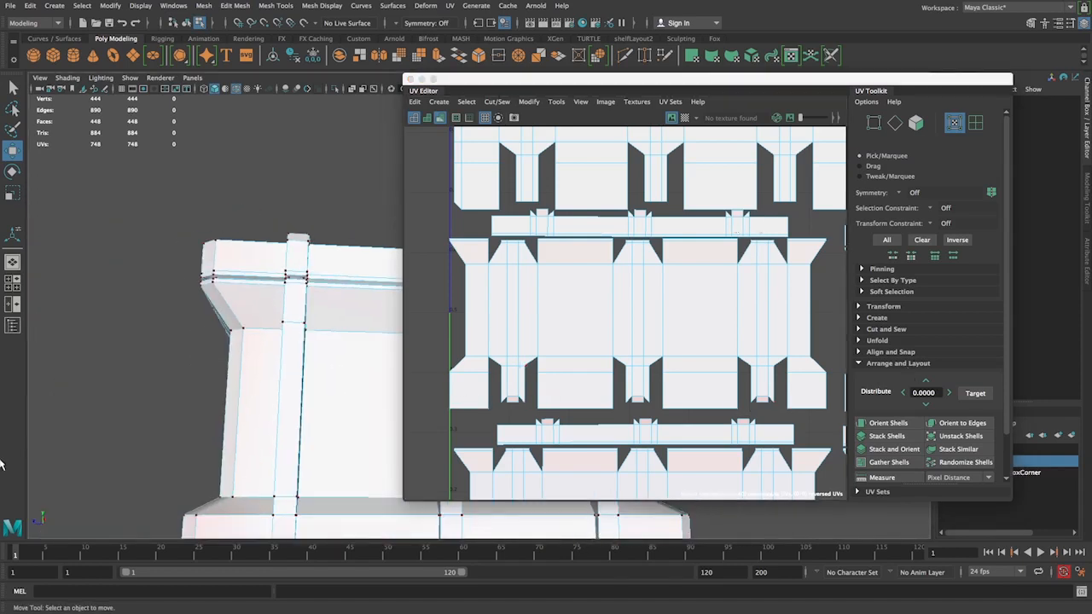
pyautogui.keyDown('alt'); pyautogui.moveTo(2, 465); pyautogui.dragTo(192, 384); pyautogui.keyUp('alt')
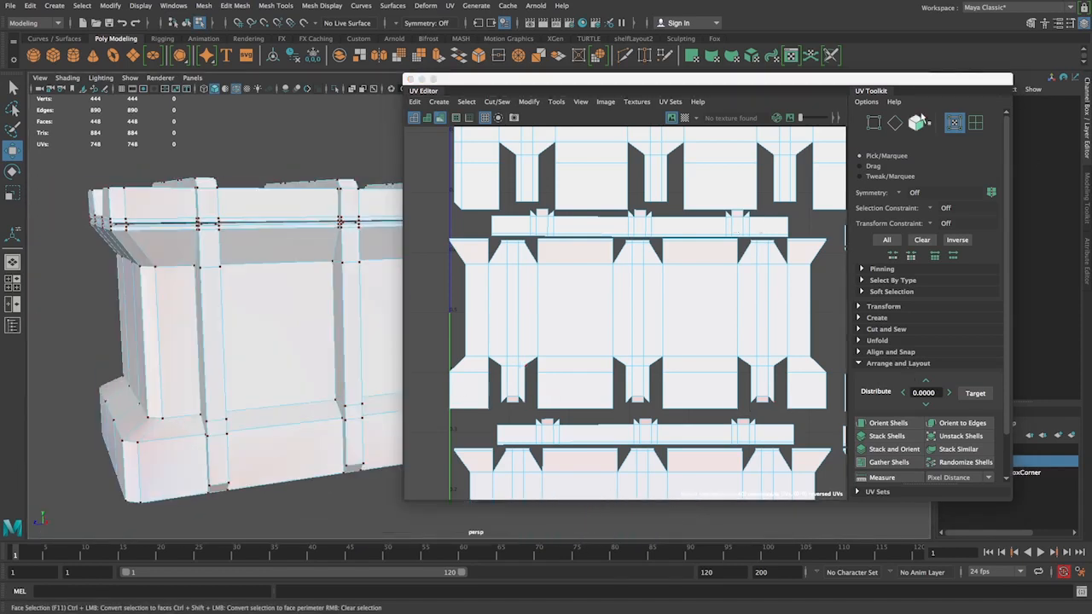
pyautogui.click(685, 117)
pyautogui.keyDown('alt'); pyautogui.moveTo(248, 264); pyautogui.dragTo(209, 350); pyautogui.keyUp('alt')
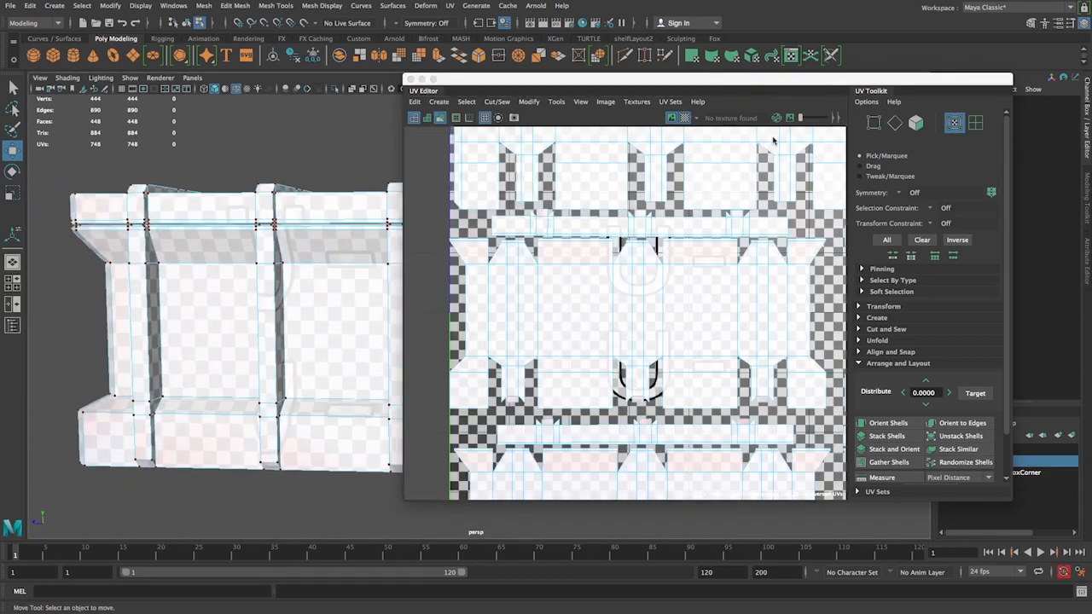
pyautogui.click(684, 119)
# - Examine the crate's end wall on the model with the checker map, hiding the map at the end
pyautogui.scroll(-3, 674, 170)
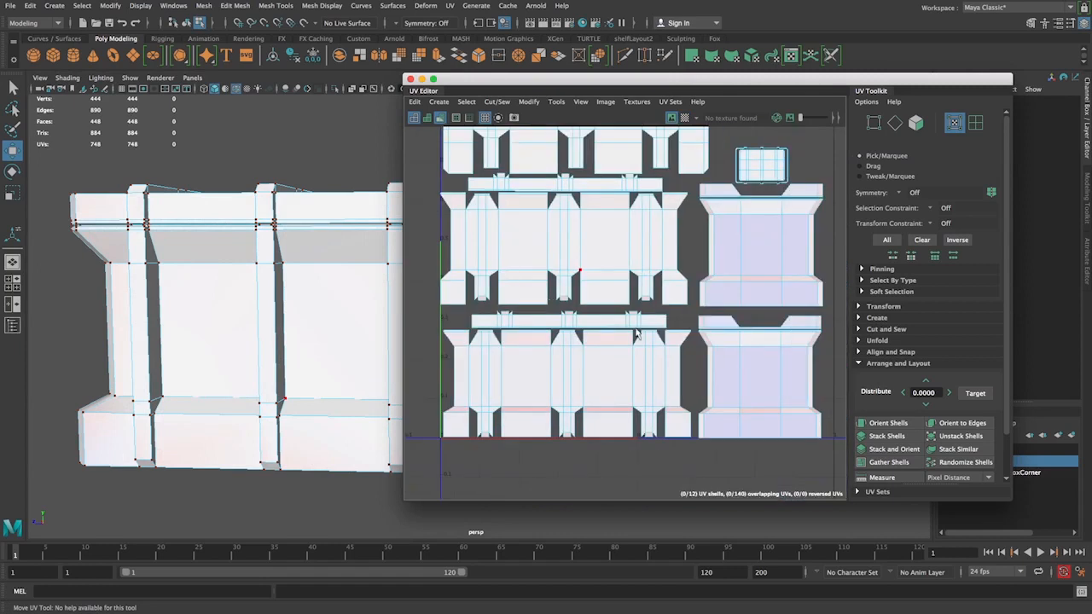
pyautogui.keyDown('alt'); pyautogui.moveTo(600, 239); pyautogui.dragTo(626, 322, button='middle'); pyautogui.keyUp('alt')
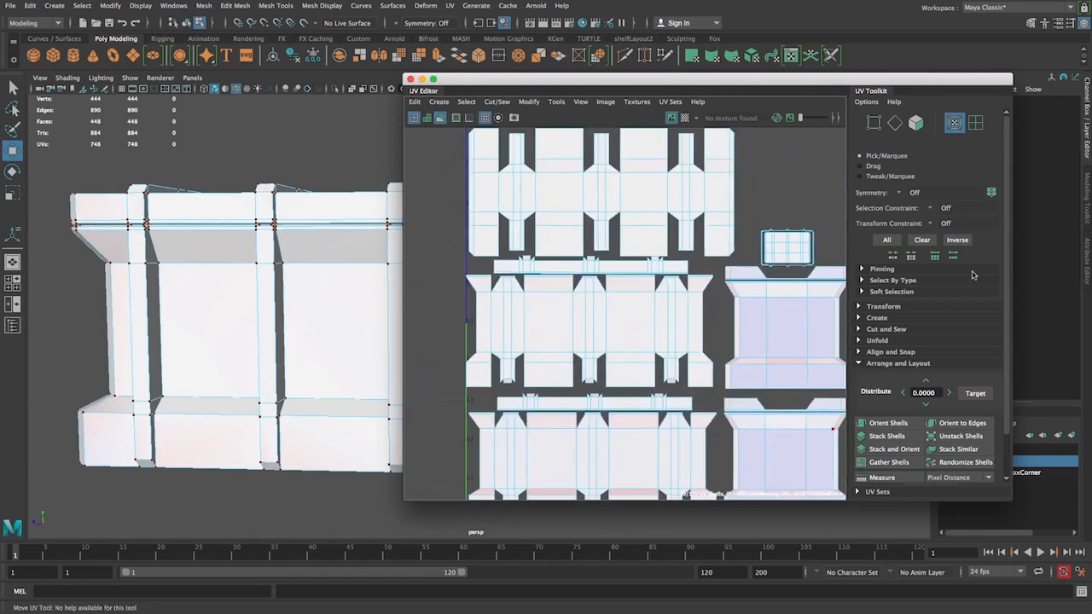
pyautogui.keyDown('alt'); pyautogui.moveTo(285, 385); pyautogui.dragTo(290, 418); pyautogui.keyUp('alt')
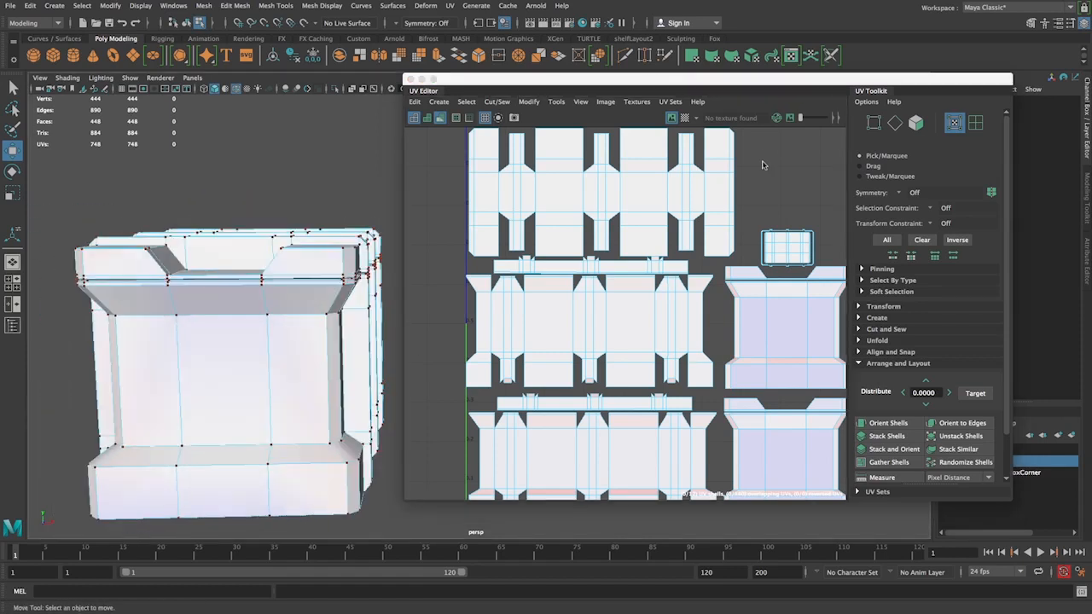
pyautogui.click(685, 118)
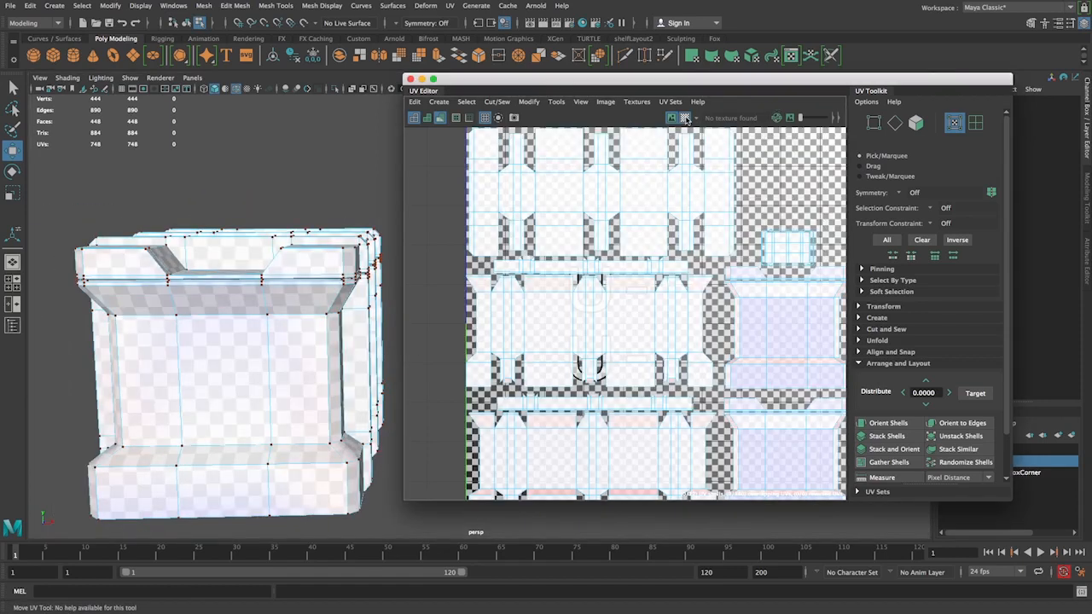
pyautogui.click(685, 118)
# - Compare the distortion shading of the lower side-wall shell and the full UV layout with the crate's side and end walls
pyautogui.keyDown('alt'); pyautogui.moveTo(540, 422); pyautogui.dragTo(551, 290, button='middle'); pyautogui.keyUp('alt')
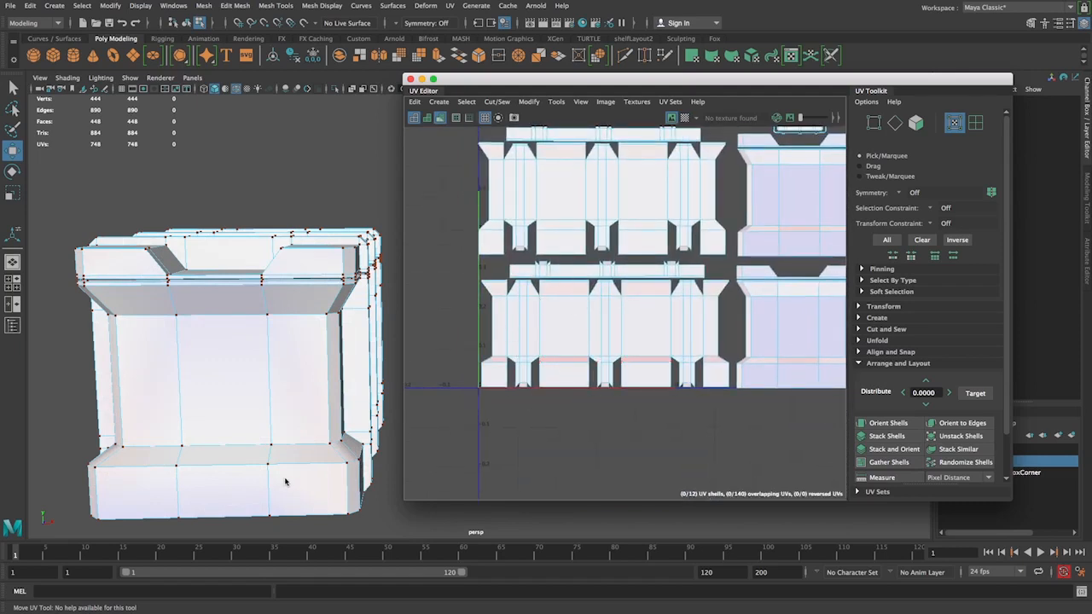
pyautogui.keyDown('alt'); pyautogui.moveTo(285, 481); pyautogui.dragTo(32, 396); pyautogui.keyUp('alt')
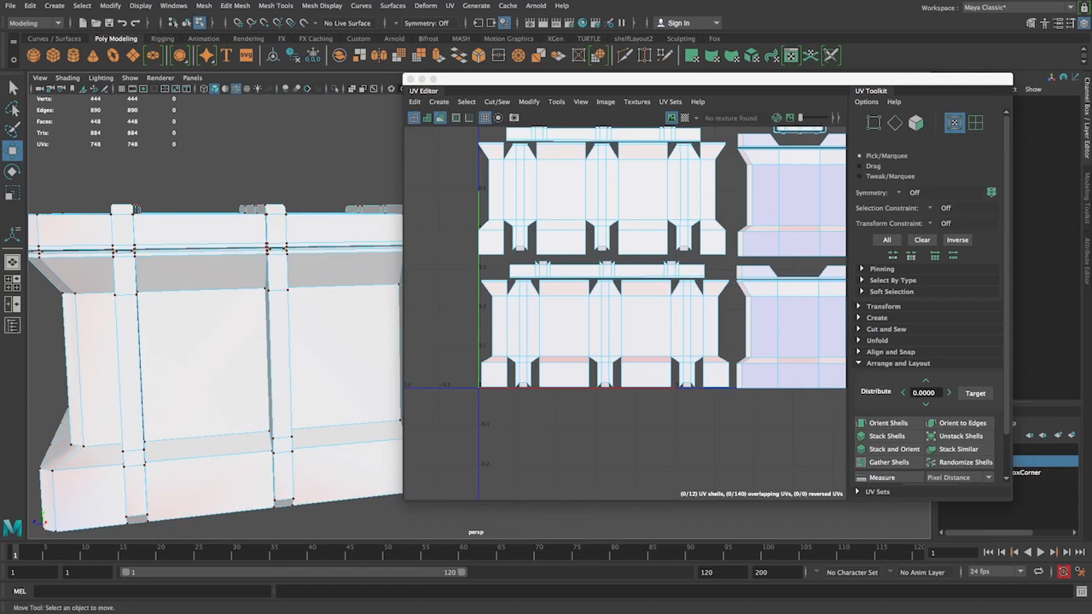
pyautogui.scroll(-4, 592, 404)
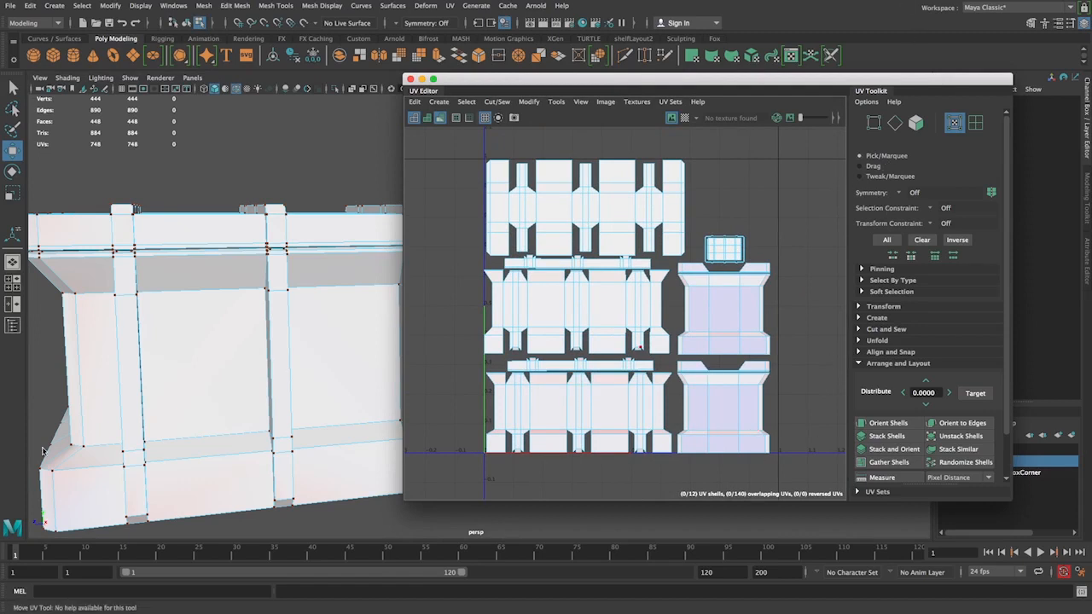
pyautogui.keyDown('alt'); pyautogui.moveTo(336, 346); pyautogui.dragTo(223, 339, button='right'); pyautogui.keyUp('alt')
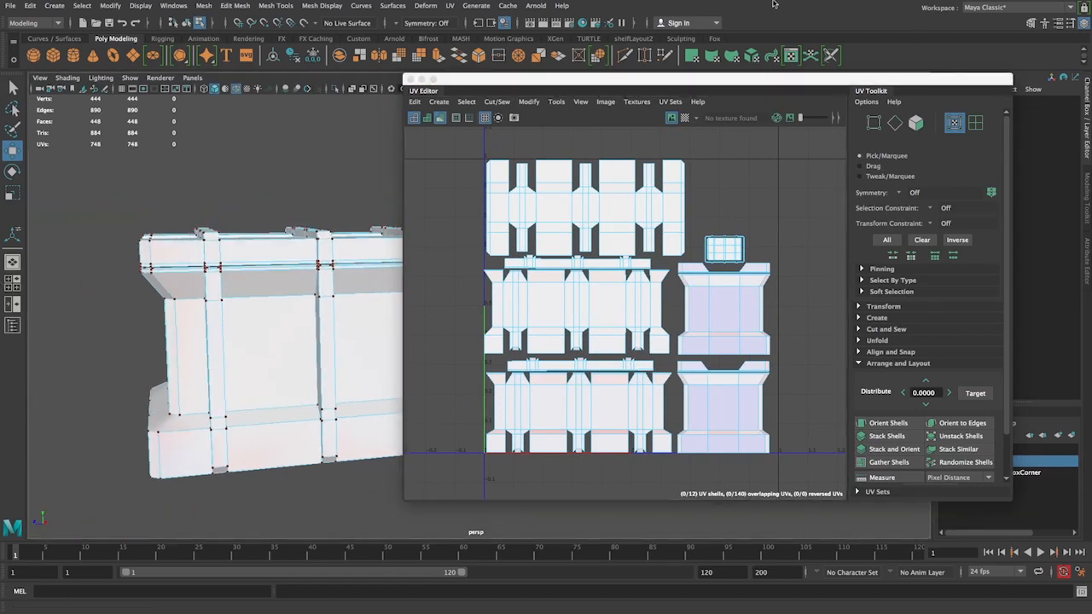
pyautogui.keyDown('alt'); pyautogui.moveTo(255, 324); pyautogui.dragTo(325, 306); pyautogui.keyUp('alt')
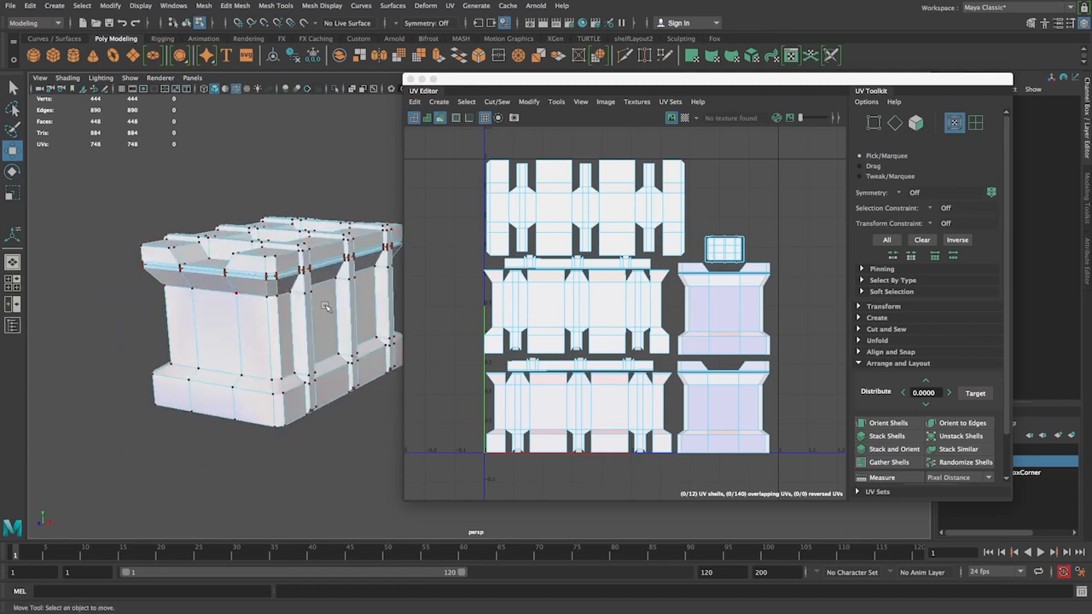